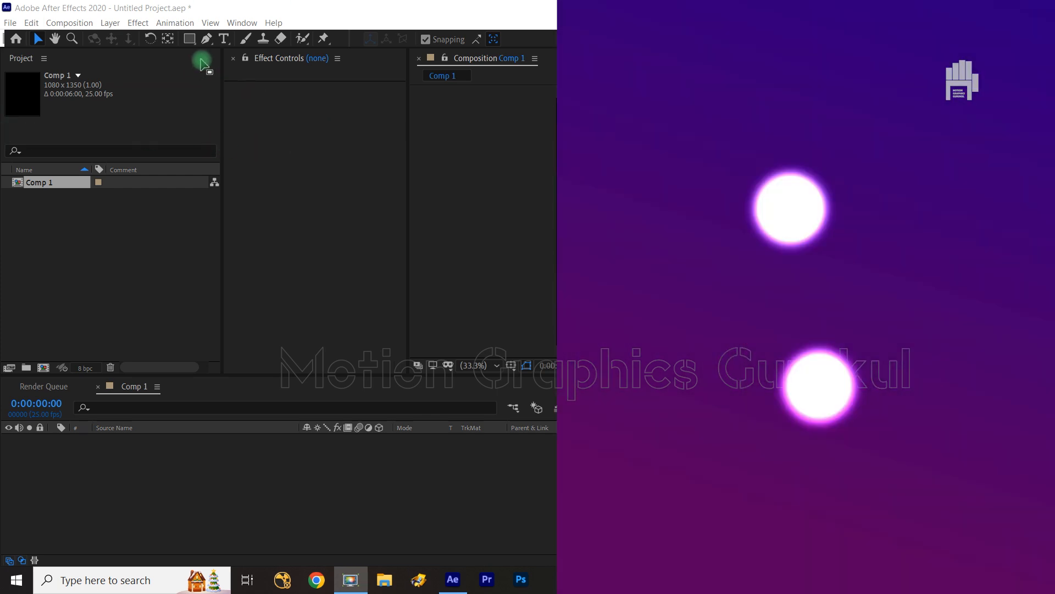
Draw a straight vertical line near the middle of the composition with the Pen tool.
left_click(206, 39)
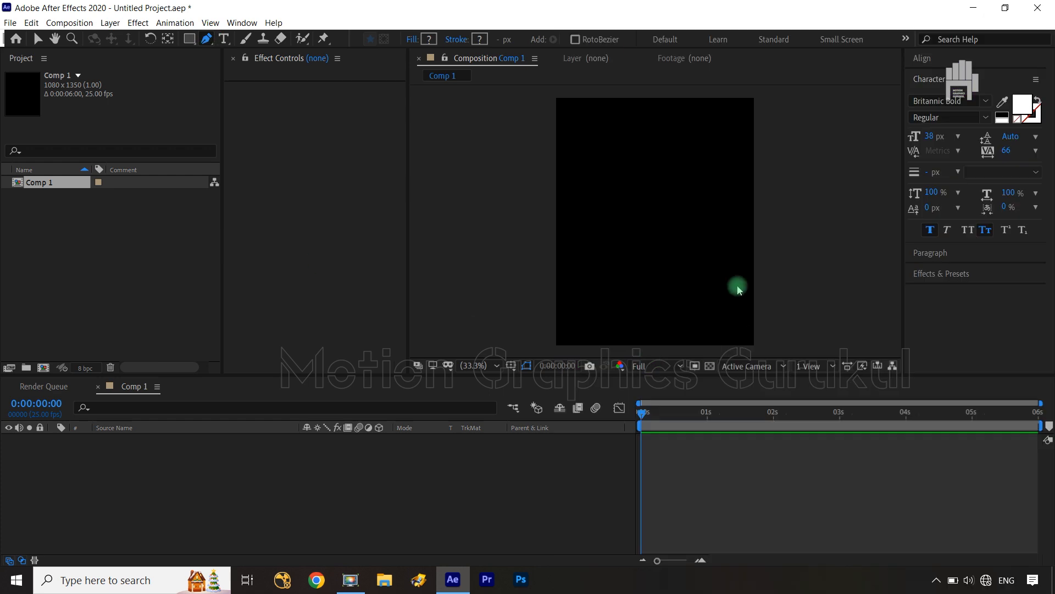
left_click(650, 130)
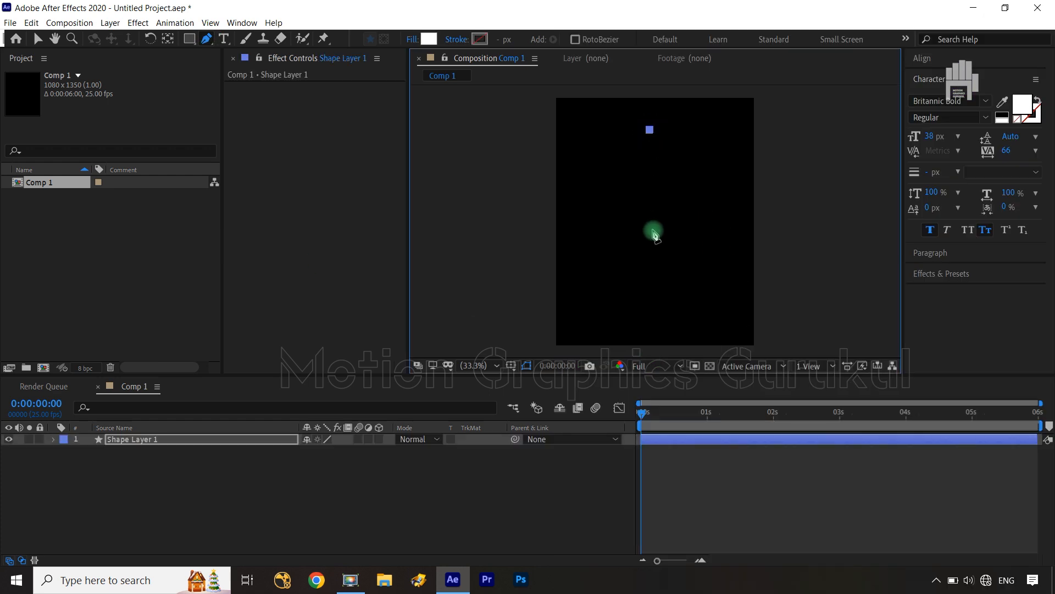
left_click(650, 289, "shift")
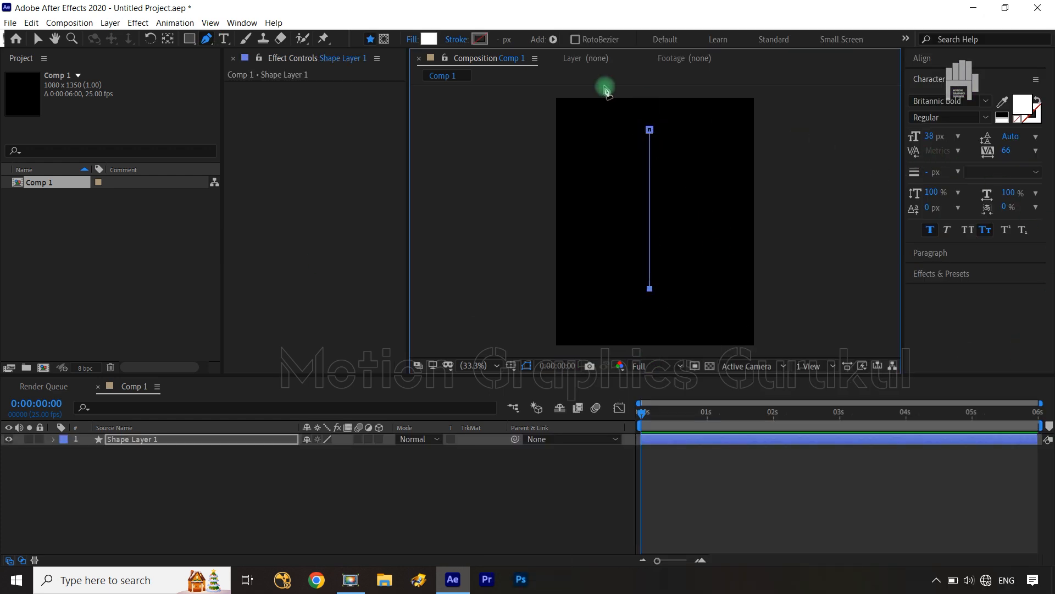
Remove the line's fill and give it a solid white stroke.
left_click(412, 39)
left_click(459, 252)
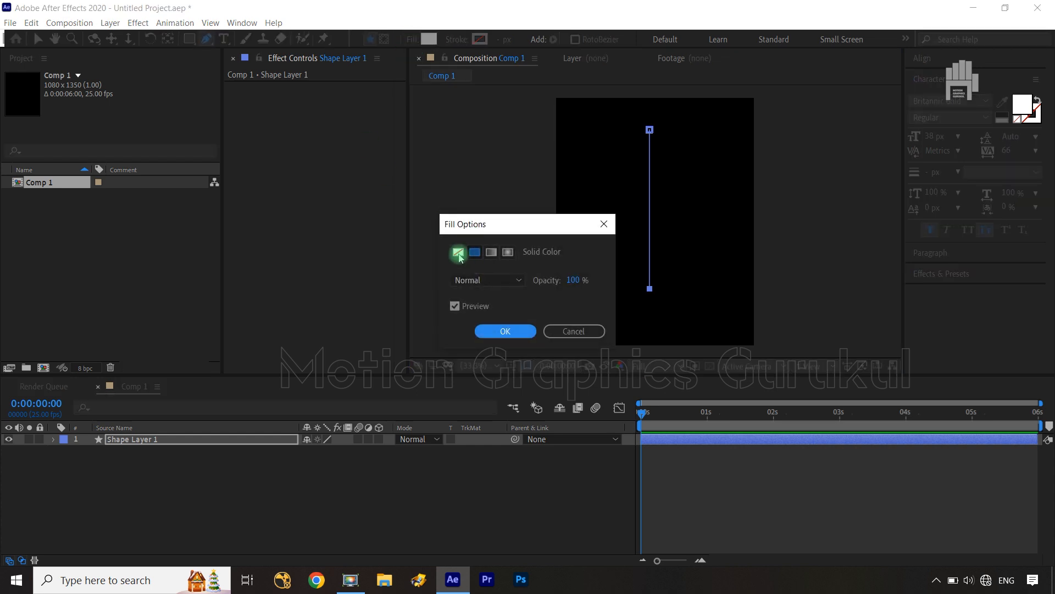
left_click(502, 329)
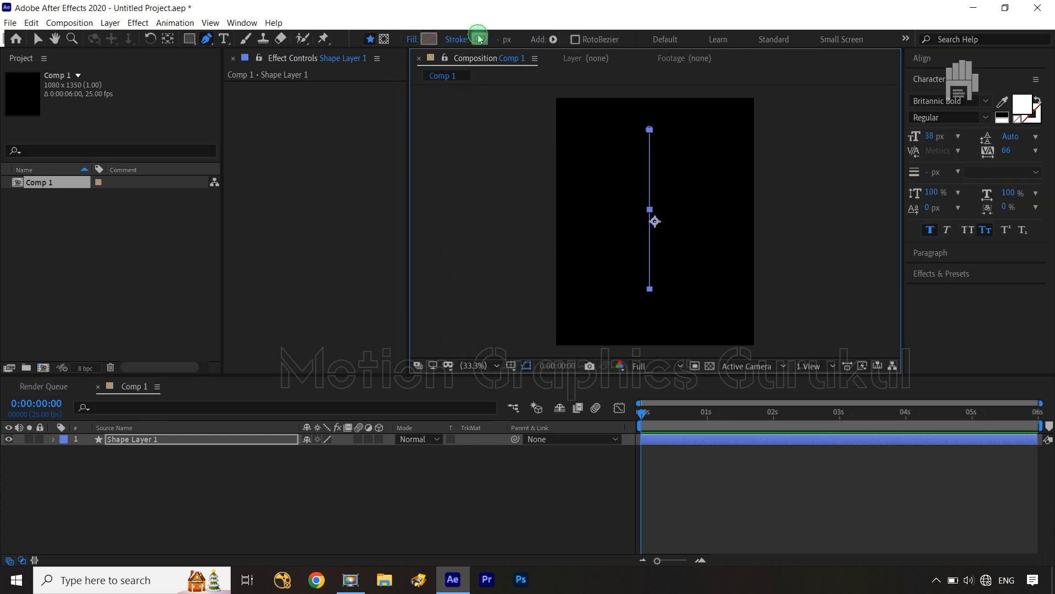
left_click(479, 38)
left_click(143, 295)
left_click_drag(102, 275, 21, 217)
left_click(311, 284)
left_click(355, 252)
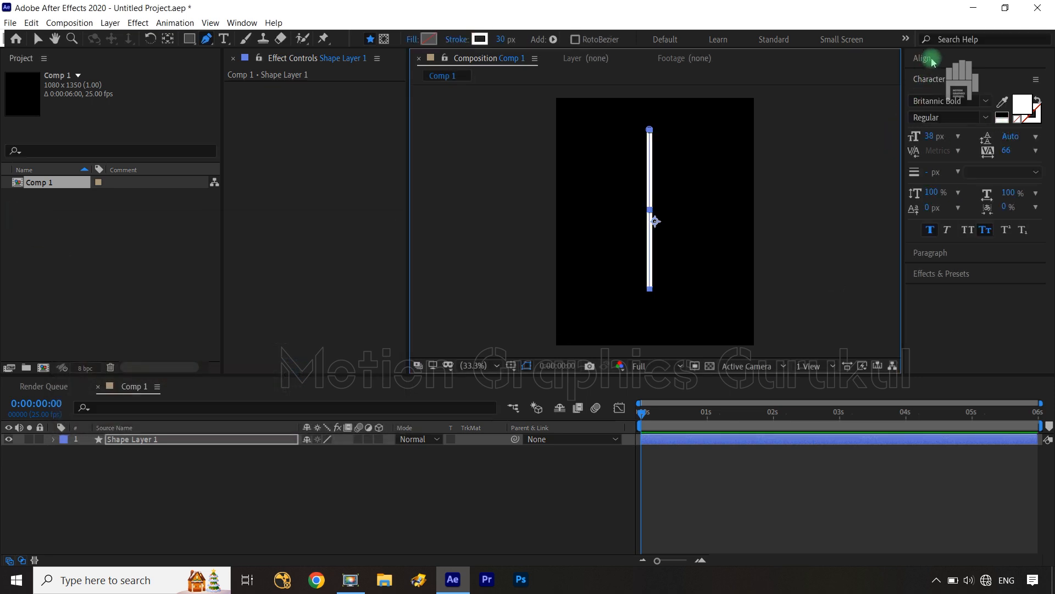
Align the line horizontally and vertically to the centre of the composition.
left_click(933, 62)
left_click(942, 92)
left_click(1013, 93)
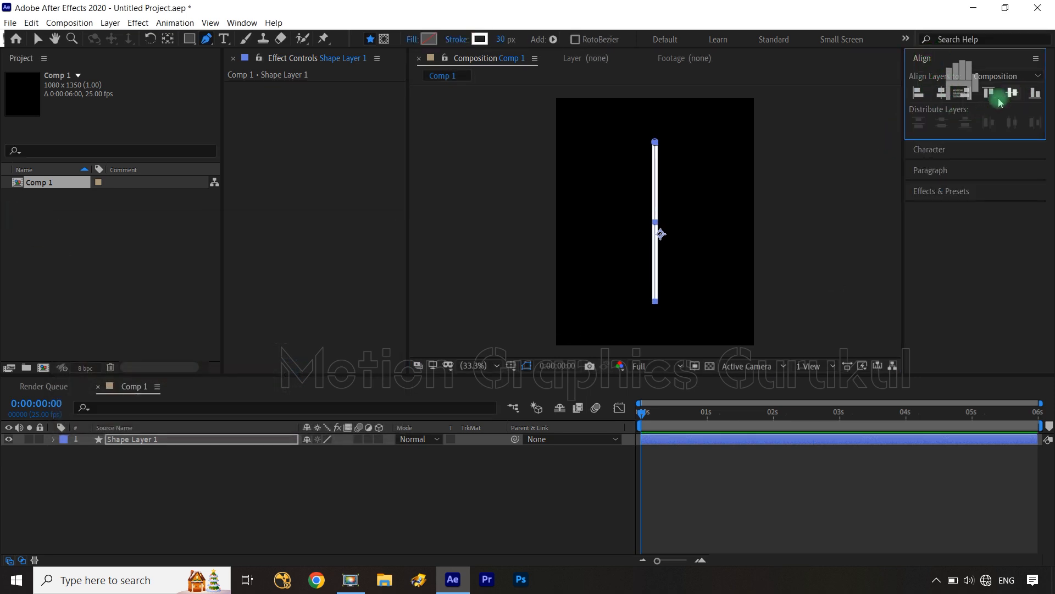
Centre the shape layer's anchor point on the line and realign the layer to the composition's centre.
left_click(167, 38)
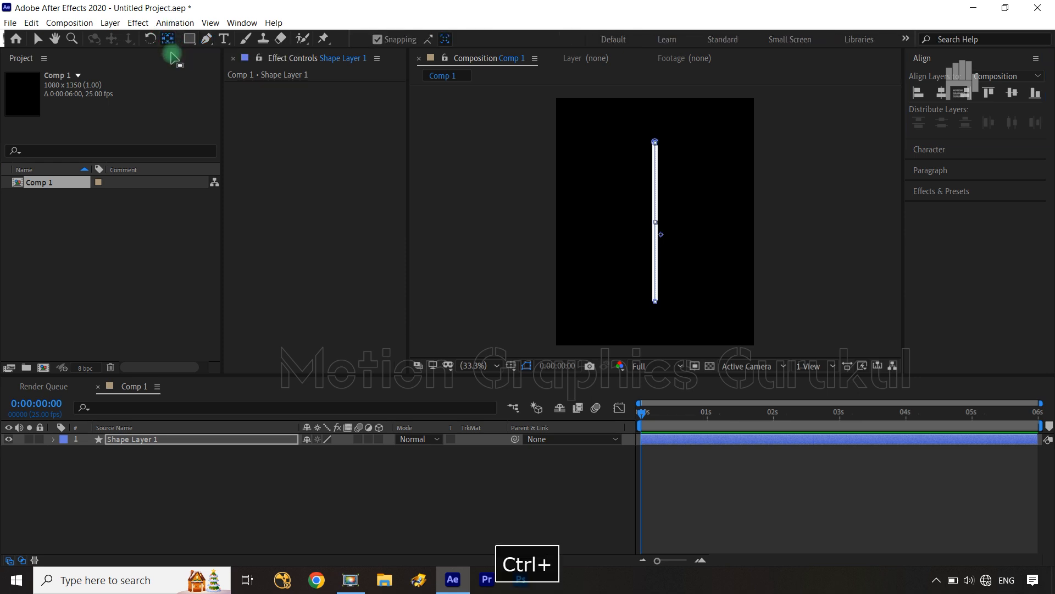
left_click(172, 438)
key("ctrl+alt+Home")
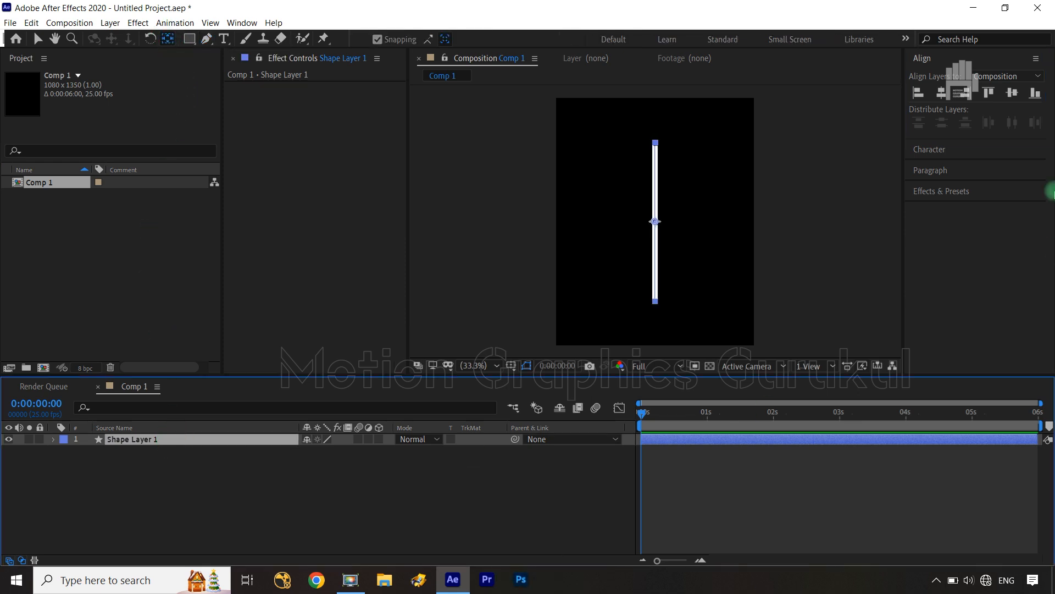
left_click(942, 92)
left_click(1013, 94)
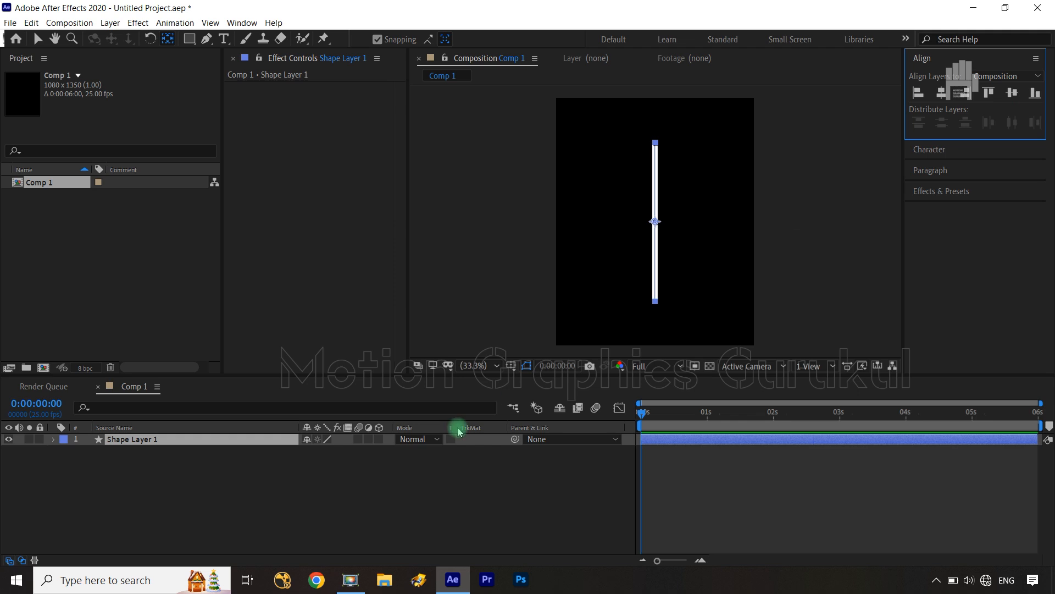
Add a Twist operator to the shape layer and set its Angle to 197.
left_click(52, 440)
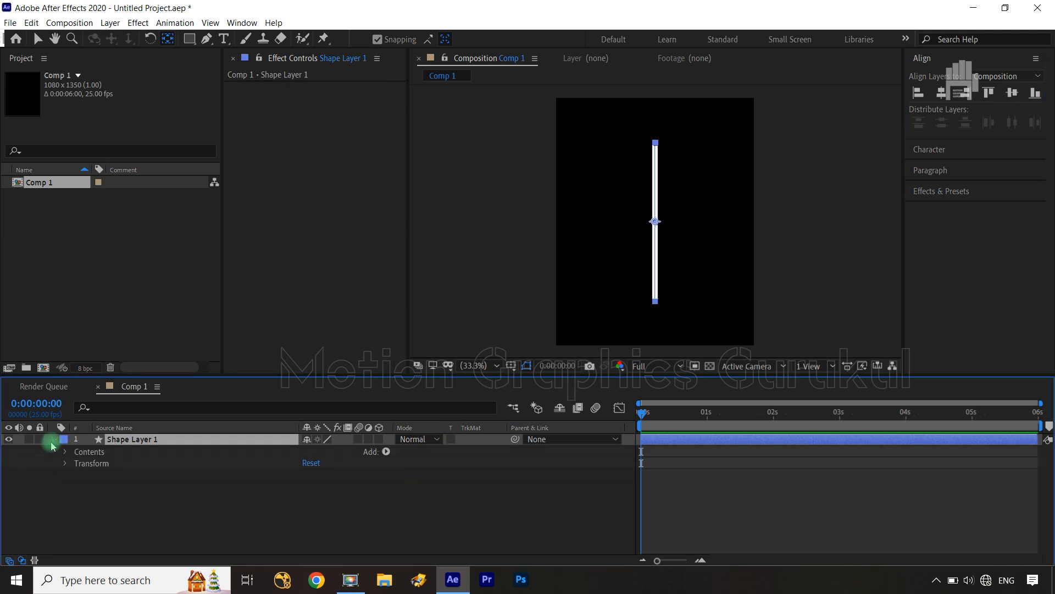
left_click(384, 452)
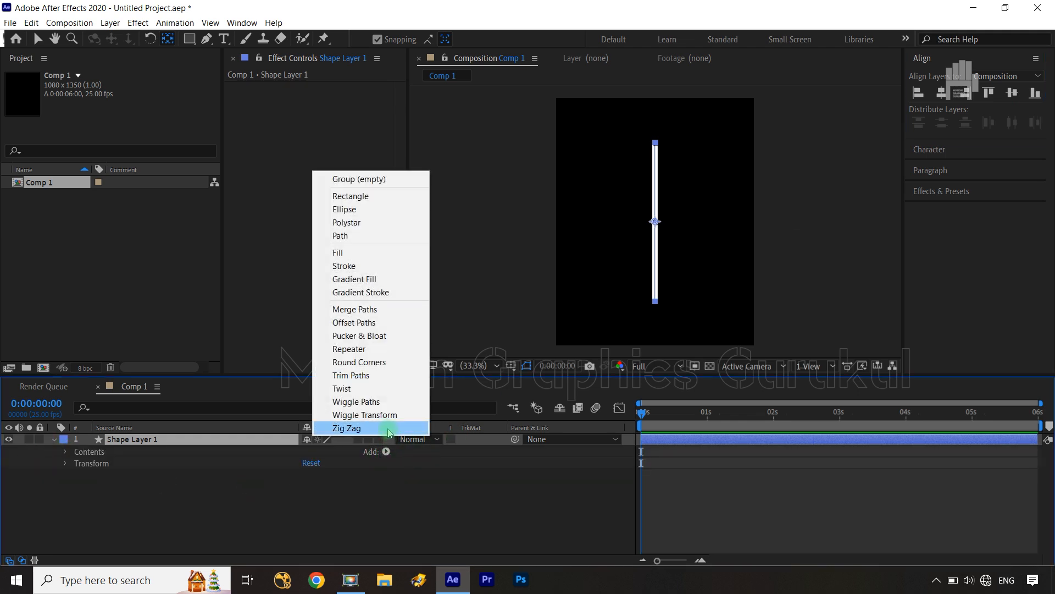
left_click(380, 390)
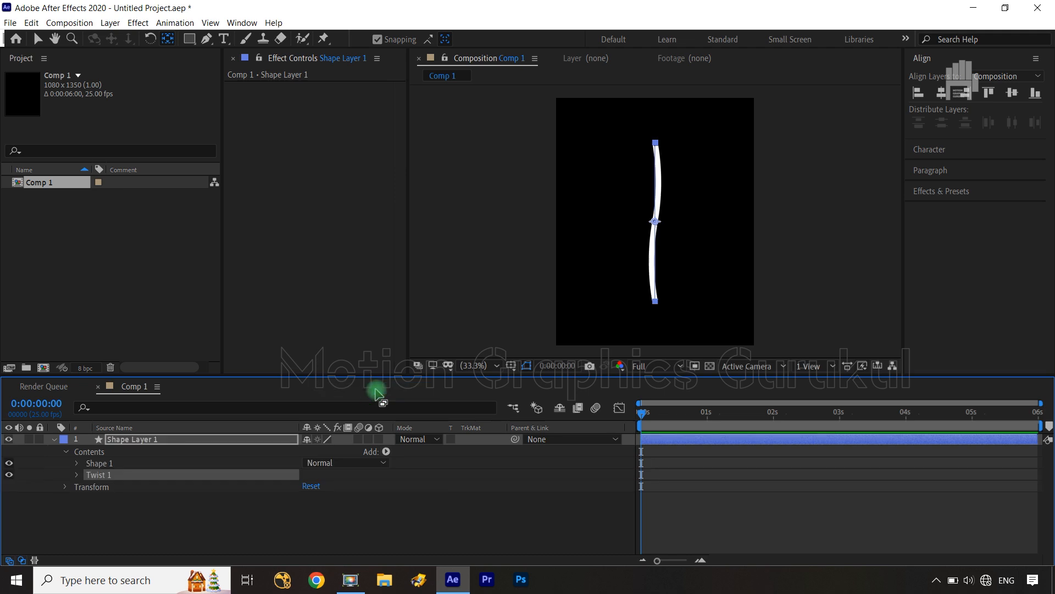
left_click(73, 476)
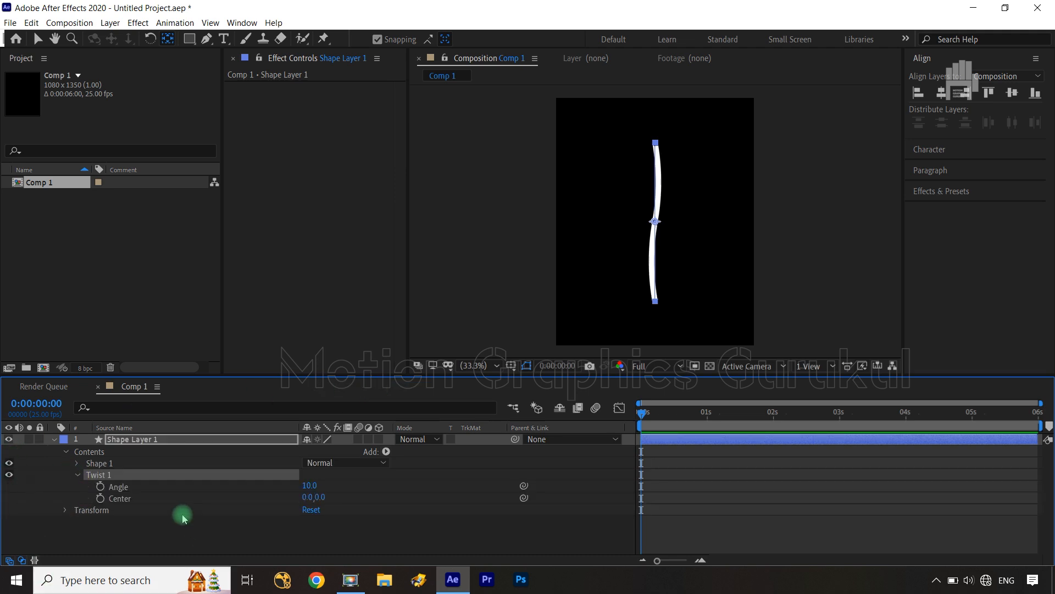
left_click_drag(308, 489, 426, 479)
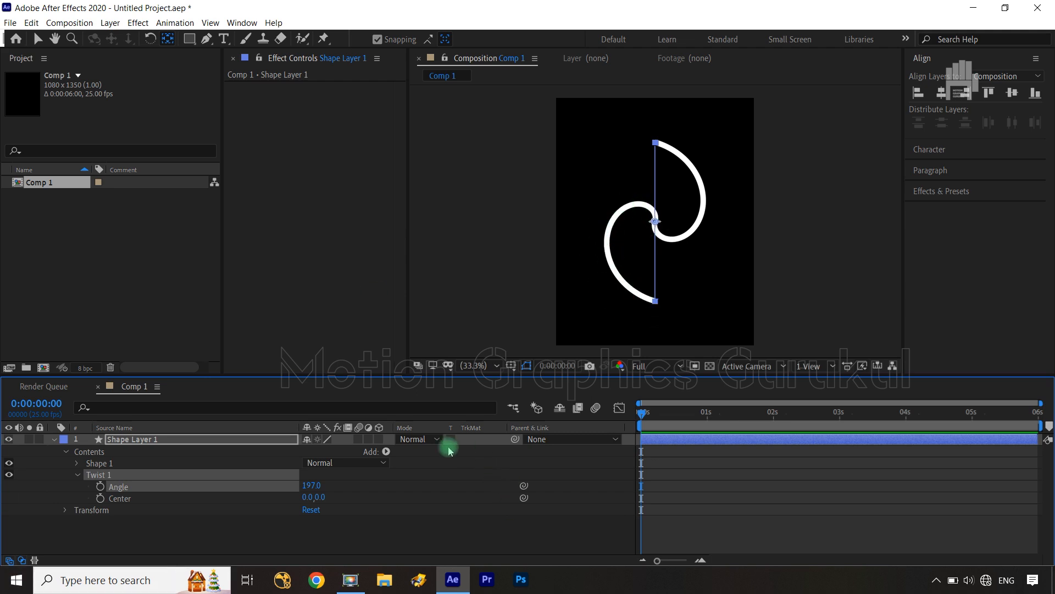
Add a Trim Paths operator to the twisted line and expand its properties.
left_click(386, 452)
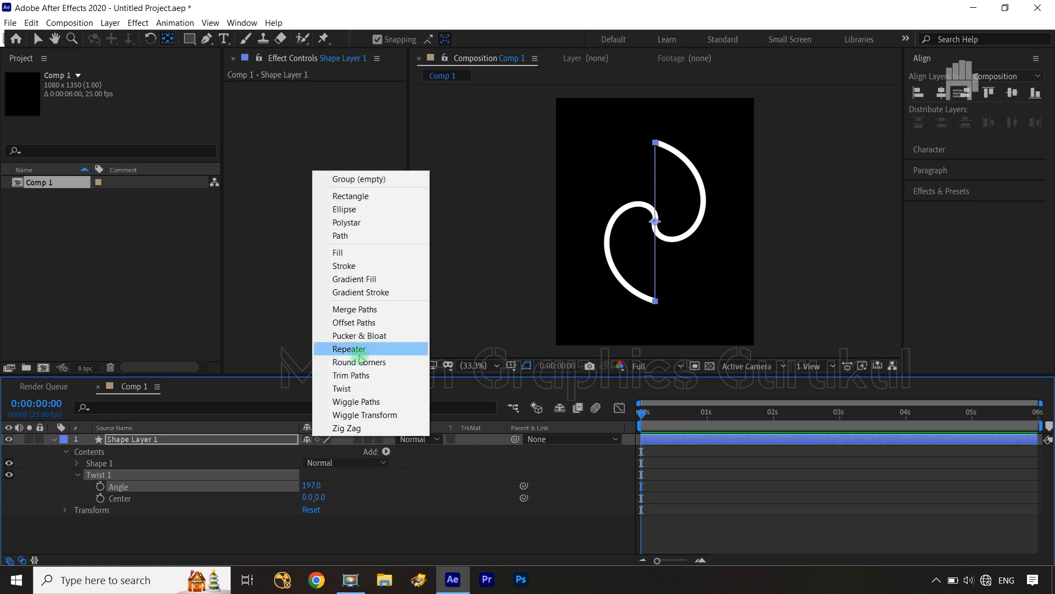
left_click(362, 376)
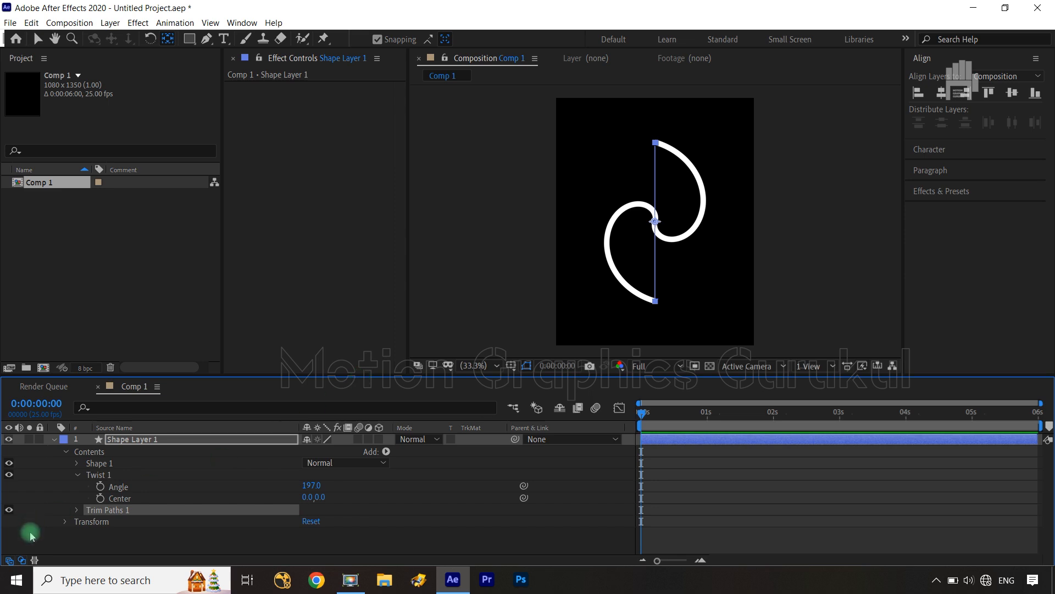
left_click(76, 510)
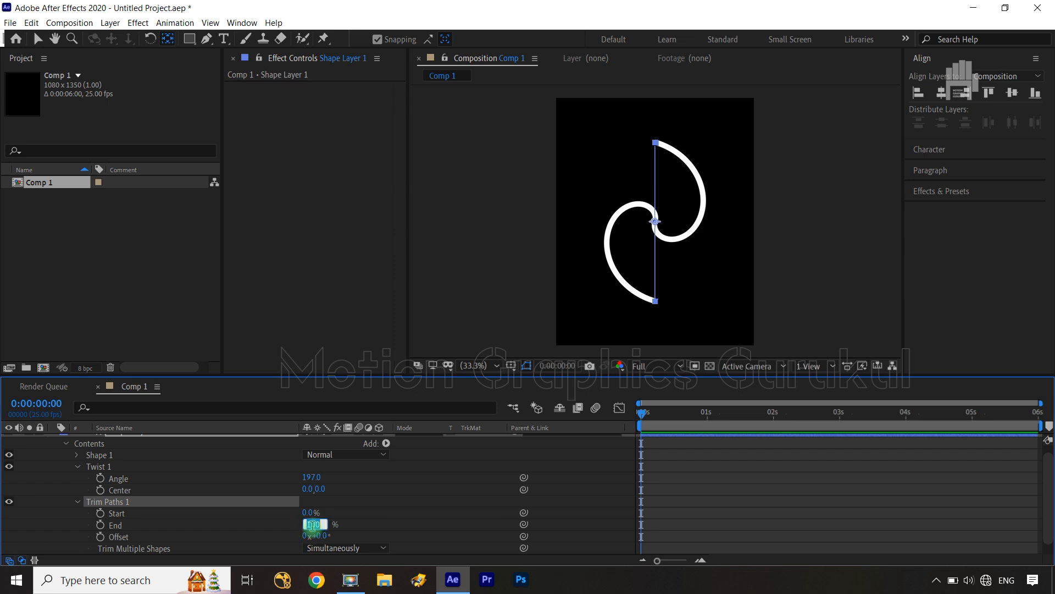
Try a Trim Paths End value of 50% and restore it to 100%.
type("50")
key("Return")
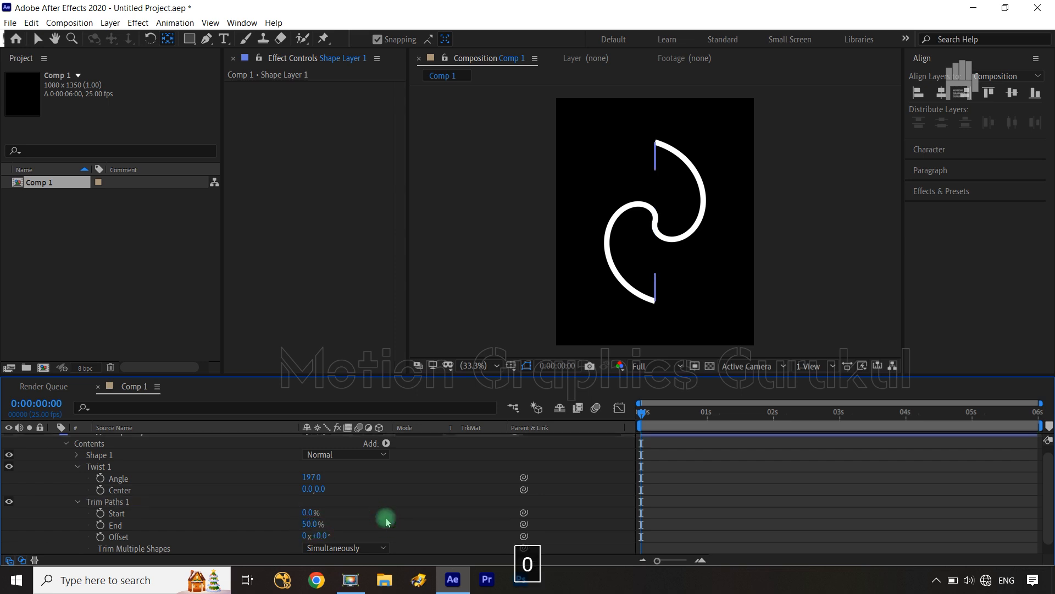
left_click(594, 245)
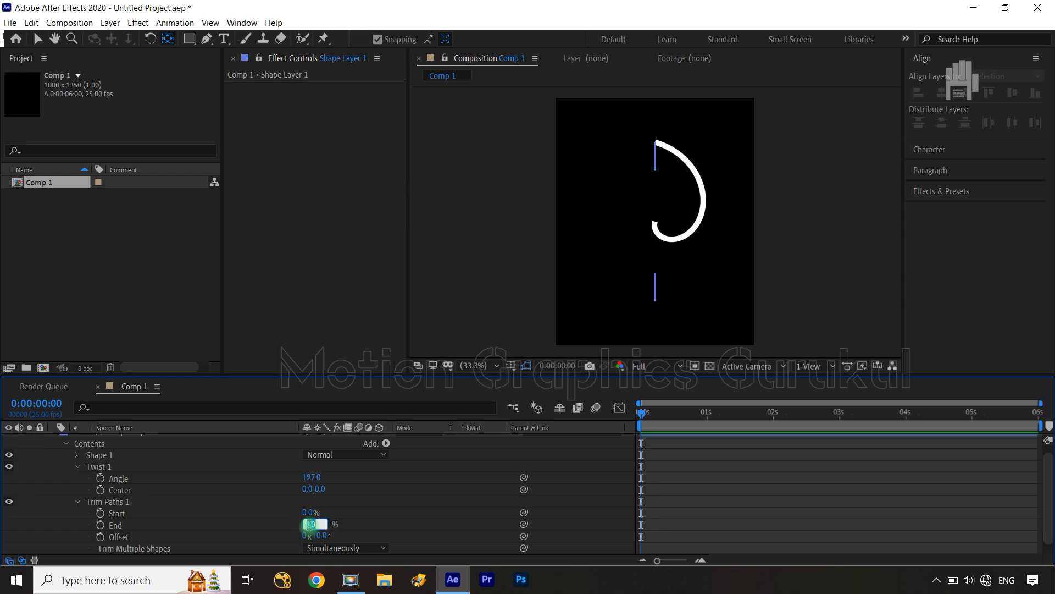
type("1")
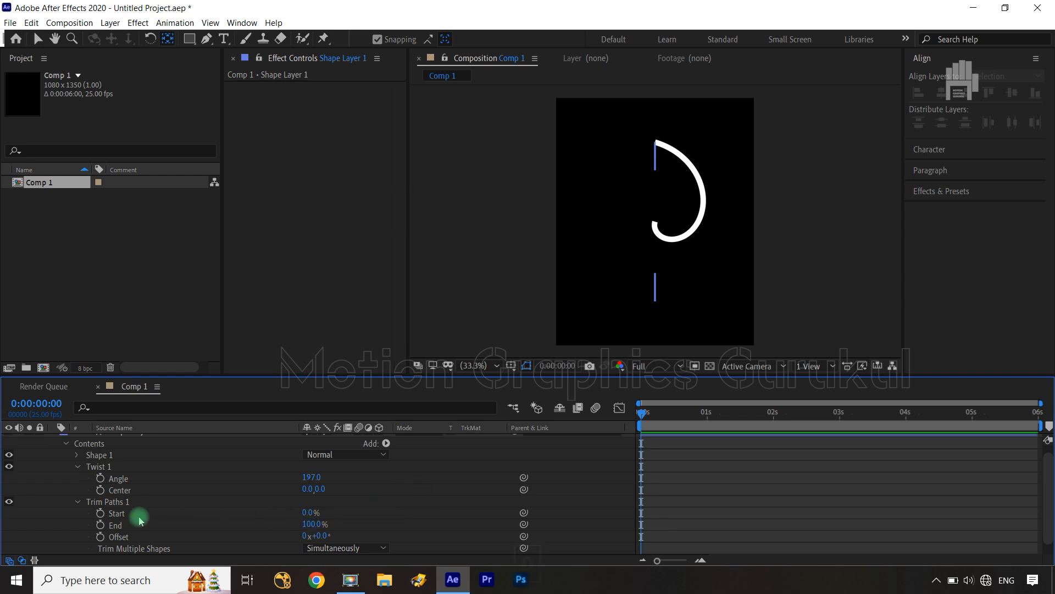
key("Return")
Keyframe the Trim Paths Start from 100% at 0 seconds to 50% at frame 20, and scrub through the animation.
left_click(100, 512)
left_click_drag(305, 511, 398, 508)
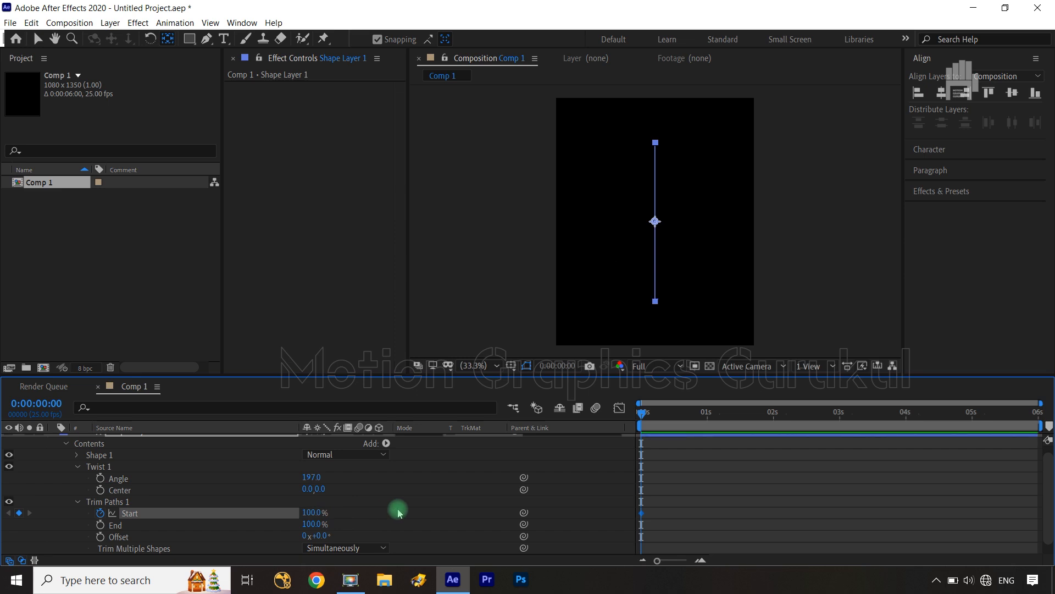
key("shift+Page_Down")
key("shift+Page_Down")
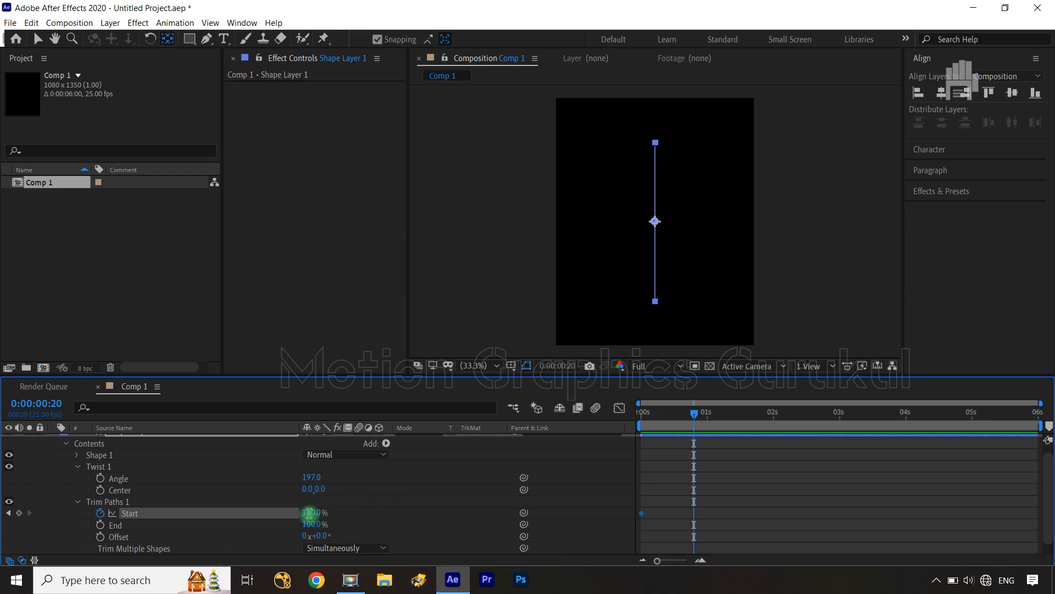
type("50")
left_click(426, 514)
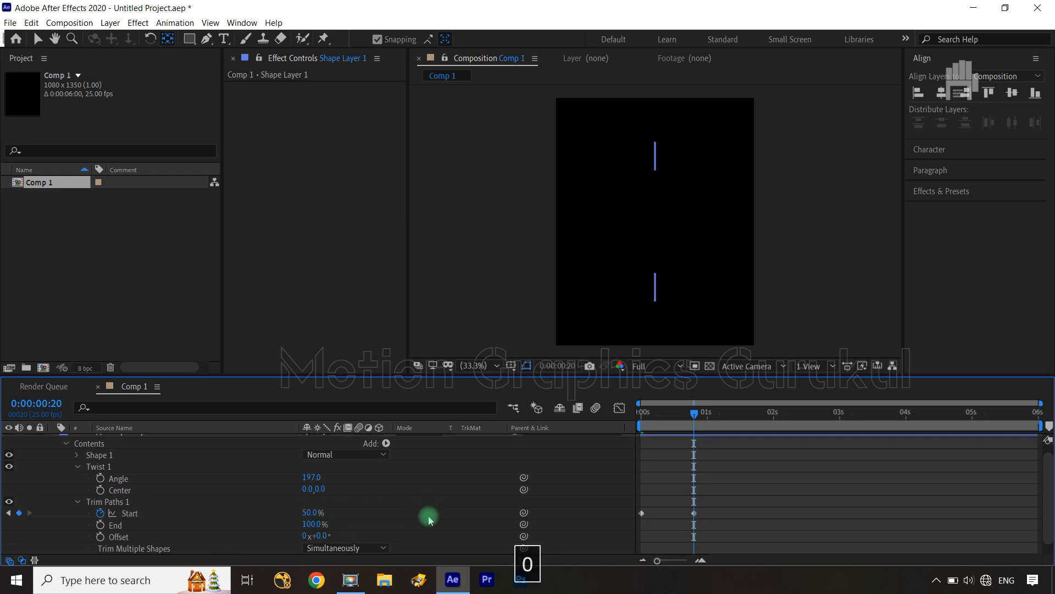
mouse_move(694, 421)
left_mouse_down()
mouse_move(617, 431)
mouse_move(695, 418)
left_mouse_up()
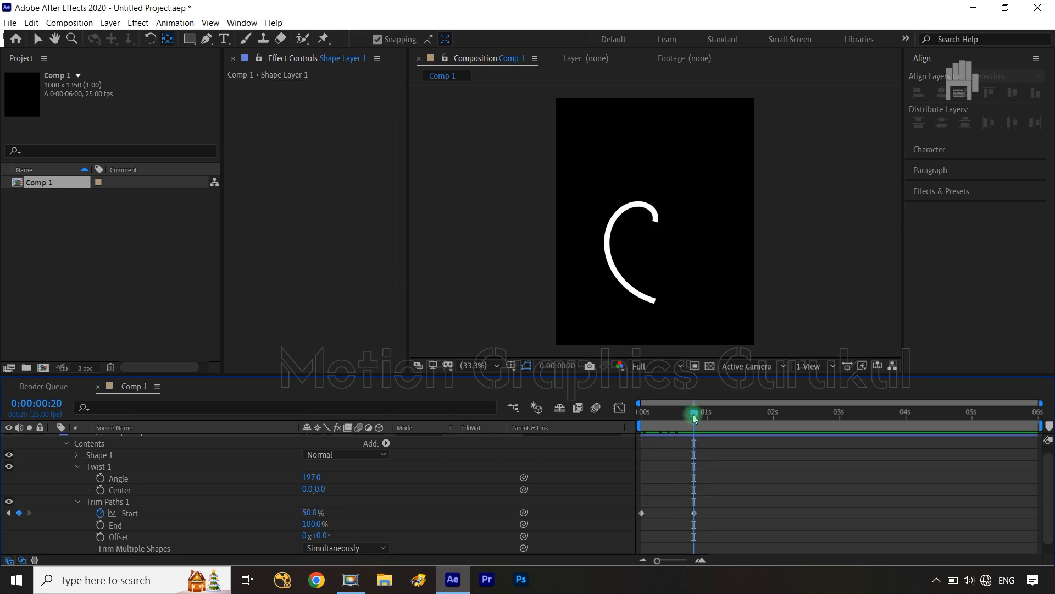
Taper the end of Shape 1's stroke by setting the Taper End Length to 97%.
left_click(70, 504)
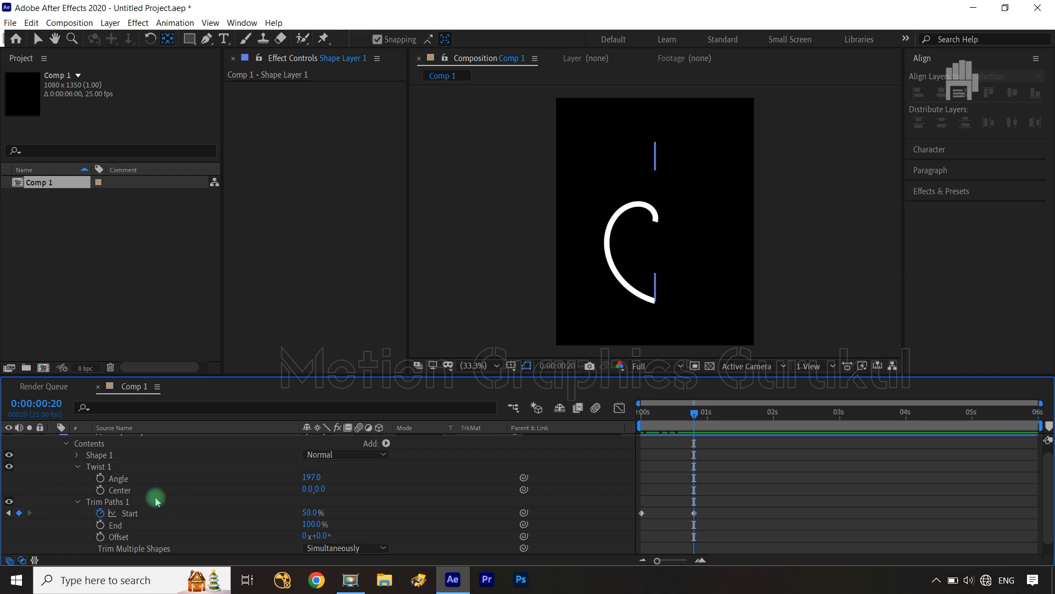
left_click(78, 467)
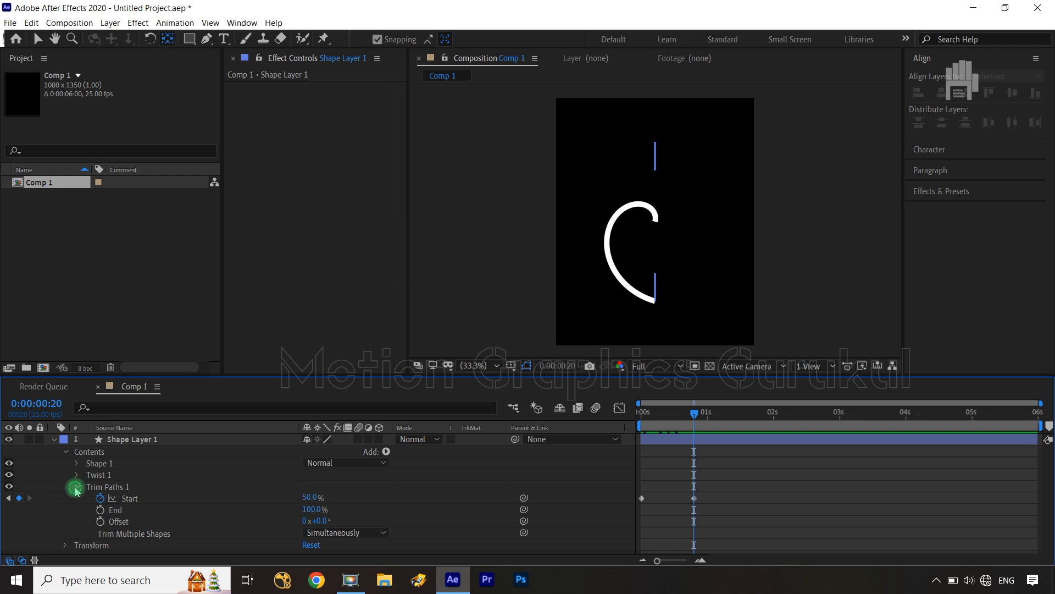
left_click(75, 487)
left_click(77, 463)
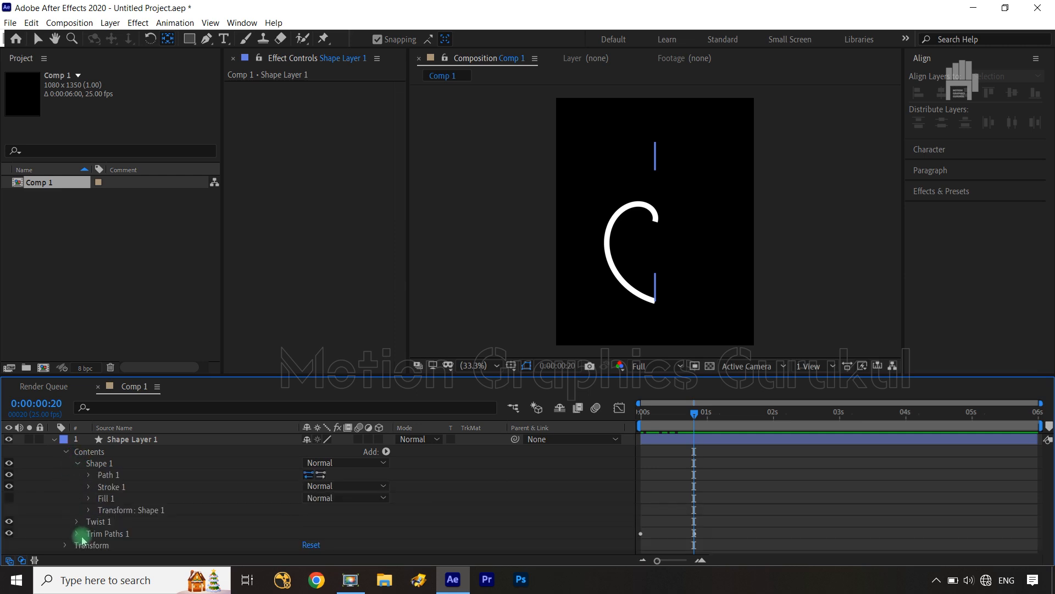
left_click(89, 487)
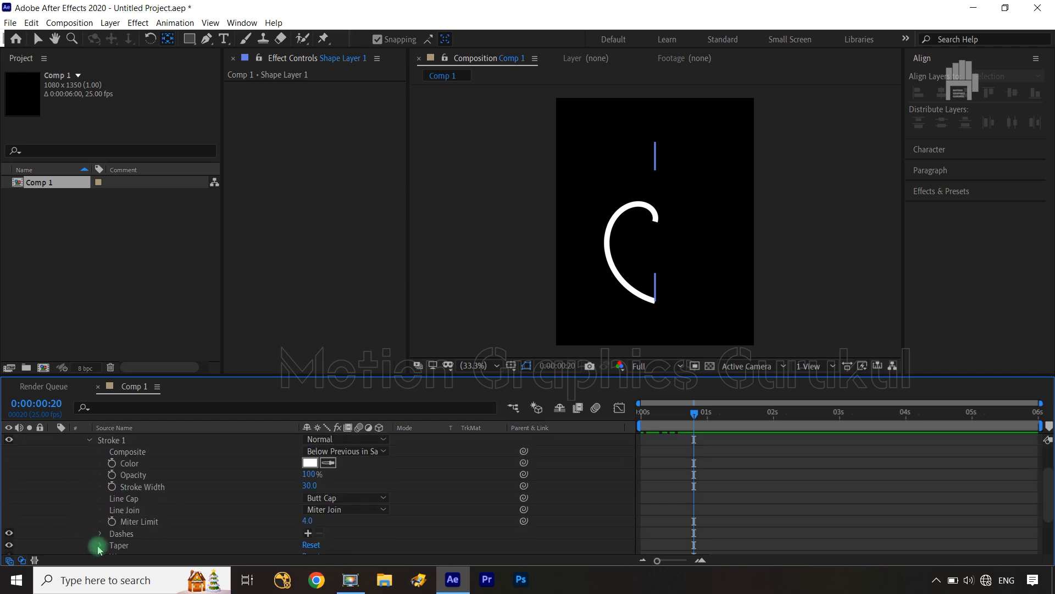
left_click(100, 546)
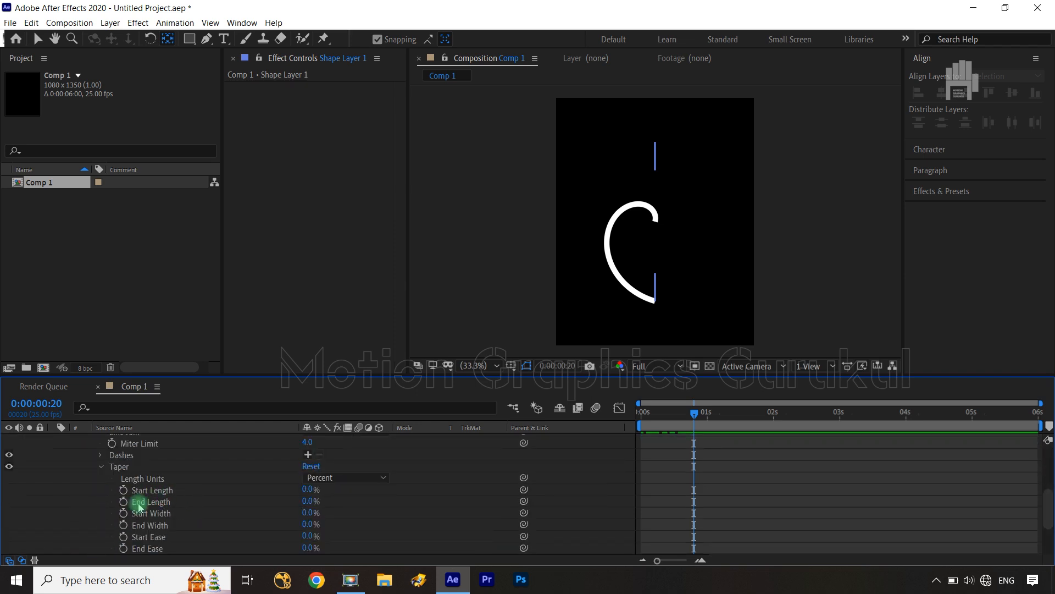
mouse_move(310, 500)
left_mouse_down()
mouse_move(224, 504)
mouse_move(306, 505)
left_mouse_up()
left_click(396, 500)
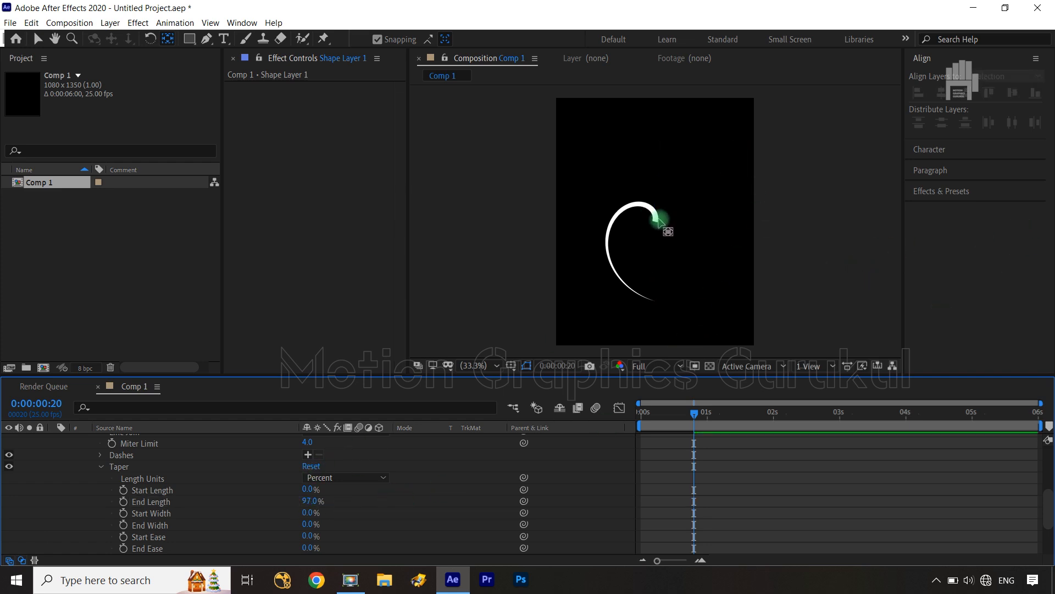
Change the stroke's Line Cap to Round Cap.
scroll(651, 231, "up", 3)
scroll(438, 461, "up", 5)
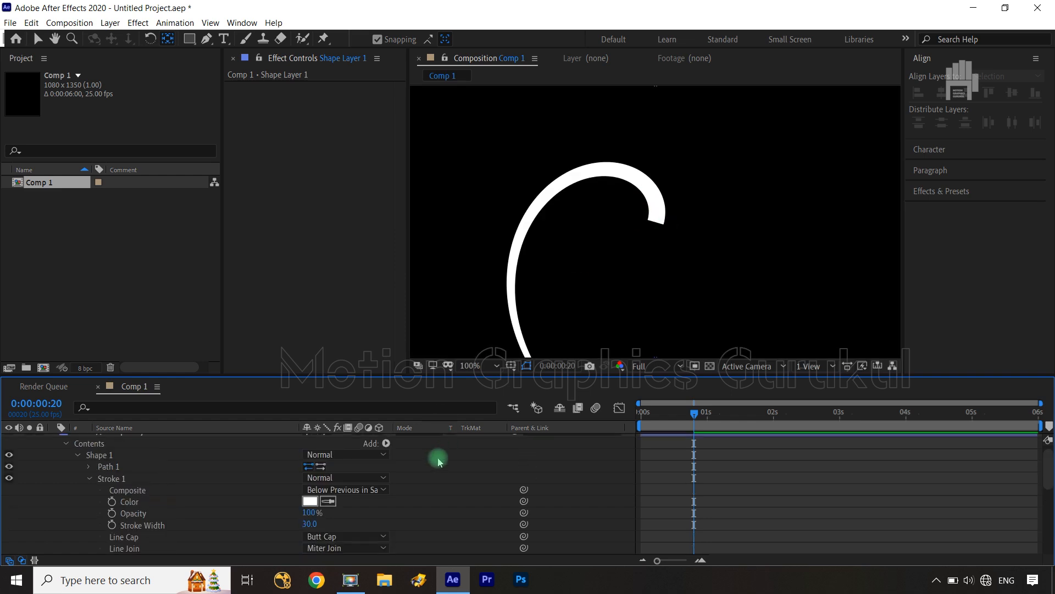
left_click(351, 538)
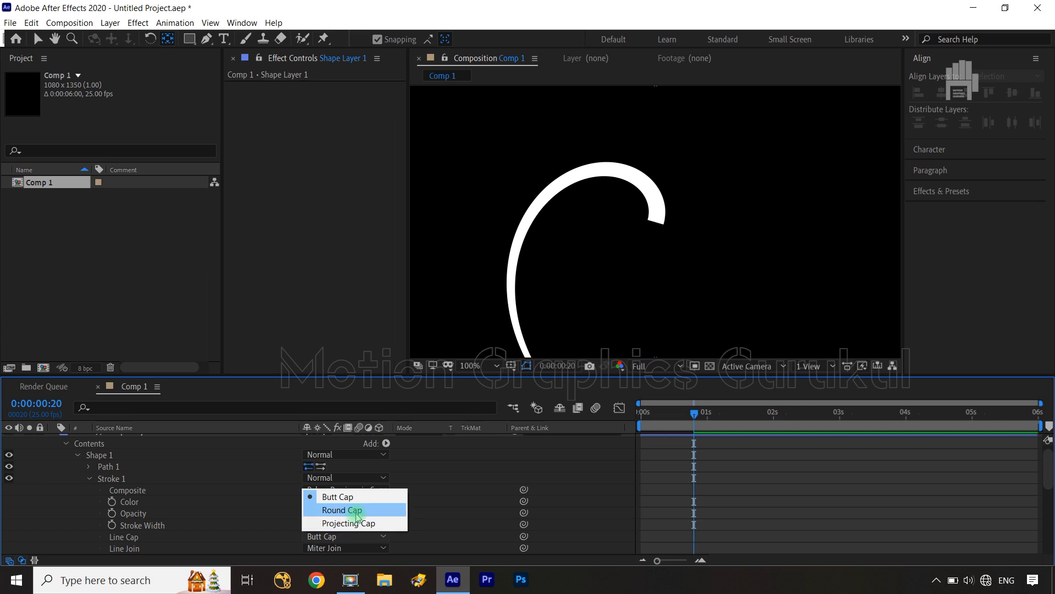
left_click(356, 511)
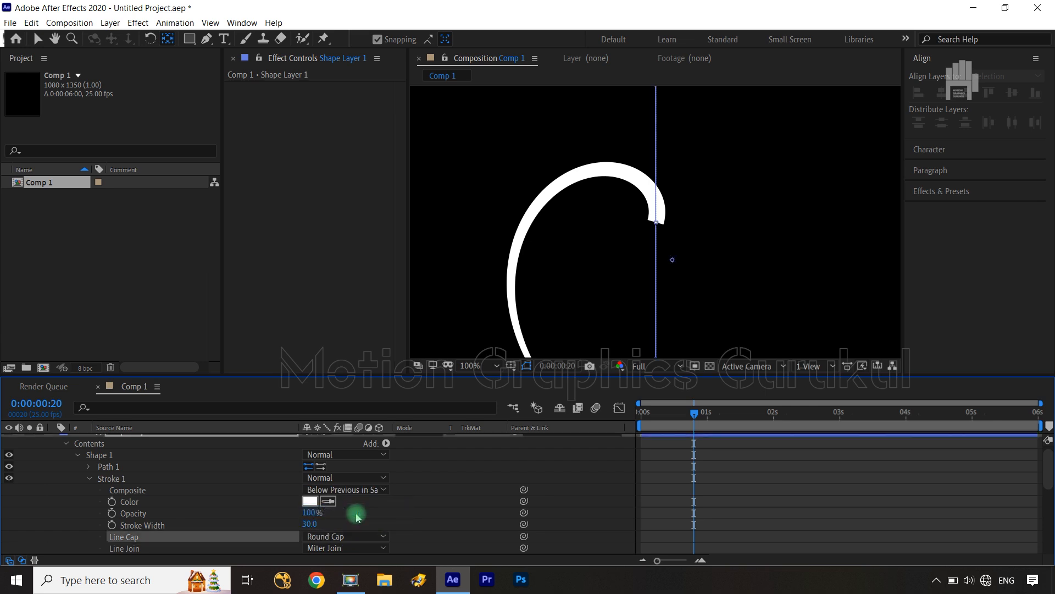
left_click(722, 248)
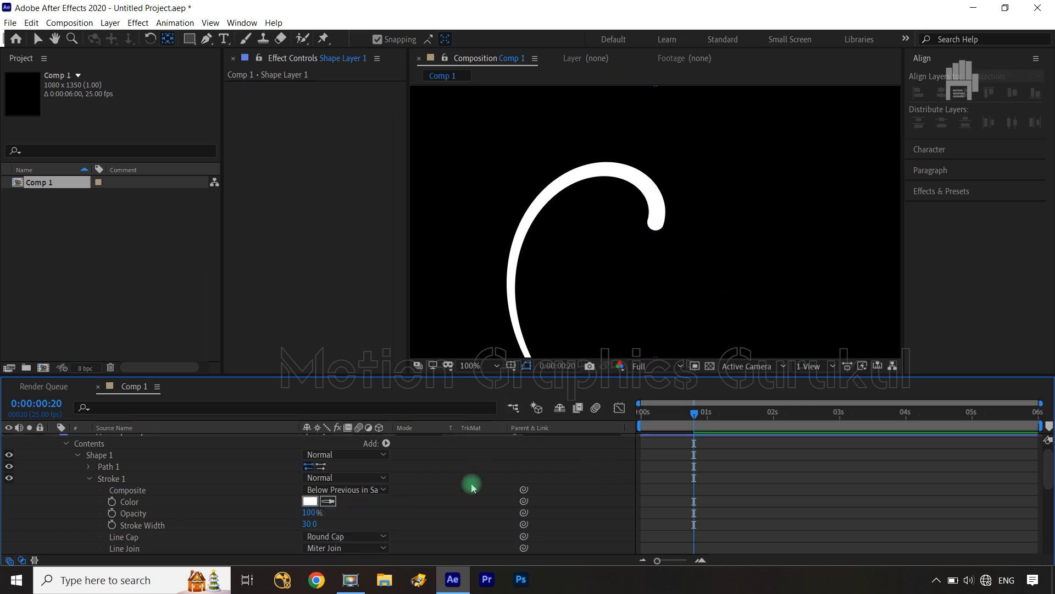
Set the stroke's Taper Start Width to 43%, and try an End Width of 99% before restoring it to 0%.
scroll(471, 484, "down", 5)
scroll(471, 487, "down", 1)
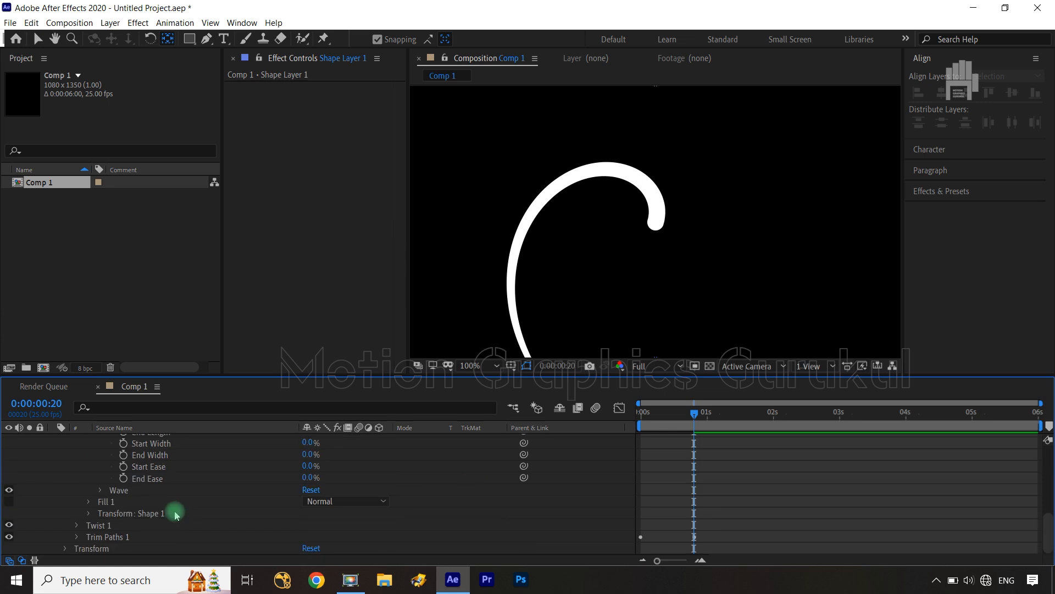
scroll(141, 503, "up", 5)
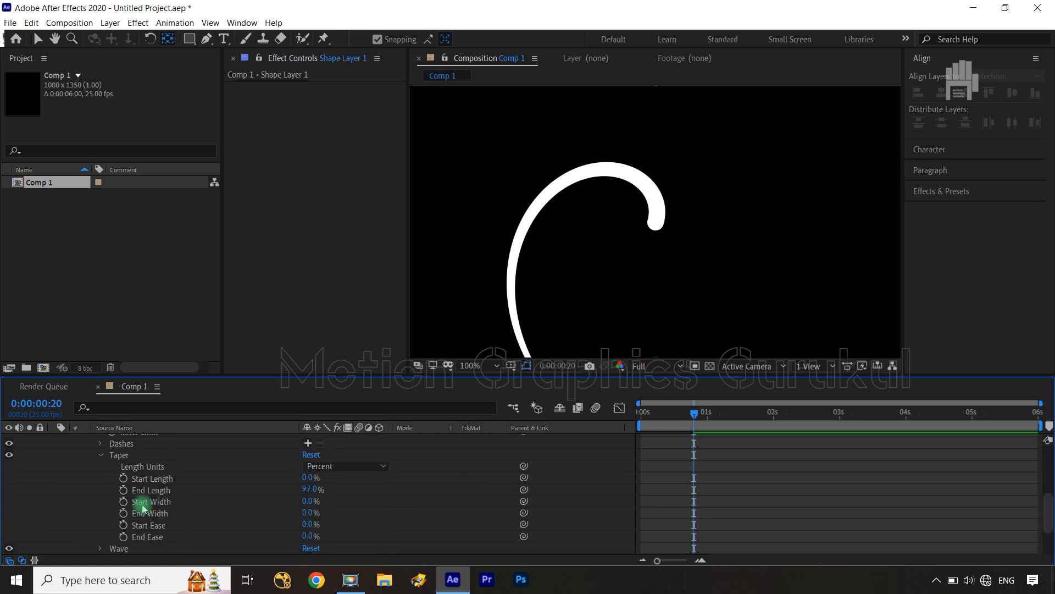
left_click_drag(308, 502, 375, 503)
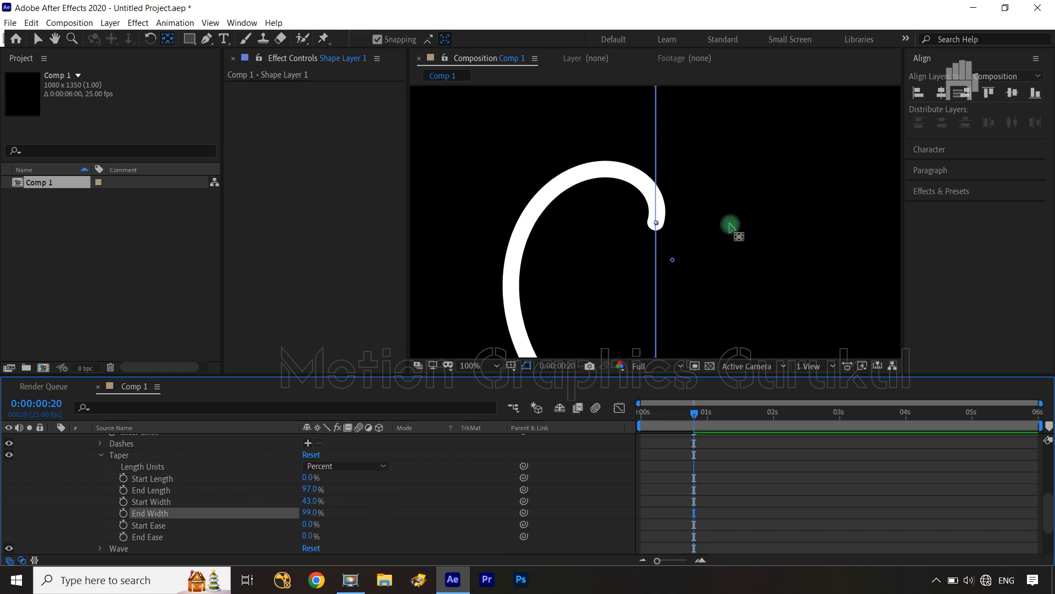
scroll(731, 228, "down", 2)
left_click_drag(311, 513, 241, 513)
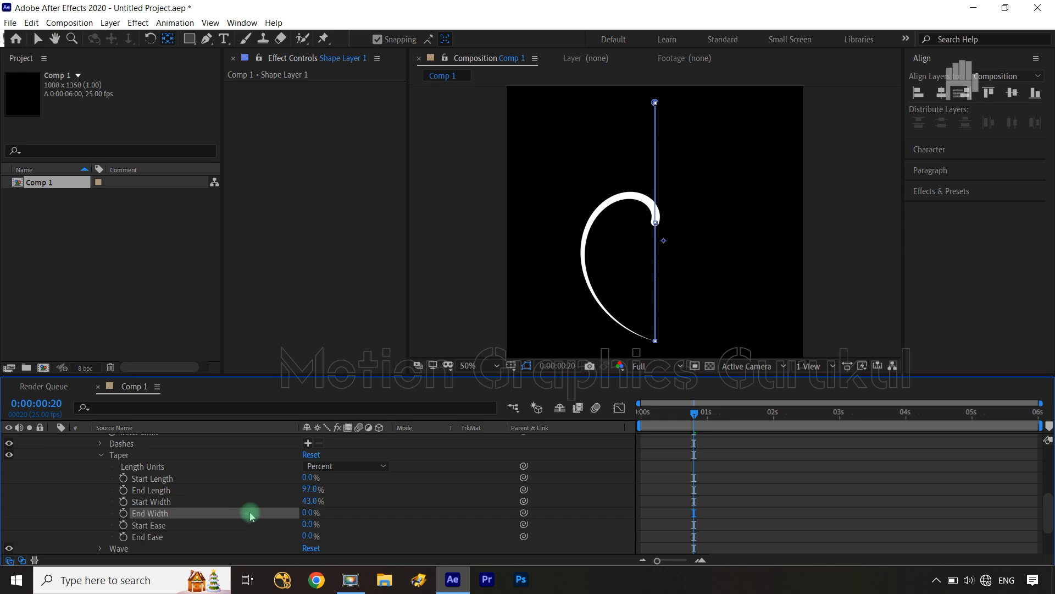
left_click(761, 273)
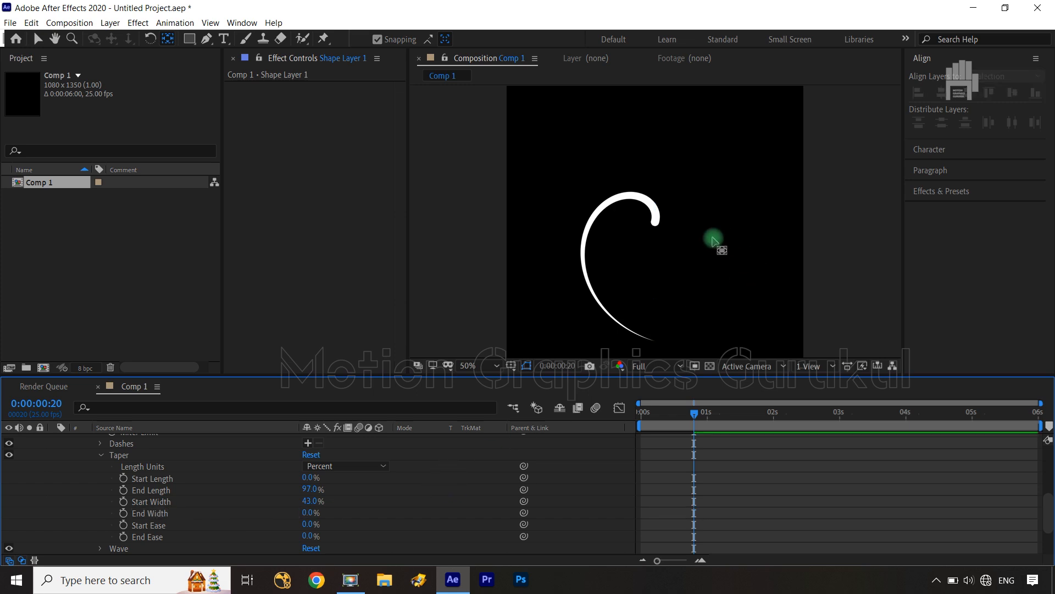
Collapse Shape Layer 1's properties and scrub the timeline to frame 22 to check the tapered stroke animation.
left_click(70, 447)
scroll(74, 461, "up", 5)
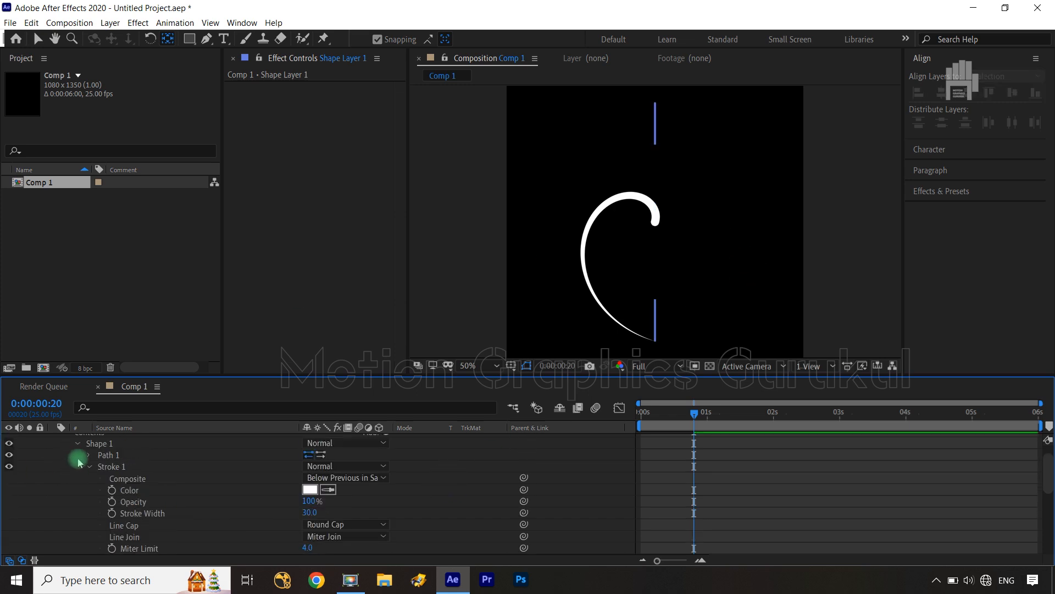
left_click(53, 440)
left_click(206, 508)
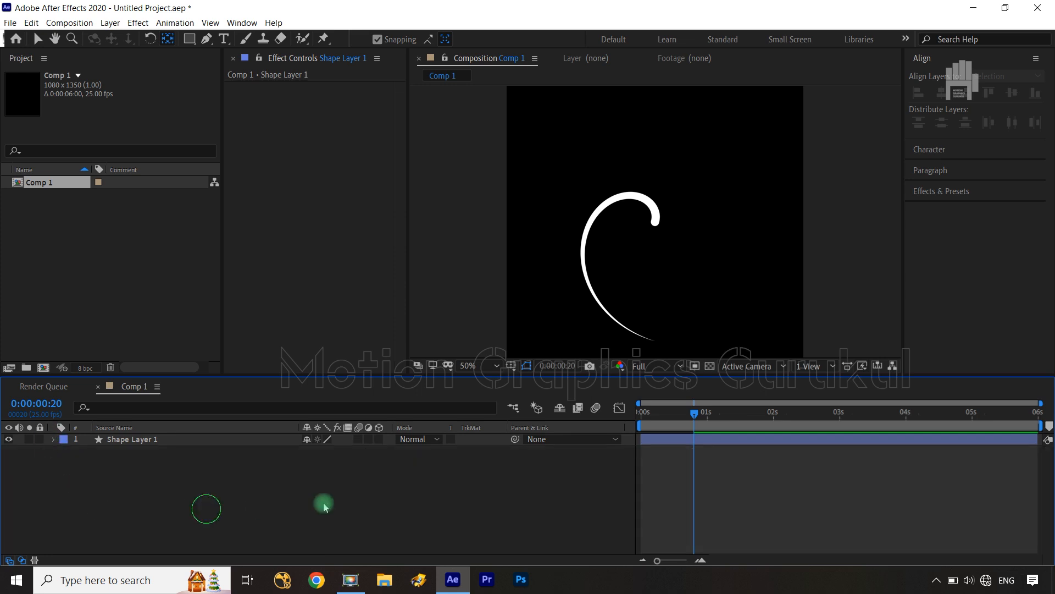
mouse_move(699, 417)
left_mouse_down()
mouse_move(632, 416)
mouse_move(701, 422)
left_mouse_up()
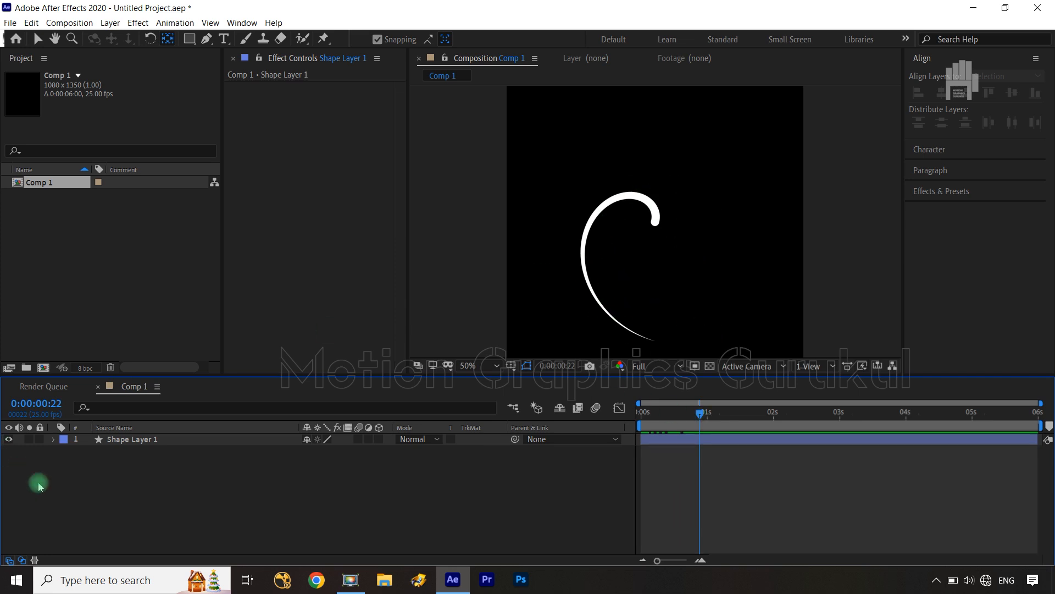
Collapse Stroke 1 in Shape Layer 1 and expand the Trim Paths 1 properties.
left_click(52, 443)
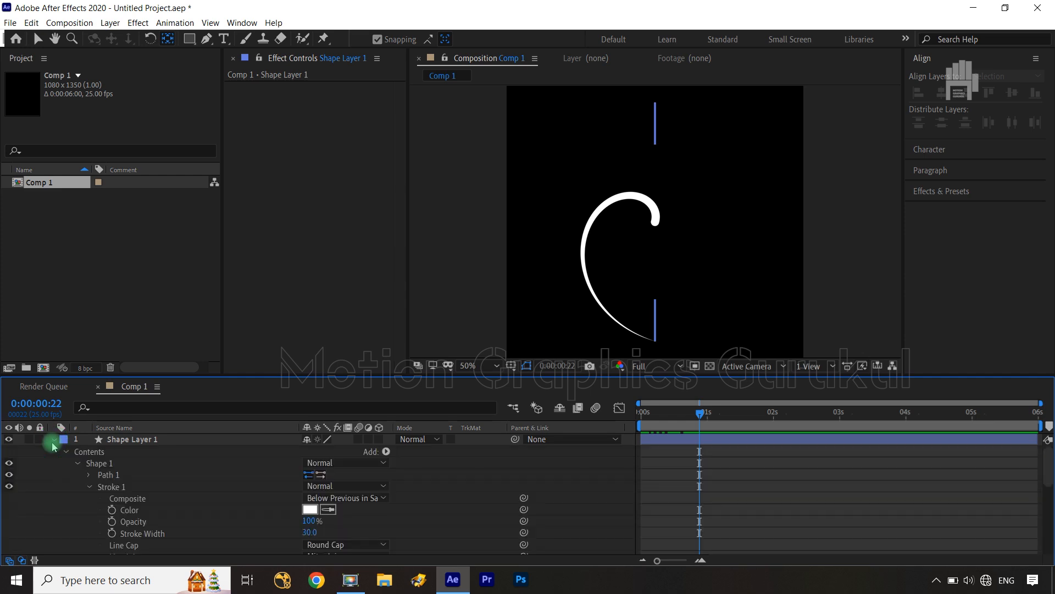
left_click(88, 487)
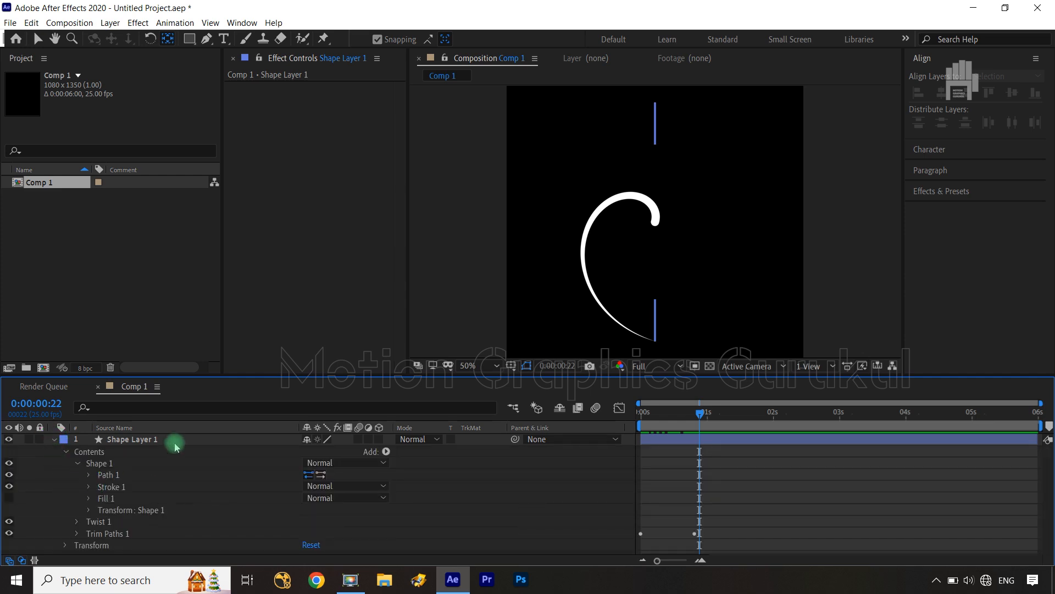
left_click(174, 440)
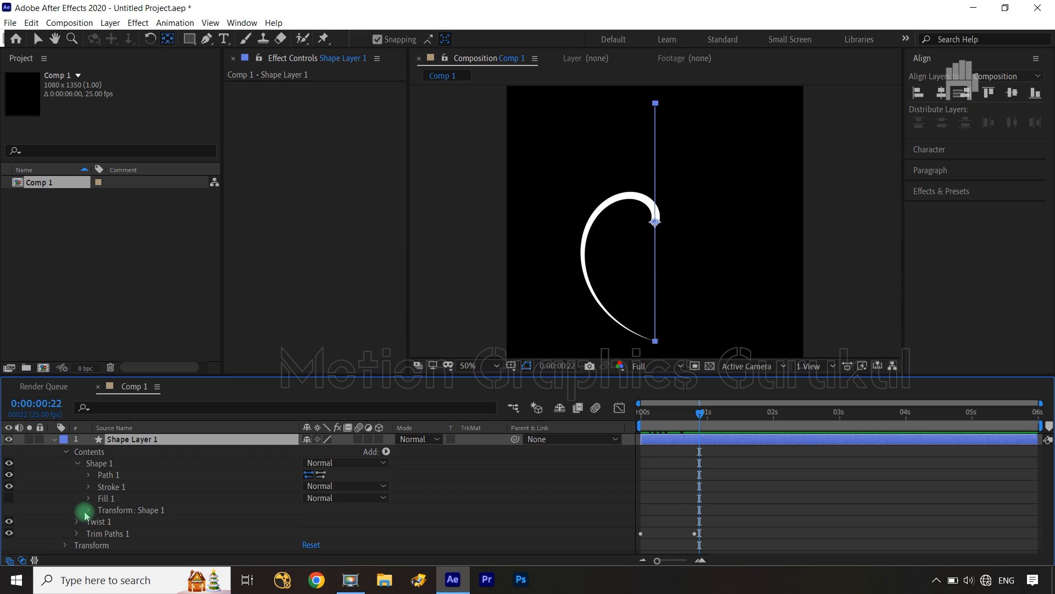
left_click(76, 534)
scroll(445, 499, "down", 1)
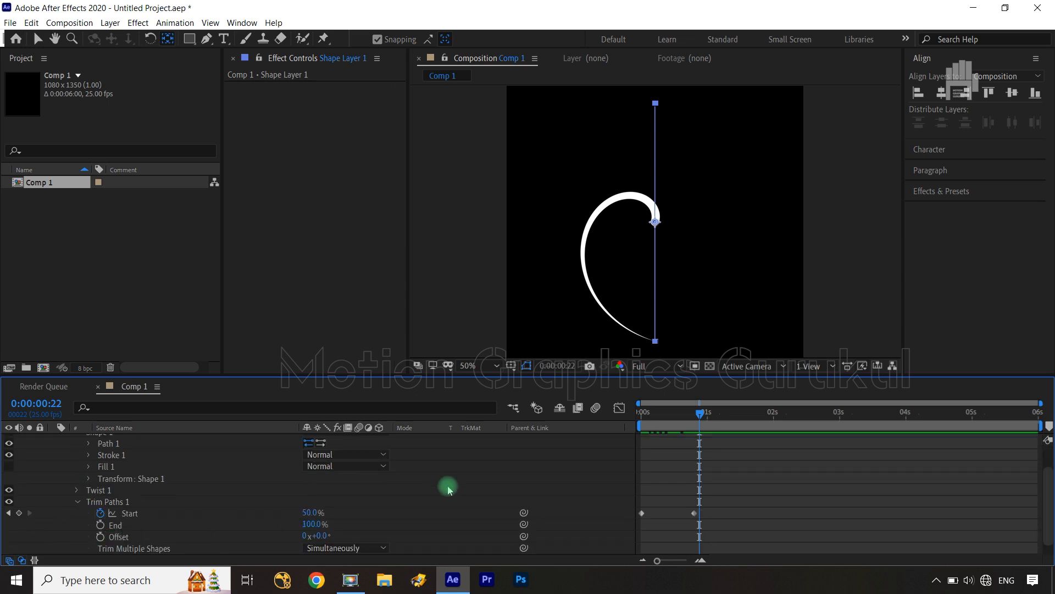
Add a Trim Paths End keyframe of 100% at frame 7.
left_click_drag(704, 415, 635, 418)
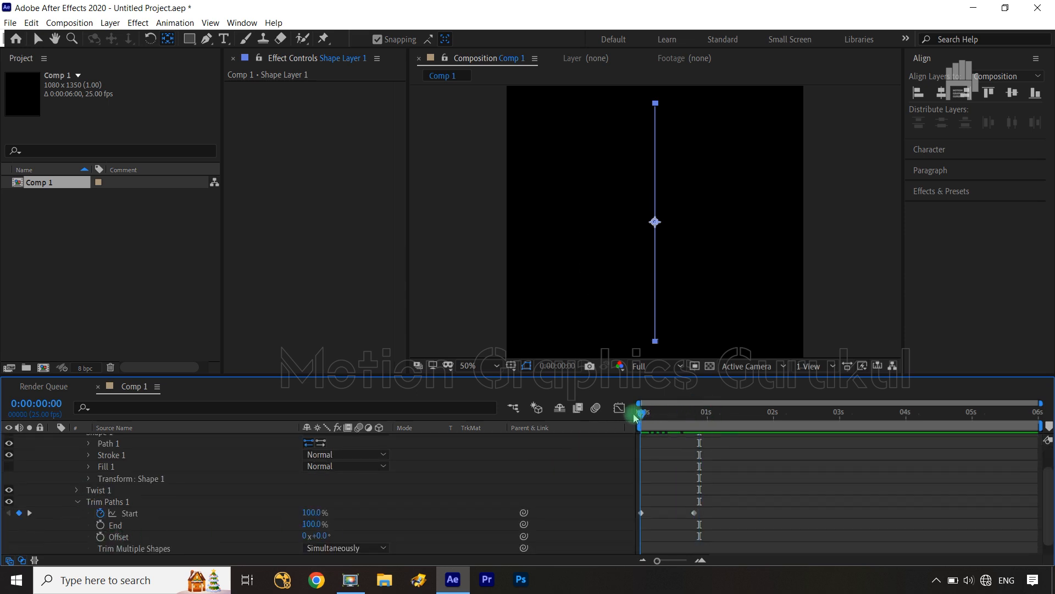
key("ctrl+Right")
key("ctrl+Right")
key("ctrl+Right")
key("ctrl+Right")
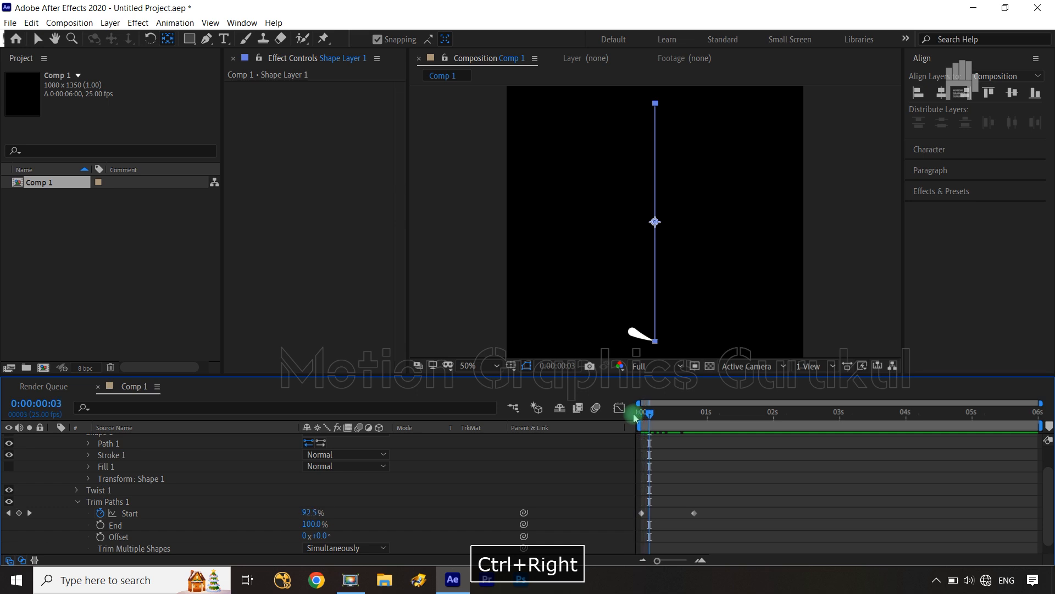
key("ctrl+Right")
key("ctrl+Right")
key("ctrl+Right")
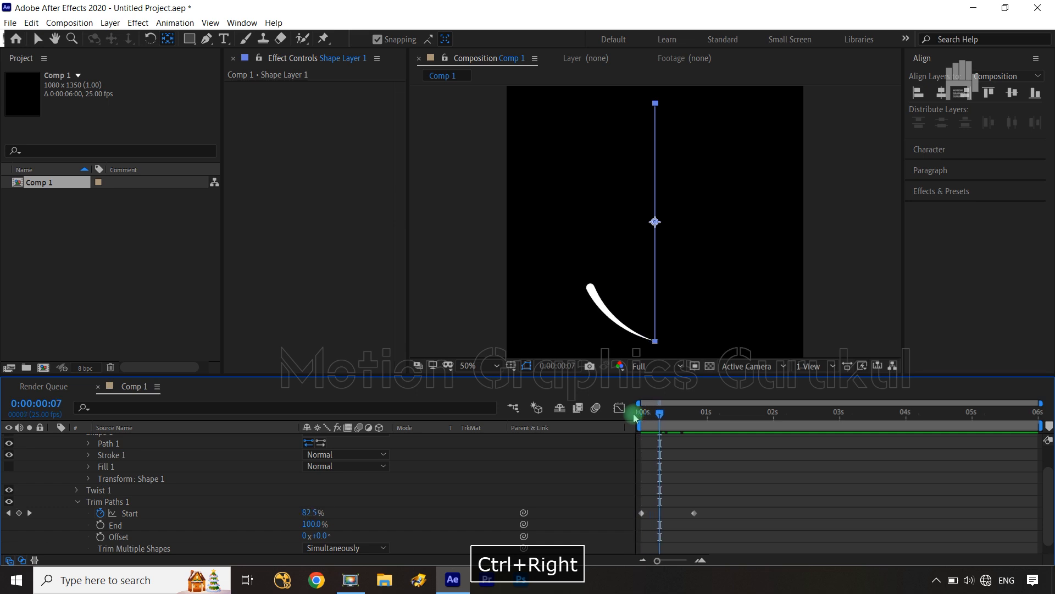
left_click(100, 526)
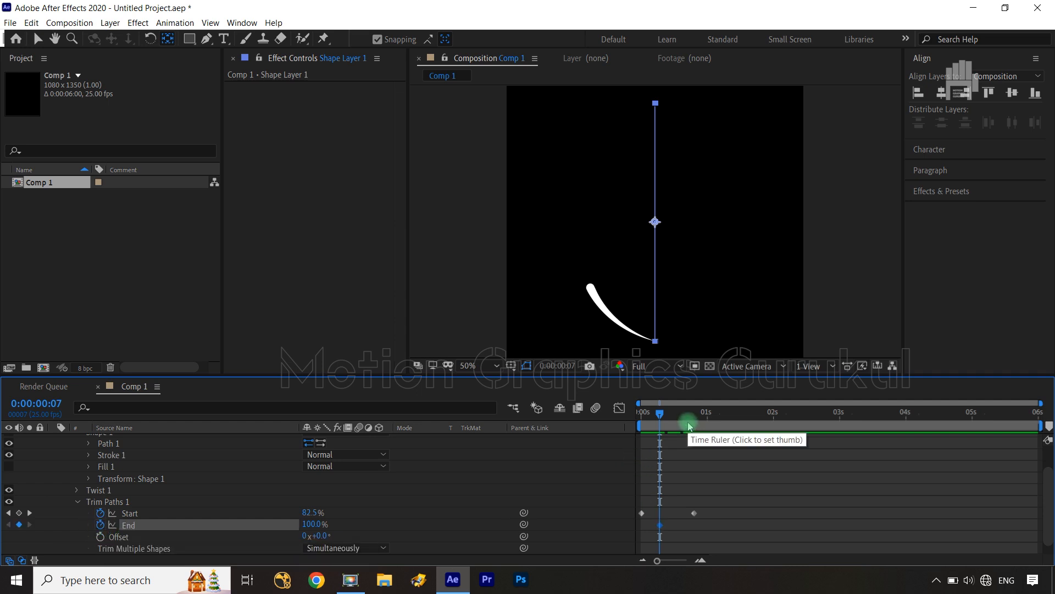
Add a second Trim Paths End keyframe of 50% at 0:00:01:02.
key("shift+Page_Down")
key("shift+Page_Down")
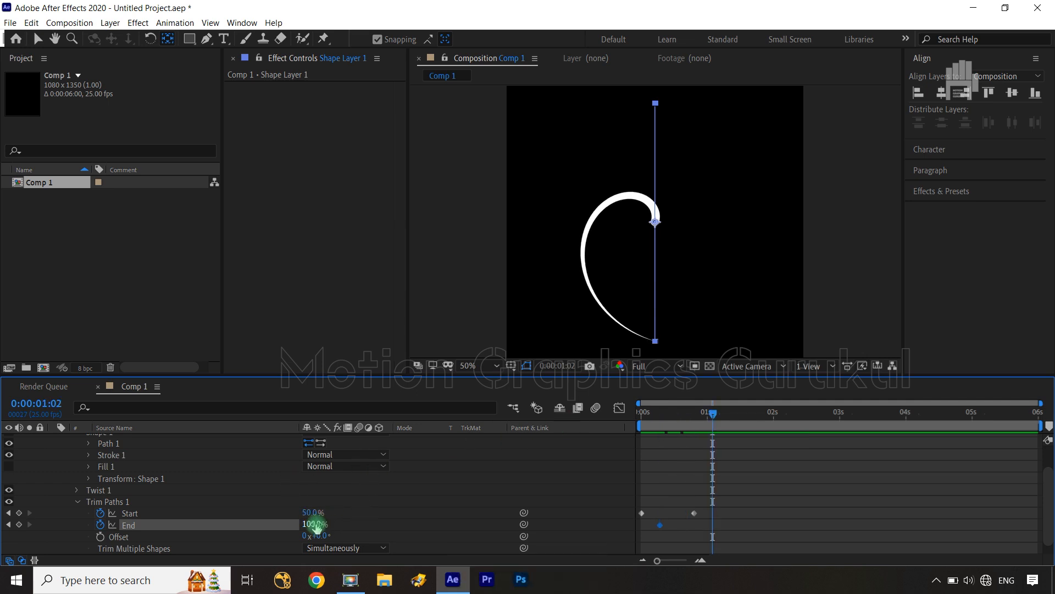
left_click_drag(309, 524, 299, 524)
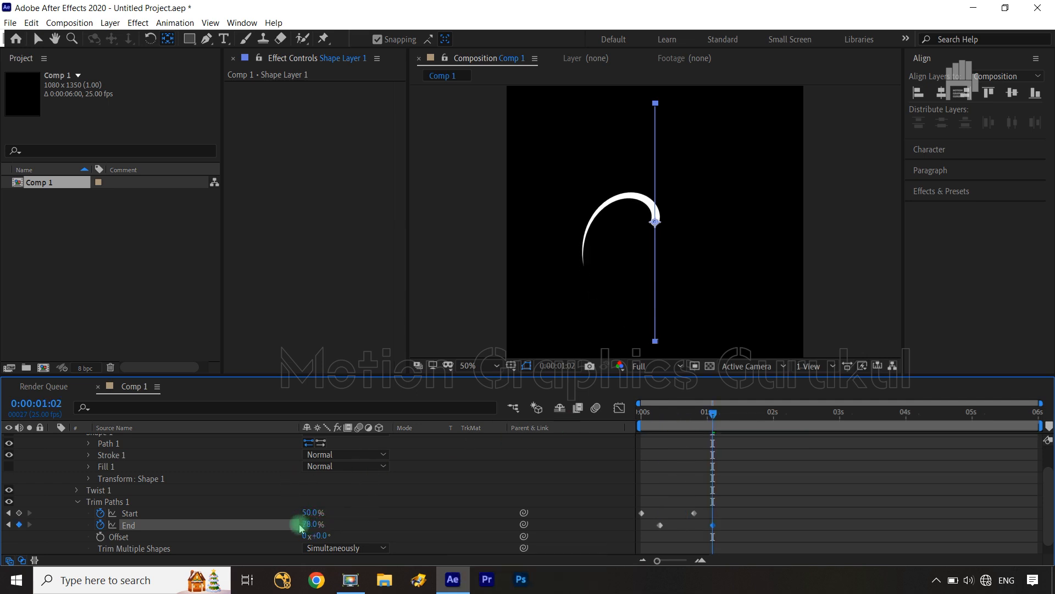
left_click(307, 524)
type("50")
left_click(364, 519)
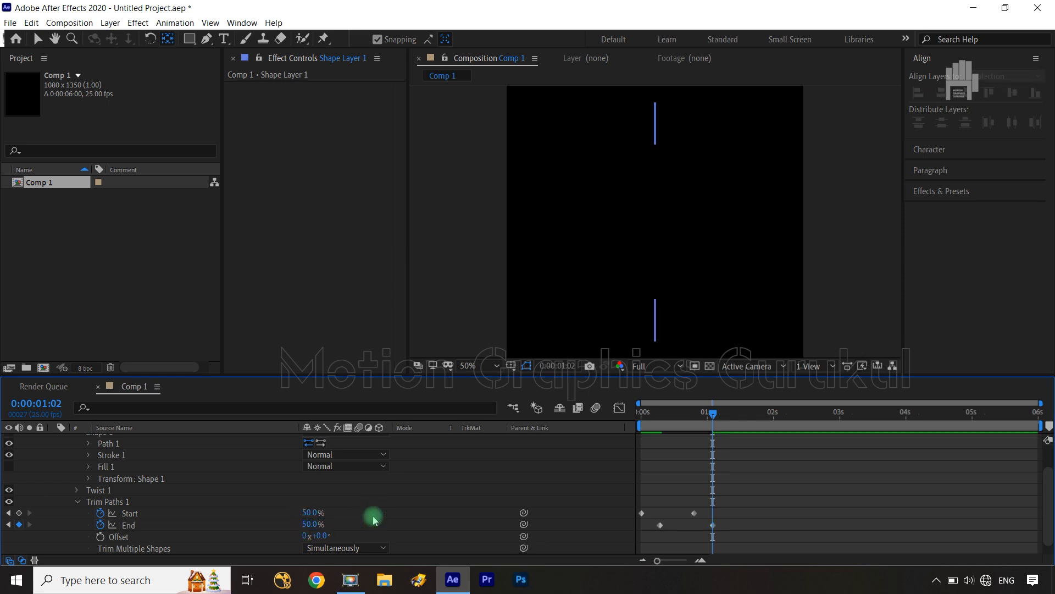
Try Easy Ease on all Trim Paths Start and End keyframes, inspect their speed curves, and revert them to linear.
left_click_drag(751, 505, 630, 543)
key("F9")
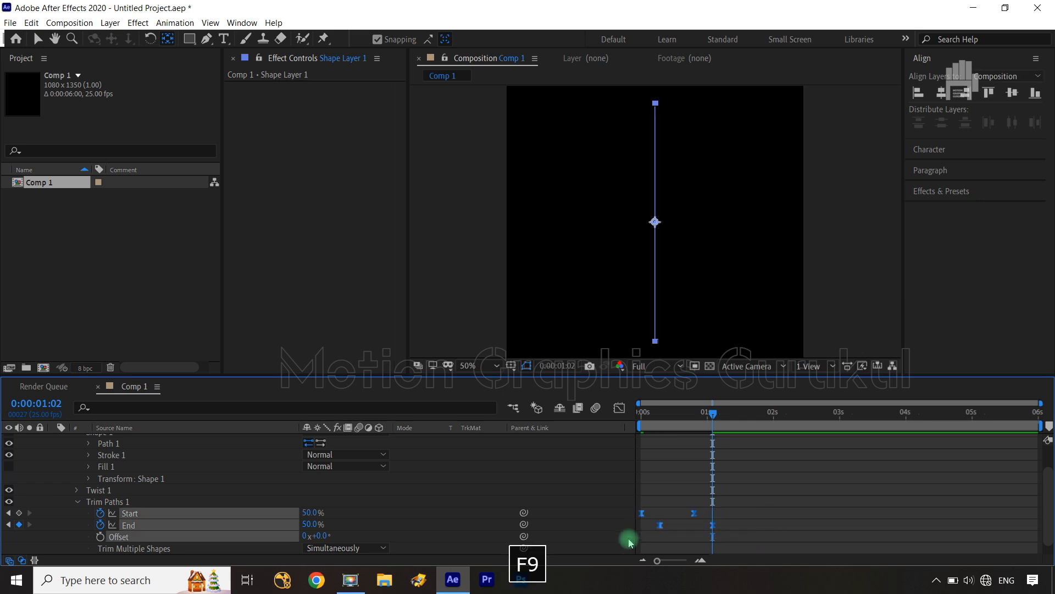
left_click(619, 410)
left_click_drag(740, 475, 602, 416)
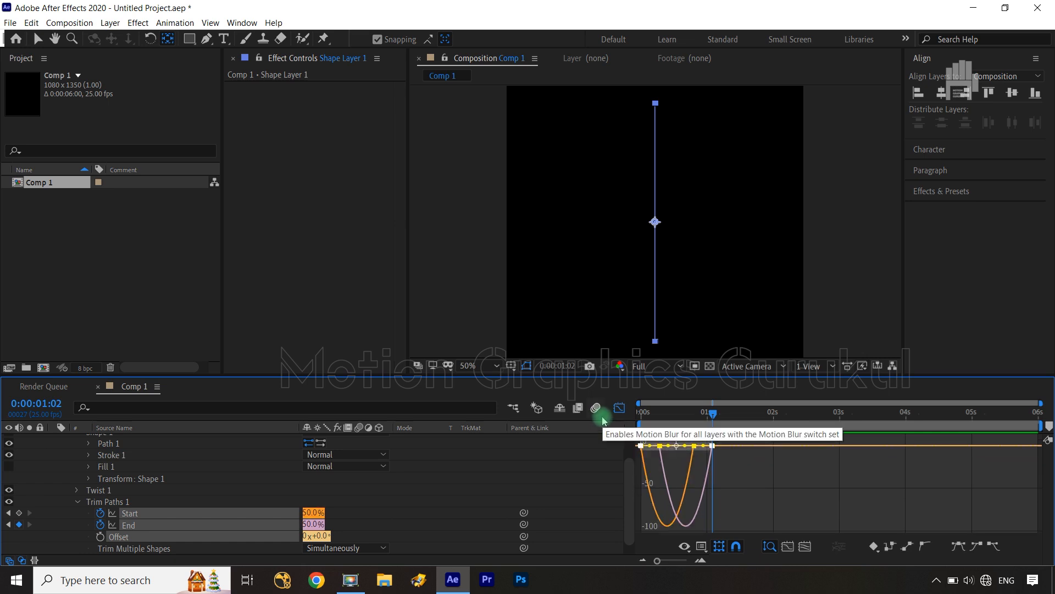
left_click(619, 407)
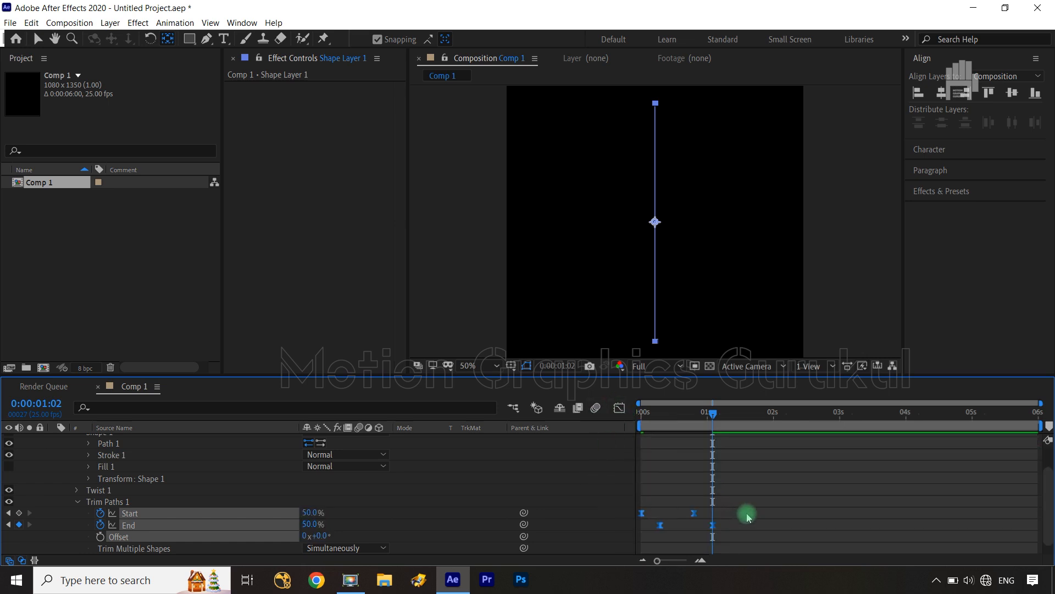
left_click(713, 526, "ctrl")
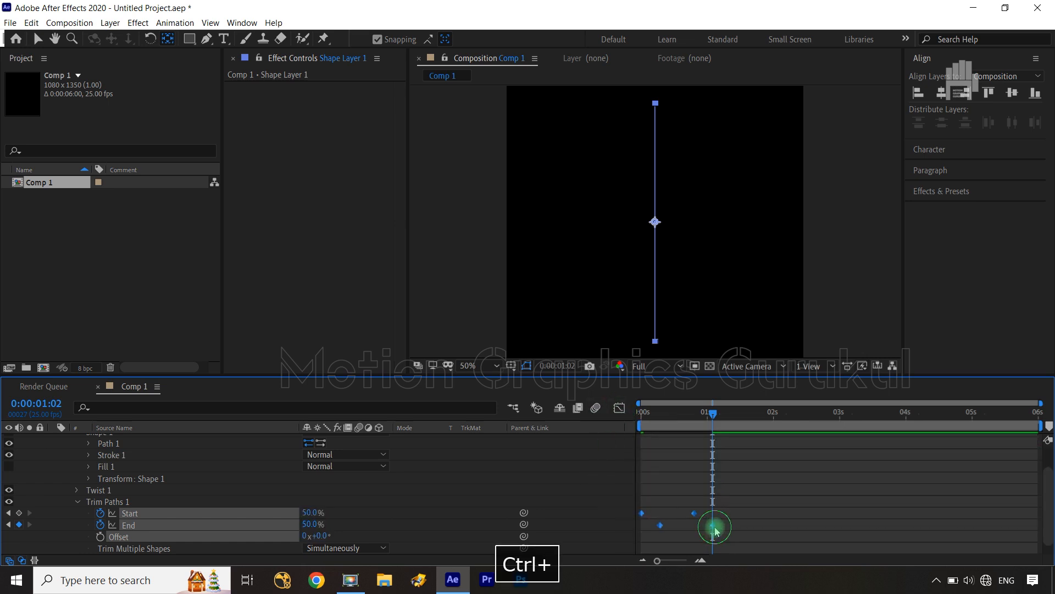
left_click(621, 408)
left_click(621, 408)
left_click(663, 521)
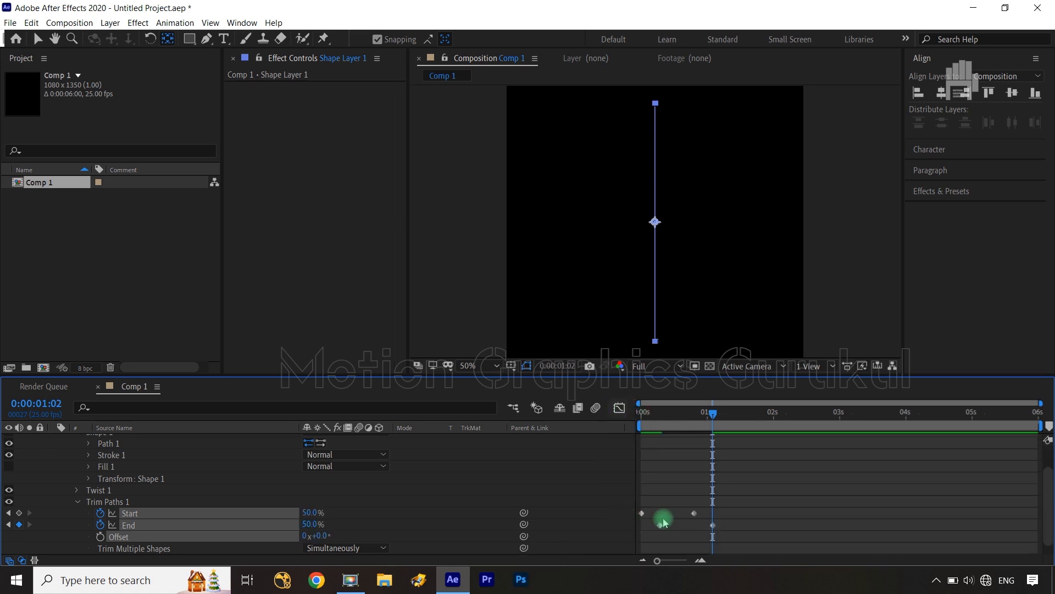
Reshape the speed curve of the first Trim Paths Start keyframe in the Graph Editor.
left_click(643, 513)
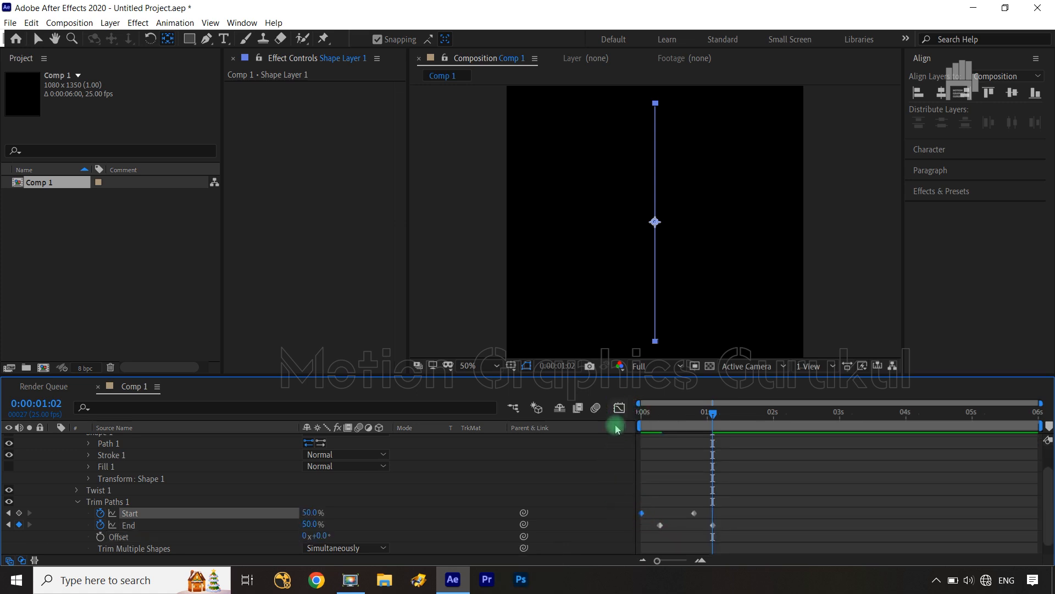
left_click(619, 408)
left_click_drag(655, 520, 668, 472)
left_click(619, 407)
Reshape the speed curve of the first Trim Paths End keyframe in the Graph Editor.
left_click(656, 529)
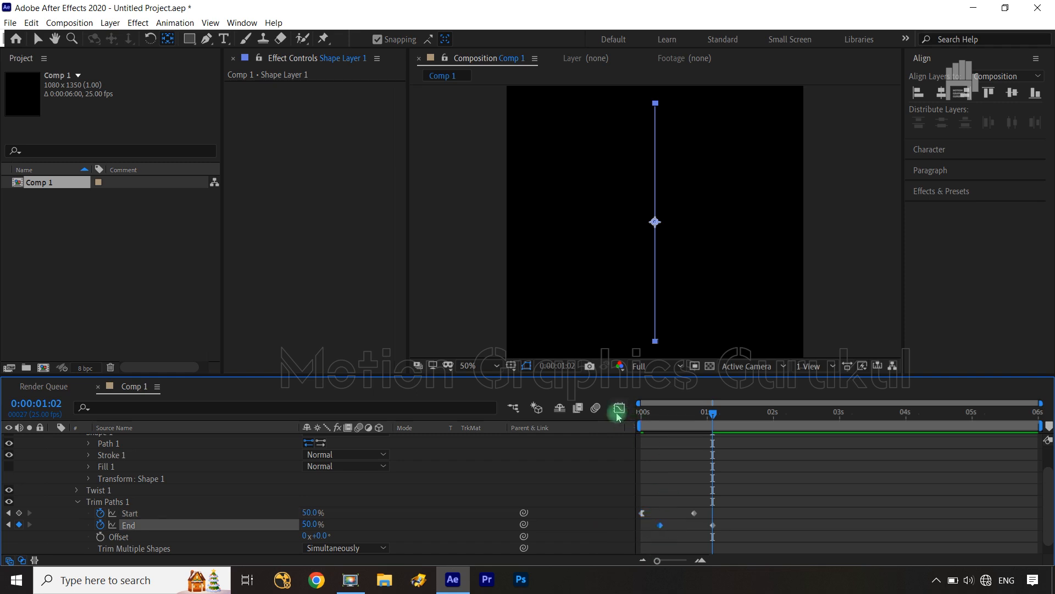
left_click(619, 408)
left_click(663, 526)
left_click_drag(665, 527, 690, 465)
left_click(626, 410)
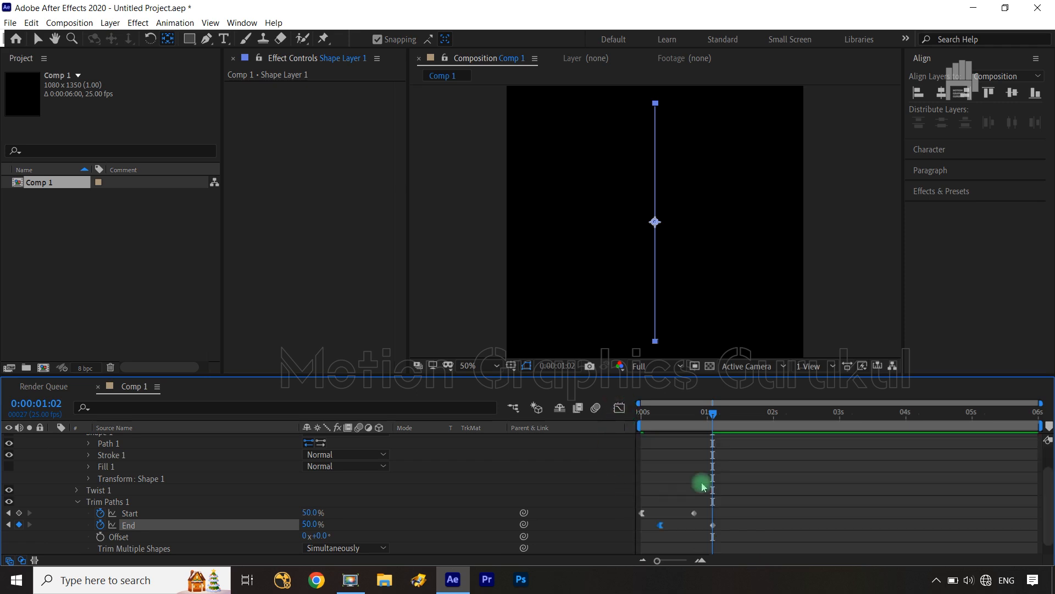
End the work area just after the last End keyframe and preview the animation with the whole composition fitted in view.
left_click_drag(715, 419, 724, 418)
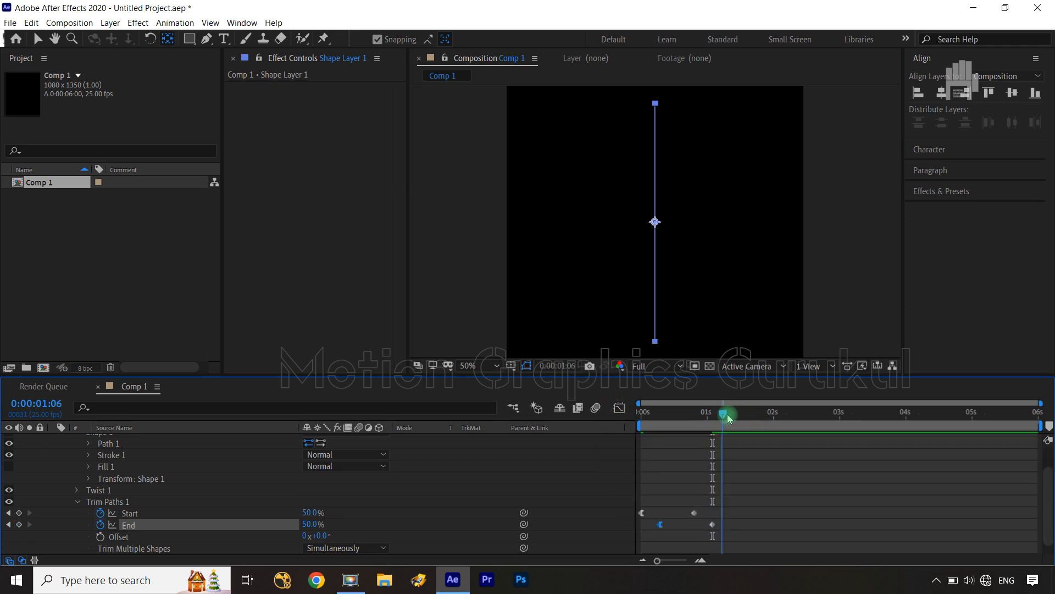
key("n")
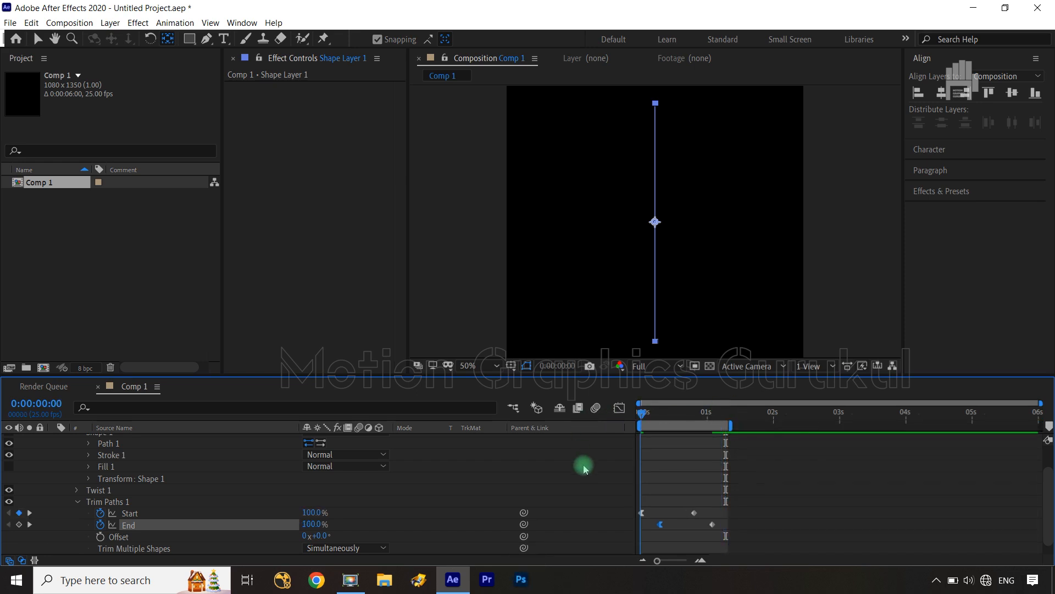
left_click(585, 468)
key("space")
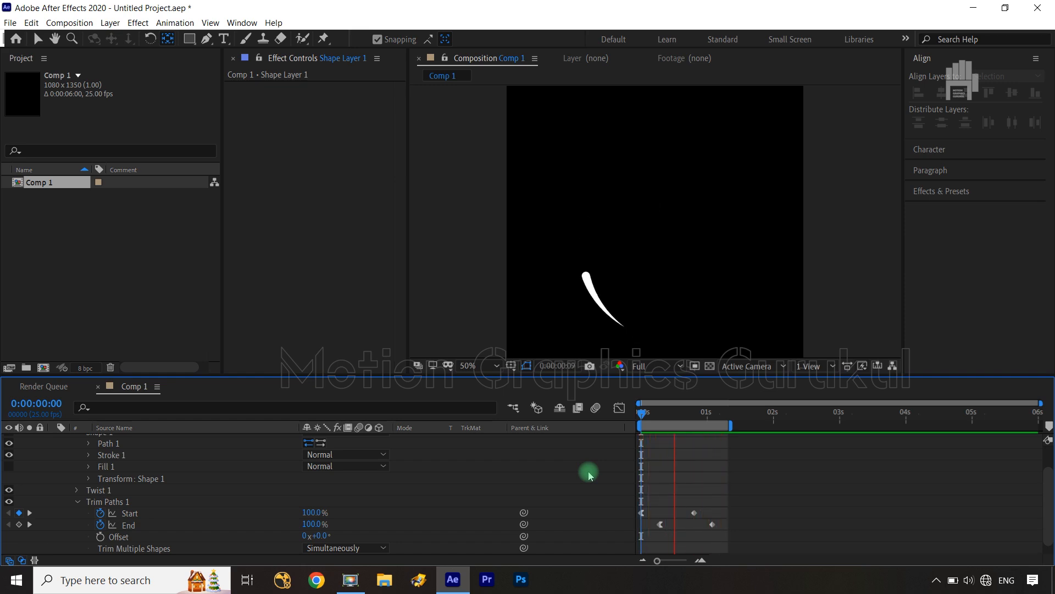
key("space")
key("shift+slash")
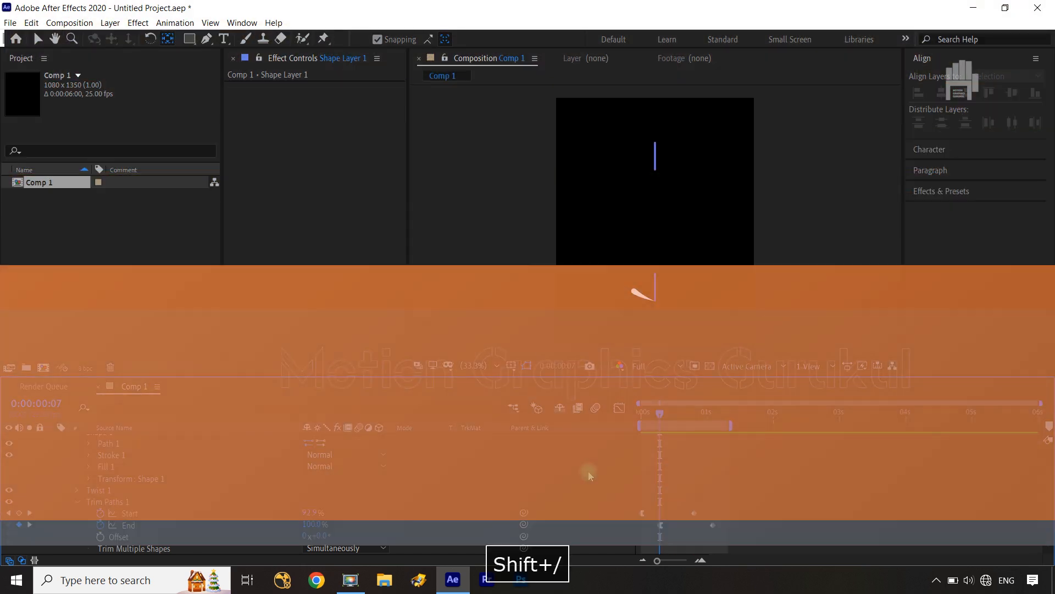
key("space")
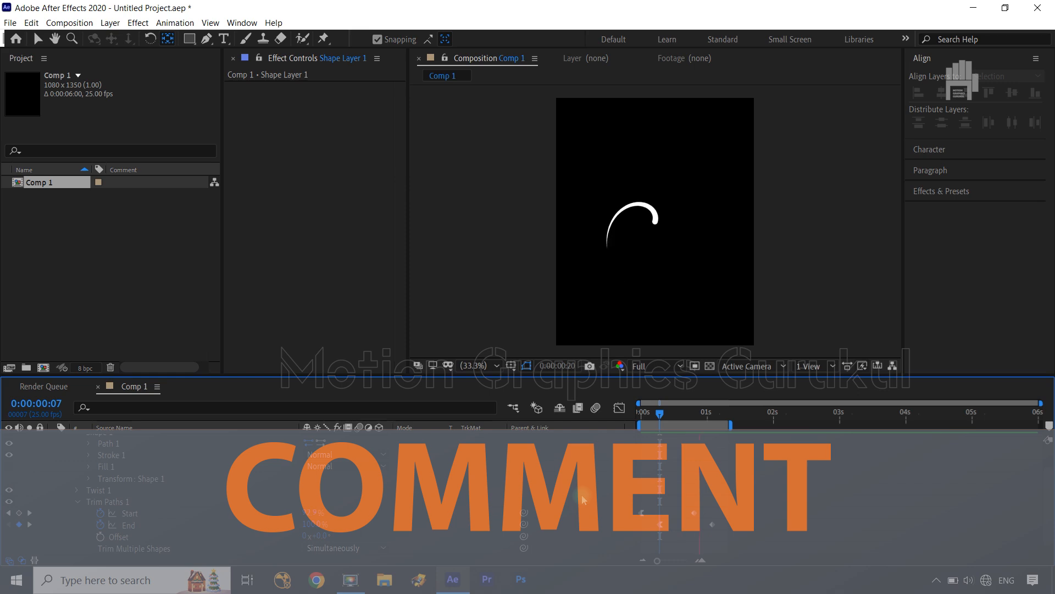
key("space")
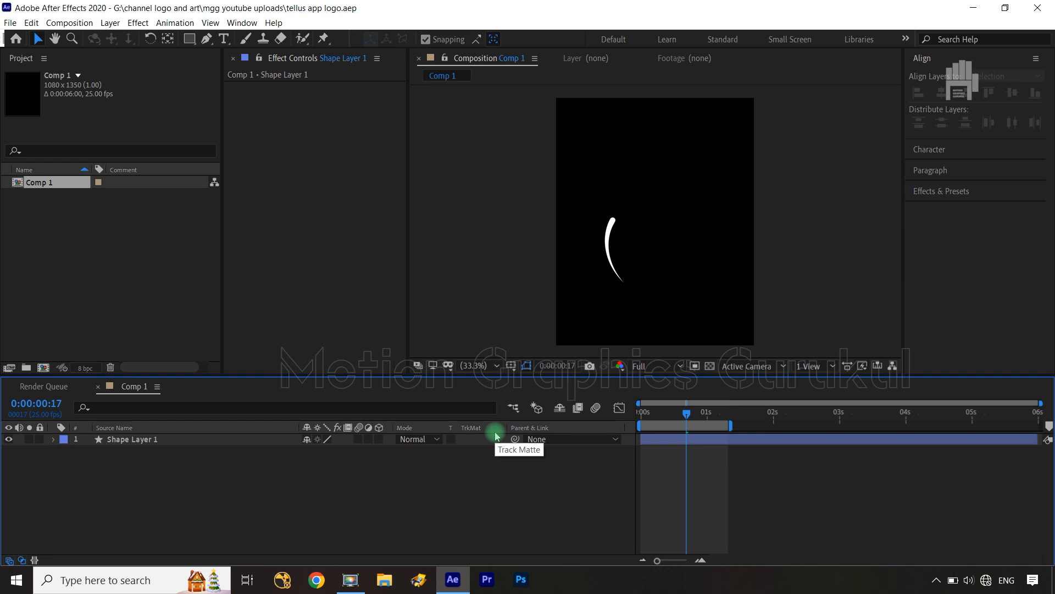
Duplicate Shape Layer 1 and flip the copy both horizontally and vertically.
left_click(181, 439)
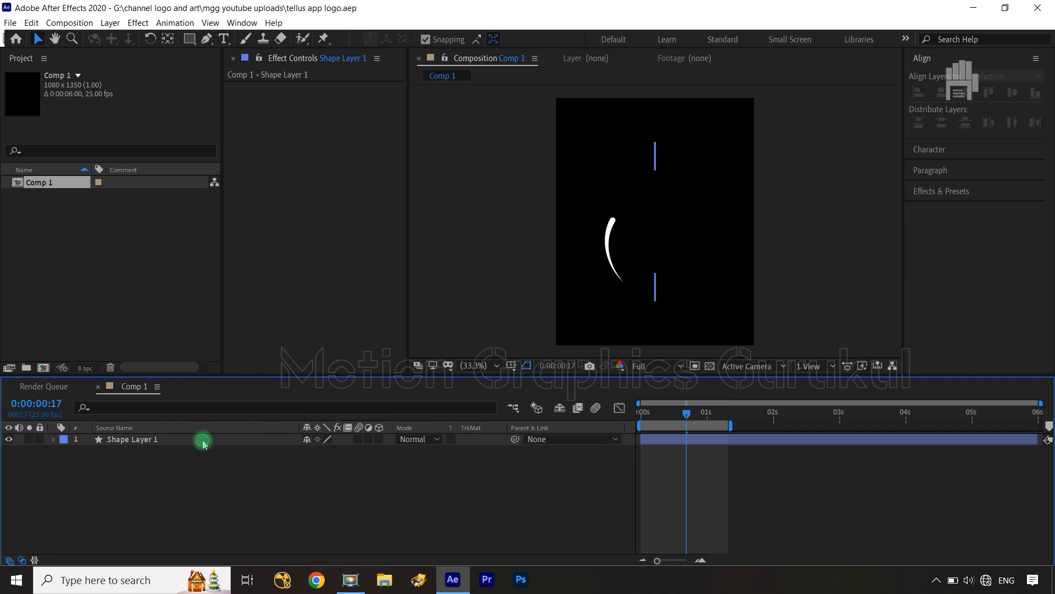
key("ctrl+d")
right_click(203, 440)
mouse_move(268, 159)
left_click(390, 253)
right_click(190, 440)
mouse_move(248, 144)
left_click(385, 256)
Duplicate both shape layers and place the two copies together at the top of the layer stack.
left_click(190, 451, "ctrl")
key("ctrl+d")
left_click_drag(188, 441, 186, 447)
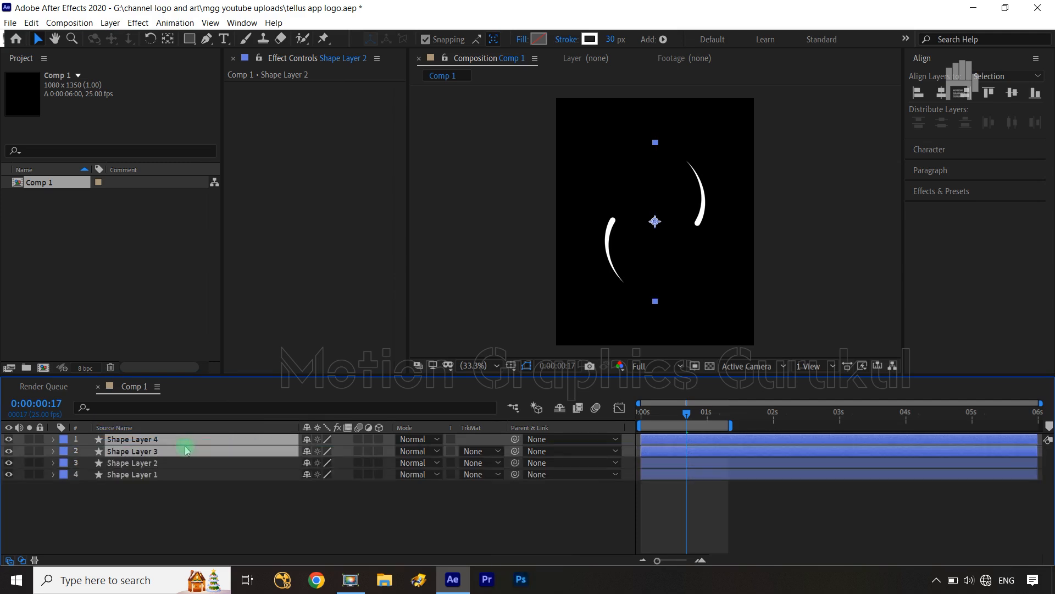
Set the Rotation of Shape Layers 3 and 4 to 90° and check the strokes at 0:00:00:22.
key("r")
left_click(324, 451)
type("90")
left_click(406, 521)
left_click(692, 413)
mouse_move(685, 413)
left_mouse_down()
mouse_move(651, 415)
mouse_move(719, 413)
mouse_move(644, 414)
mouse_move(700, 408)
left_mouse_up()
left_click(463, 547)
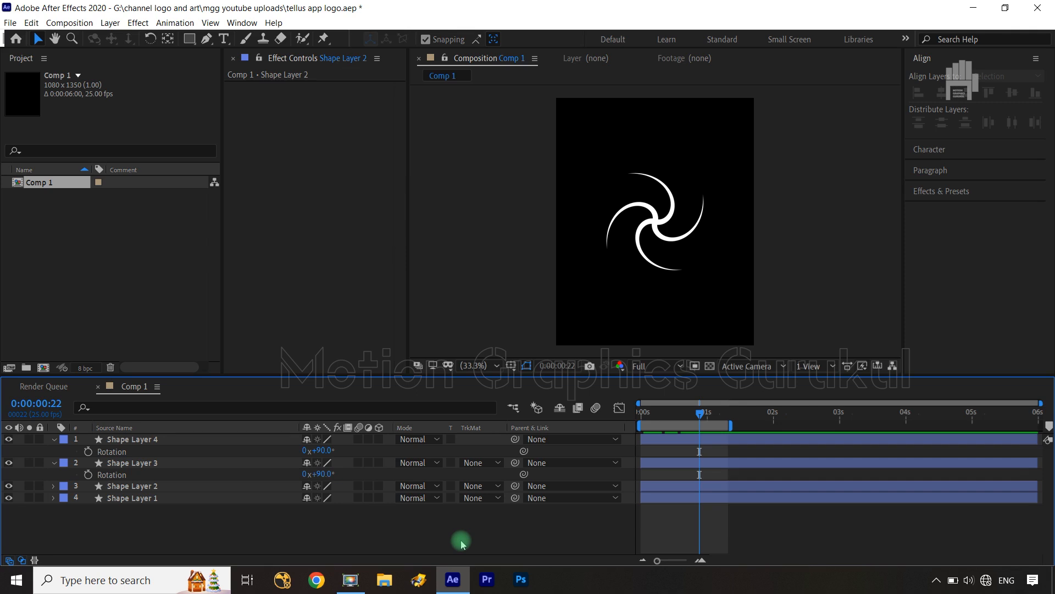
Add an adjustment layer above the shape layers and apply the 4-Color Gradient effect to it.
key("ctrl+alt+y")
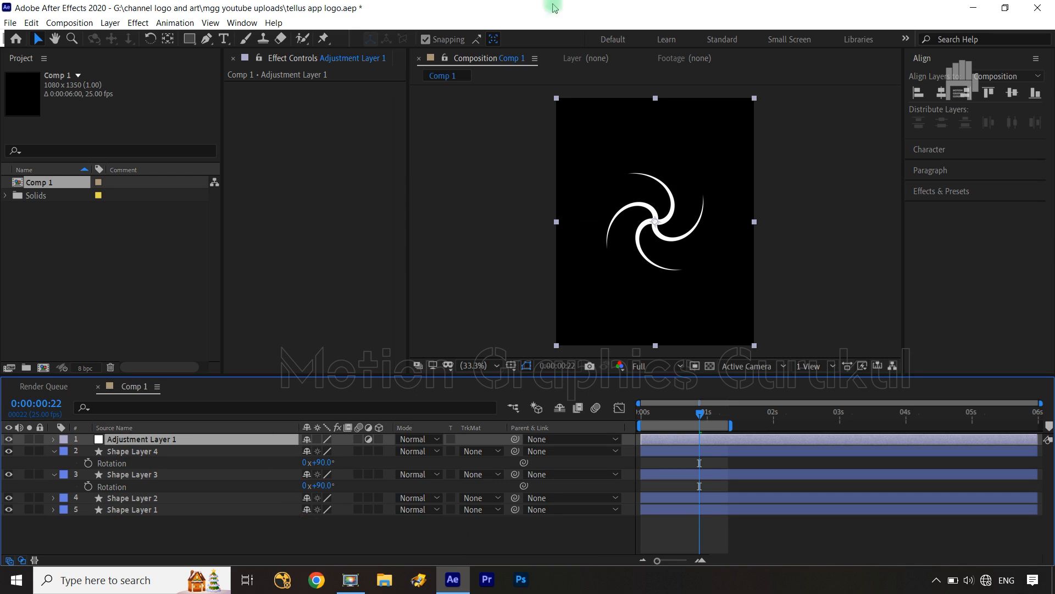
left_click(137, 22)
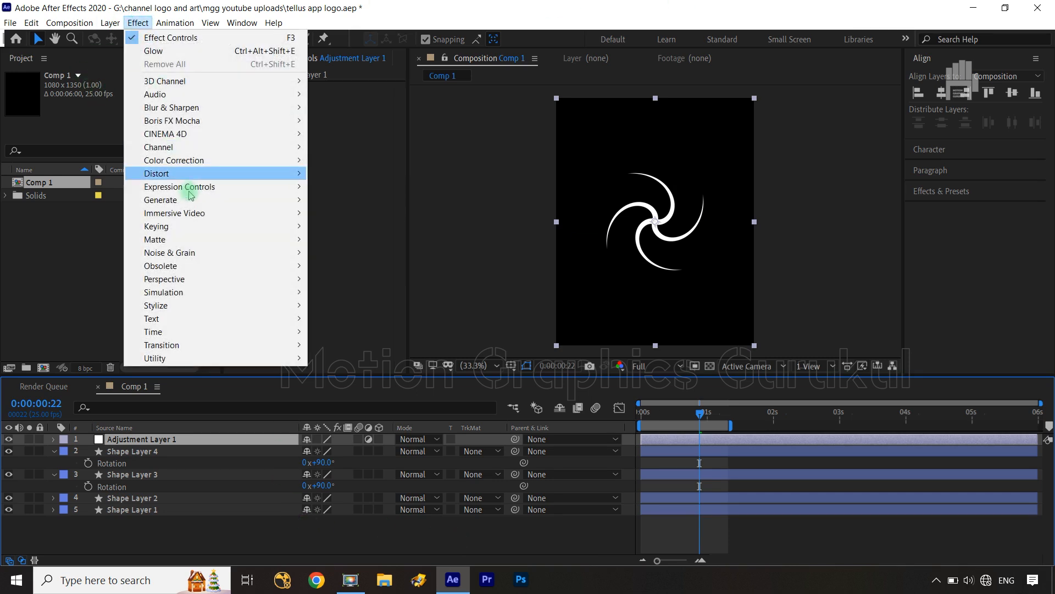
mouse_move(190, 201)
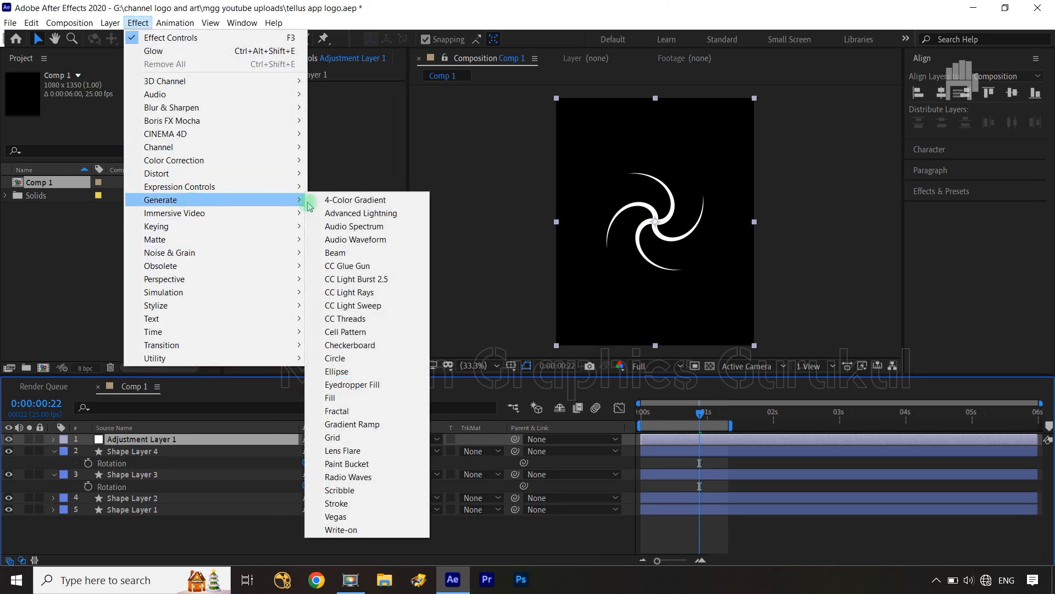
left_click(353, 200)
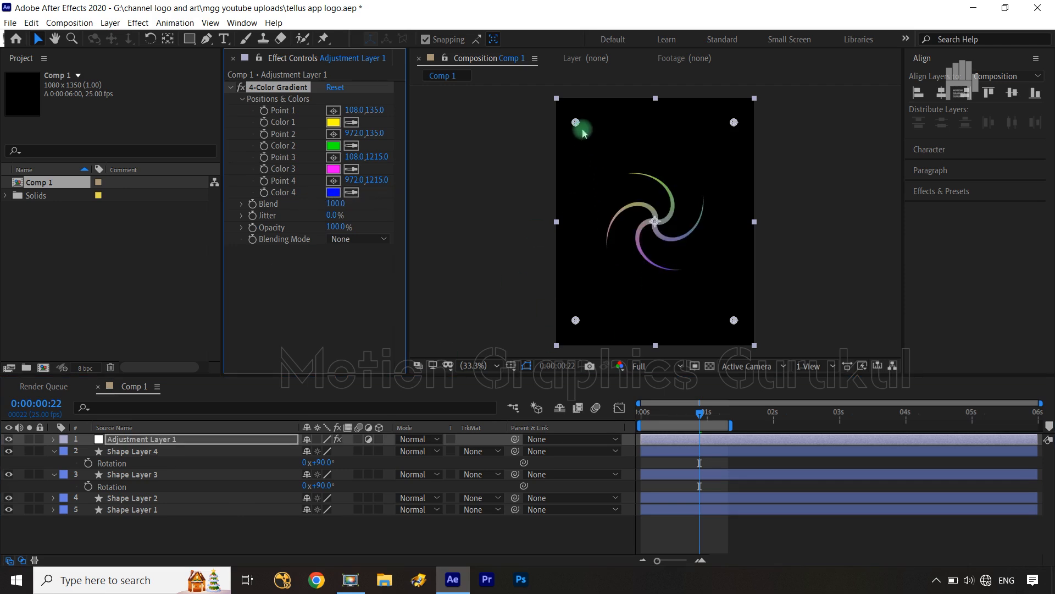
Move the gradient's four points closer to the spiral, to about 261,369, 801,378, 273,1005 and 864,972.
left_click_drag(578, 127, 607, 172)
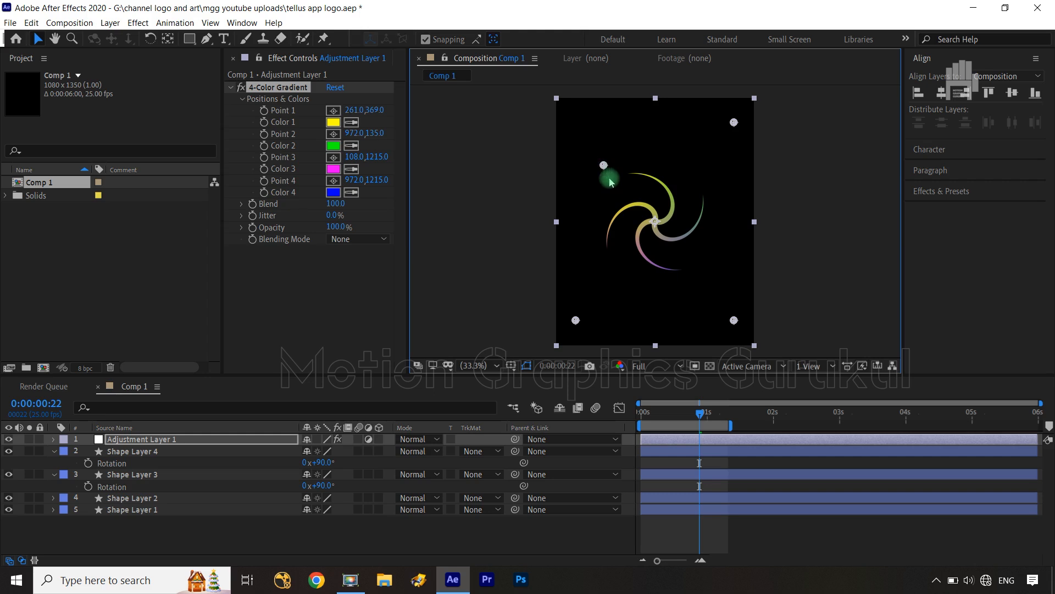
left_click_drag(734, 122, 711, 168)
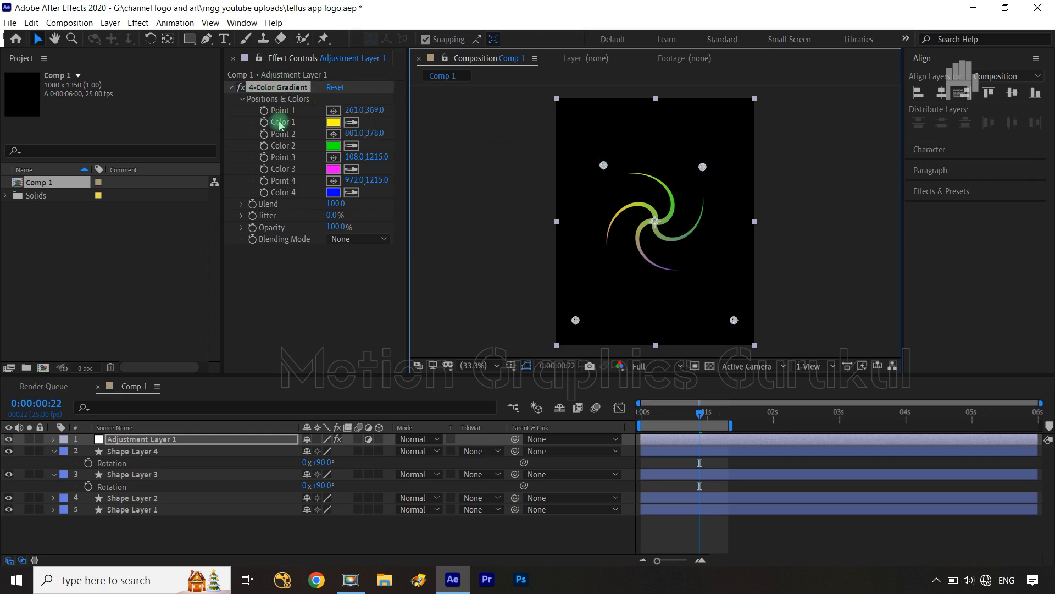
left_click_drag(578, 323, 606, 287)
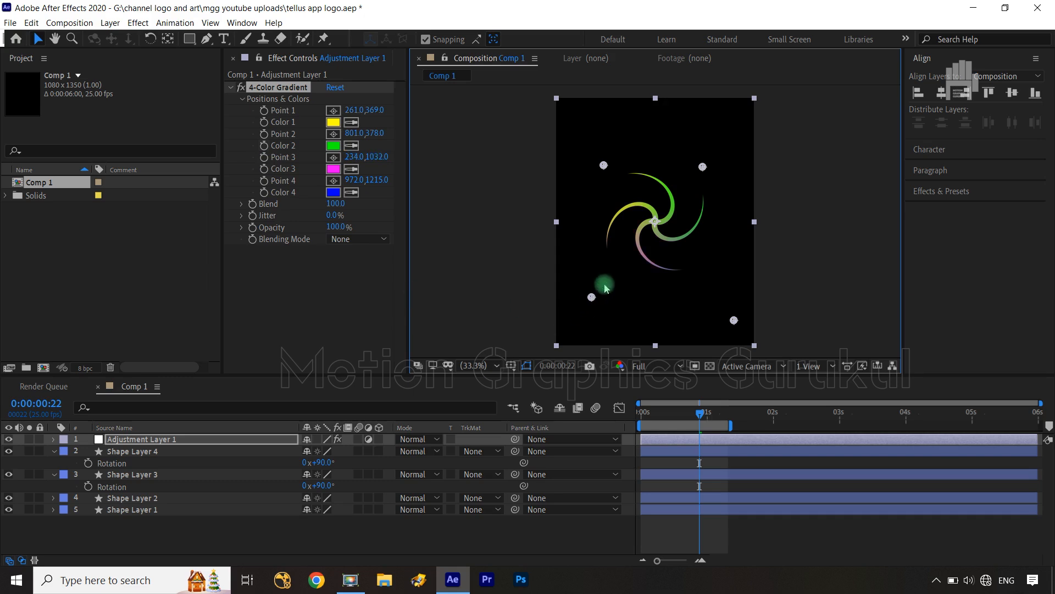
left_click_drag(735, 319, 717, 279)
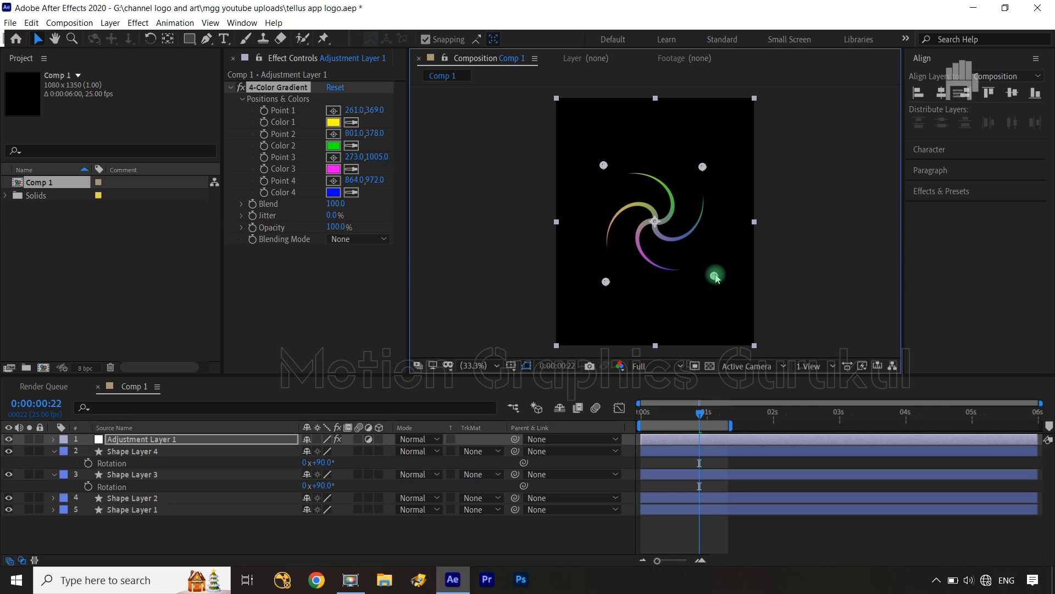
left_click(530, 527)
Preview the coloured strokes from the first frame and look at them more closely in the composition.
left_click(701, 416)
left_click_drag(700, 416, 607, 436)
key("space")
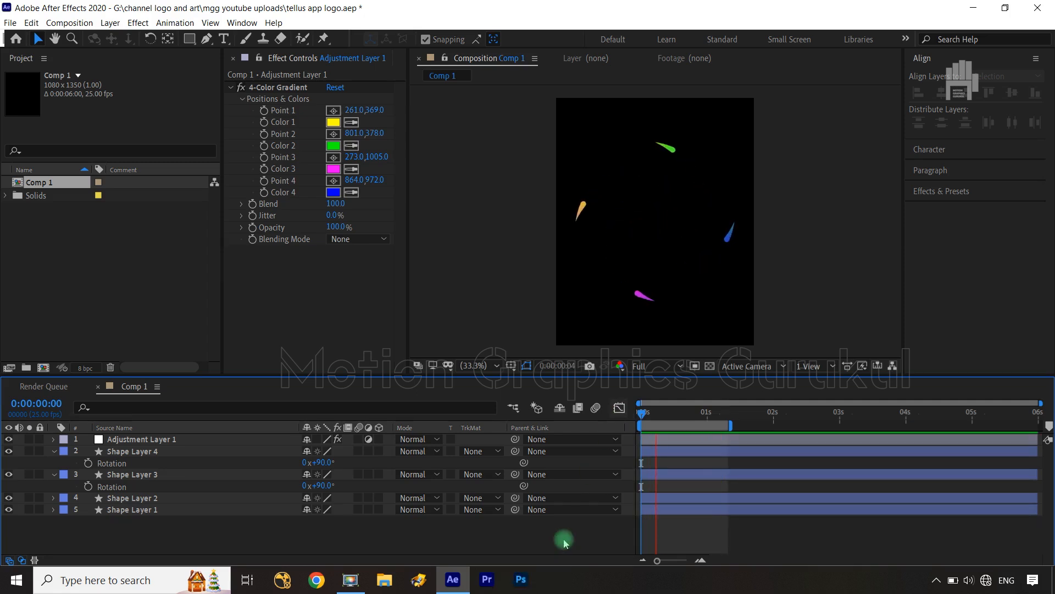
key("space")
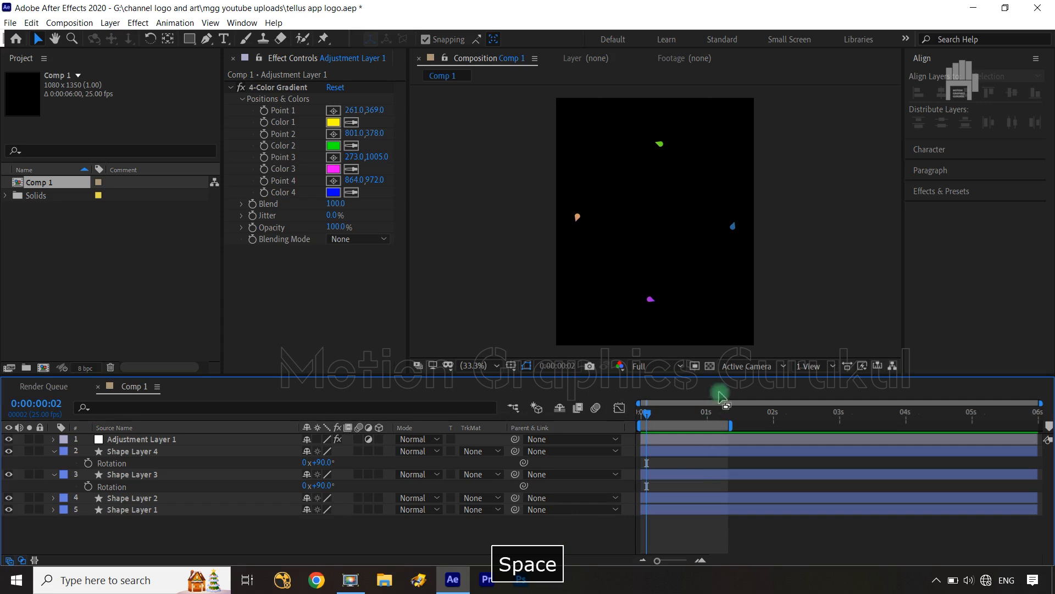
scroll(752, 281, "up", 2)
scroll(752, 281, "down", 2)
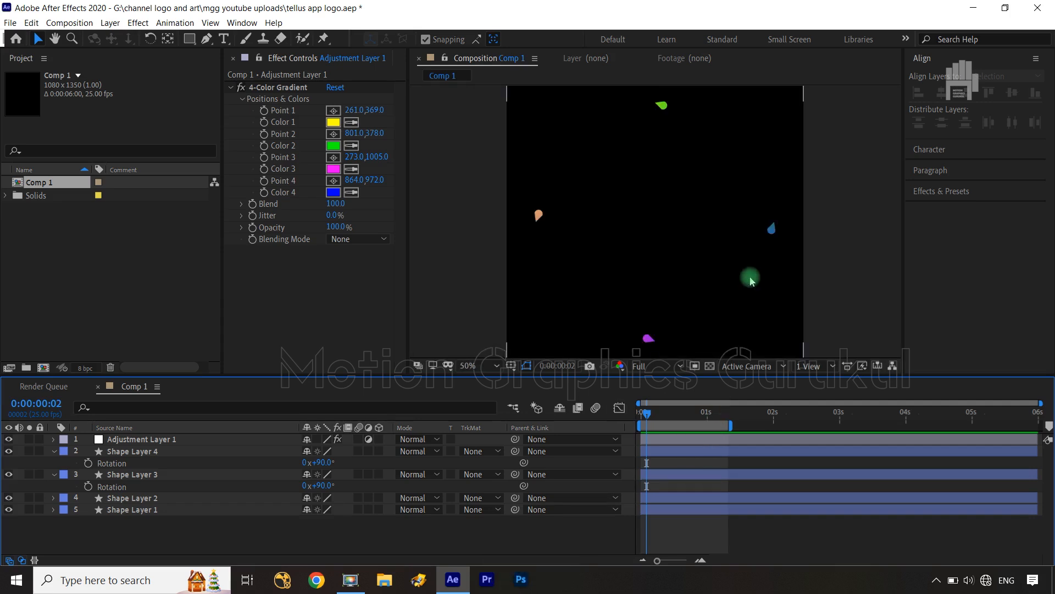
Go to 0:00:00:16 and briefly hide Shape Layer 1 to identify which stroke it holds.
left_click_drag(648, 414, 688, 417)
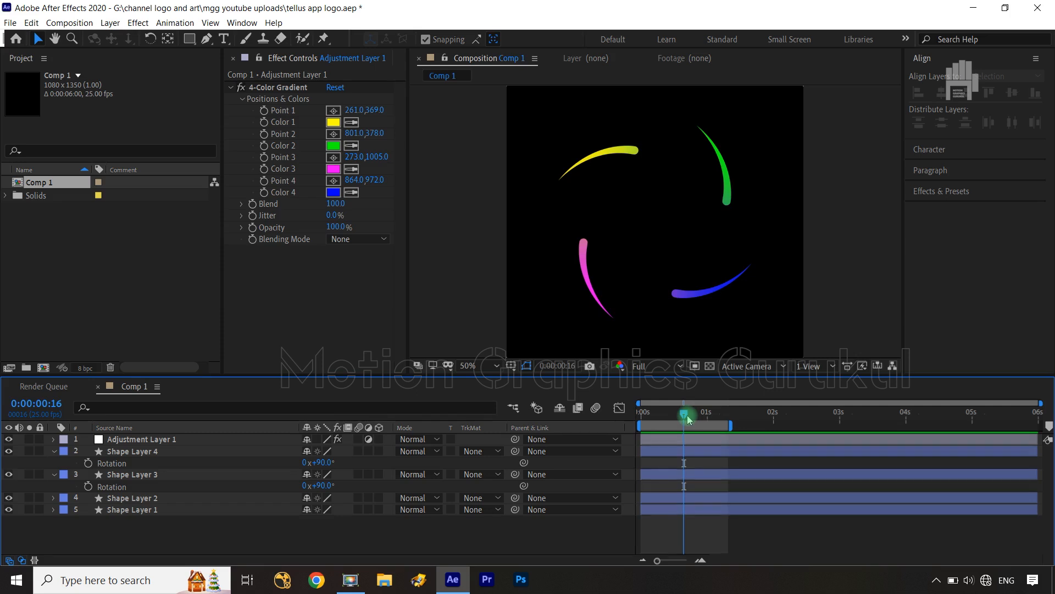
left_click(113, 454)
left_click(147, 510)
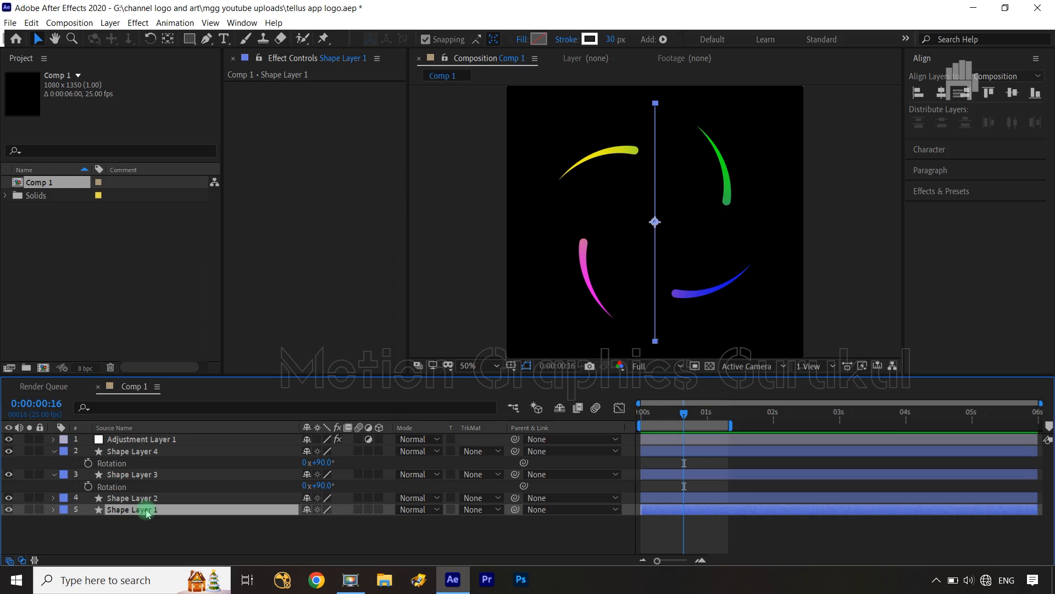
left_click(8, 509)
left_click(8, 510)
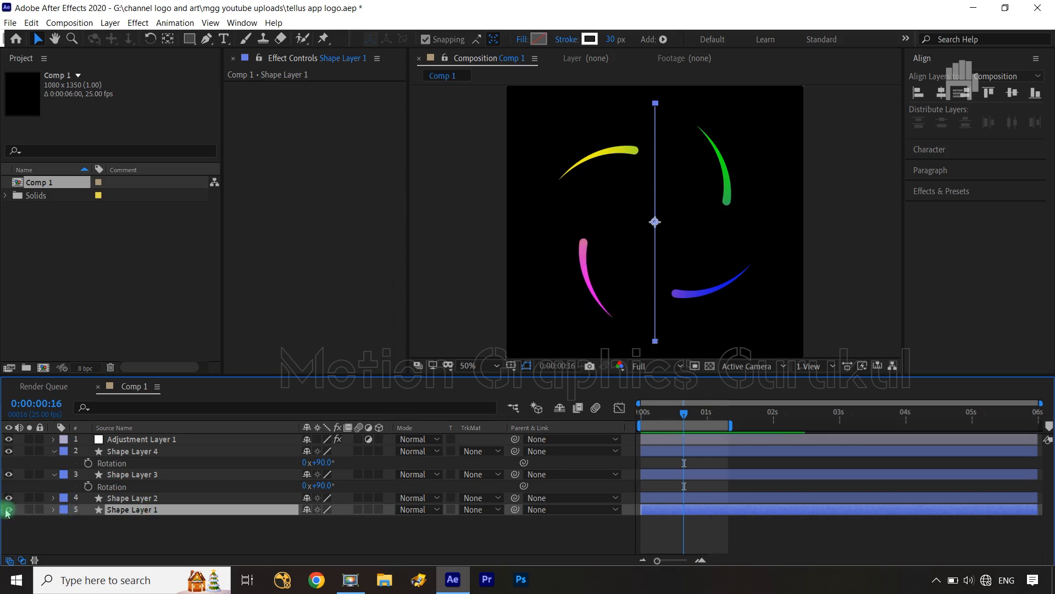
Add a Drop Shadow layer style to Shape Layer 1.
left_click(54, 509)
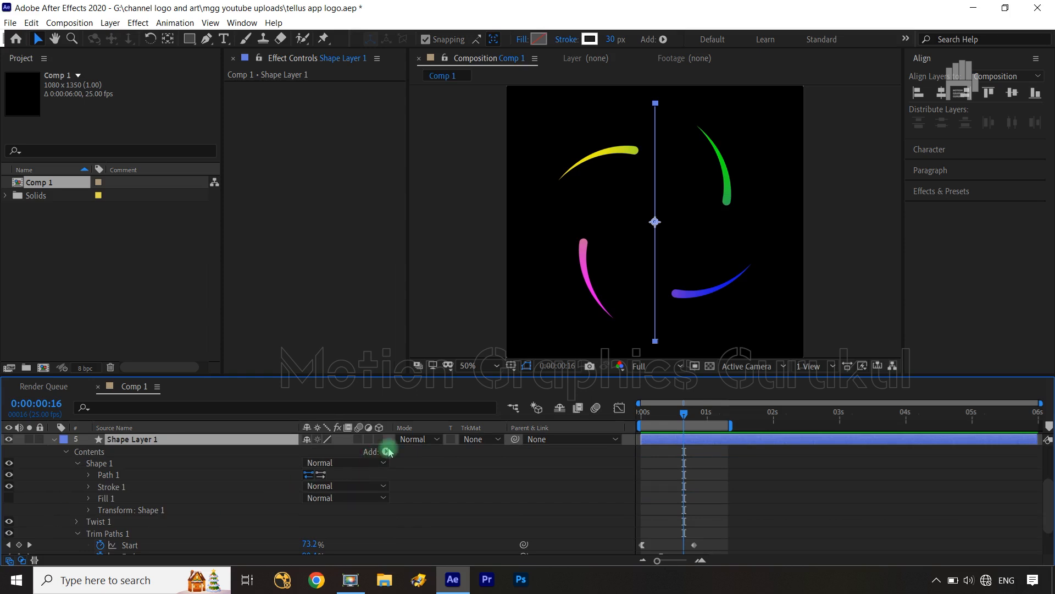
right_click(149, 438)
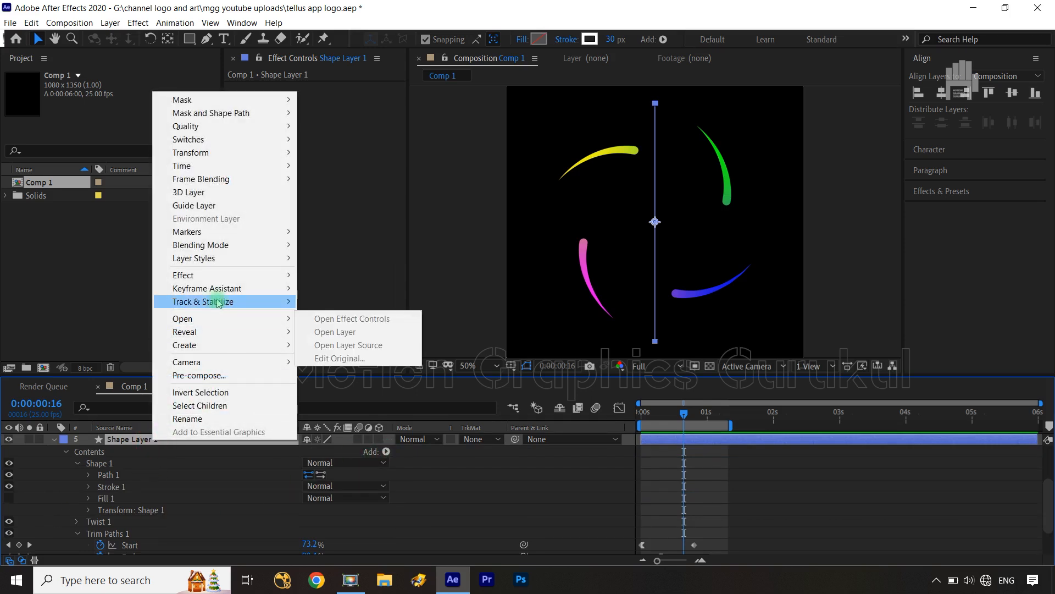
mouse_move(216, 263)
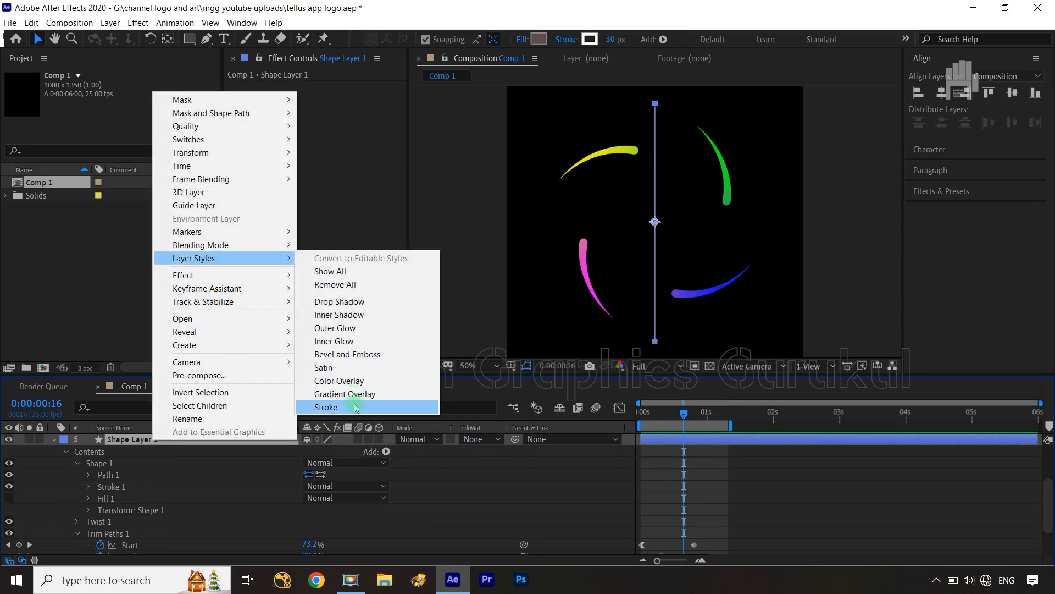
left_click(363, 301)
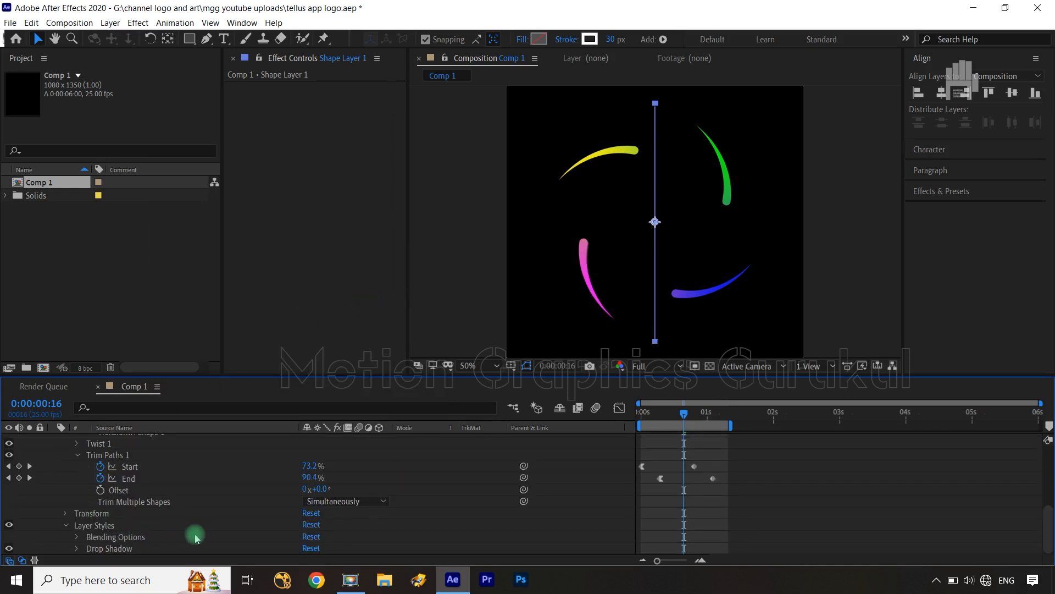
Change the Drop Shadow colour of Shape Layer 1 to white.
left_click(78, 549)
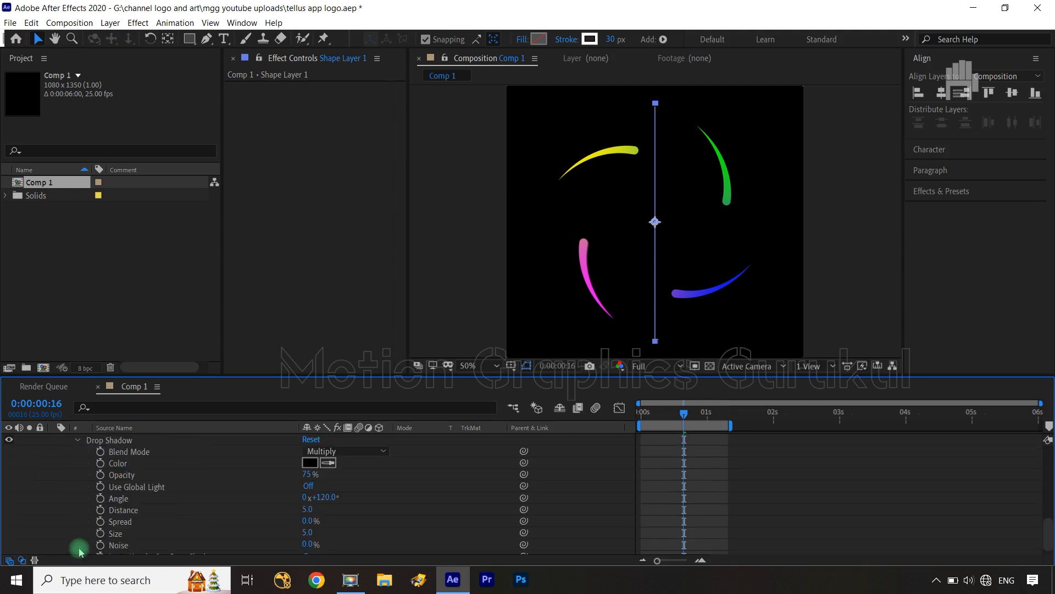
left_click(310, 463)
left_click_drag(154, 318, 52, 228)
left_click(365, 251)
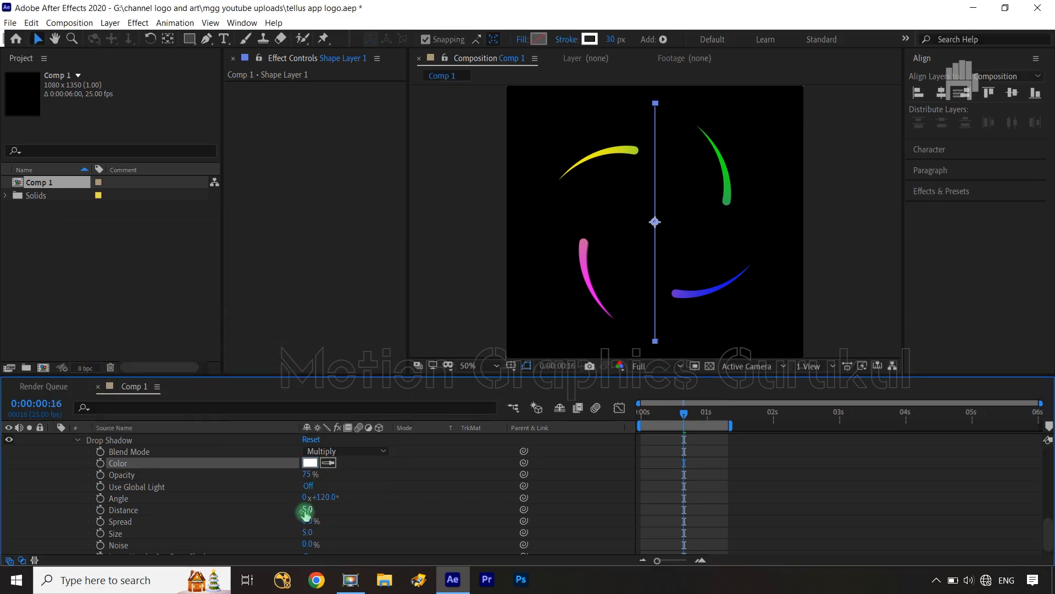
Set the Drop Shadow's Size to 21 and its Distance to 10.
left_click_drag(306, 510, 321, 509)
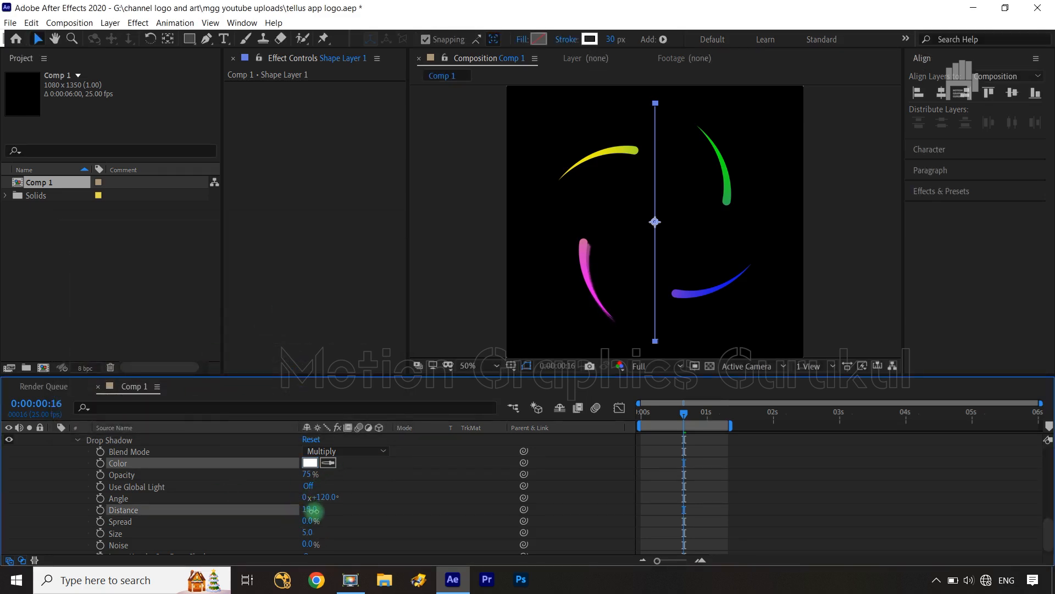
left_click(311, 509)
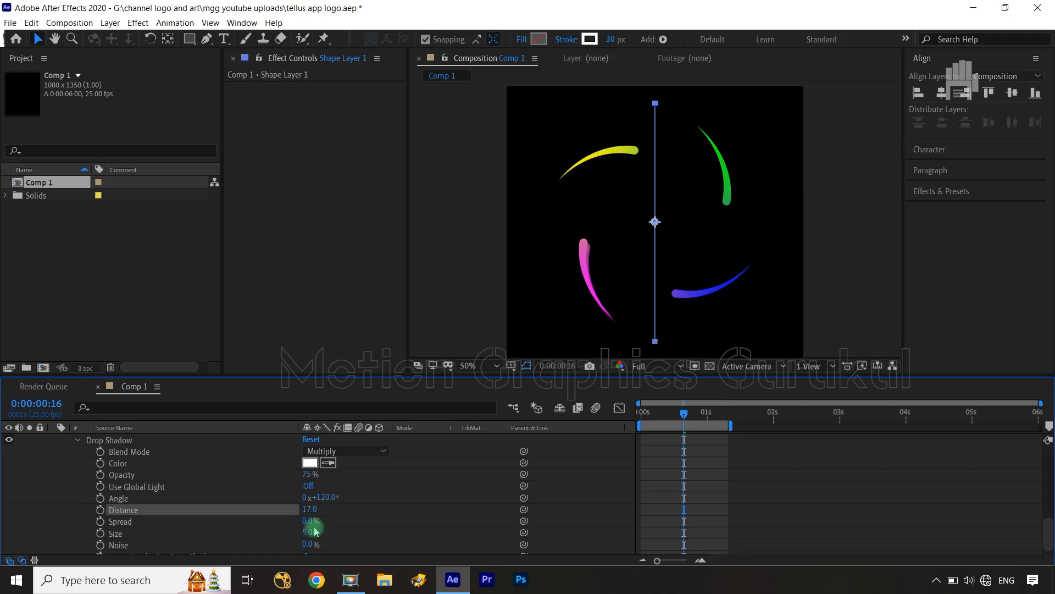
left_click_drag(308, 532, 315, 531)
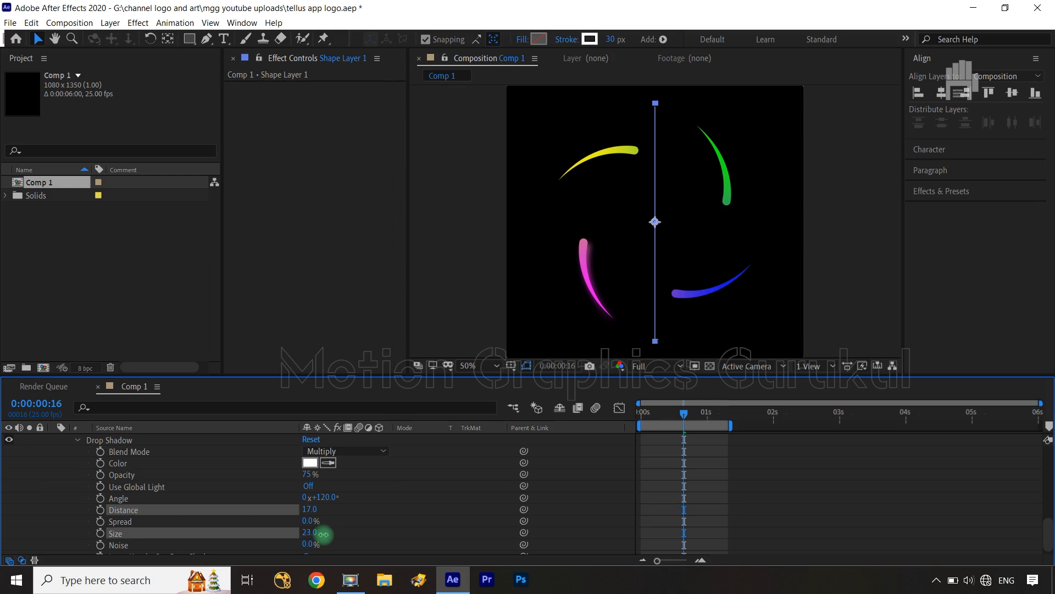
left_click(323, 537)
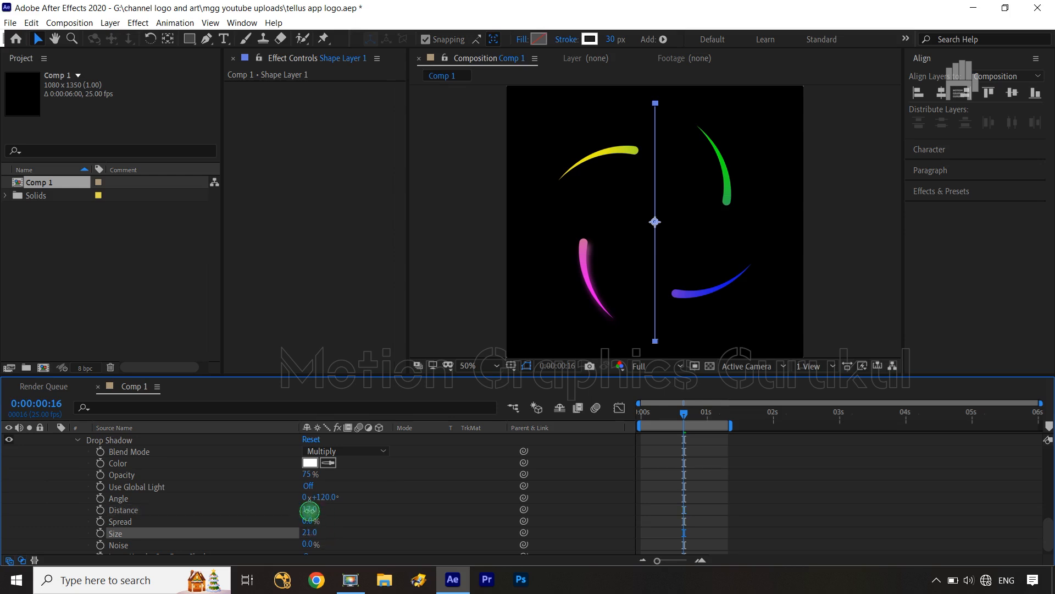
left_click_drag(308, 509, 305, 509)
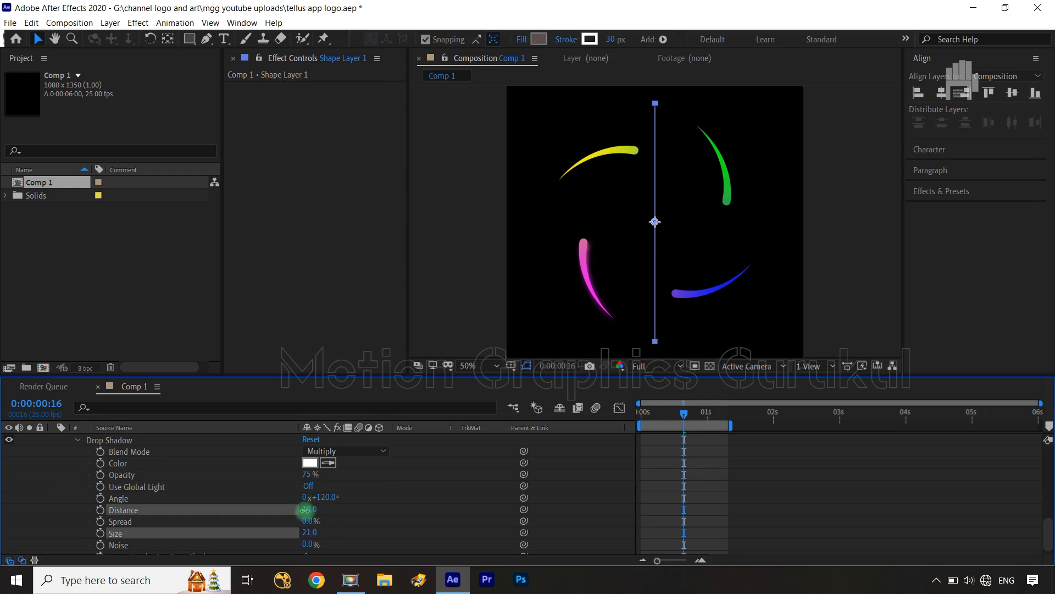
Set the Drop Shadow's Angle to 30° while inspecting the pink stroke up close.
scroll(589, 287, "up", 2)
key("space")
left_click_drag(567, 309, 702, 231)
scroll(698, 234, "up", 1)
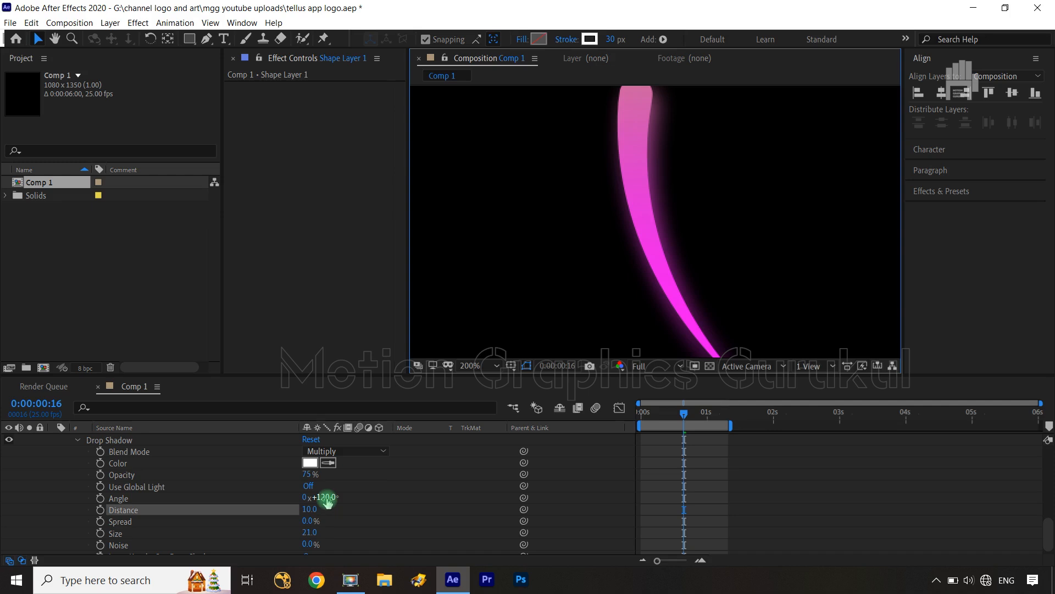
type("30")
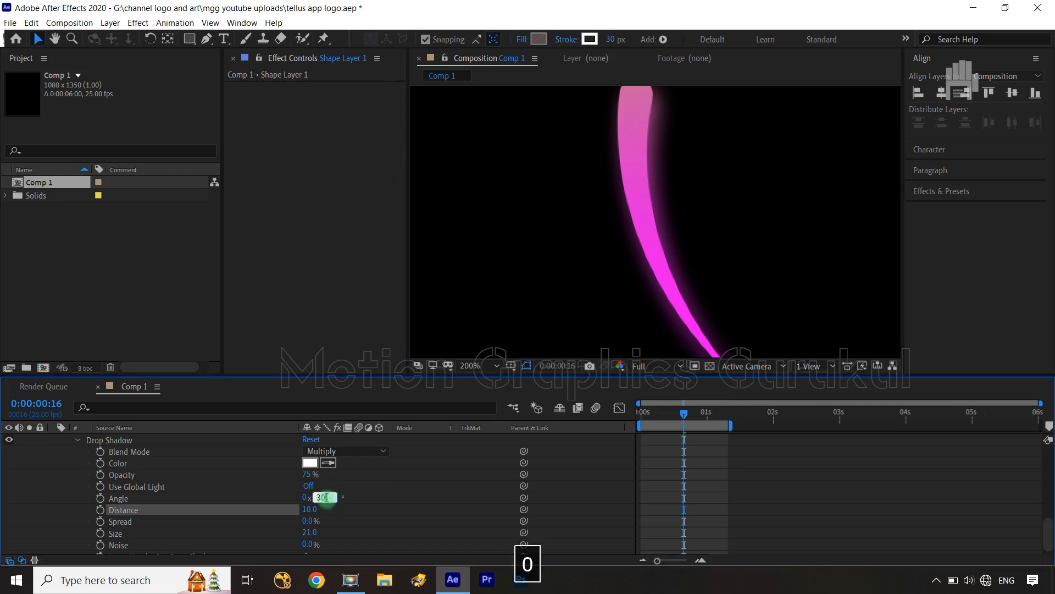
left_click(420, 495)
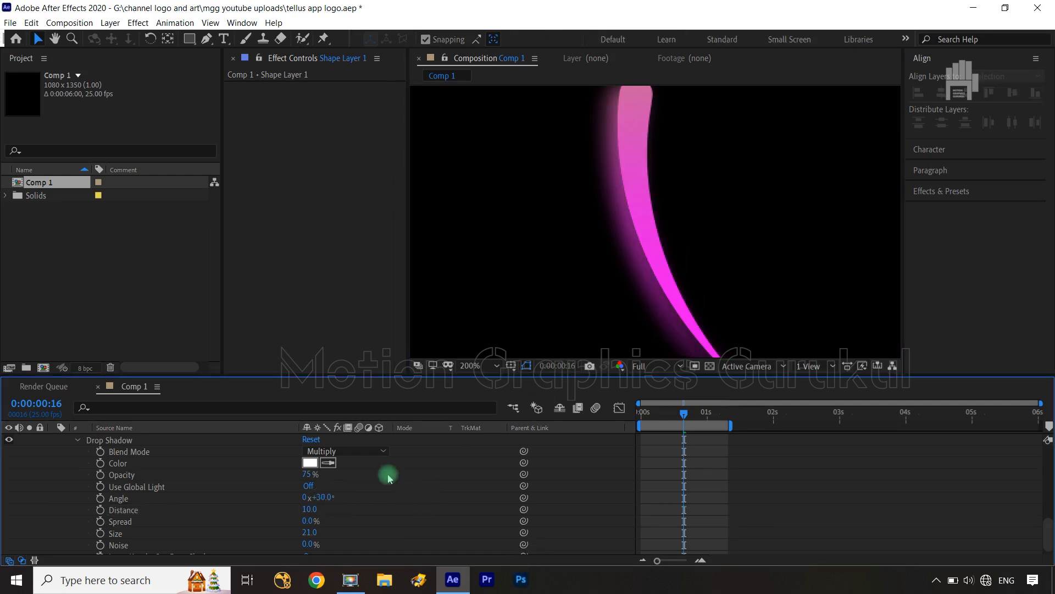
Set the Drop Shadow's Distance to 0 and toggle the style's visibility to compare the glow.
left_click(308, 509)
left_click_drag(308, 508, 297, 509)
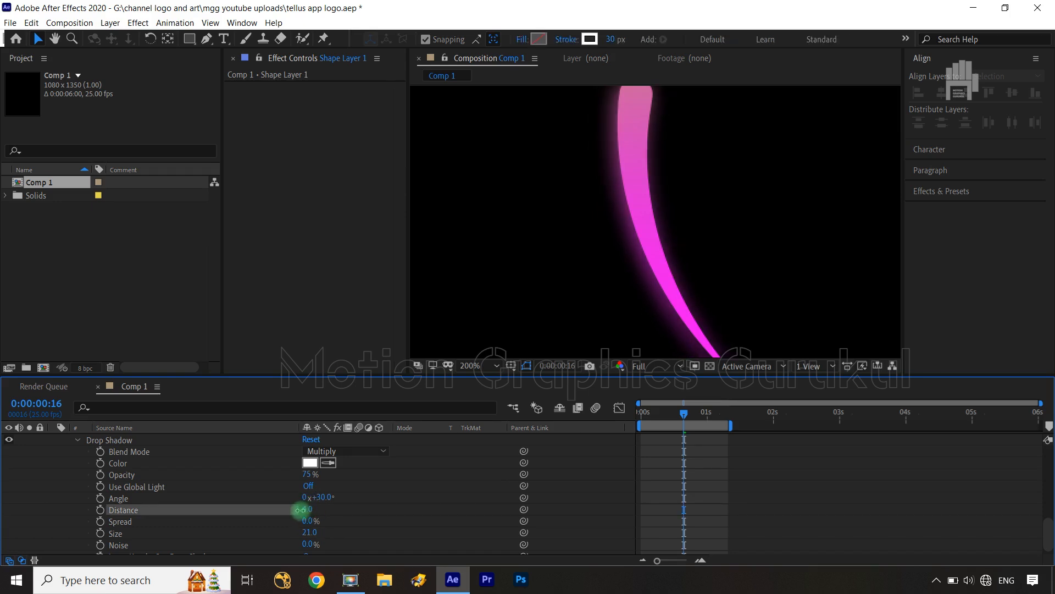
left_click(700, 294)
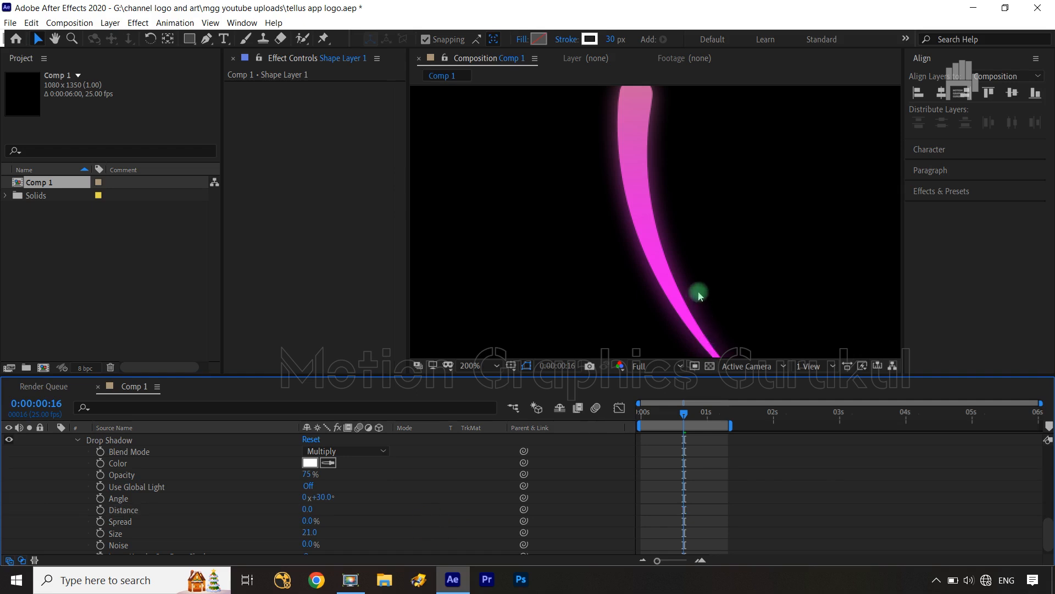
key("comma")
left_click(11, 439)
Add a Bevel and Emboss layer style to Shape Layer 1.
scroll(182, 503, "up", 3)
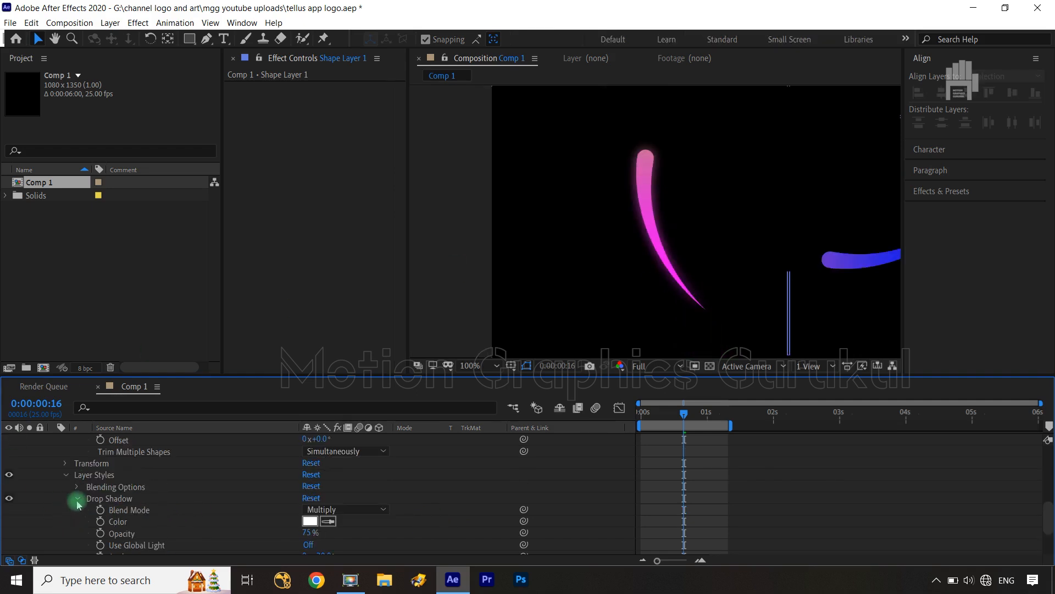
scroll(142, 471, "up", 10)
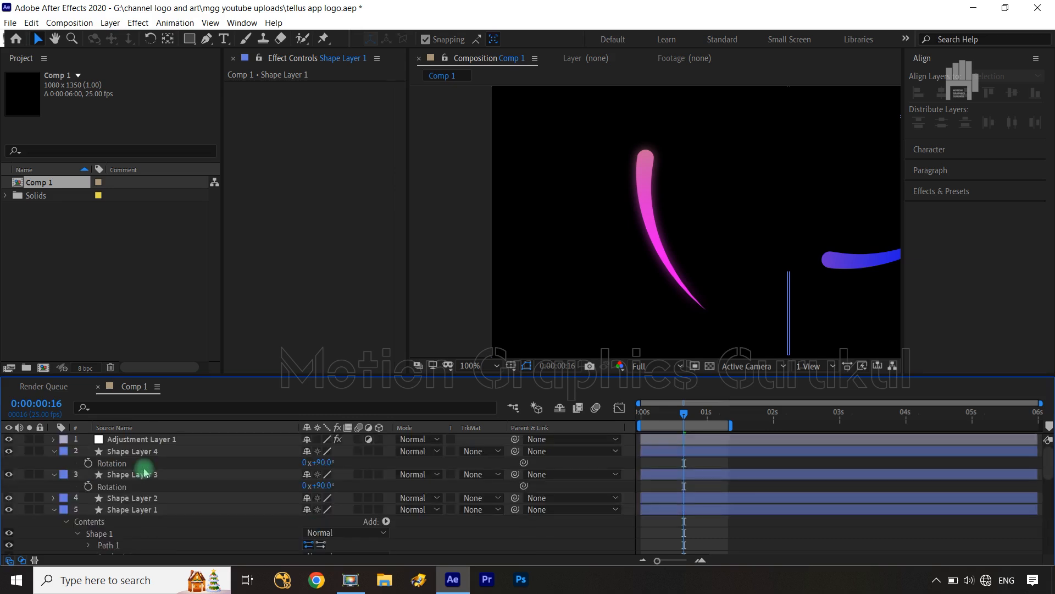
left_click(148, 512)
right_click(148, 512)
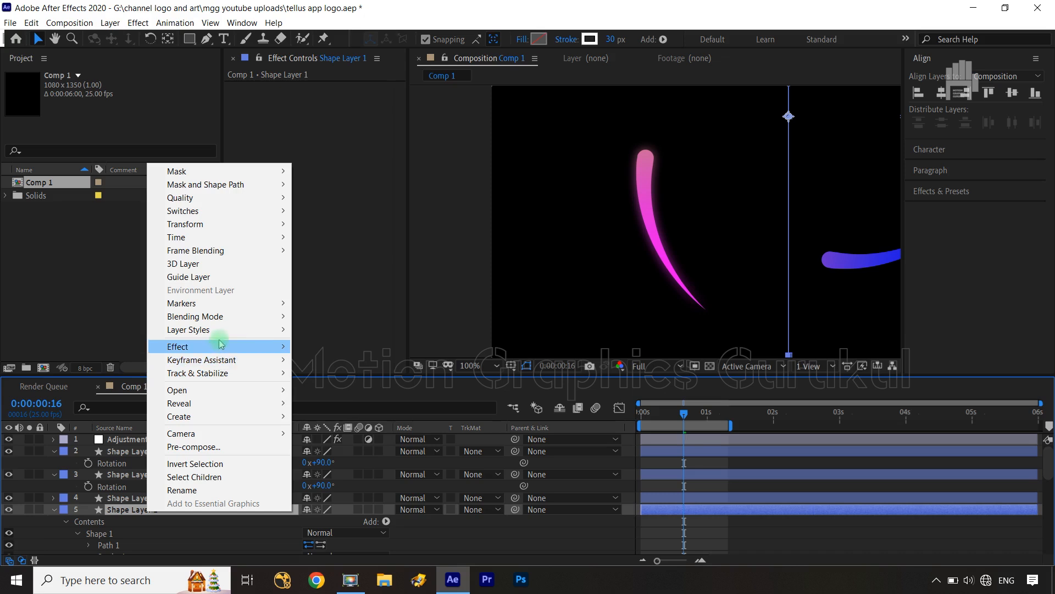
mouse_move(215, 330)
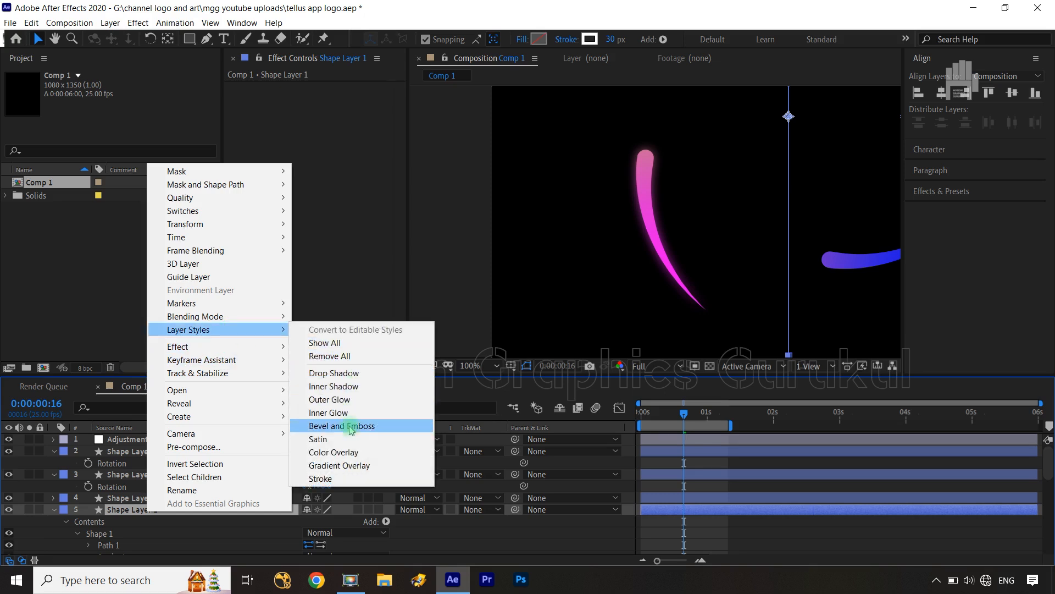
left_click(351, 426)
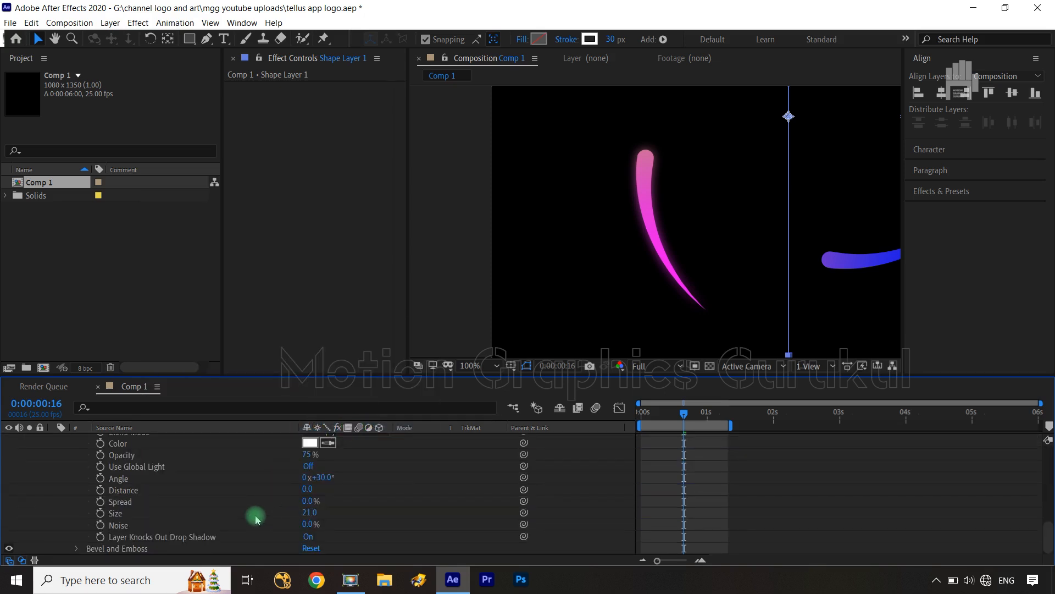
Set the Bevel and Emboss Style to Emboss and its Technique to Chisel Soft.
left_click(78, 549)
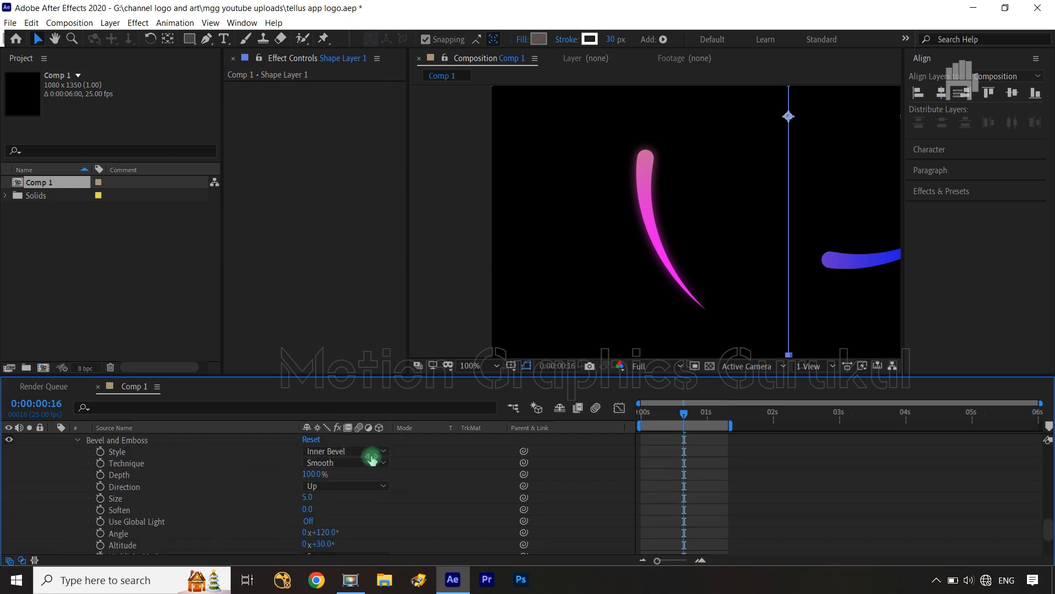
left_click(350, 454)
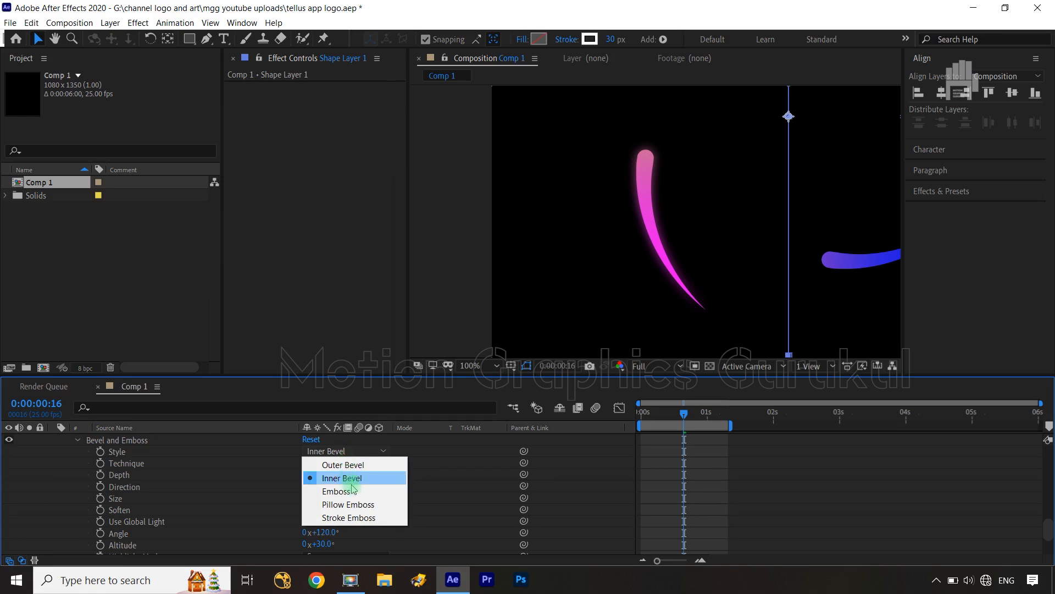
left_click(362, 492)
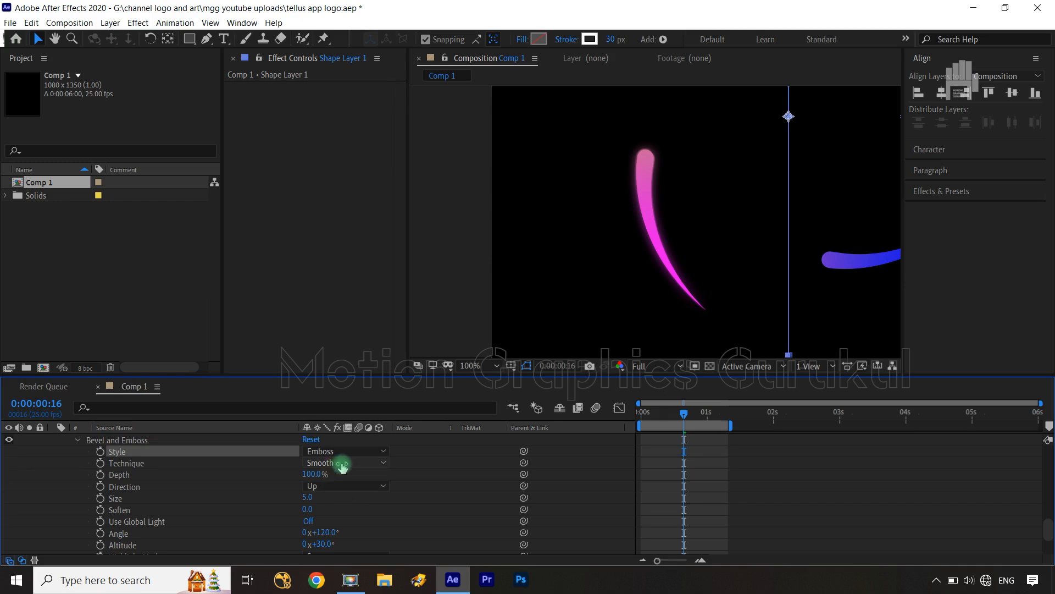
left_click(342, 462)
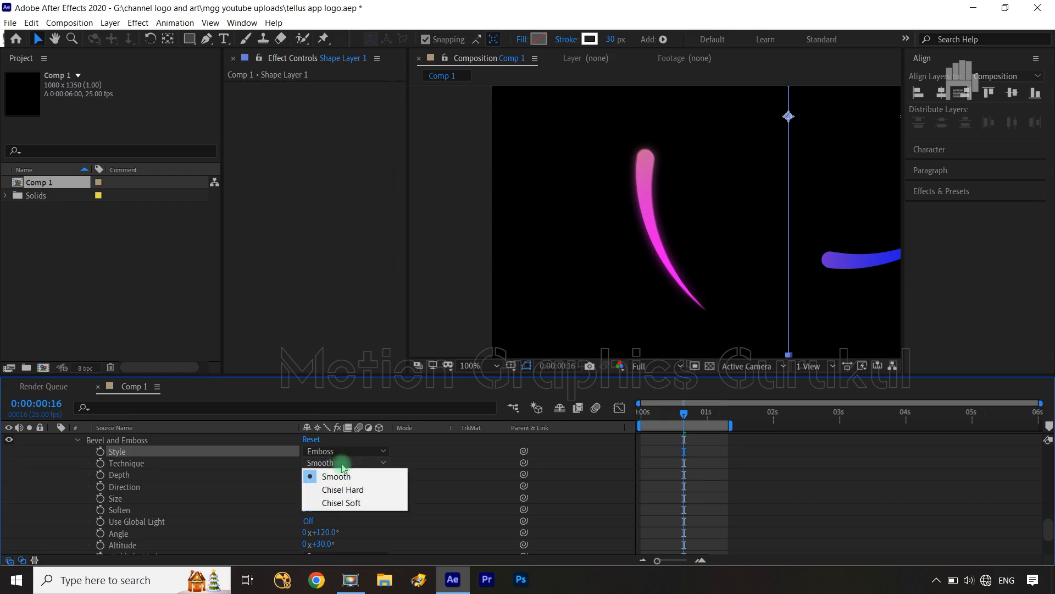
left_click(341, 502)
Reduce the Bevel and Emboss Size to 1 while viewing the pink stroke up close.
scroll(703, 269, "up", 1)
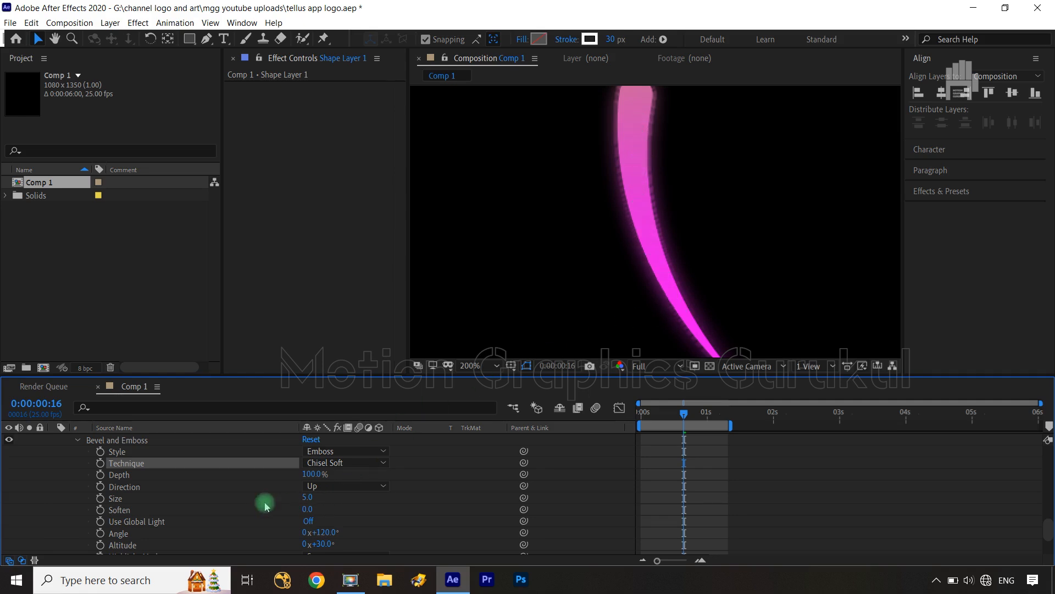
mouse_move(307, 496)
left_mouse_down()
mouse_move(347, 498)
mouse_move(305, 498)
left_mouse_up()
left_click(348, 464)
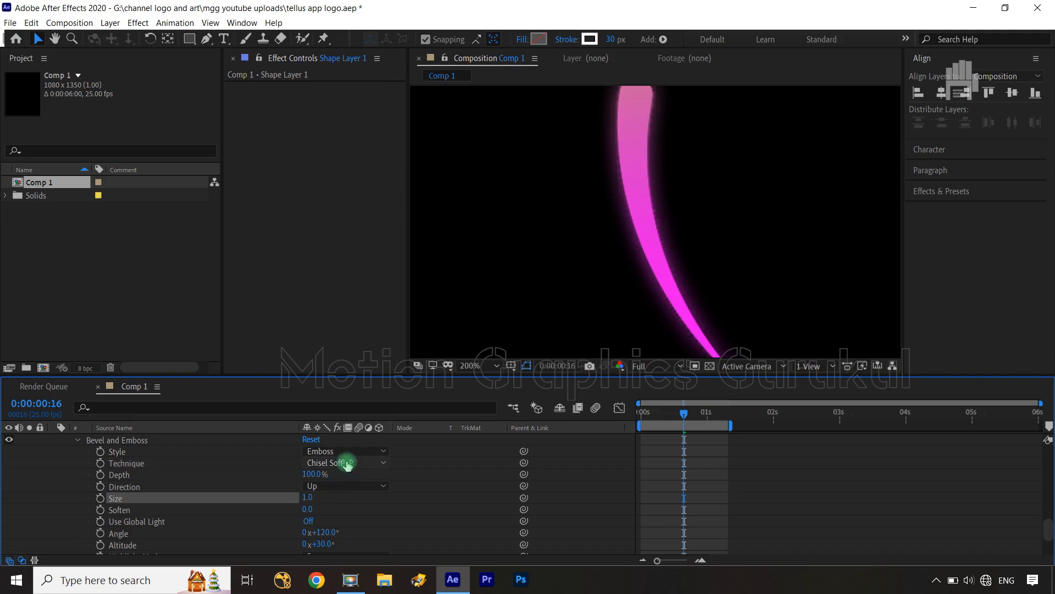
Try the Outer Bevel and Pillow Emboss styles on the pink stroke, then set the Style to Stroke Emboss.
left_click(347, 451)
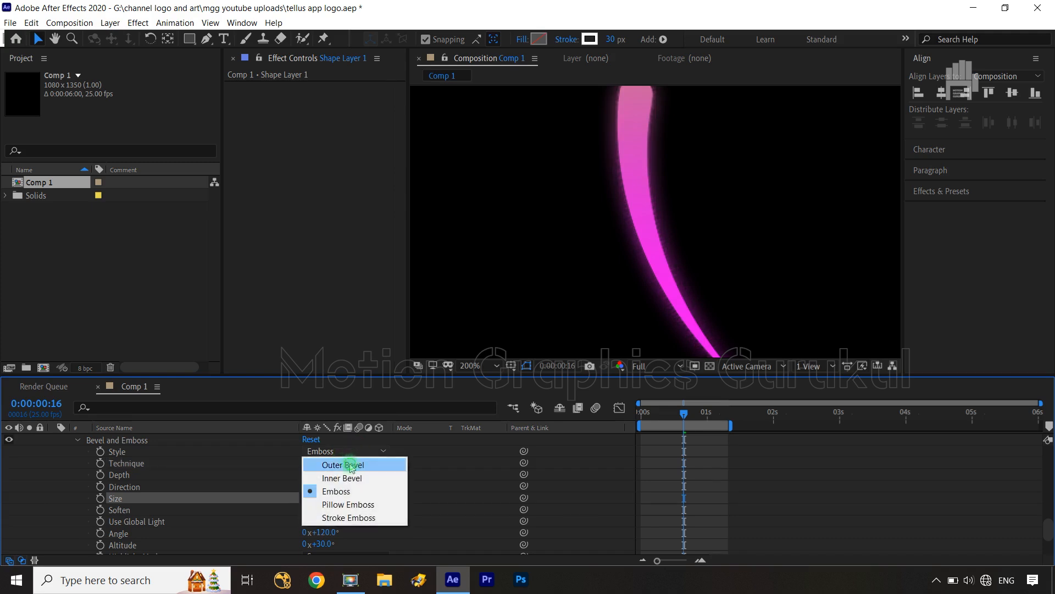
left_click(350, 465)
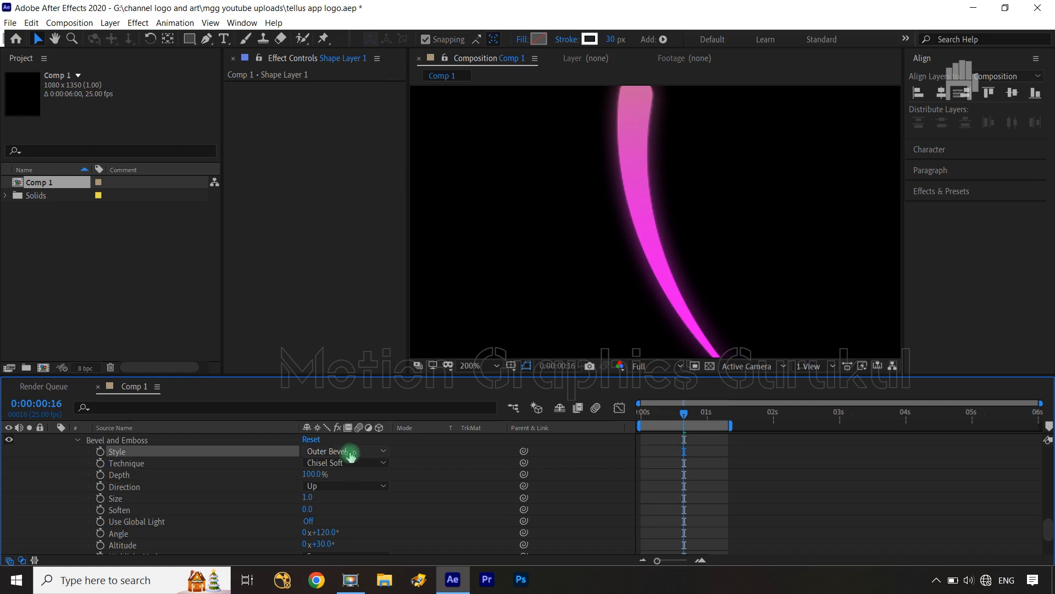
left_click(348, 451)
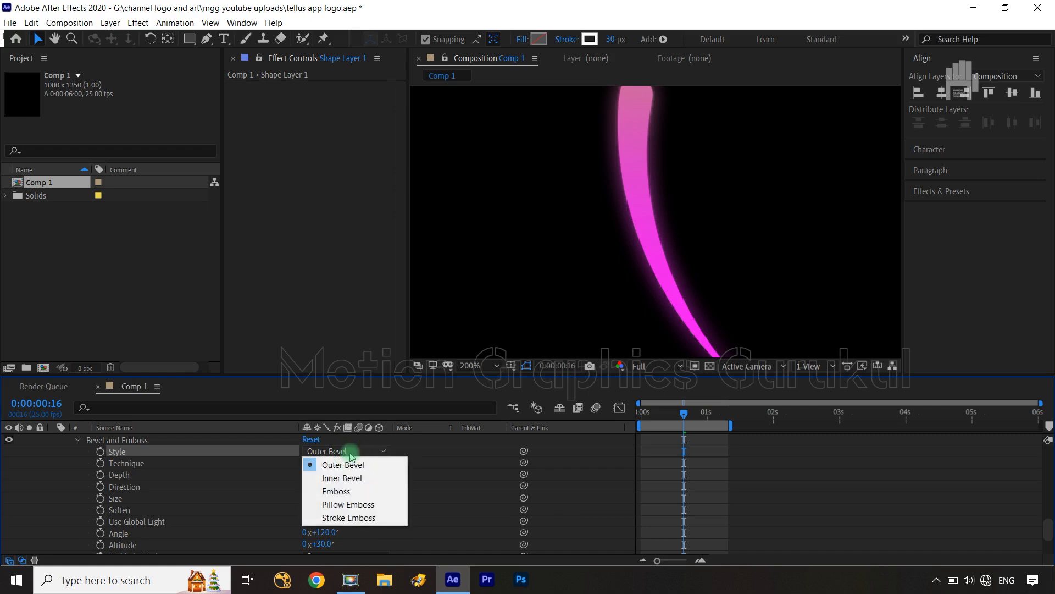
left_click(354, 505)
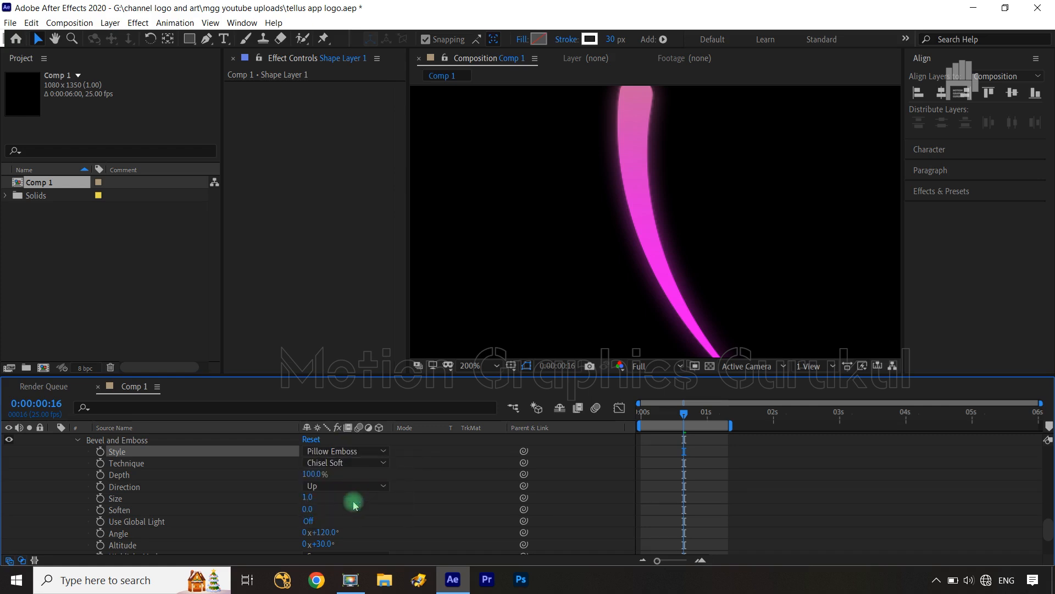
left_click(348, 451)
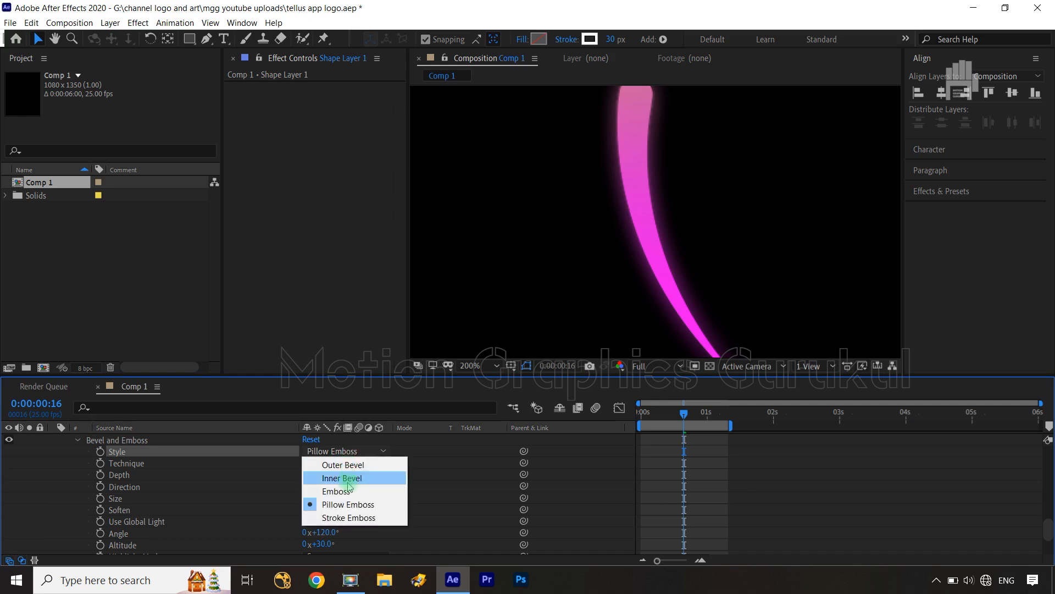
left_click(352, 516)
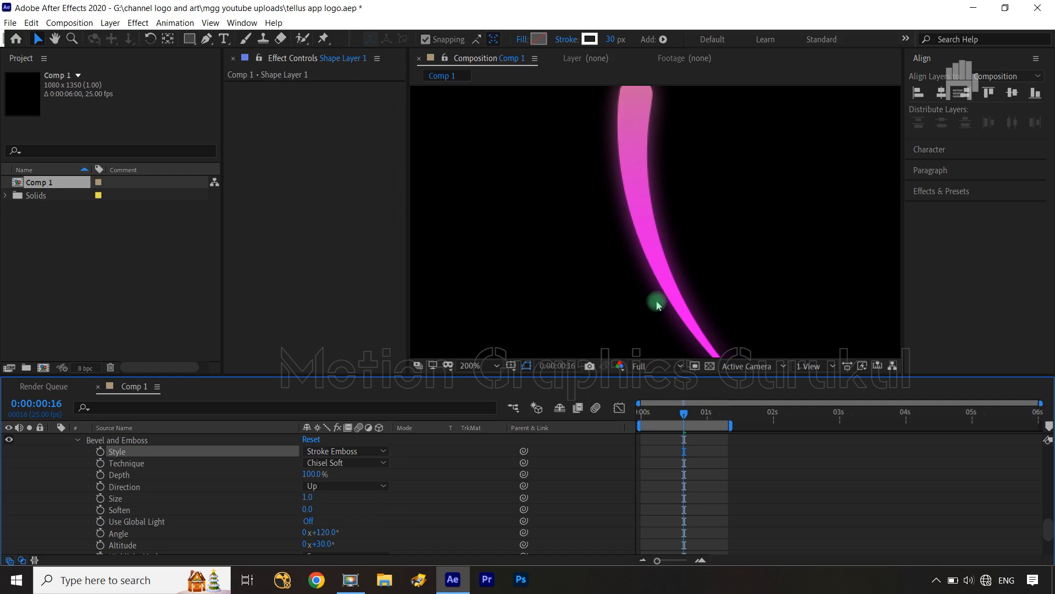
key("shift+slash")
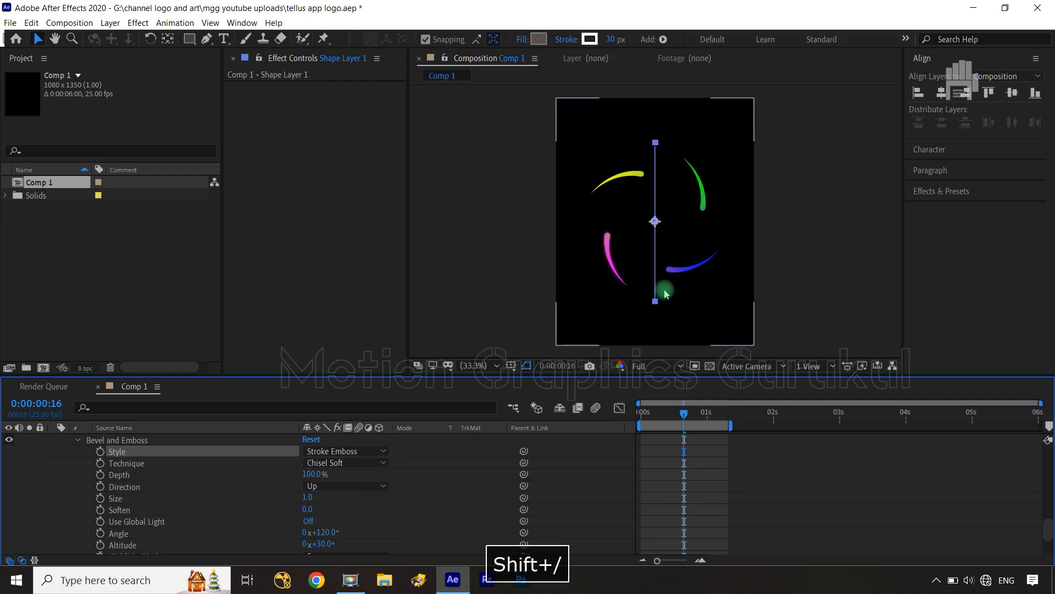
Collapse the style settings of Shape Layer 1 and copy its whole Layer Styles group.
scroll(90, 481, "up", 3)
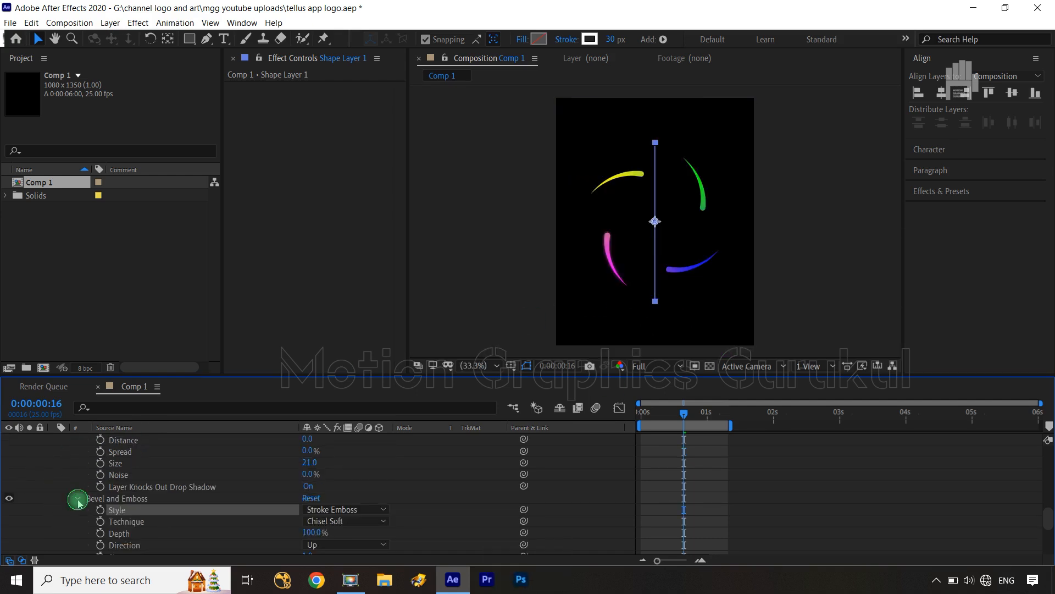
left_click(77, 499)
scroll(71, 500, "up", 3)
left_click(77, 537)
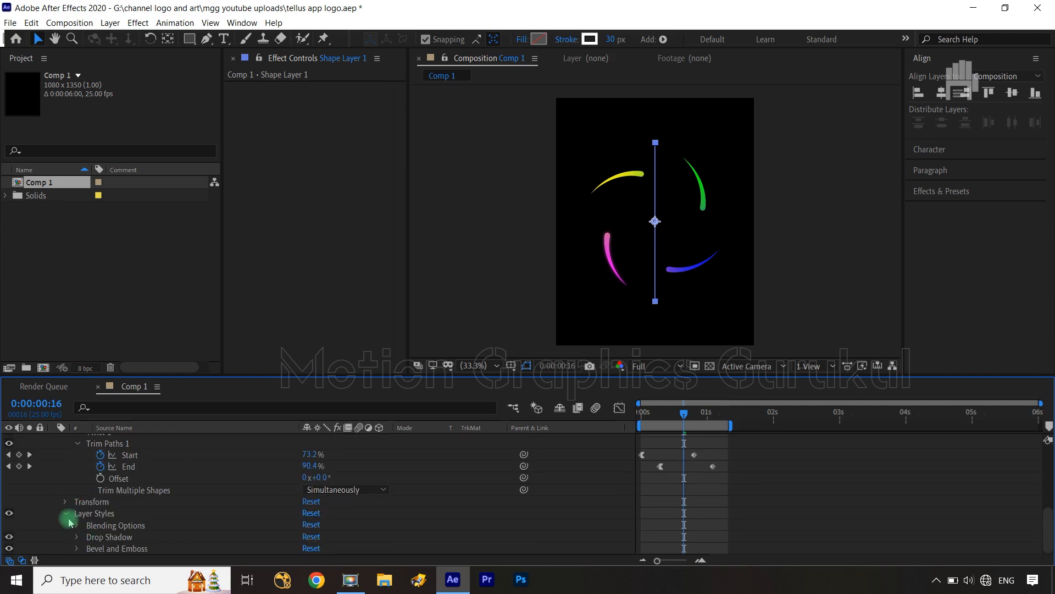
left_click(67, 514)
left_click(93, 549)
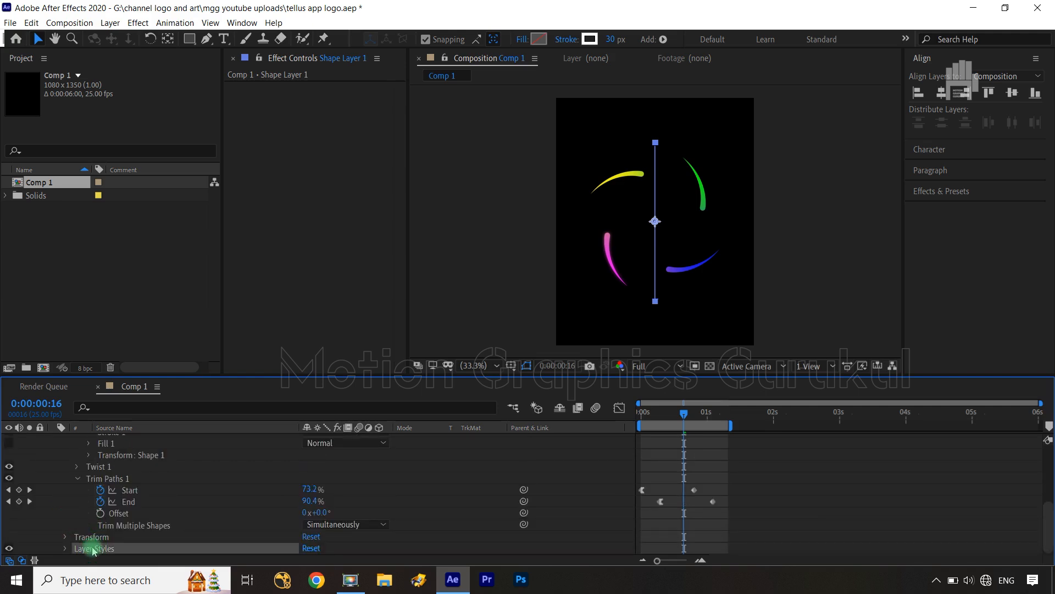
key("ctrl+c")
Paste the copied layer styles onto Shape Layers 2, 3 and 4 and collapse the layers' properties.
scroll(110, 530, "up", 5)
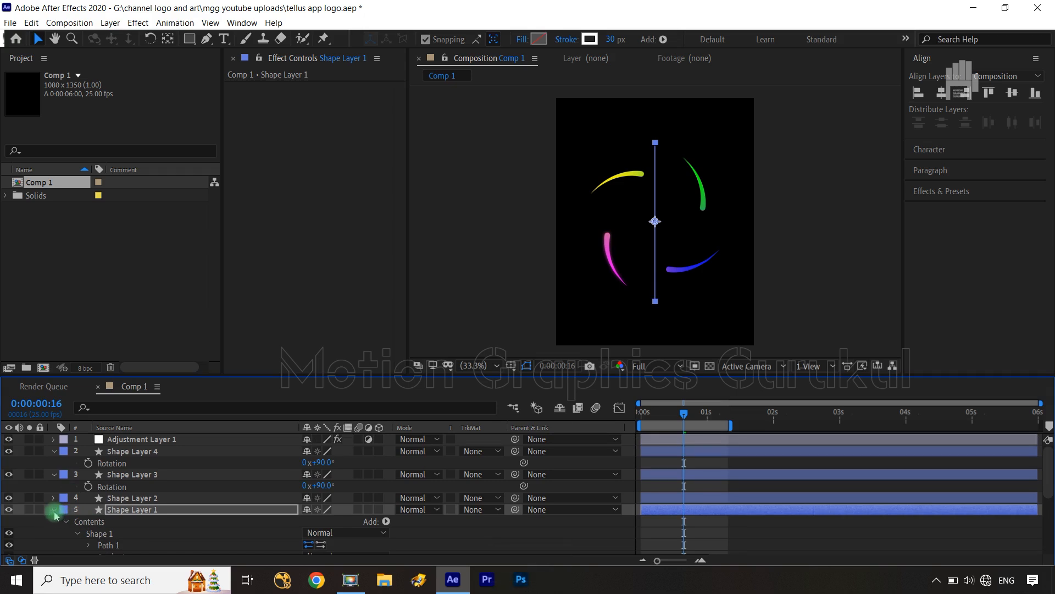
left_click(53, 509)
left_click(128, 498)
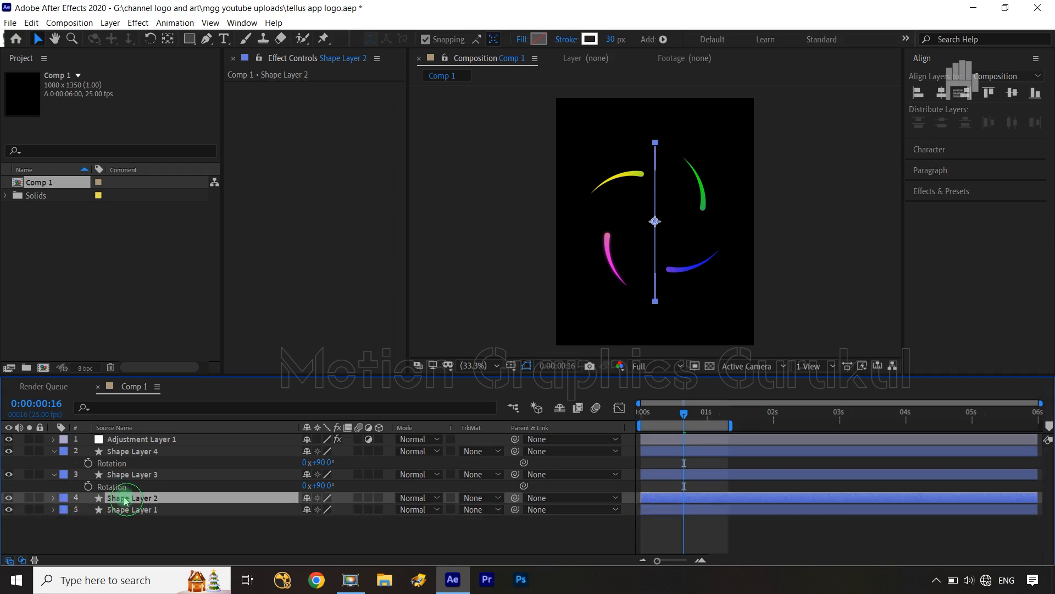
left_click(128, 451, "shift")
key("ctrl+v")
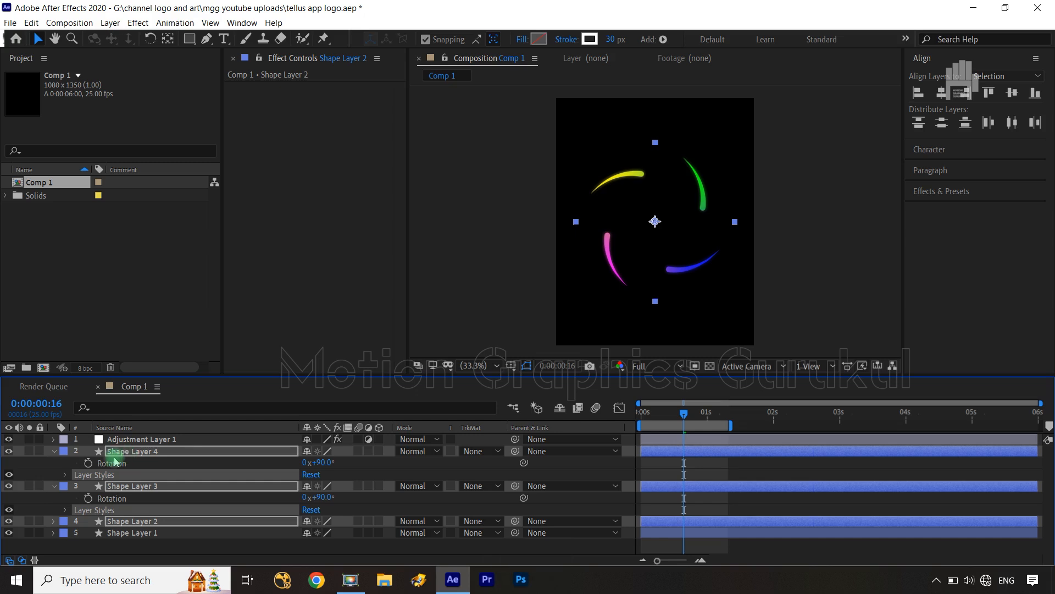
left_click(54, 451)
left_click(141, 529)
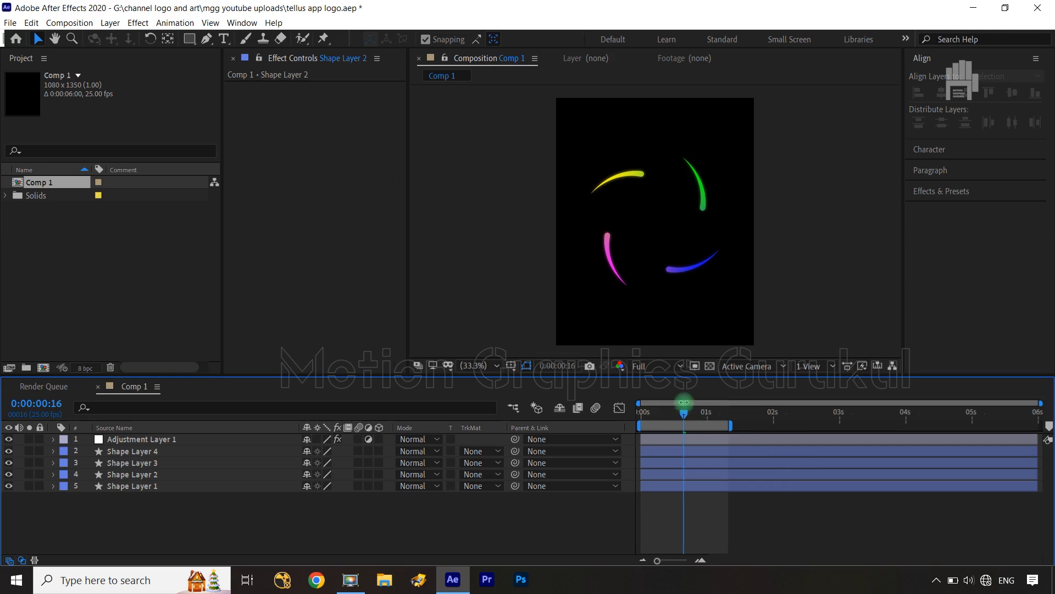
Move the playhead to 0:00:00:09 and add an Inner Glow layer style to Shape Layer 1.
mouse_move(683, 416)
left_mouse_down()
mouse_move(643, 414)
mouse_move(711, 415)
mouse_move(666, 416)
left_mouse_up()
left_click(110, 486)
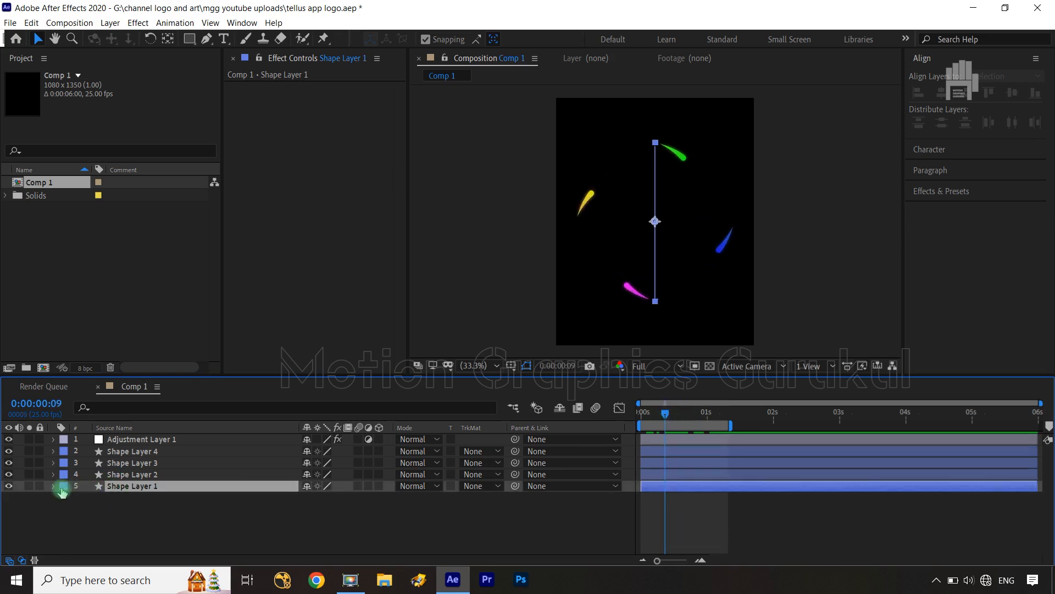
left_click(53, 486)
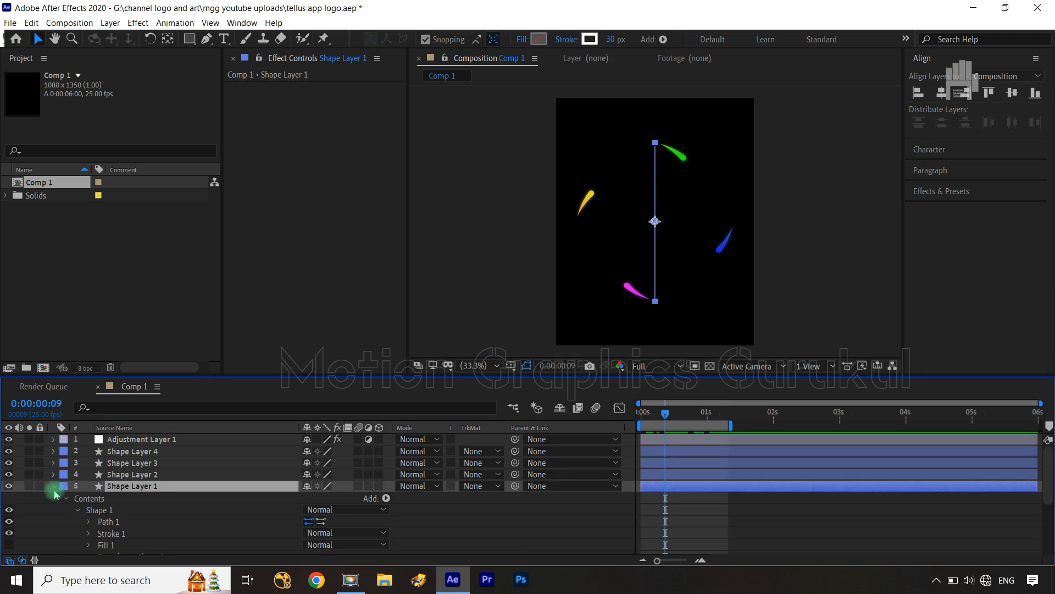
scroll(207, 530, "down", 5)
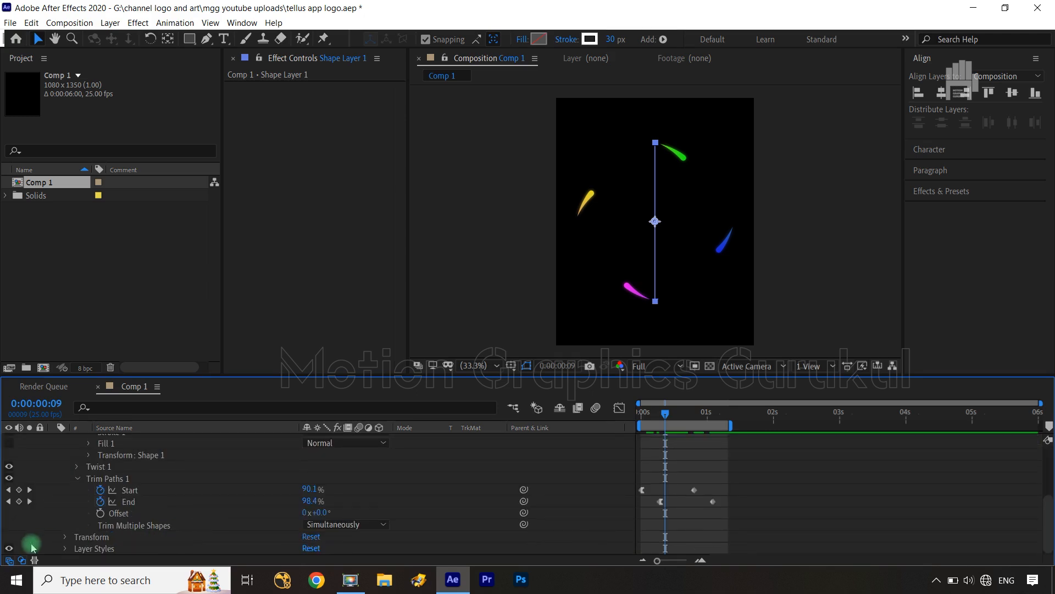
scroll(159, 501, "up", 3)
right_click(153, 442)
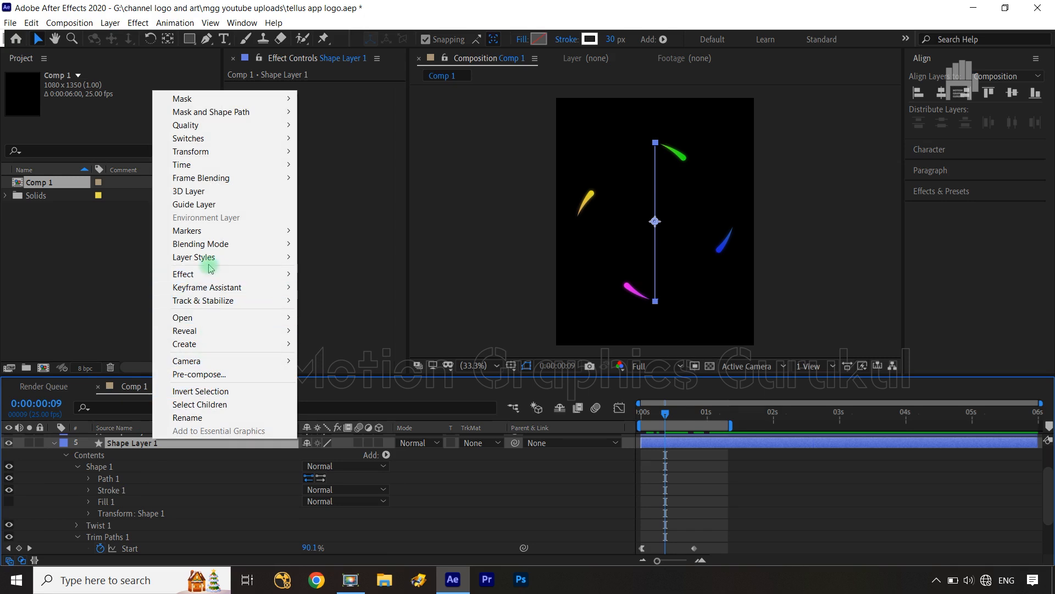
mouse_move(206, 258)
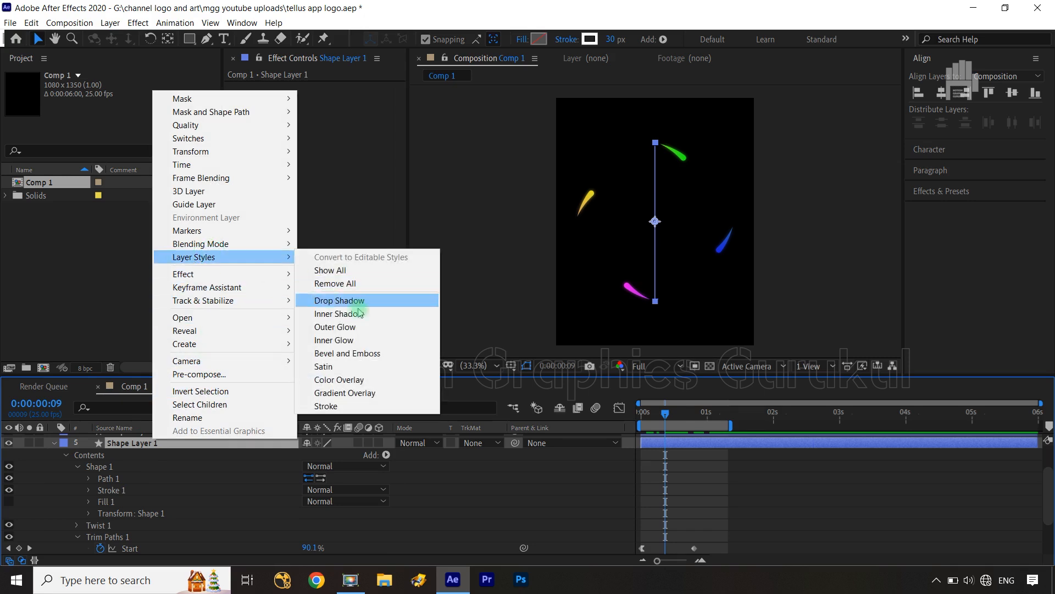
left_click(367, 341)
Set the Inner Glow colour of Shape Layer 1 by sampling the pink stroke in the composition.
scroll(250, 478, "down", 4)
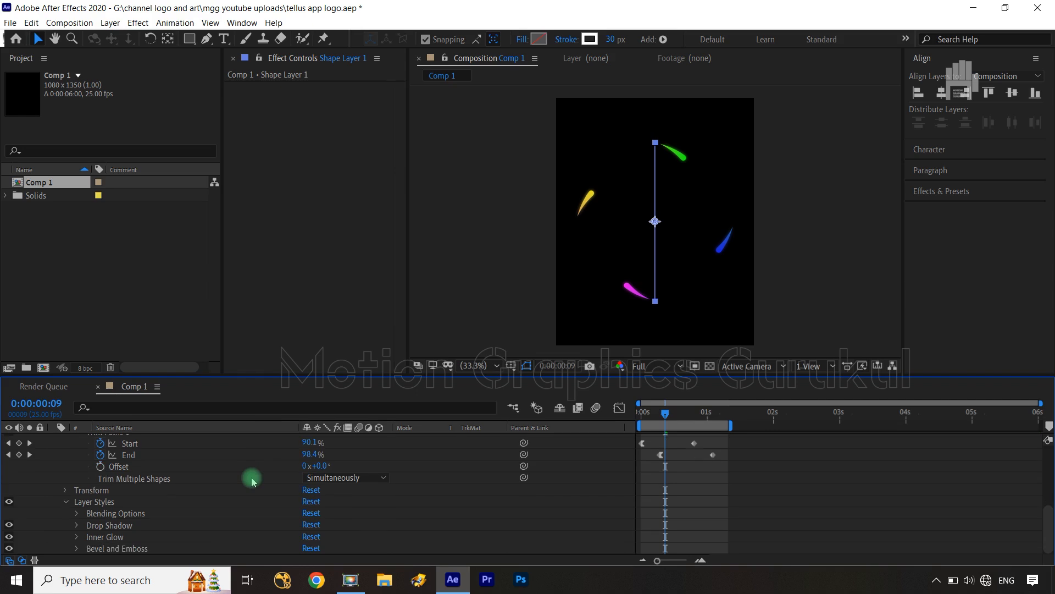
left_click(76, 537)
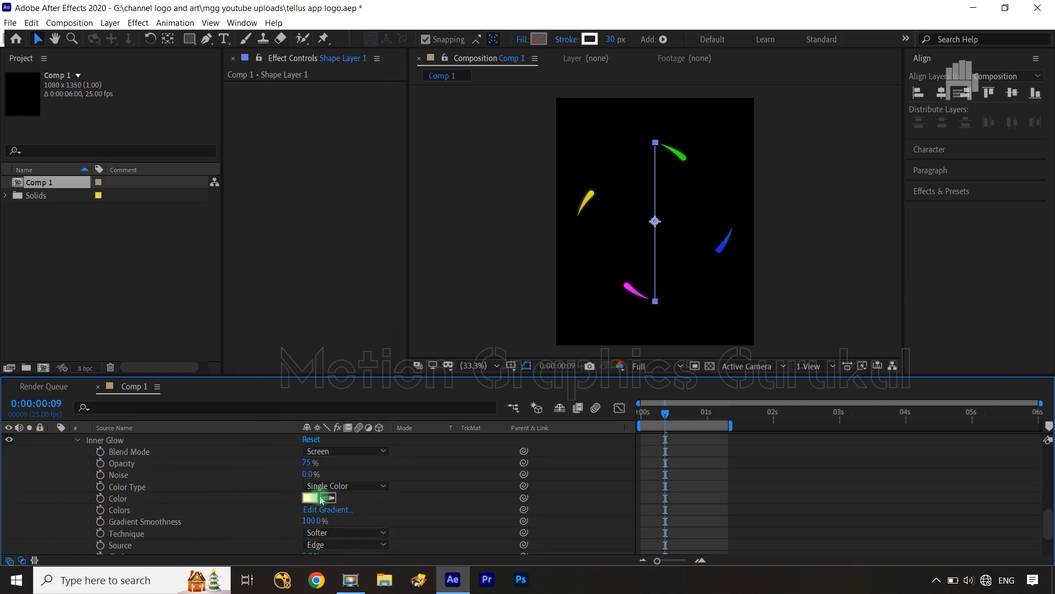
left_click(328, 497)
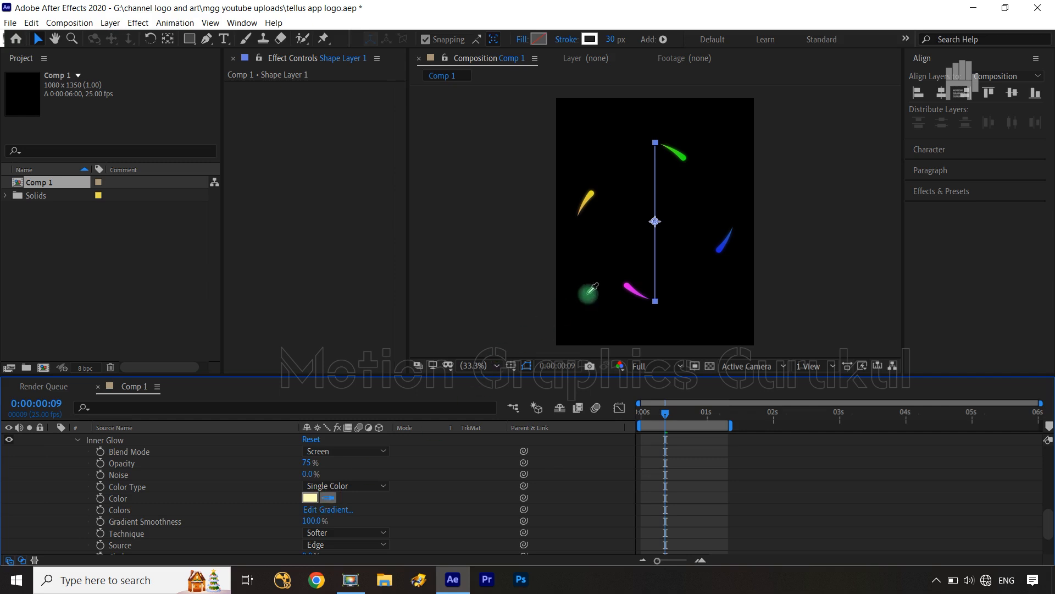
left_click(632, 289)
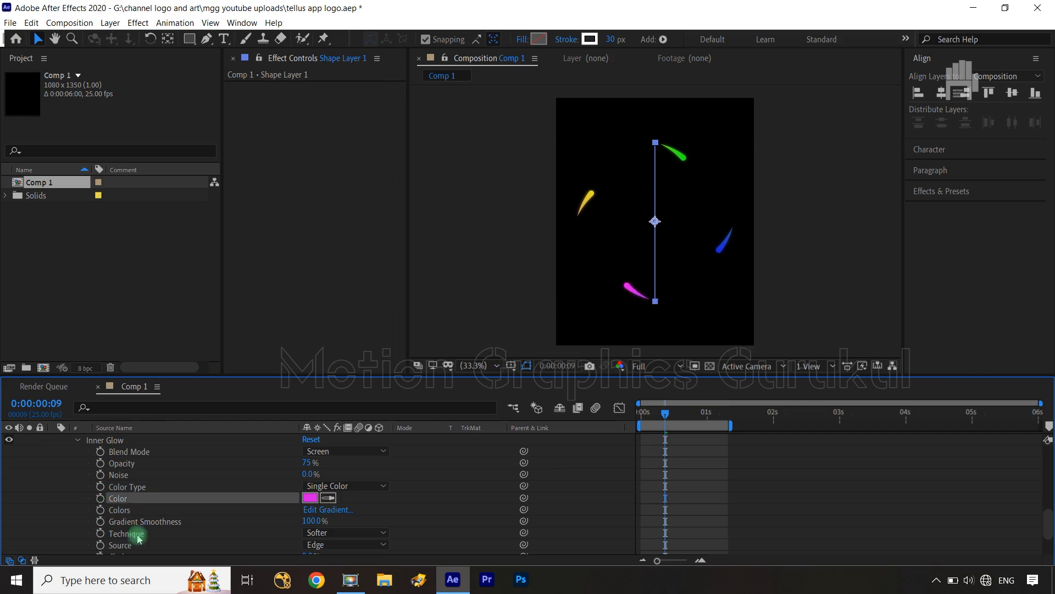
scroll(638, 301, "up", 3)
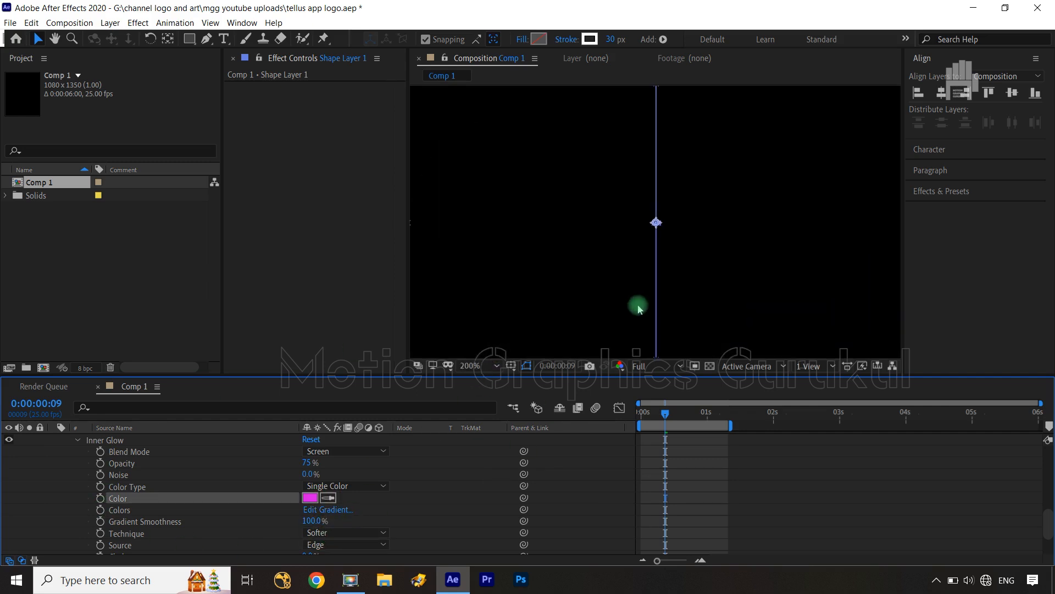
Set the technique of Shape Layer 1's Inner Glow to Precise.
scroll(605, 333, "down", 2)
key("space")
left_click_drag(590, 307, 623, 203)
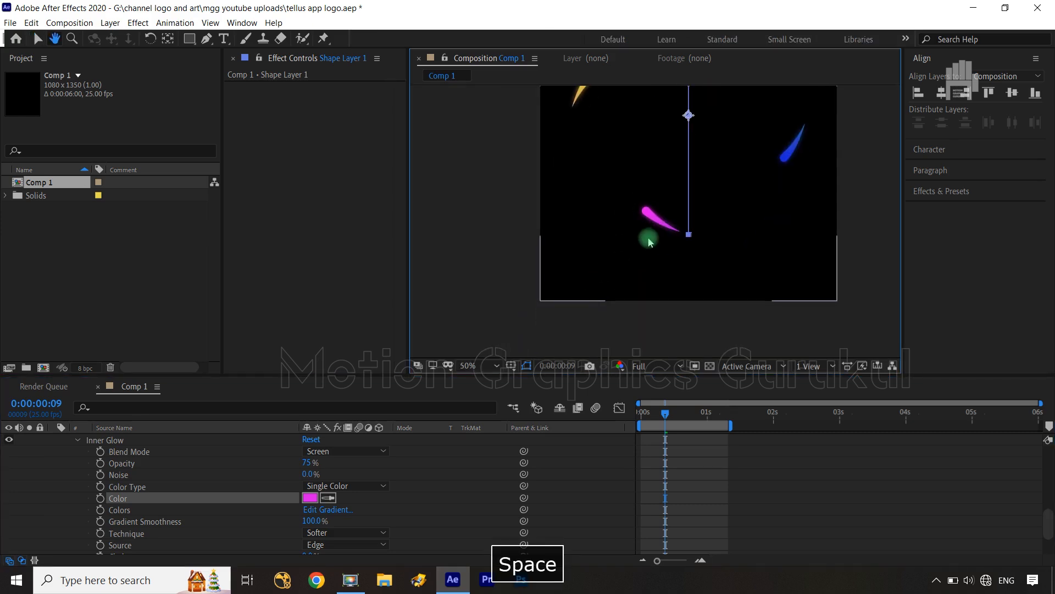
scroll(648, 241, "up", 1)
scroll(648, 220, "up", 1)
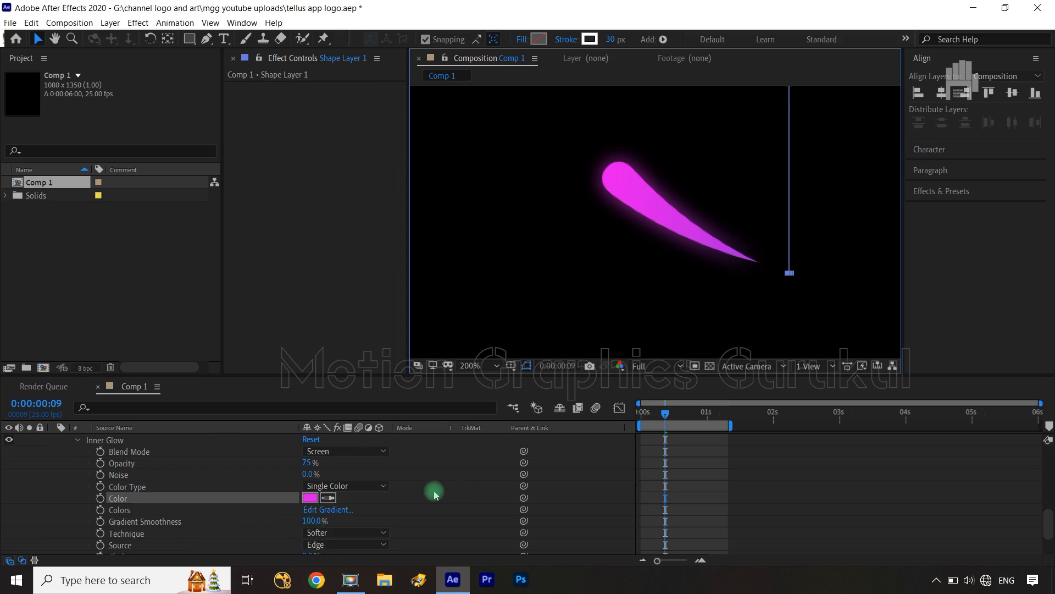
scroll(426, 498, "down", 2)
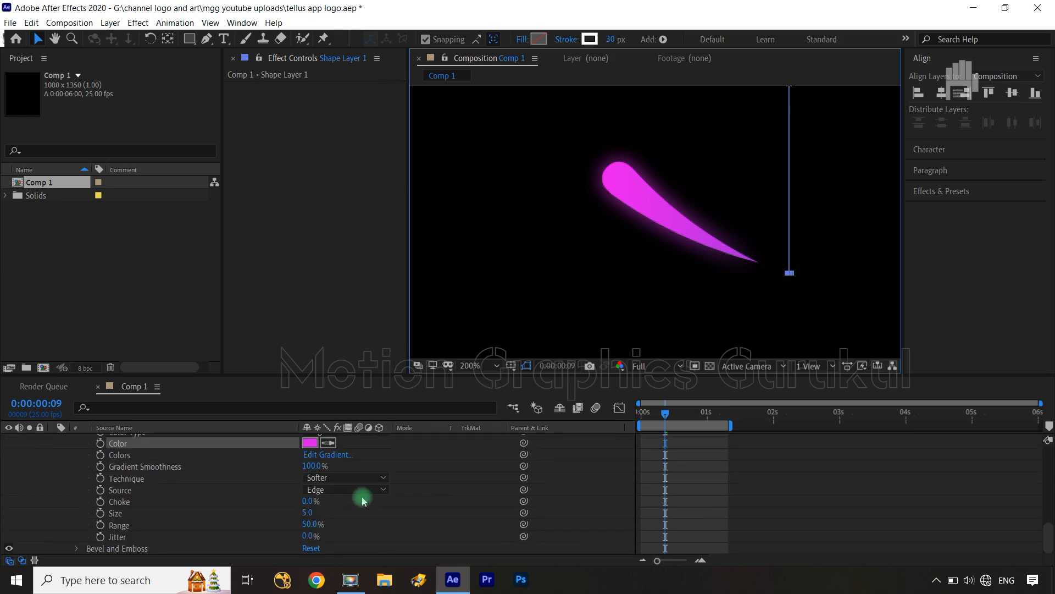
left_click(351, 477)
left_click(349, 506)
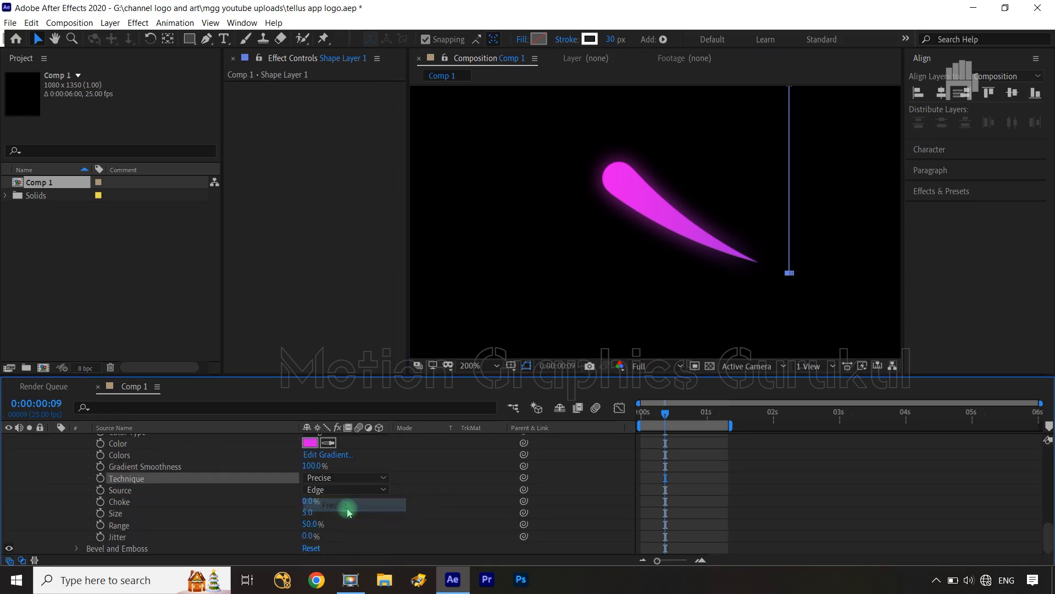
Try Center as the Inner Glow source on Shape Layer 1, then return it to Edge.
left_click(348, 489)
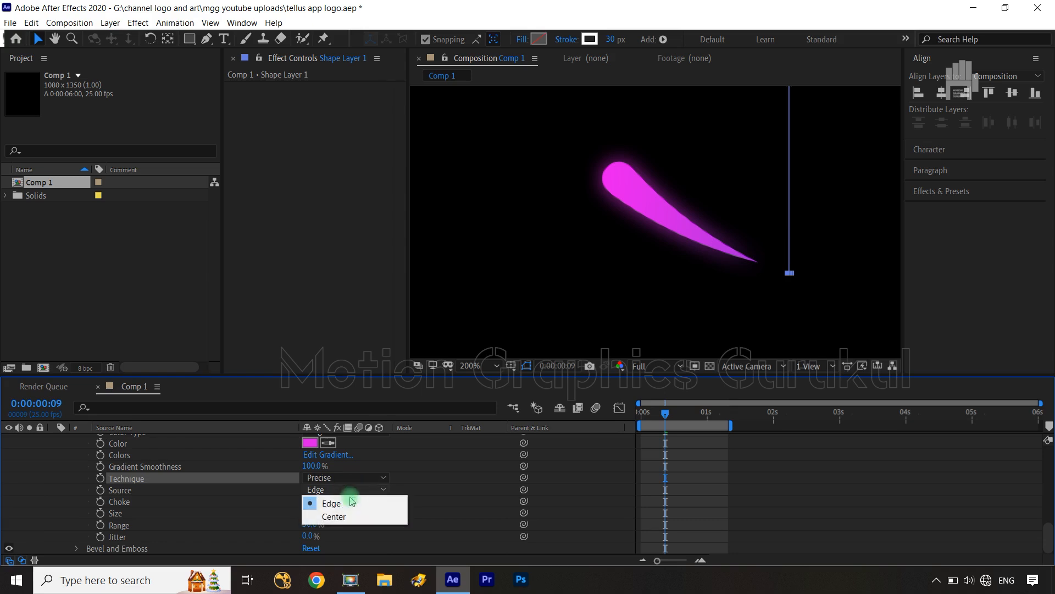
left_click(354, 518)
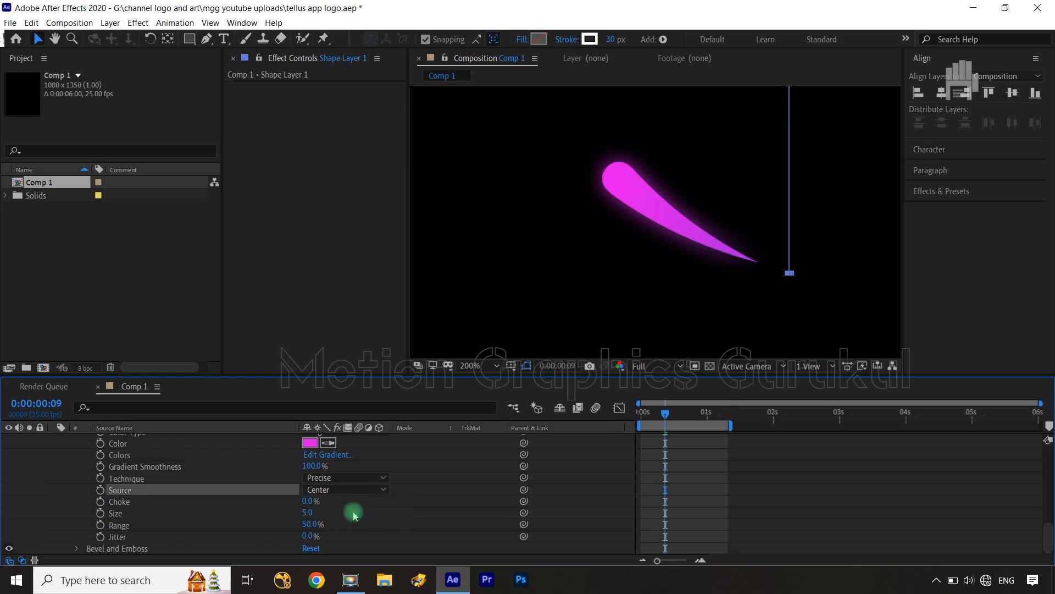
left_click(356, 489)
left_click(358, 502)
Set Shape Layer 1's Inner Glow size to 23 and its range to 50.8%.
left_click_drag(310, 513, 372, 532)
key("comma")
key("comma")
key("comma")
key("comma")
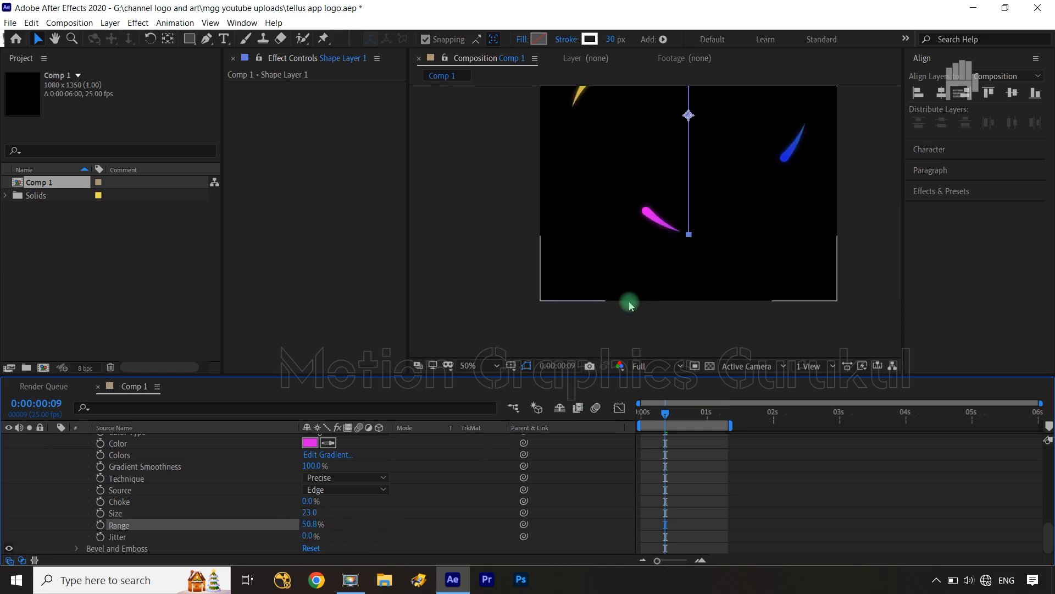
key("comma")
Copy the whole Layer Styles group of Shape Layer 1, including the Inner Glow.
scroll(203, 471, "up", 5)
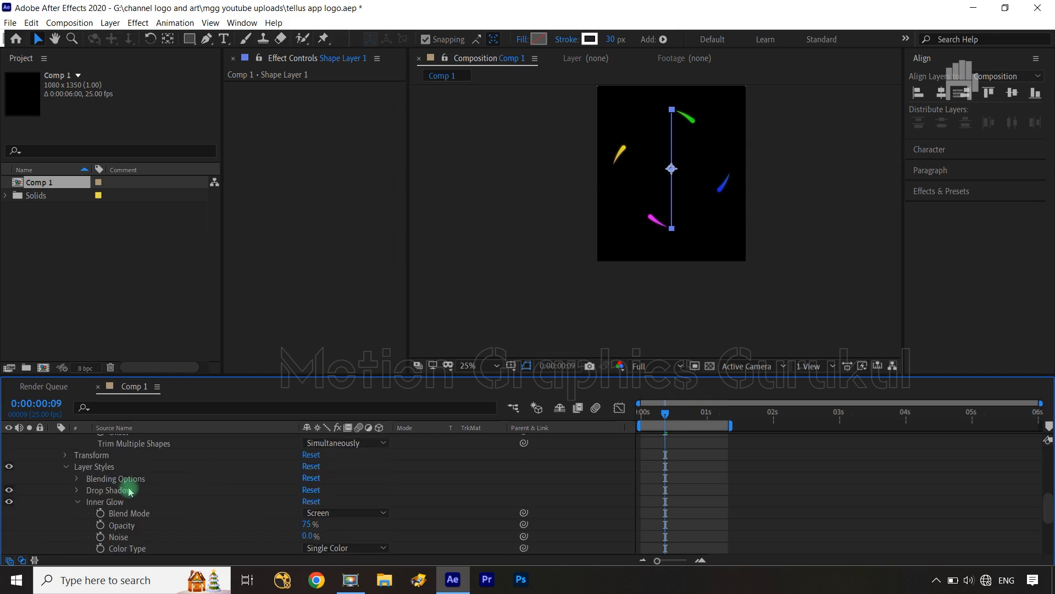
scroll(47, 492, "up", 4)
scroll(50, 501, "down", 6)
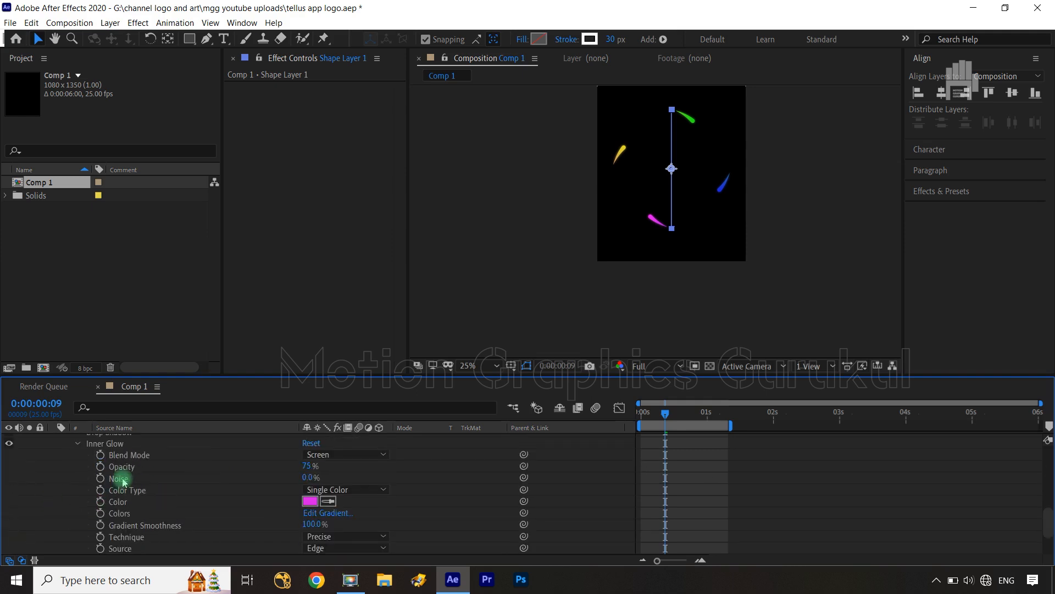
scroll(122, 479, "up", 3)
left_click(100, 471)
key("ctrl+c")
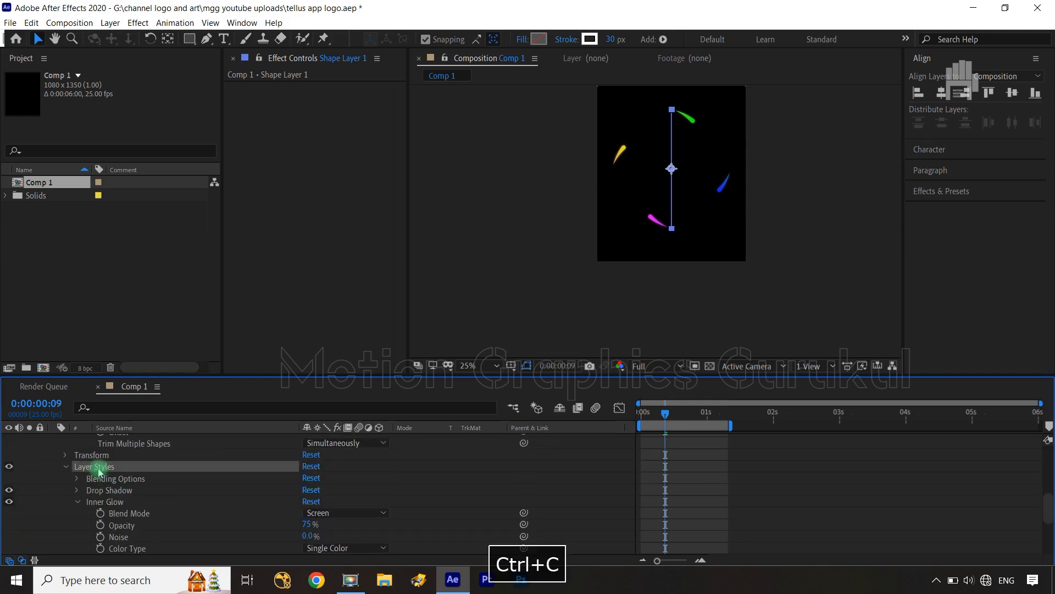
Paste the copied layer styles onto Shape Layers 2, 3 and 4, then collapse Shape Layer 1 and clear the selection.
scroll(120, 474, "up", 8)
left_click(137, 474)
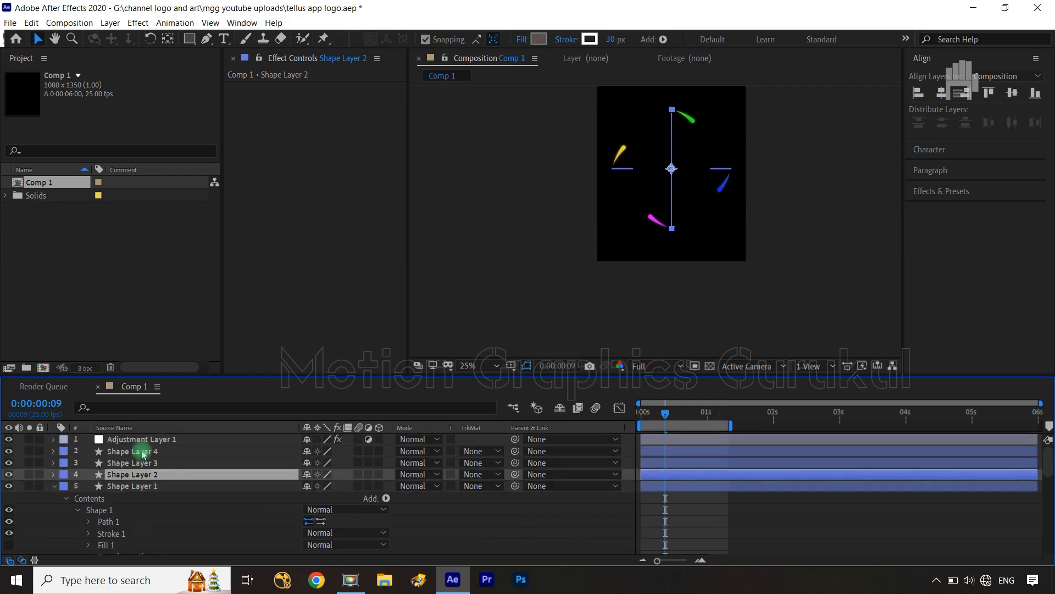
left_click(143, 452, "shift")
key("ctrl+v")
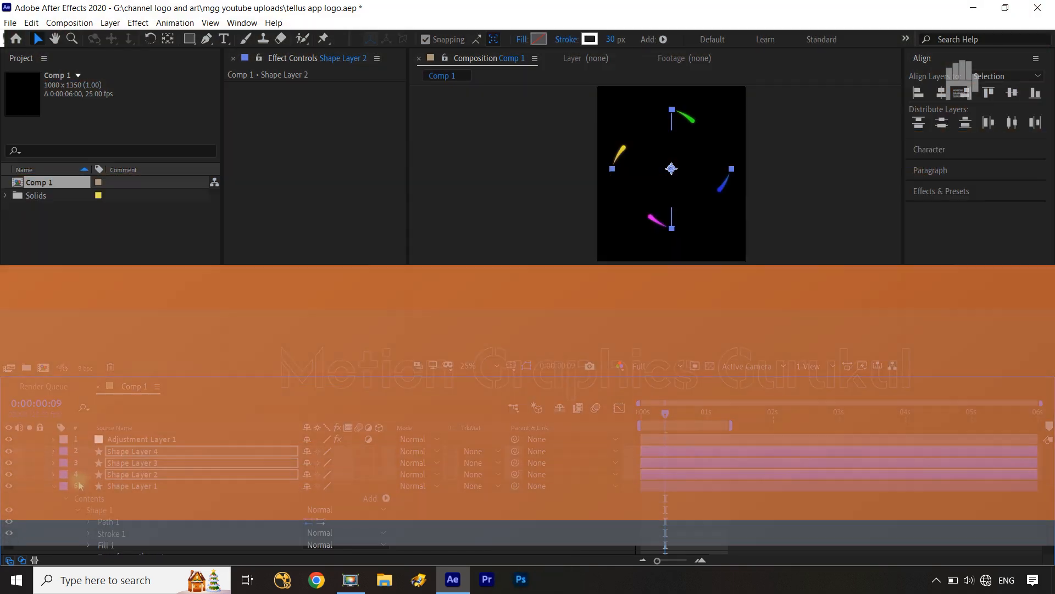
left_click(54, 487)
left_click(335, 523)
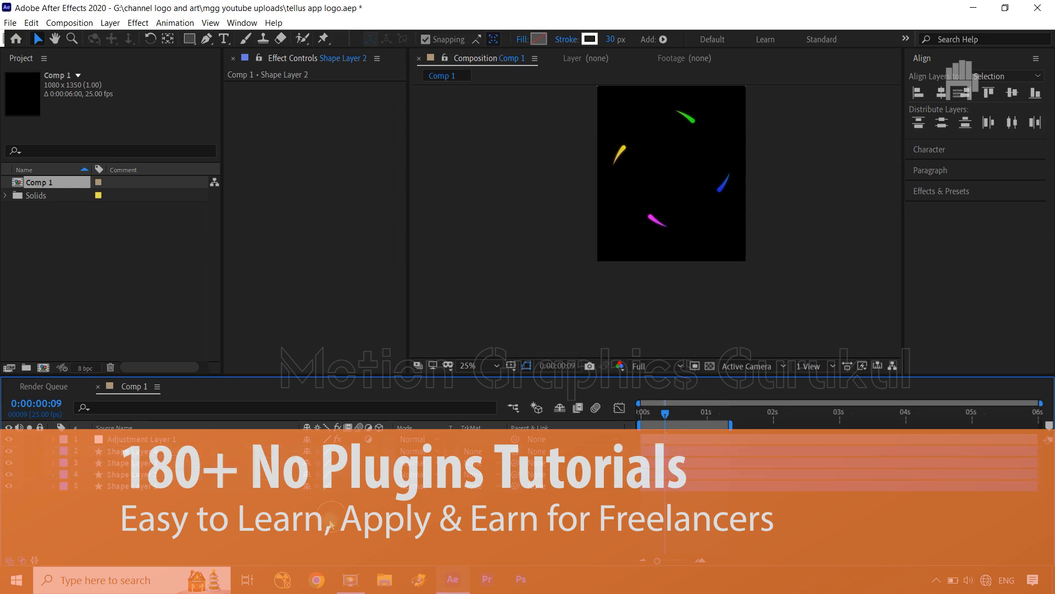
key("shift+slash")
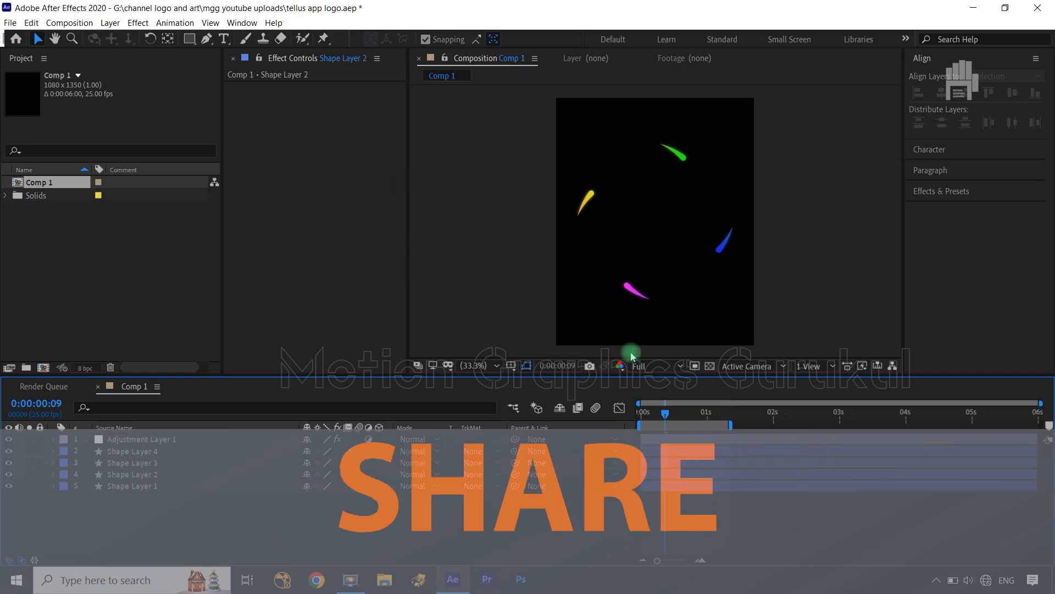
Move the playhead to 0:00:00:24 and activate the Ellipse tool for drawing at the spiral's centre.
left_click_drag(665, 413, 708, 416)
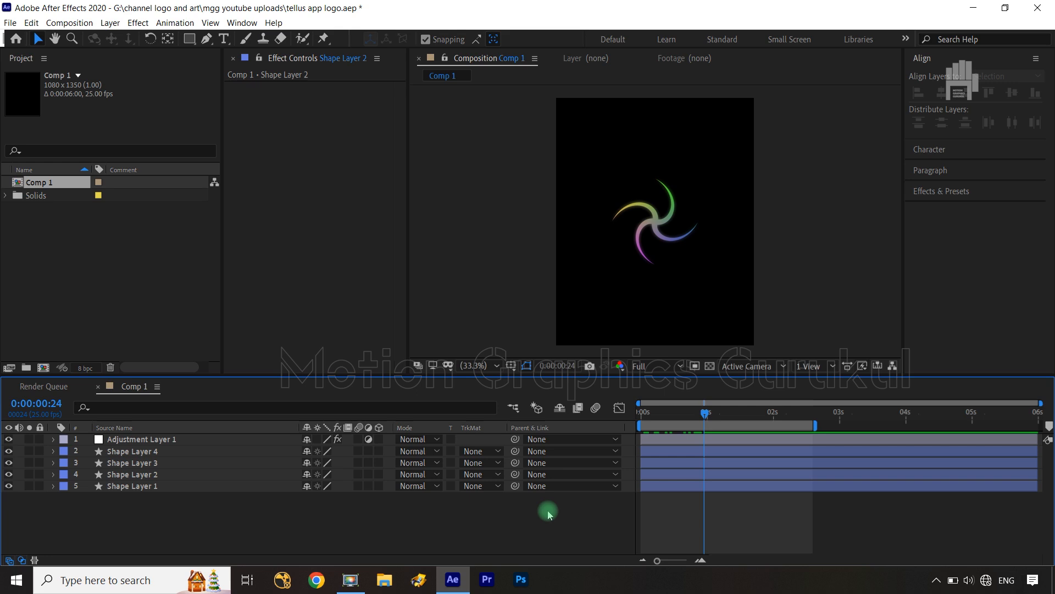
left_click(190, 39)
left_click_drag(192, 41, 247, 72)
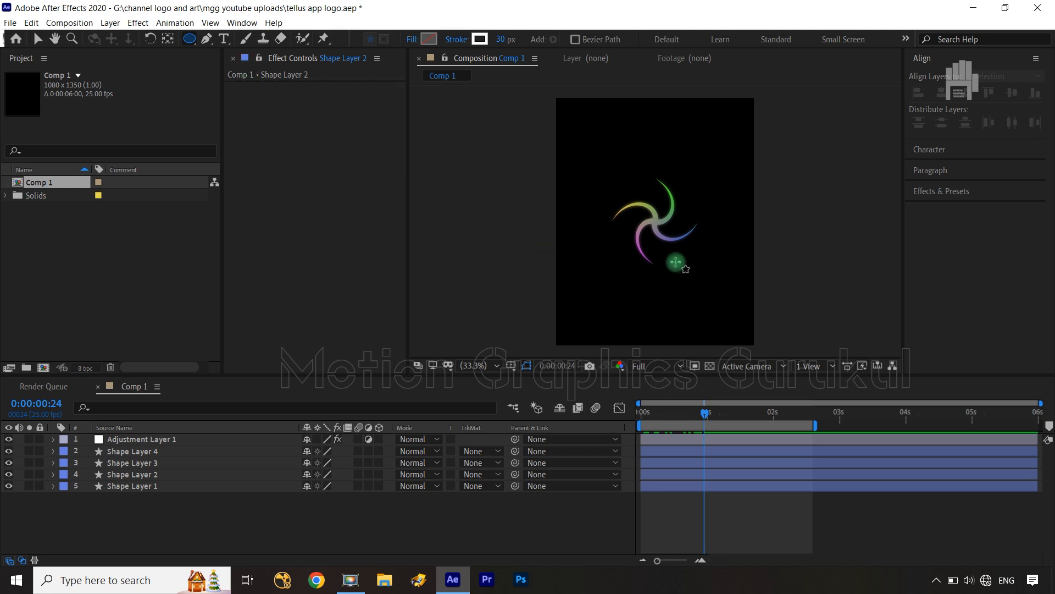
key("slash")
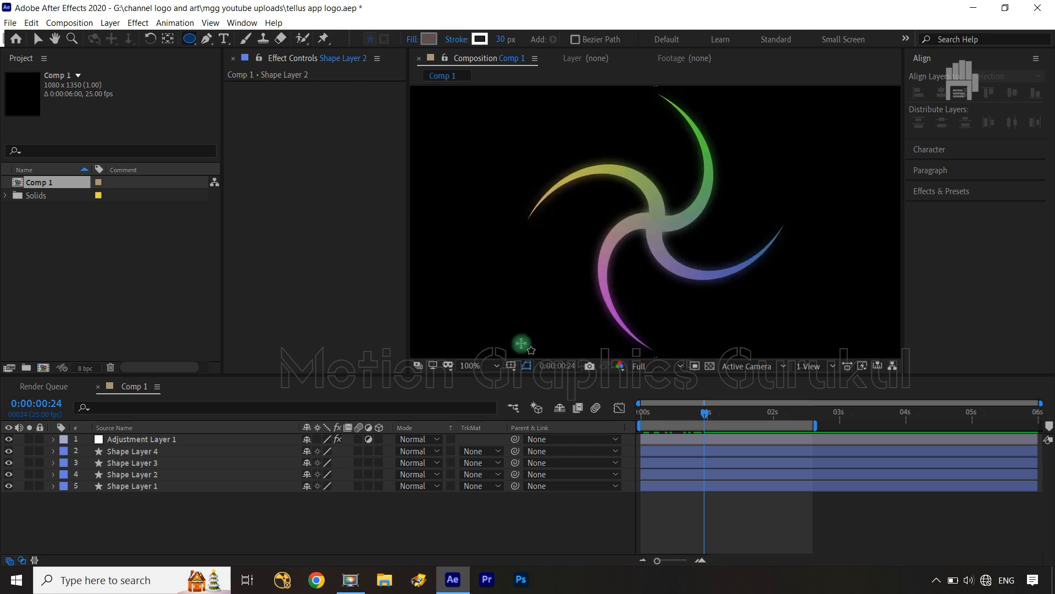
left_click(510, 365)
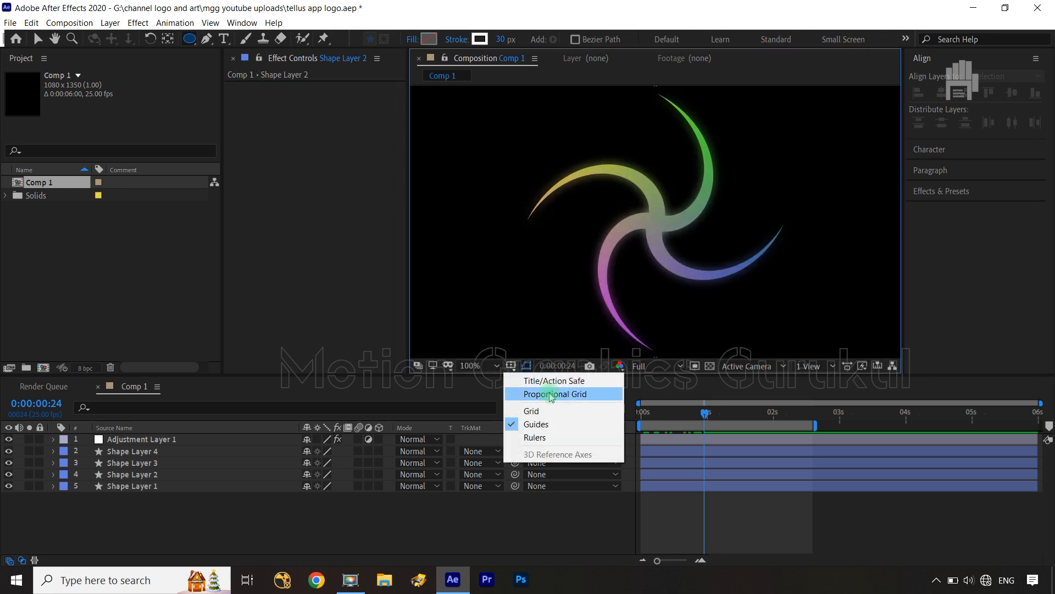
left_click(506, 305)
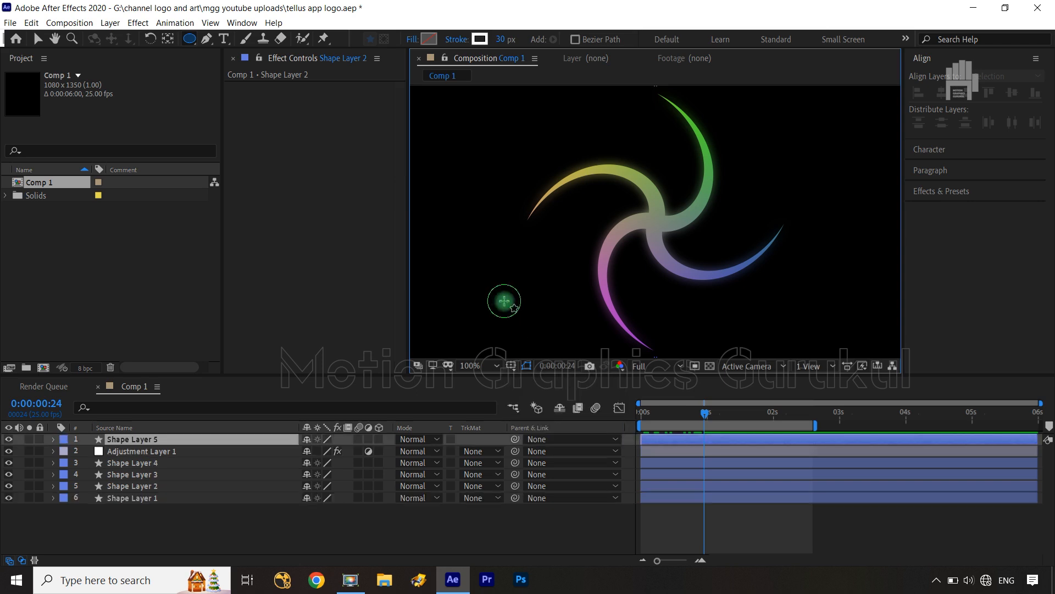
left_click(156, 500)
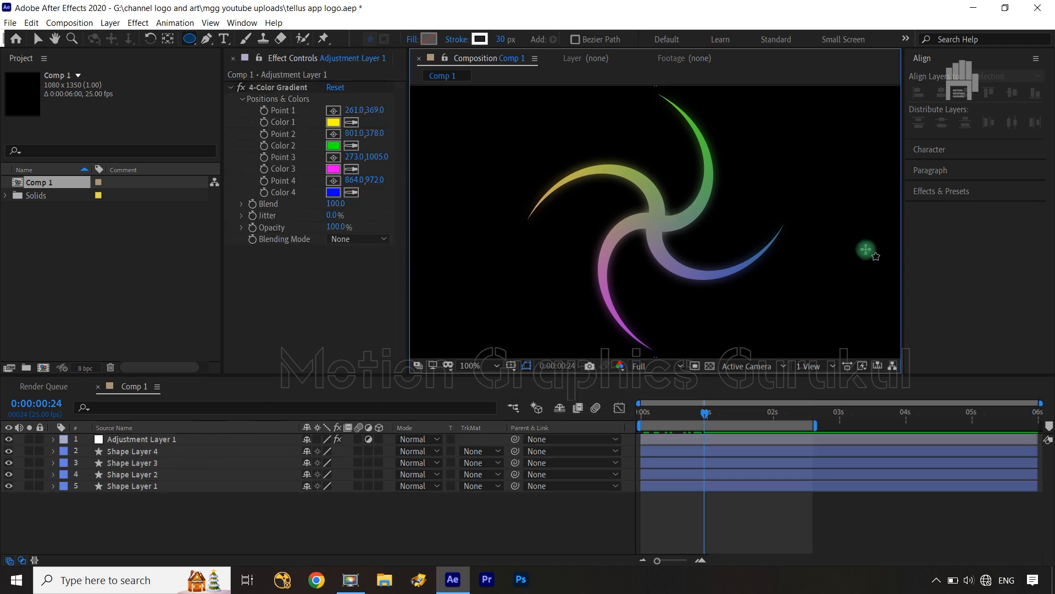
Draw a circle from the composition's centre over the meeting point of the four strokes and set its stroke to none.
left_click_drag(656, 223, 695, 257)
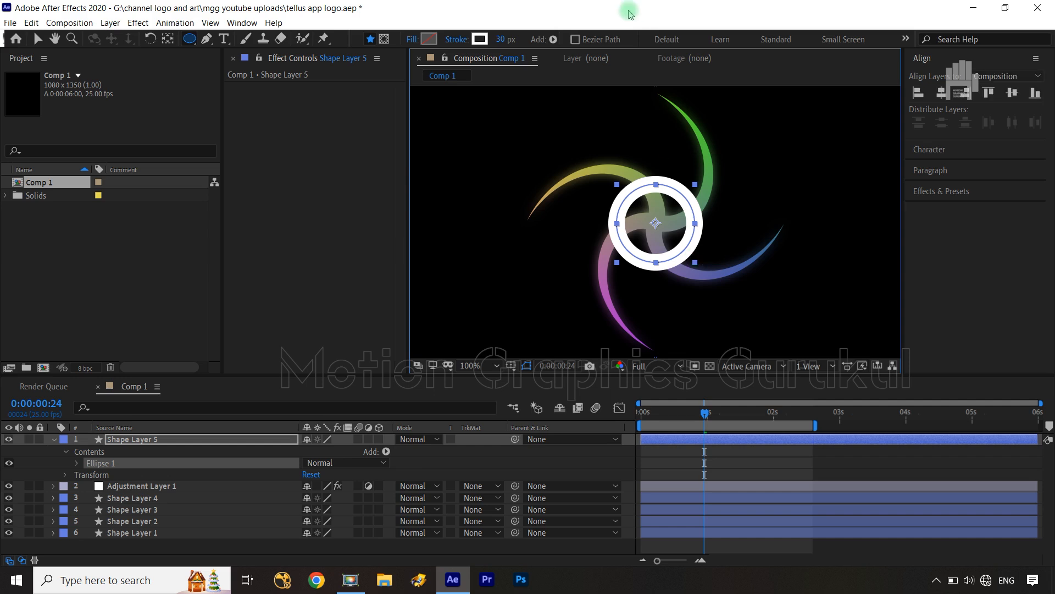
left_click(457, 40)
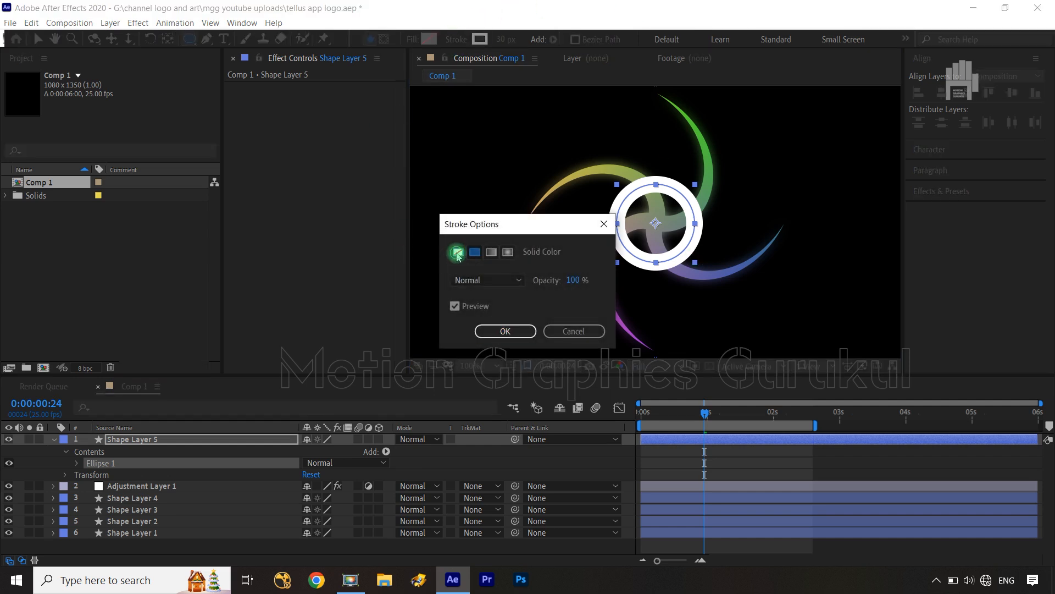
left_click(459, 251)
left_click(506, 329)
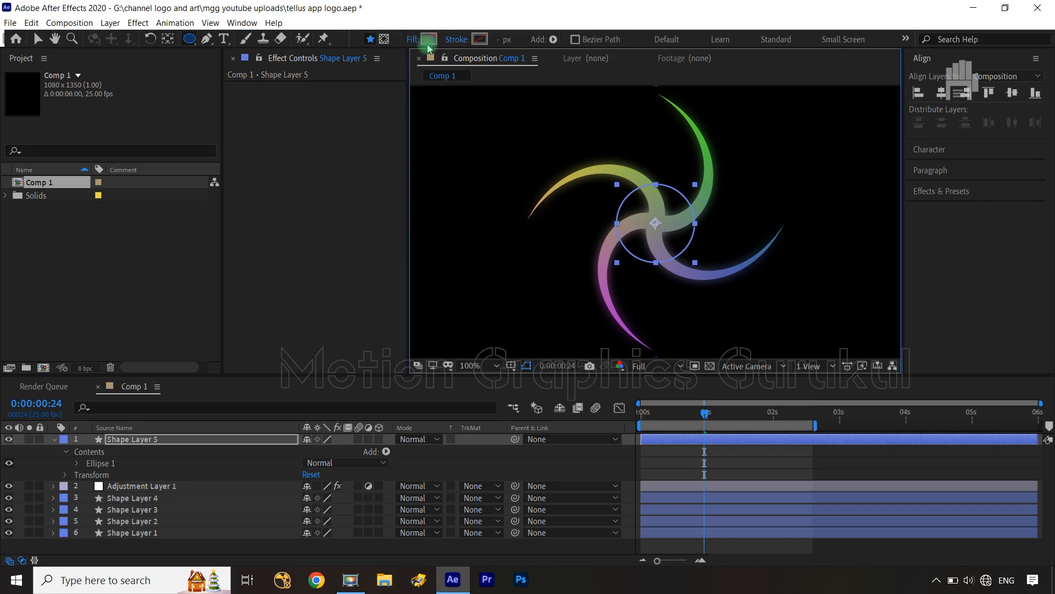
Fill the circle with white (FFFFFF) and move Shape Layer 5 below Adjustment Layer 1.
left_click(429, 39)
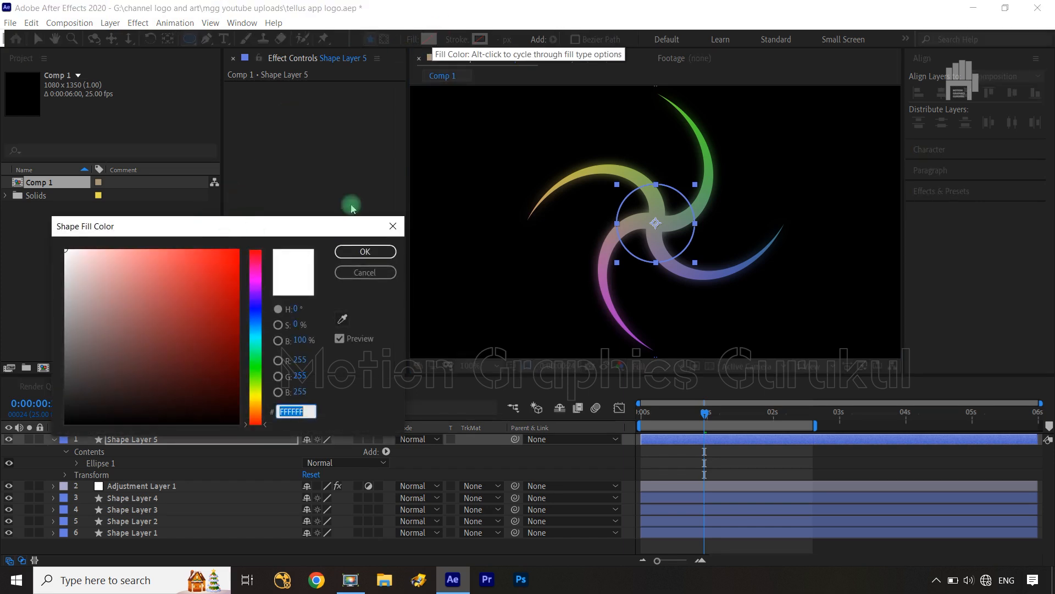
left_click(373, 253)
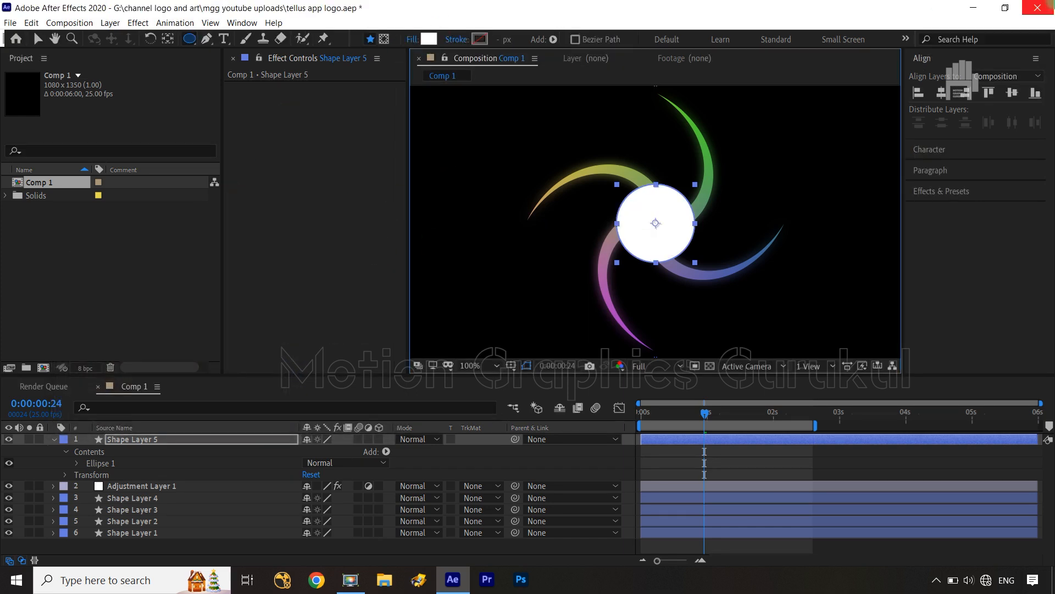
left_click_drag(169, 445, 169, 492)
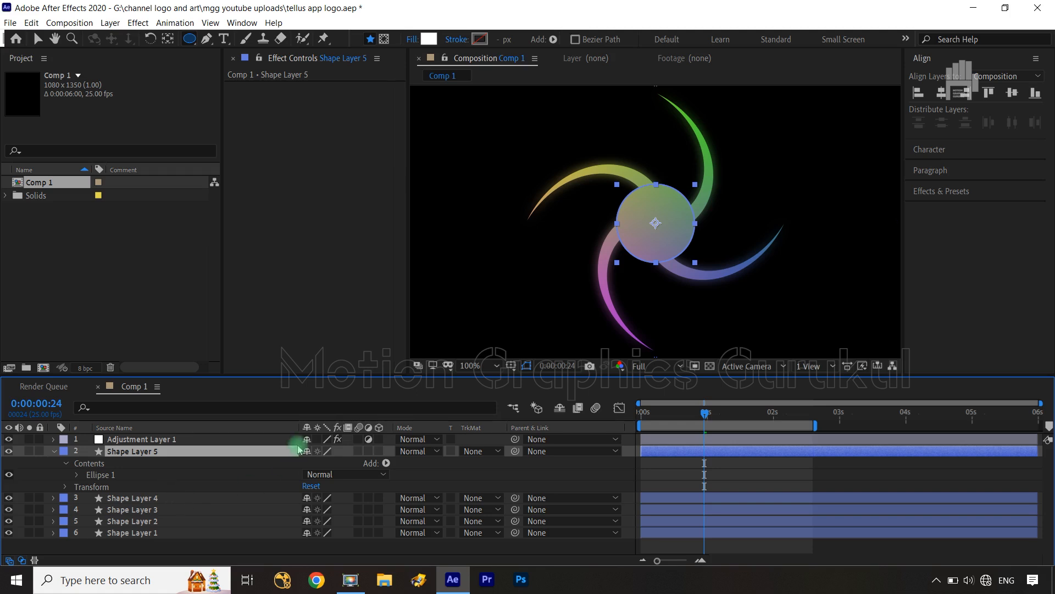
Try the Add and Overlay blending modes on Adjustment Layer 1's 4-Color Gradient, undoing a trial change of Blend.
left_click(165, 439)
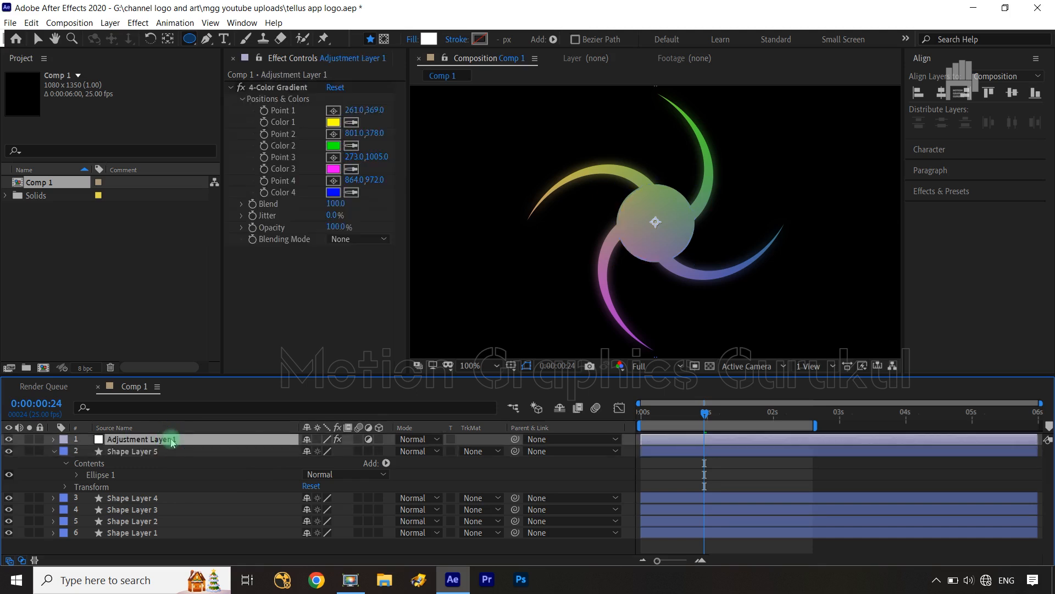
left_click(361, 238)
left_click(364, 284)
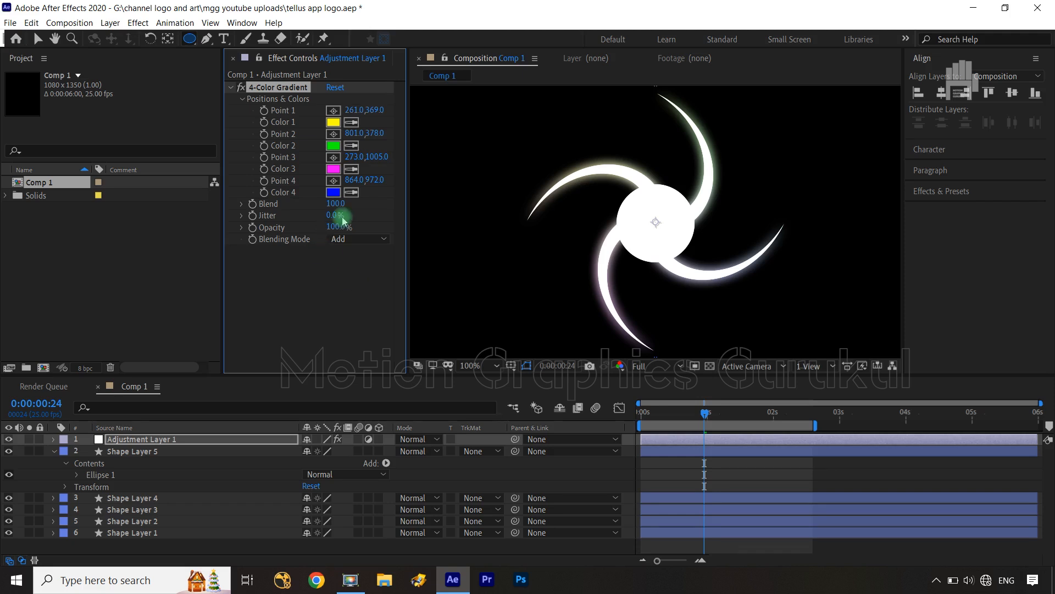
mouse_move(336, 204)
left_mouse_down()
mouse_move(302, 206)
mouse_move(354, 203)
mouse_move(358, 231)
mouse_move(345, 208)
left_mouse_up()
key("ctrl+z")
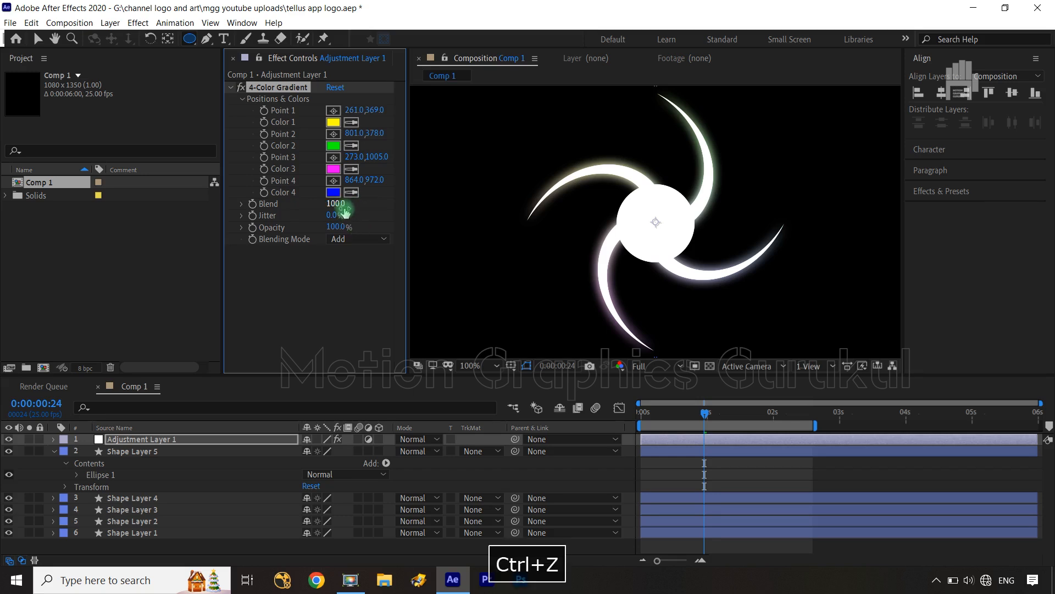
left_click(348, 239)
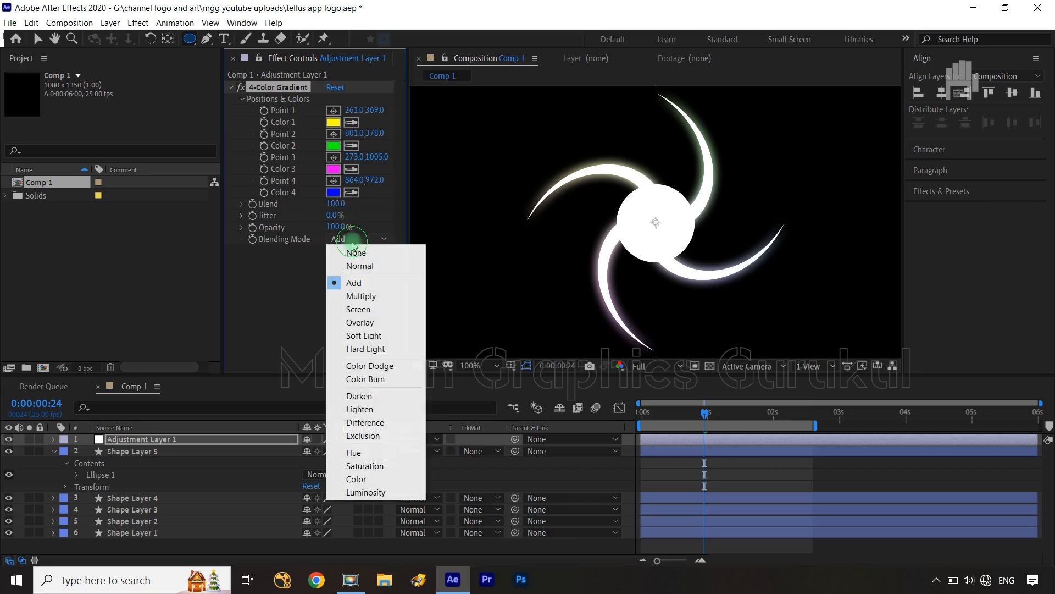
left_click(371, 324)
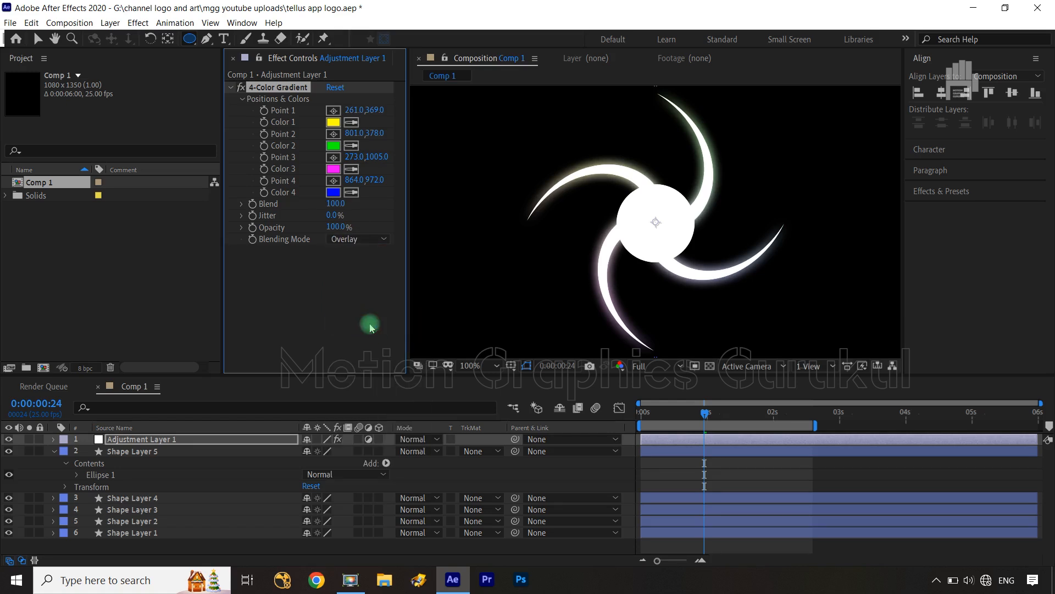
key("shift+slash")
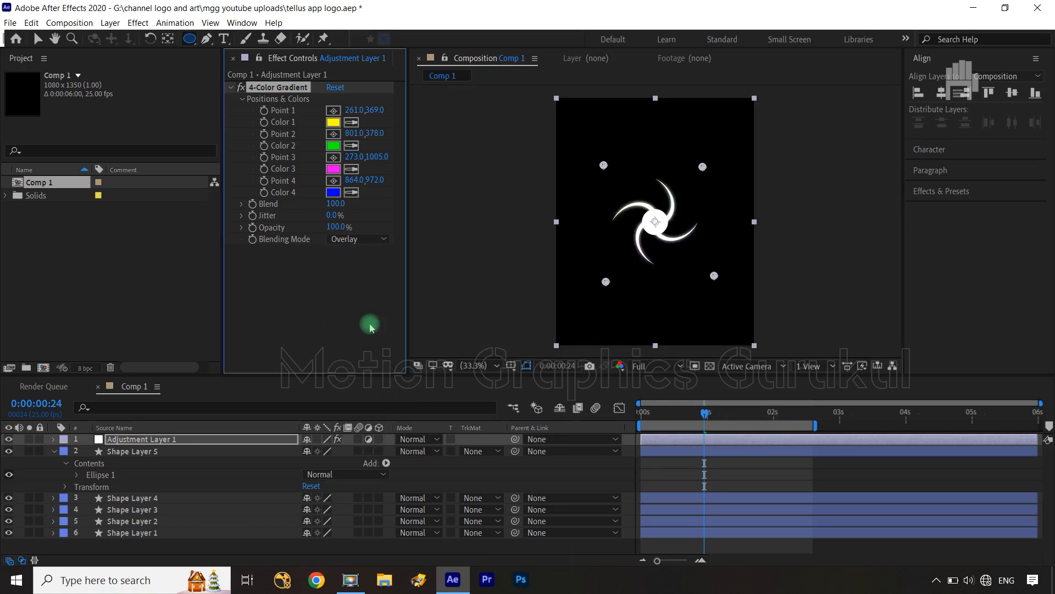
Set the 4-Color Gradient's blending mode to Normal and select Shape Layer 5.
left_click(345, 239)
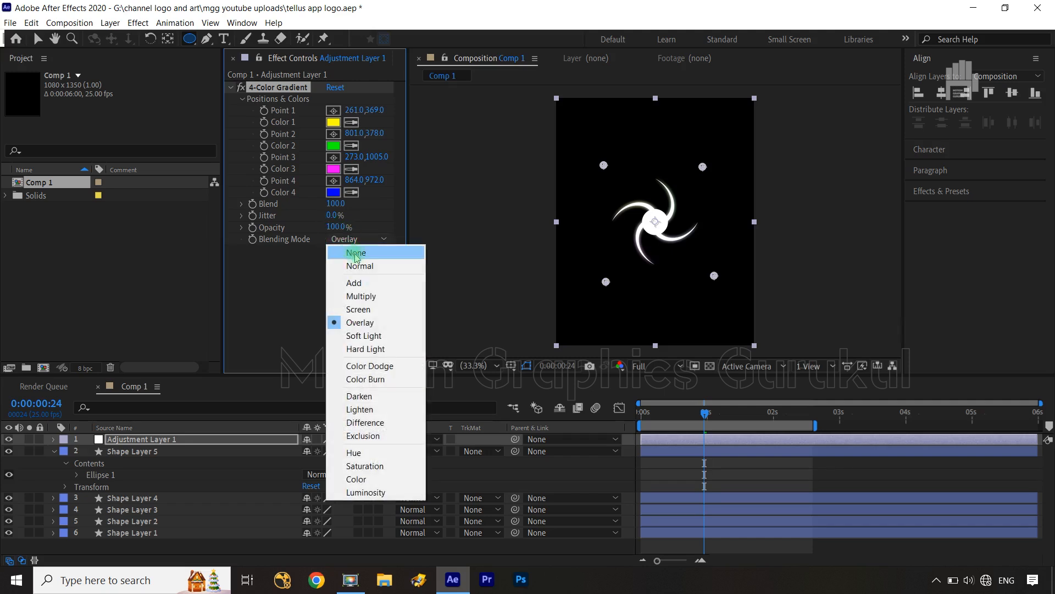
left_click(360, 266)
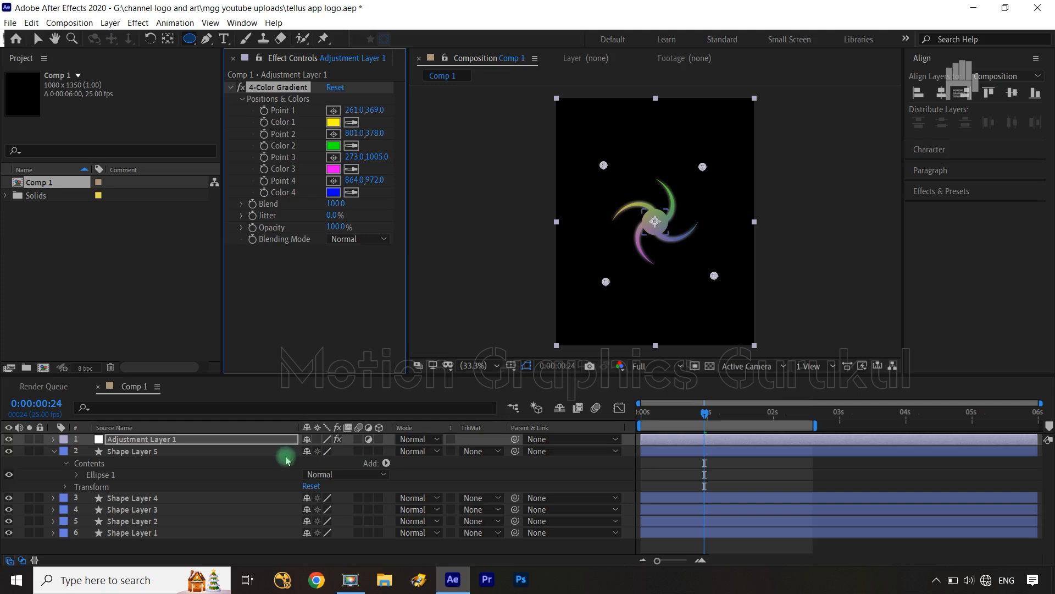
left_click(176, 456)
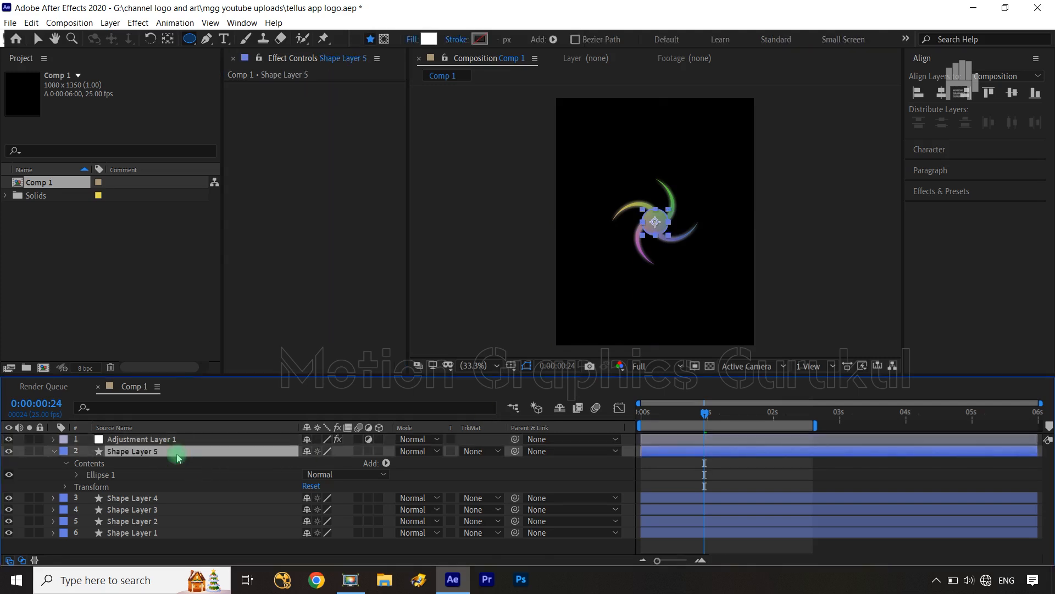
Duplicate Shape Layer 5 and set the label colour of Shape Layers 1 to 4 to Orange.
key("ctrl+d")
left_click(170, 509)
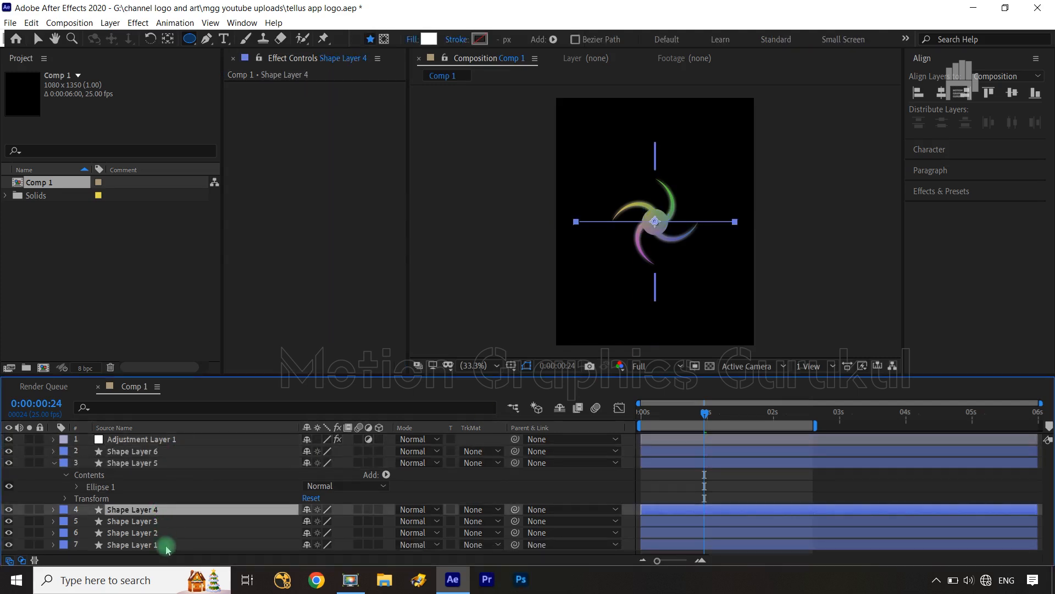
left_click(170, 544, "shift")
left_click(63, 510)
left_click(137, 441)
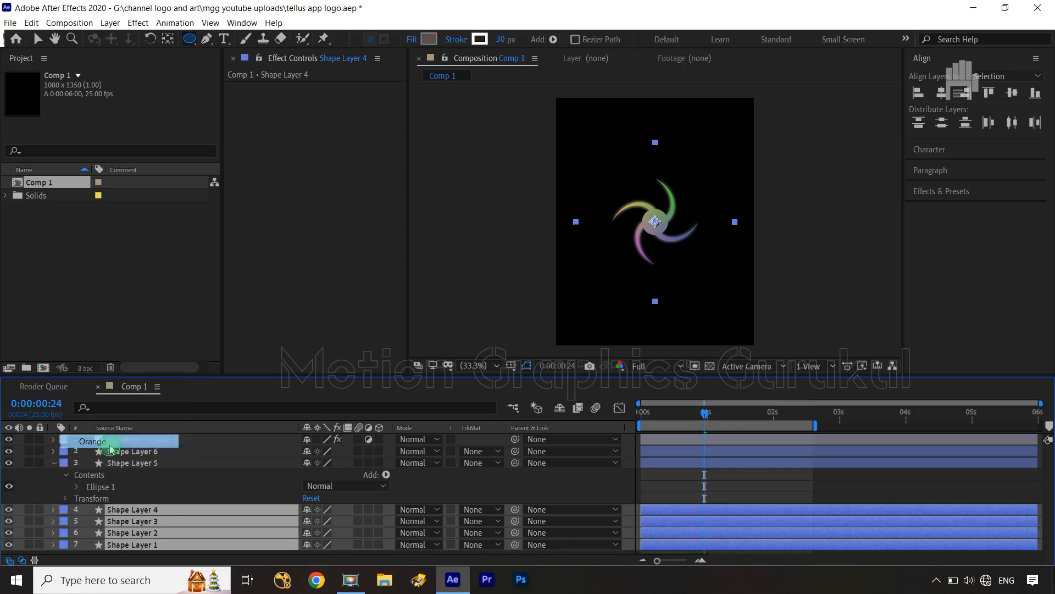
Set the label colour of Shape Layers 5 and 6 to pink.
left_click(139, 461)
left_click(132, 450, "ctrl")
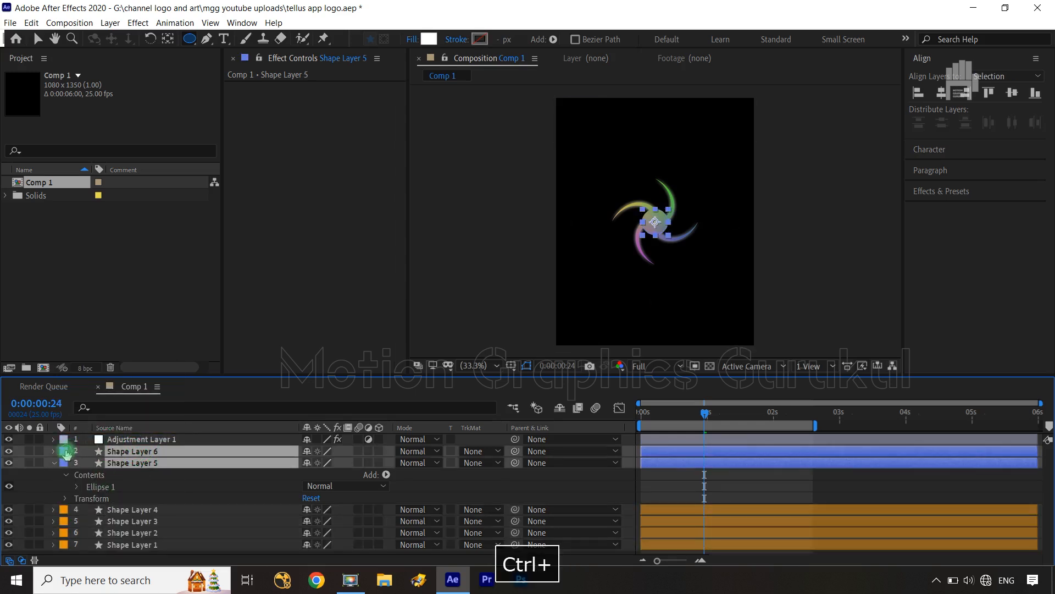
left_click(63, 450)
left_click(113, 291)
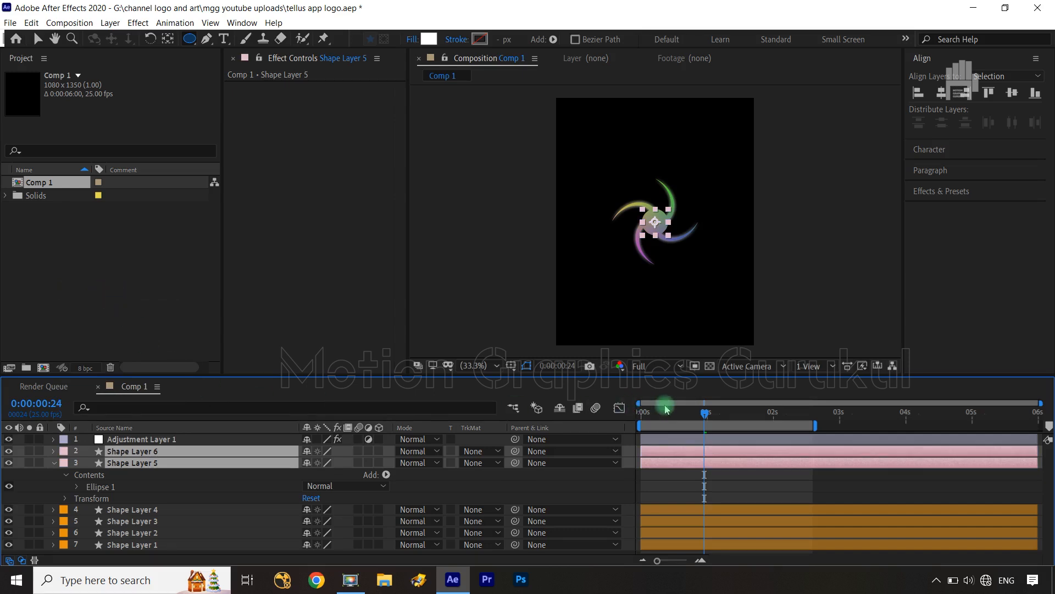
Temporarily hide both circle layers to line up the time at 0:00:00:20, show them again and start Scale keyframes on both there.
mouse_move(701, 413)
left_mouse_down()
mouse_move(641, 413)
mouse_move(708, 427)
mouse_move(697, 426)
left_mouse_up()
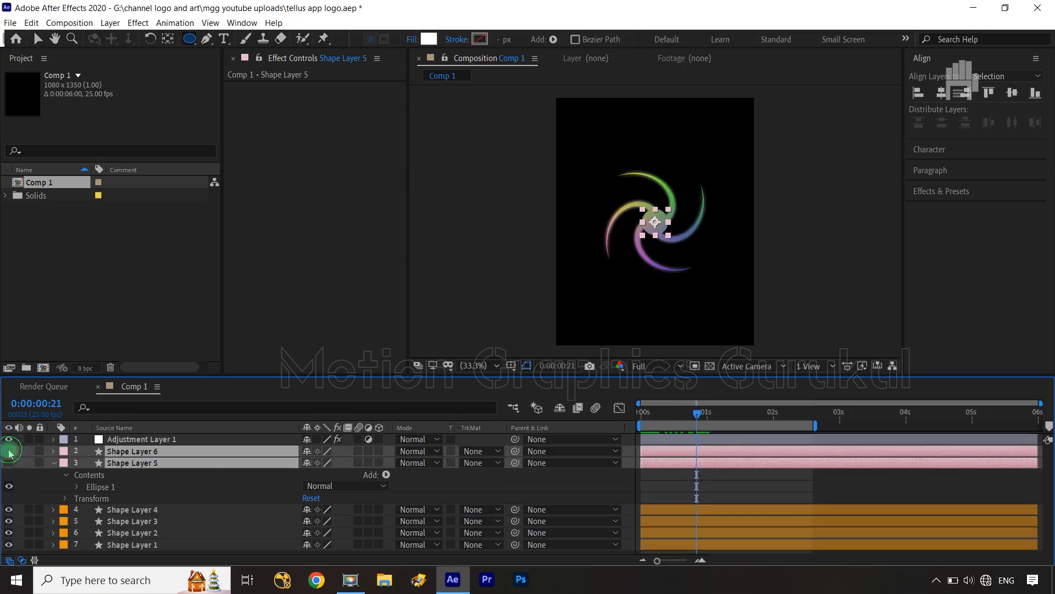
left_click_drag(9, 452, 9, 462)
key("ctrl+Left")
key("ctrl+Left")
key("ctrl+Left")
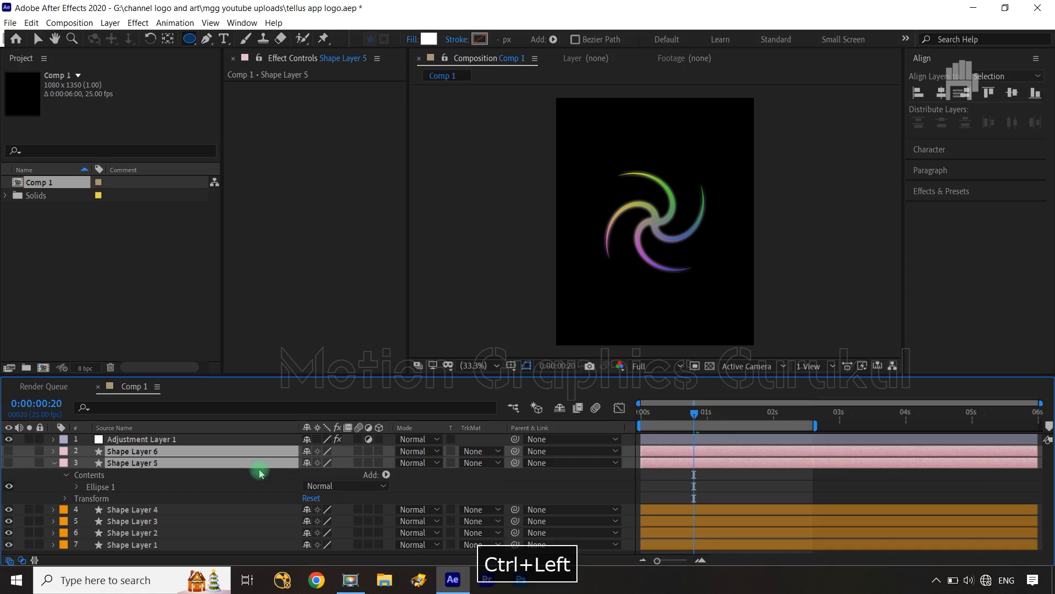
key("ctrl+Right")
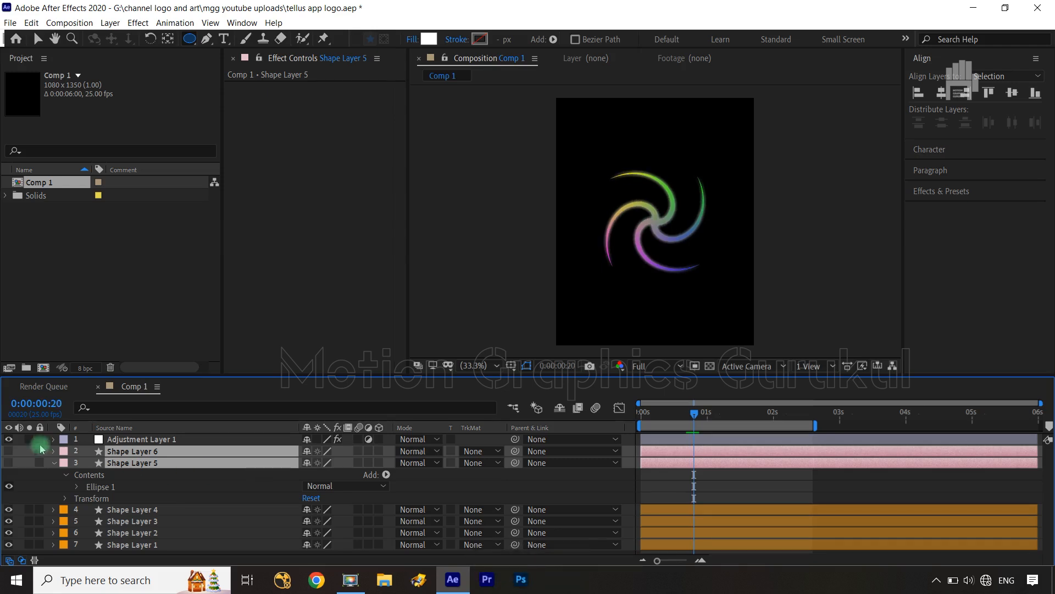
left_click(9, 463)
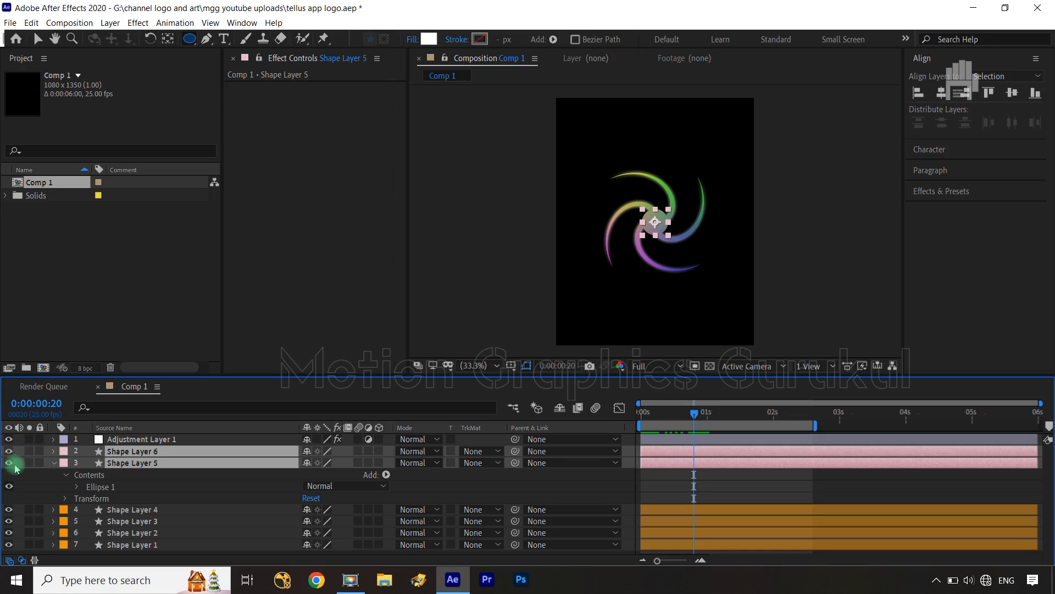
key("s")
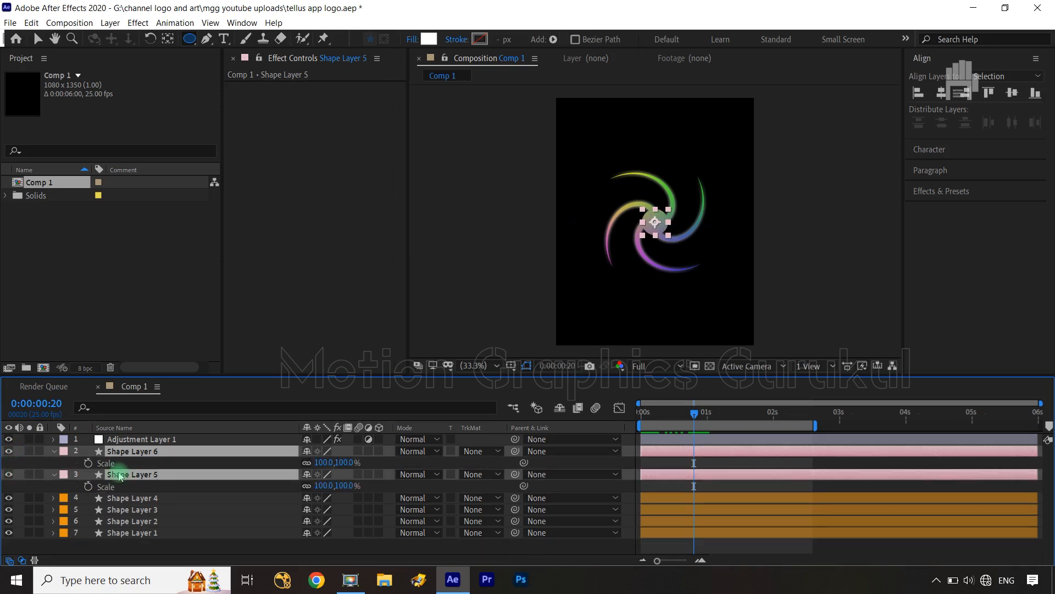
left_click(89, 463)
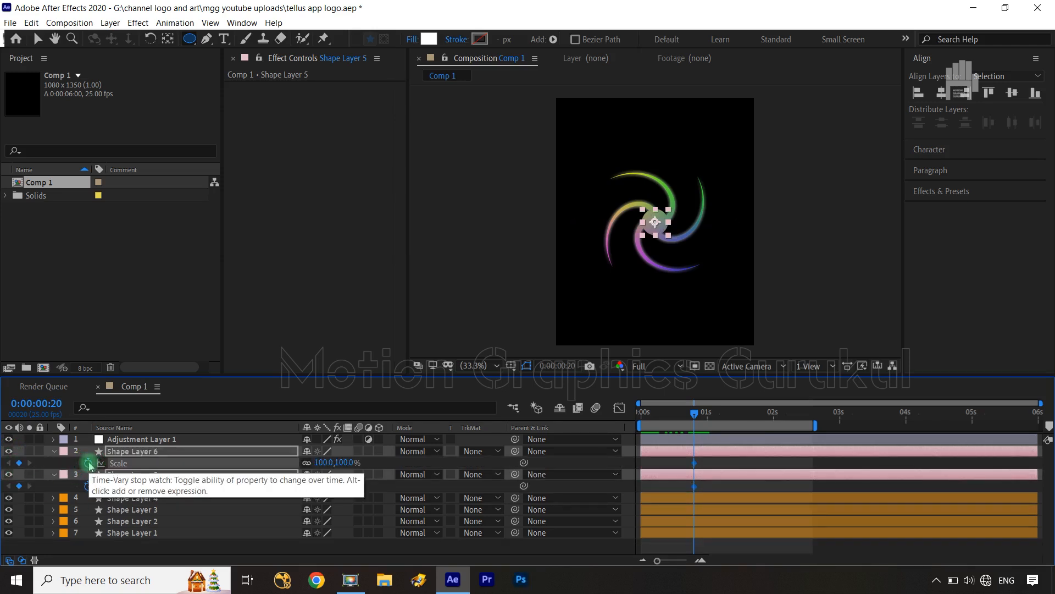
Add further Scale keyframes to Shape Layers 5 and 6 at 0:00:01:05 and 0:00:01:09.
key("shift+Page_Down")
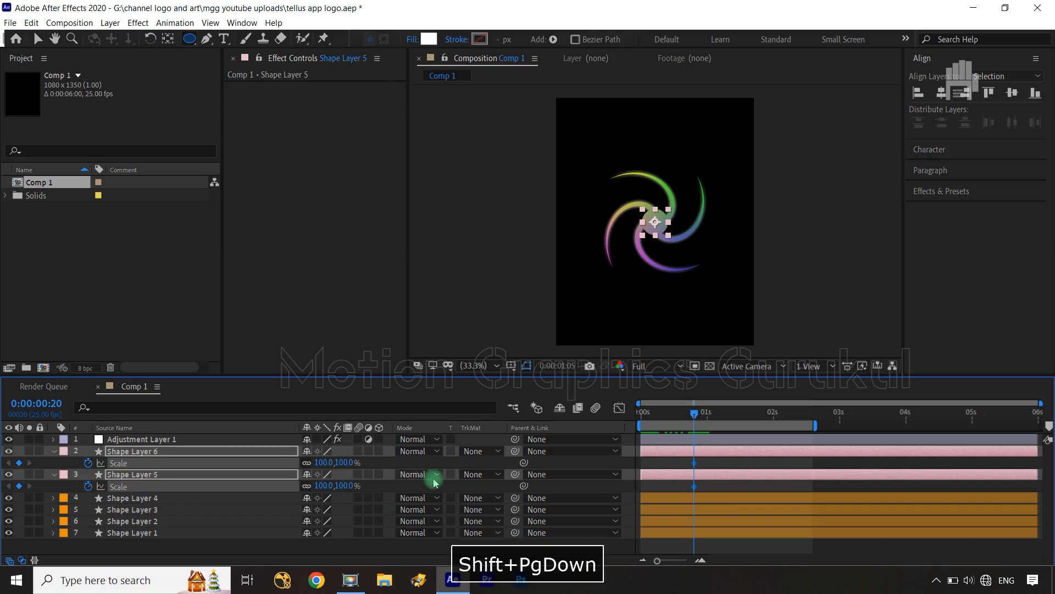
key("ctrl+Right")
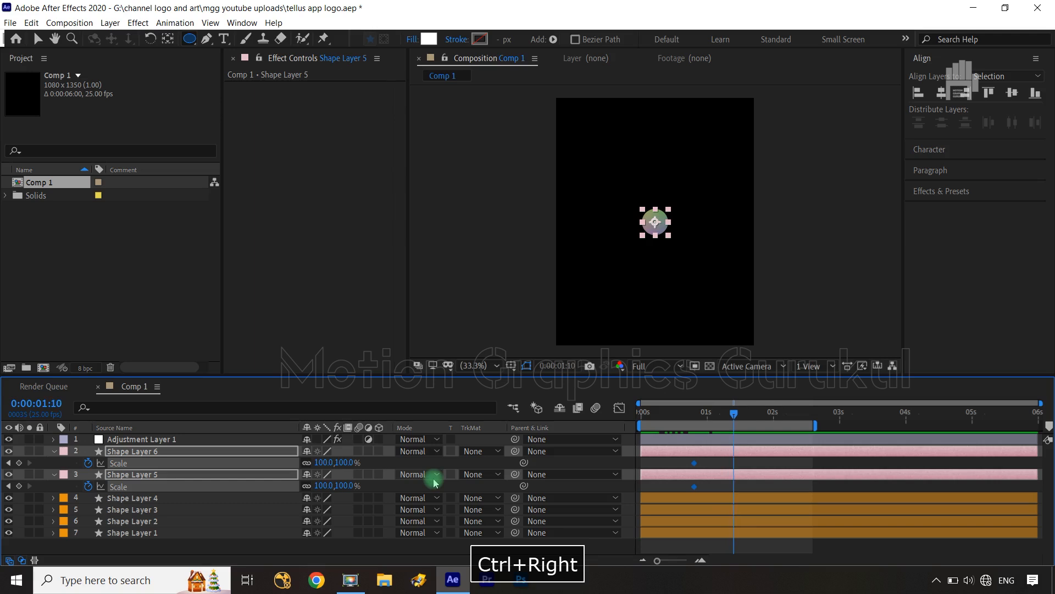
left_click(19, 463)
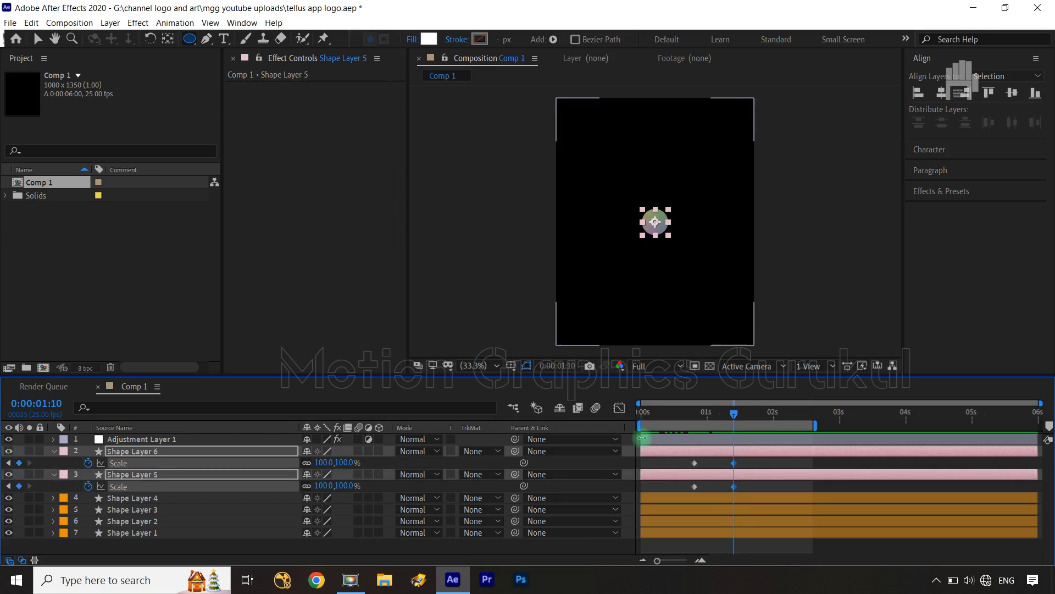
key("ctrl+Left")
key("ctrl+Left")
key("ctrl+Left")
left_click_drag(733, 468, 725, 470)
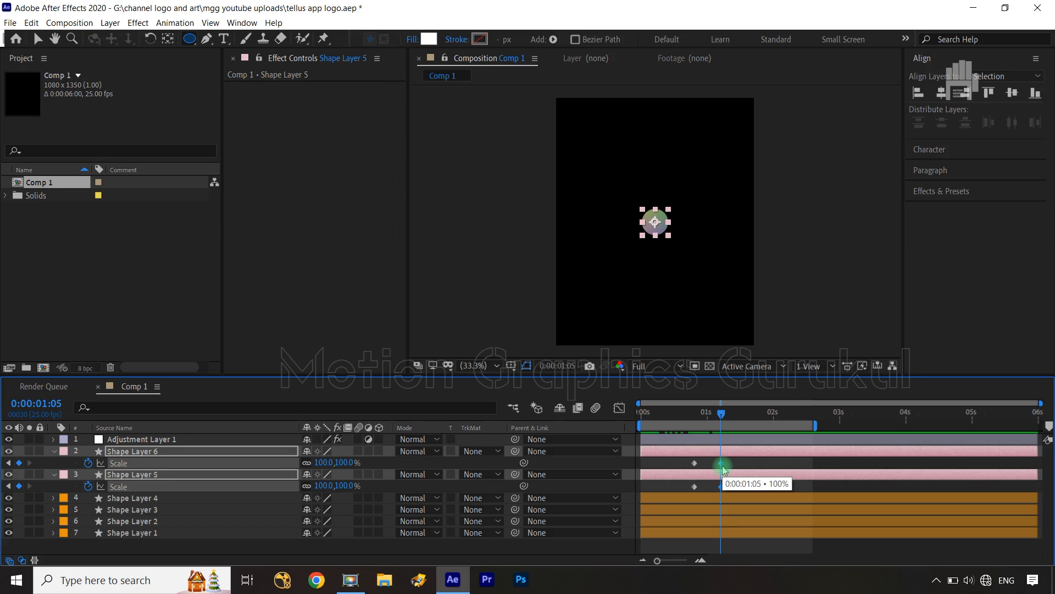
key("ctrl+Right")
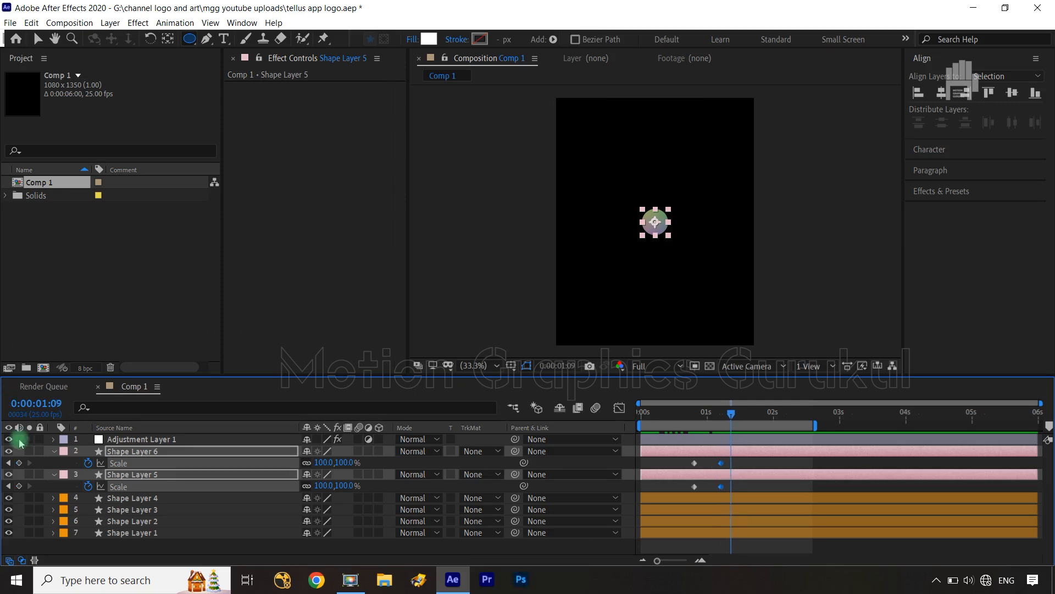
left_click(19, 463)
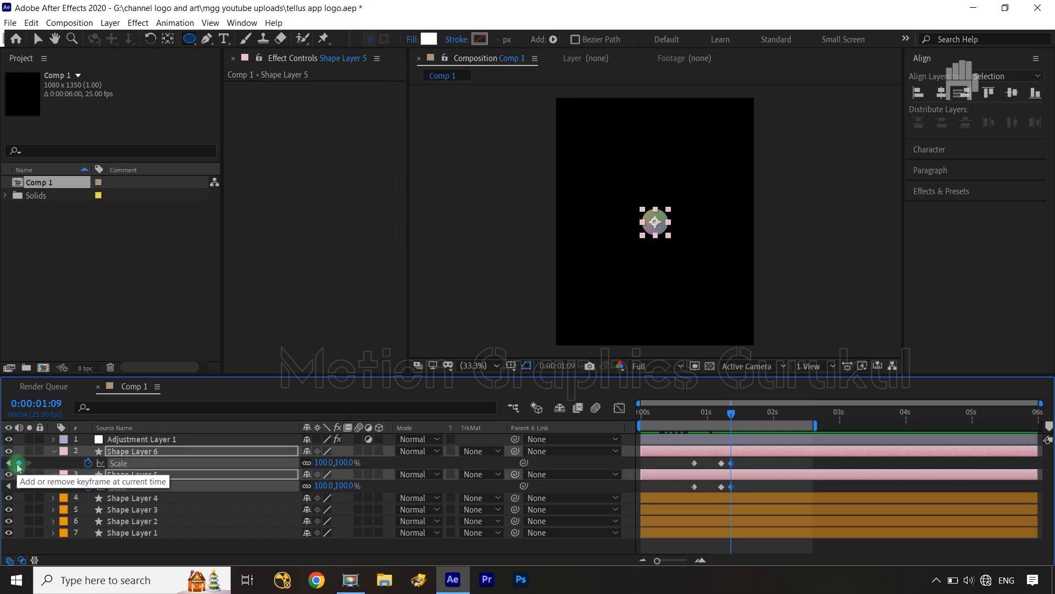
Set the Scale of both circle layers to 0% at 0:00:00:20.
left_click_drag(730, 416, 695, 415)
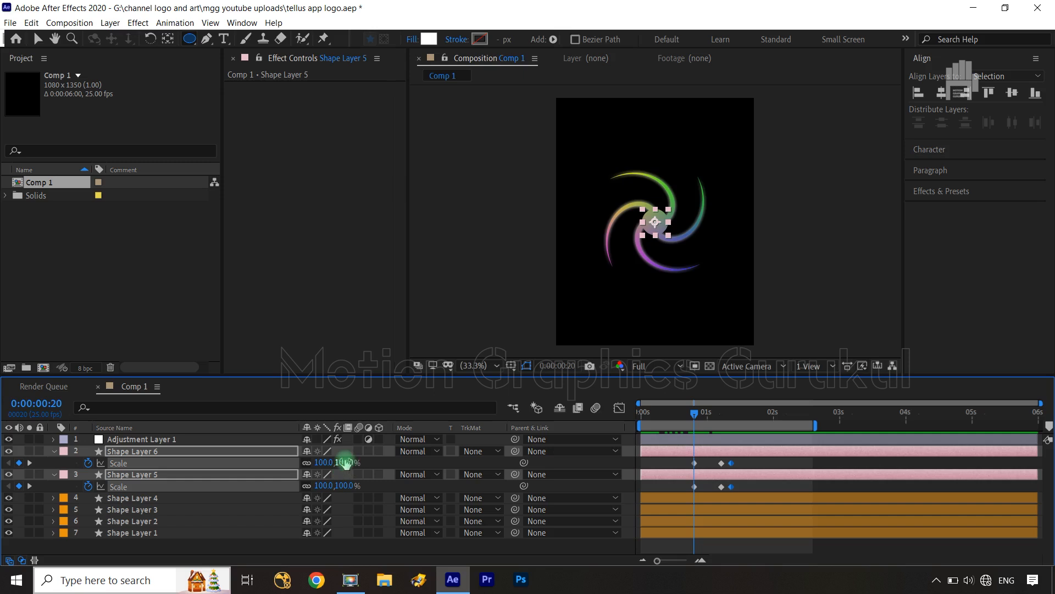
type("0")
key("Return")
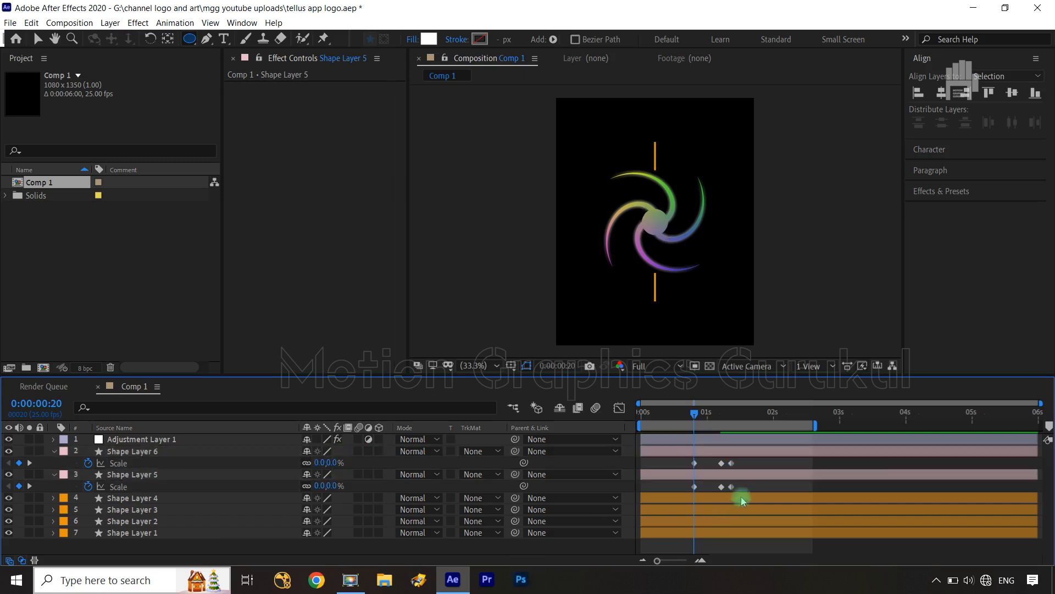
Set Shape Layer 5's Scale to 150% at the 0:00:01:05 keyframe.
left_click_drag(695, 415, 731, 419)
left_click(263, 487)
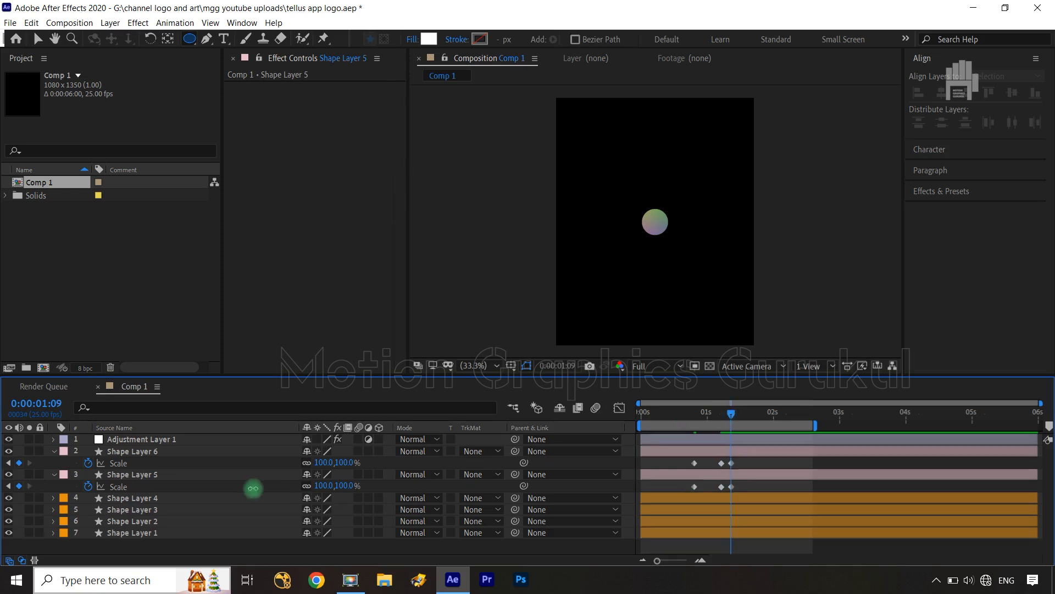
left_click(16, 499)
left_click(8, 486)
left_click(350, 484)
left_click_drag(349, 486, 382, 486)
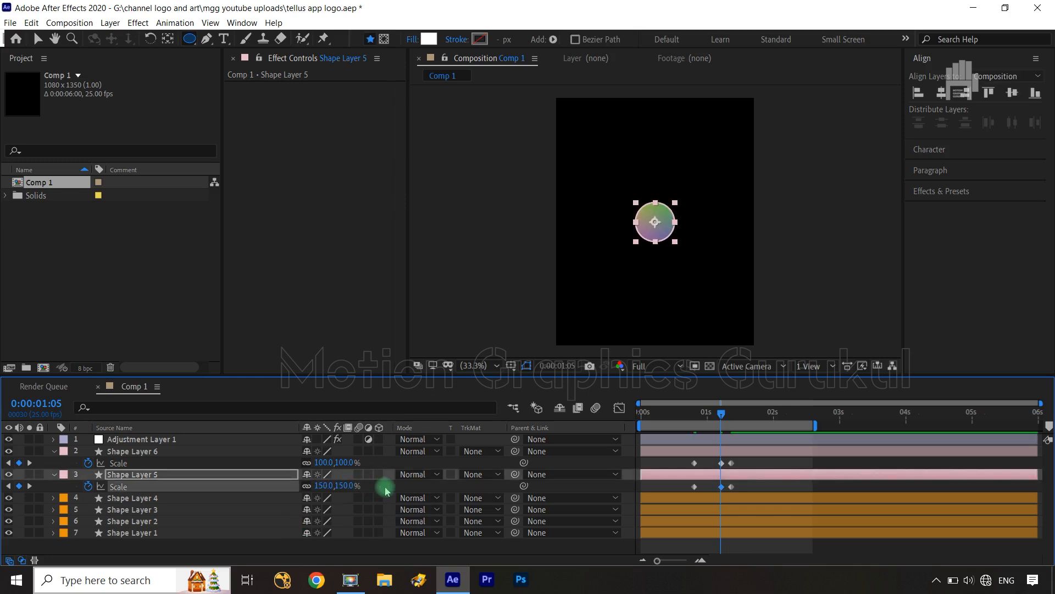
Apply Easy Ease to all Scale keyframes of Shape Layers 5 and 6 and inspect their speed graph.
left_click_drag(759, 466, 683, 492)
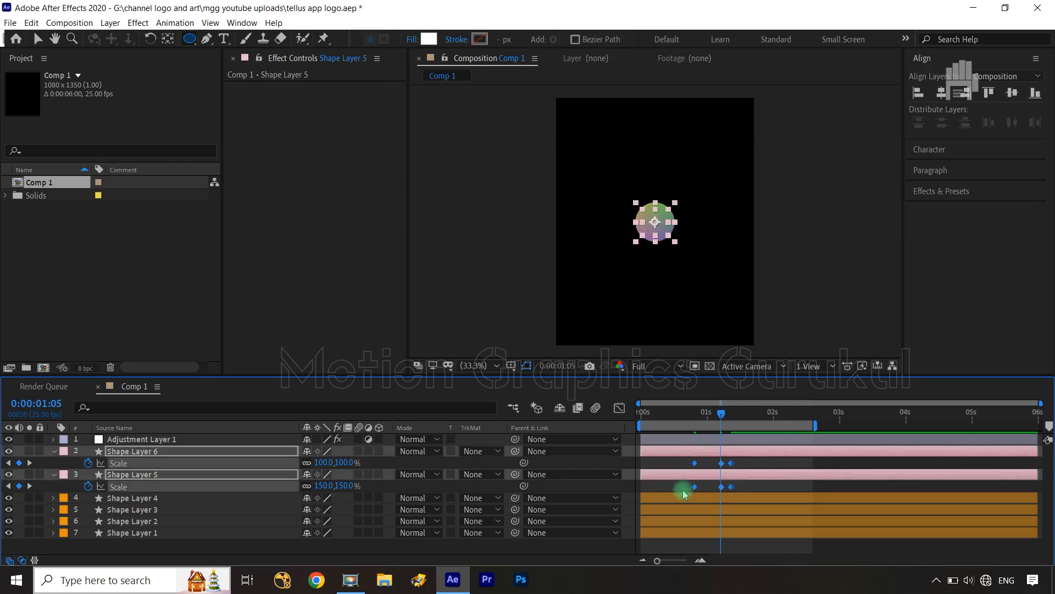
key("F9")
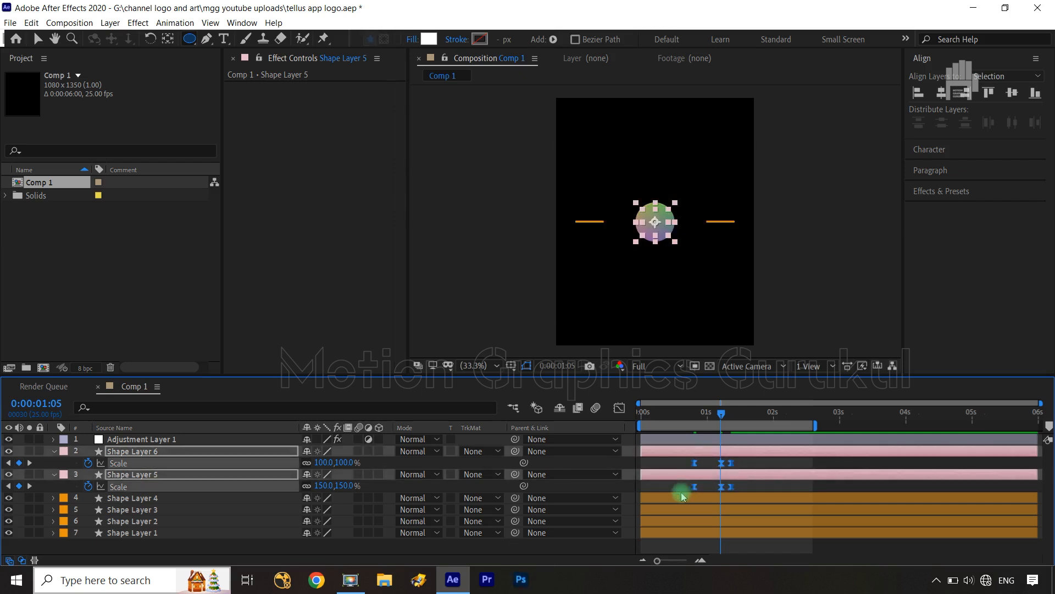
left_click(619, 409)
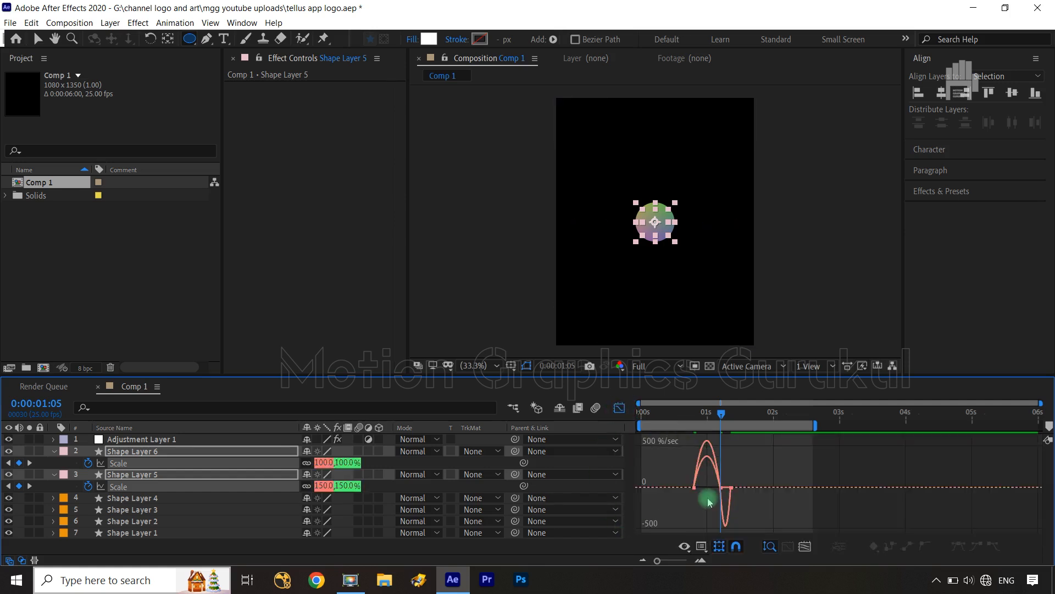
scroll(709, 501, "up", 3)
scroll(709, 501, "up", 3)
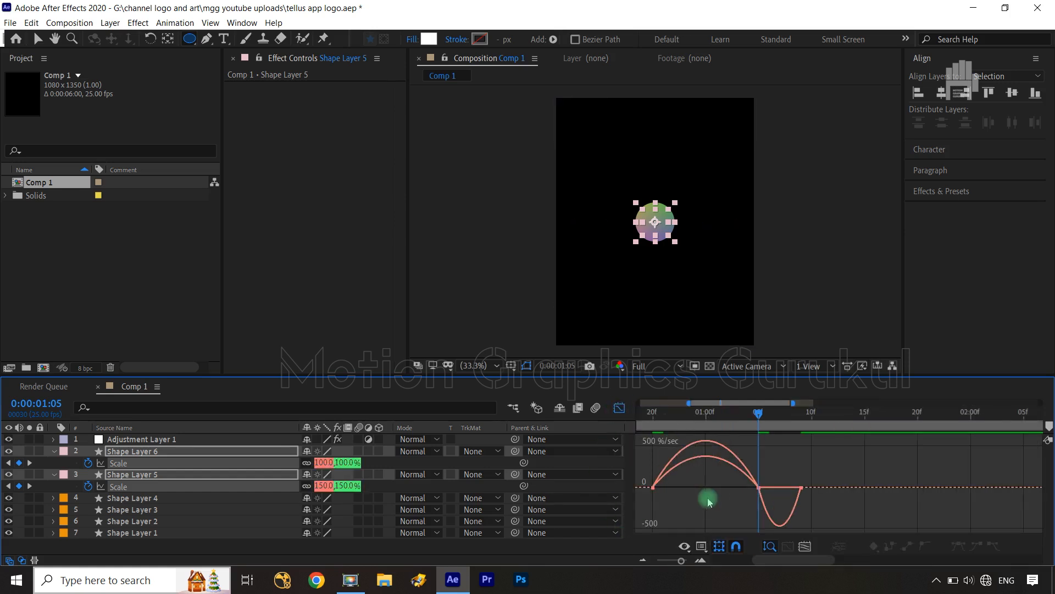
left_click(619, 409)
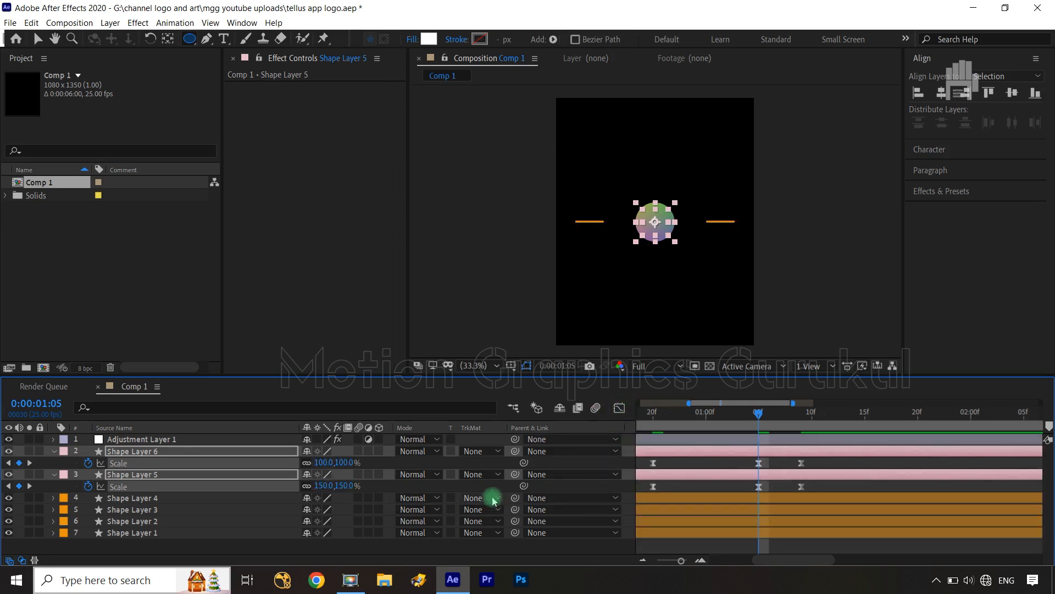
Set Shape Layer 6's Scale to 150% at the 0:00:01:05 keyframe.
left_click(480, 467)
left_click(351, 463)
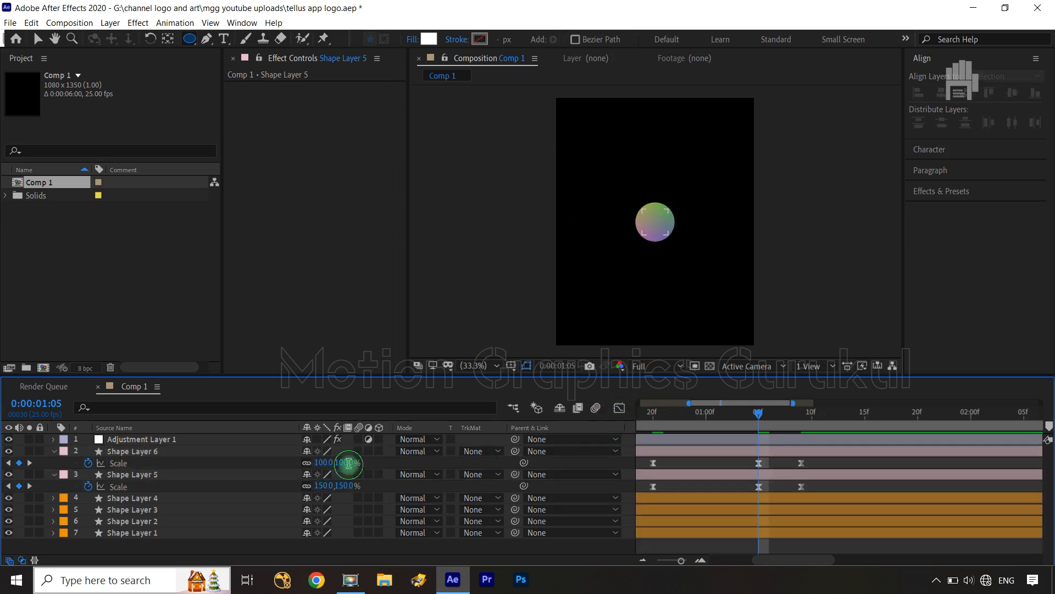
type("150")
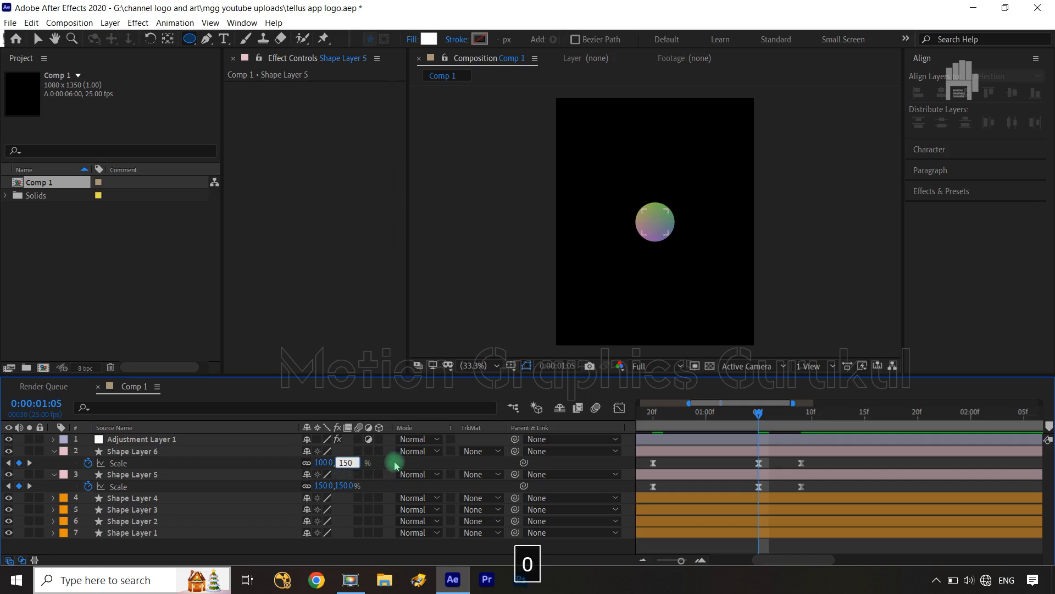
left_click(395, 463)
left_click(829, 430)
left_click(273, 459)
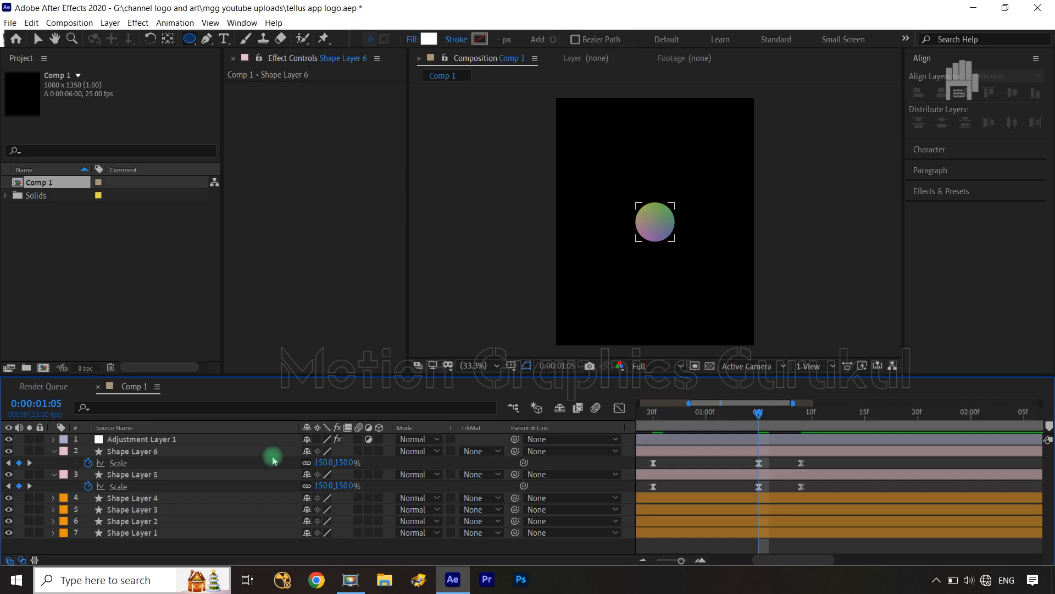
Reshape Shape Layer 6's Scale speed curve so the growth peaks early, and adjust the outgoing handle at 0:00:01:05.
left_click_drag(818, 466, 647, 498)
left_click(830, 463)
left_click_drag(823, 461, 646, 470)
left_click(623, 408)
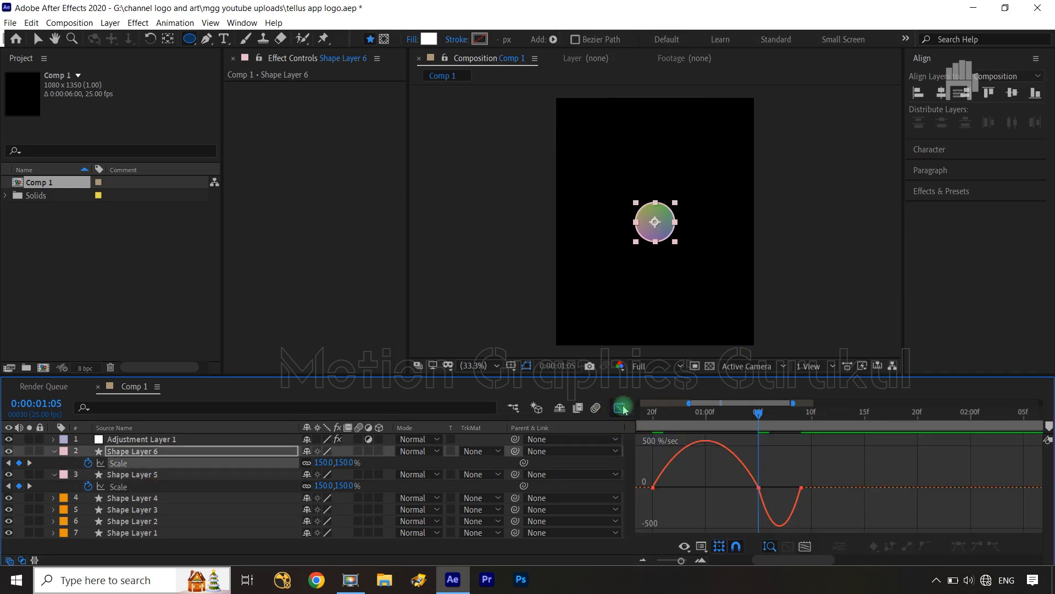
left_click_drag(785, 471, 687, 488)
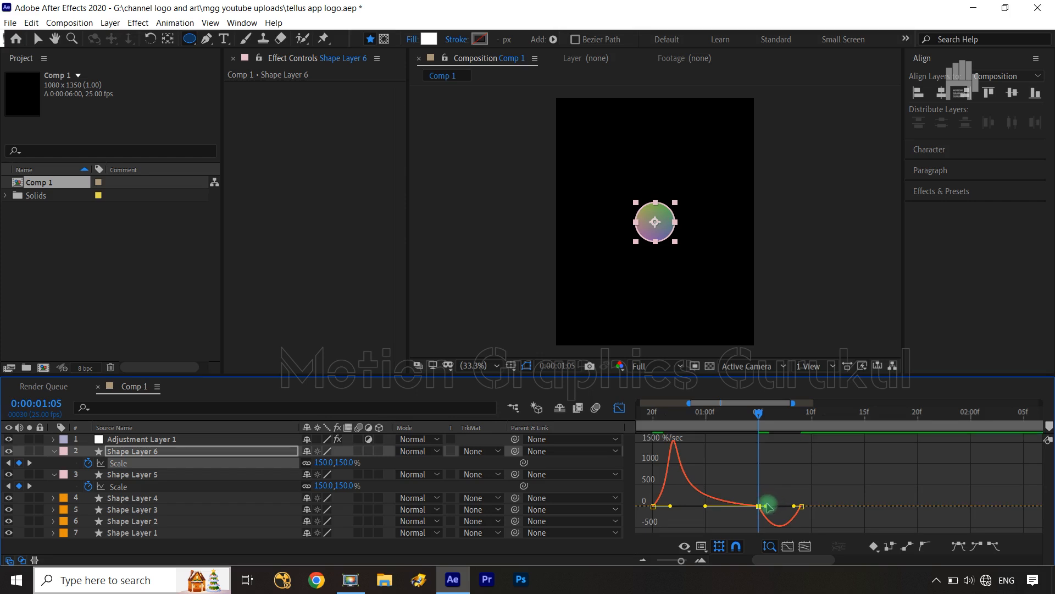
left_click_drag(766, 507, 612, 497)
left_click(621, 410)
Reshape Shape Layer 5's Scale speed curve so growth peaks early and shrinking peaks late, and return to the composition's start.
left_click(619, 408)
left_click_drag(941, 468, 844, 493)
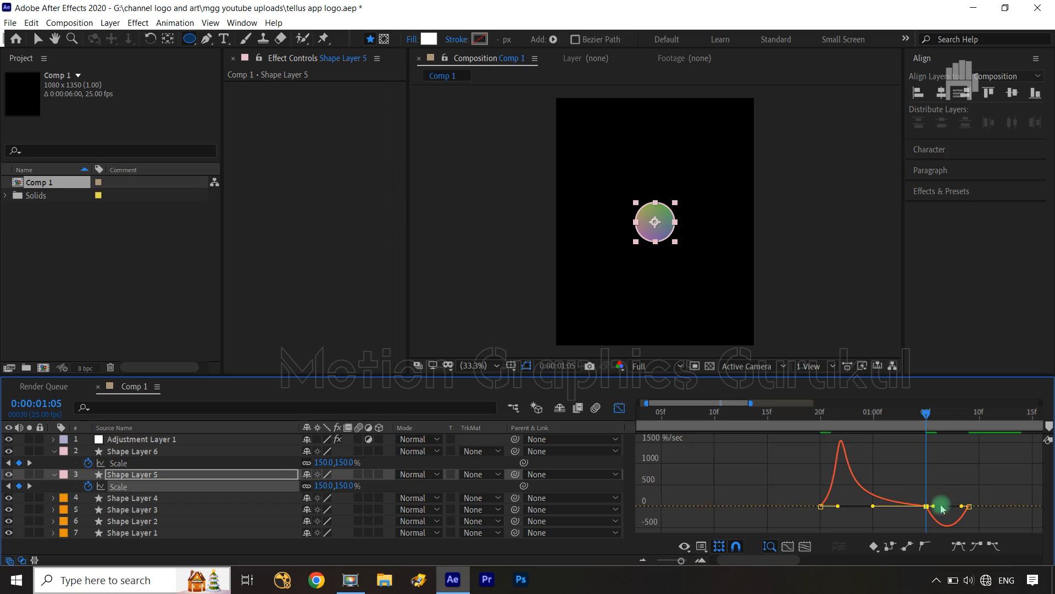
left_click_drag(934, 505, 968, 502)
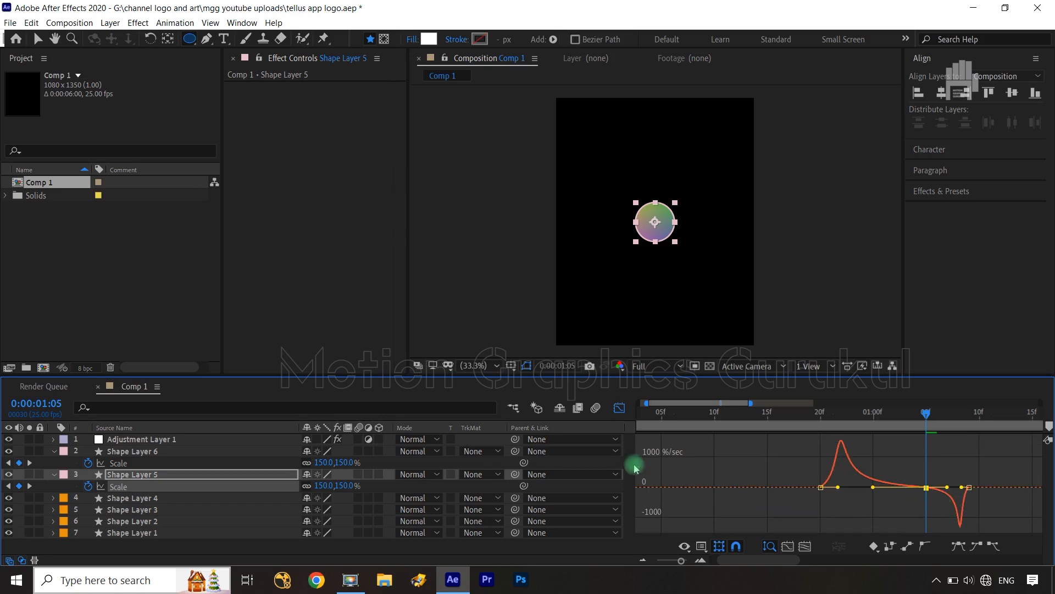
left_click(619, 408)
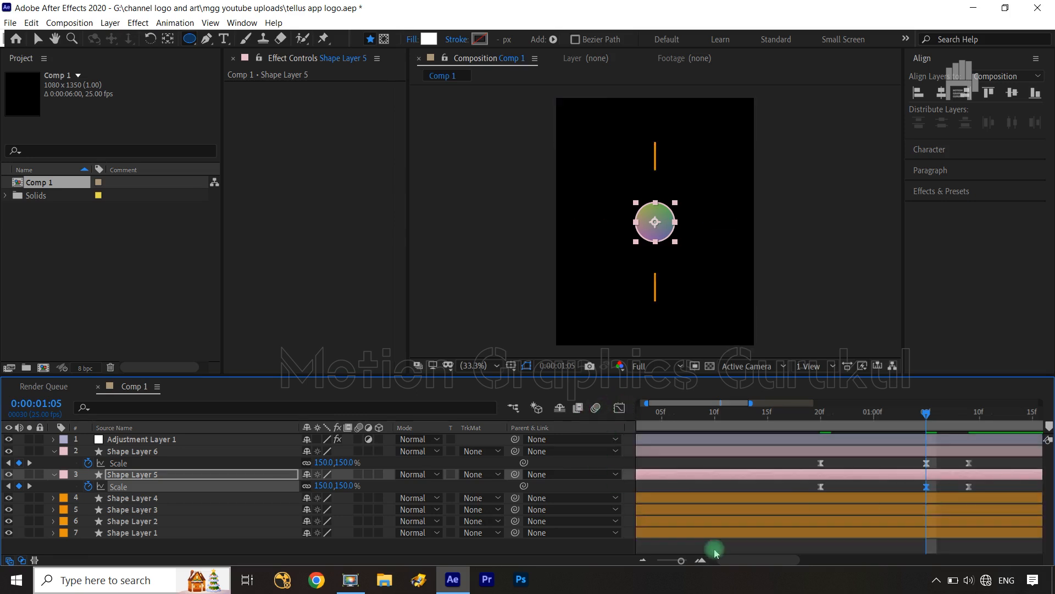
left_click_drag(678, 560, 643, 560)
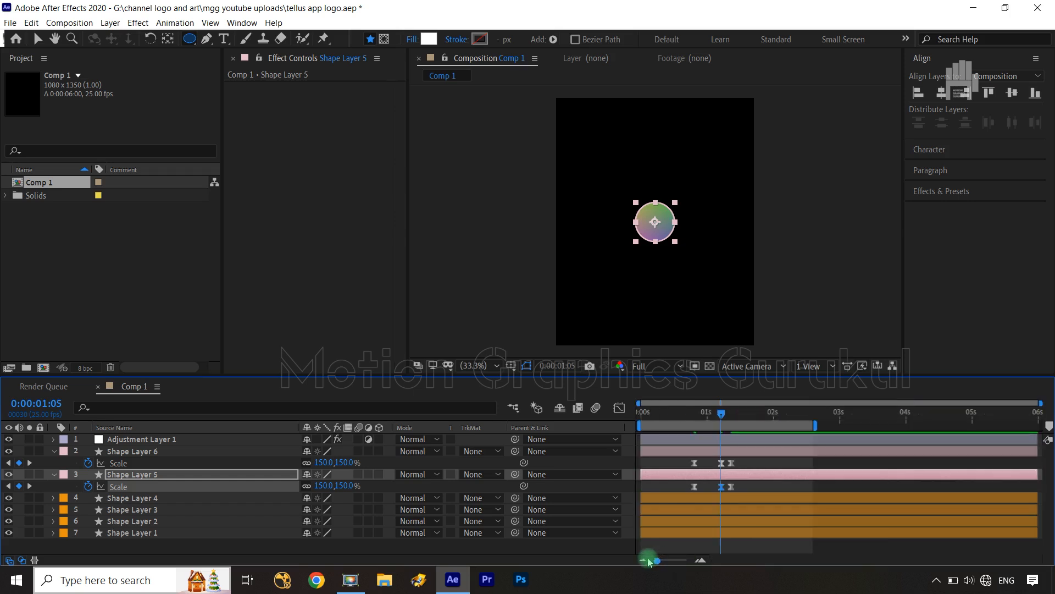
left_click(707, 412)
left_click_drag(624, 424, 578, 451)
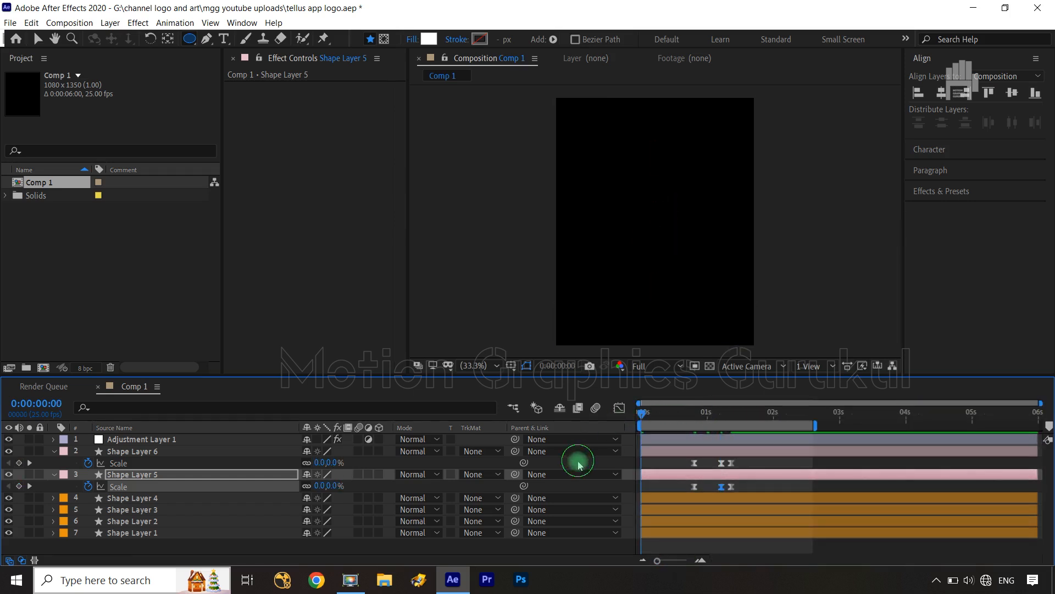
Preview the logo animation from the start to check the circles' overshoot timing.
left_click(578, 464)
key("space")
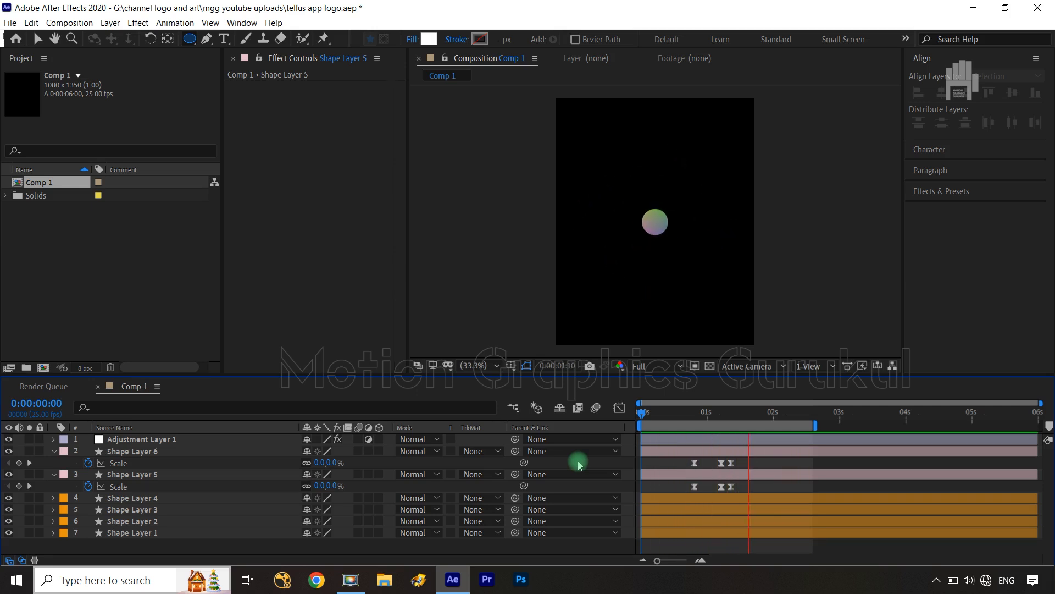
key("space")
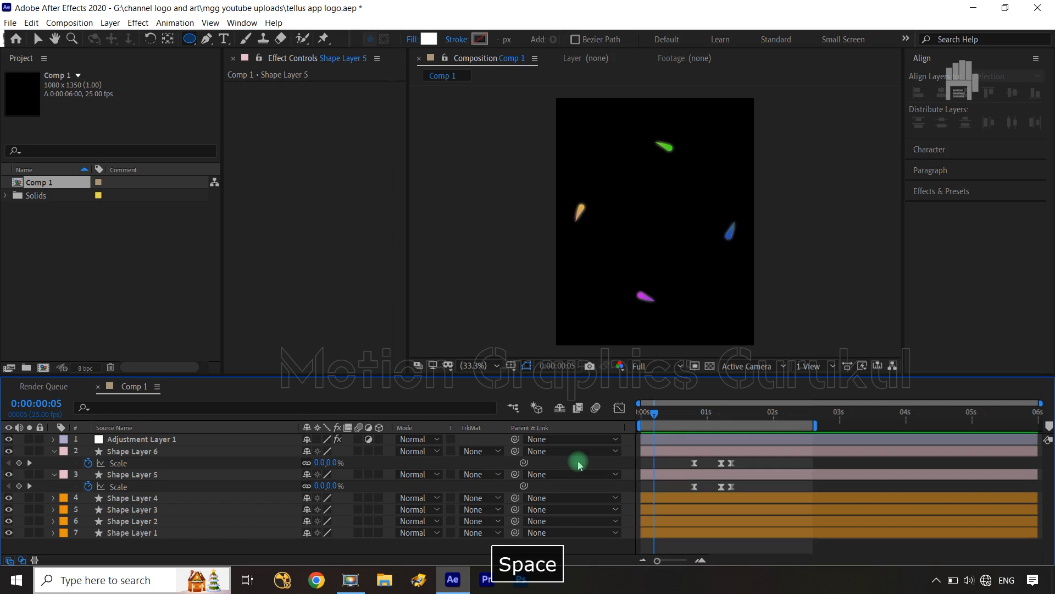
Switch Shape Layer 6's Scale to the value graph and steepen the start of the curve at its first keyframe.
left_click_drag(749, 464, 671, 464)
left_click(619, 408)
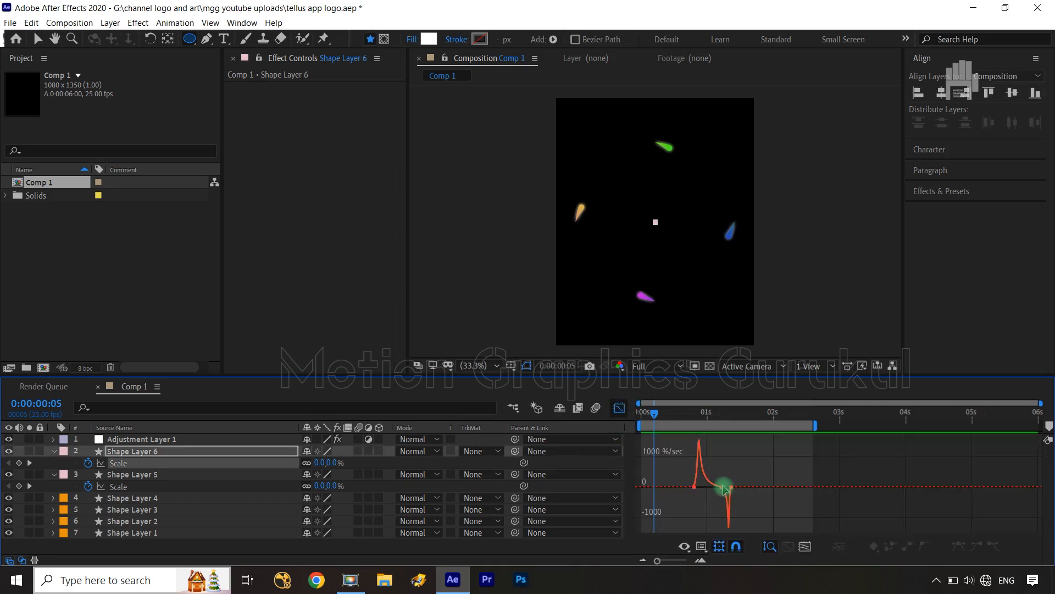
right_click(722, 485)
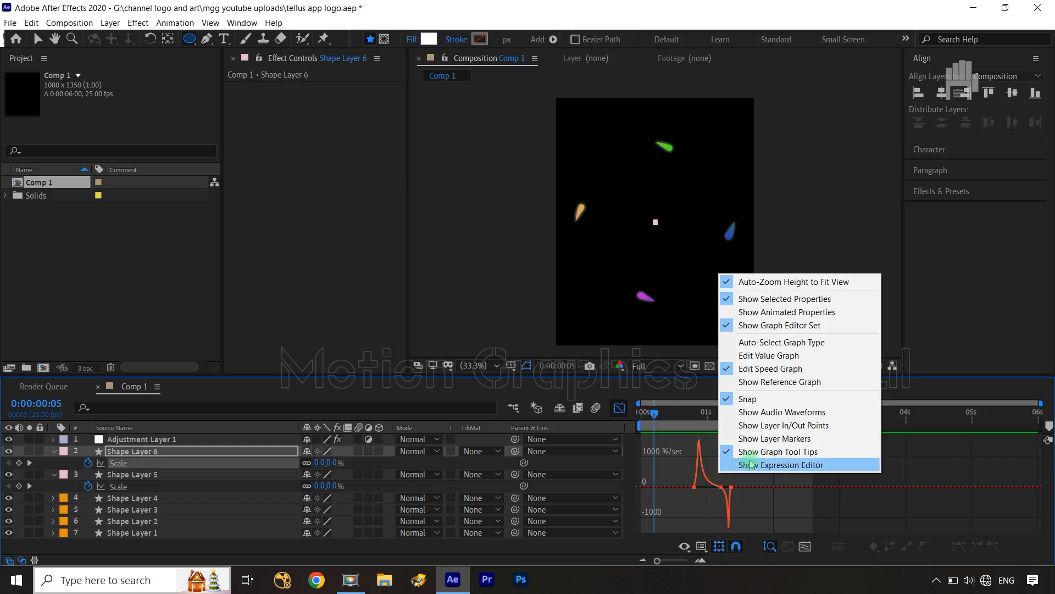
left_click(760, 356)
left_click_drag(717, 510, 695, 501)
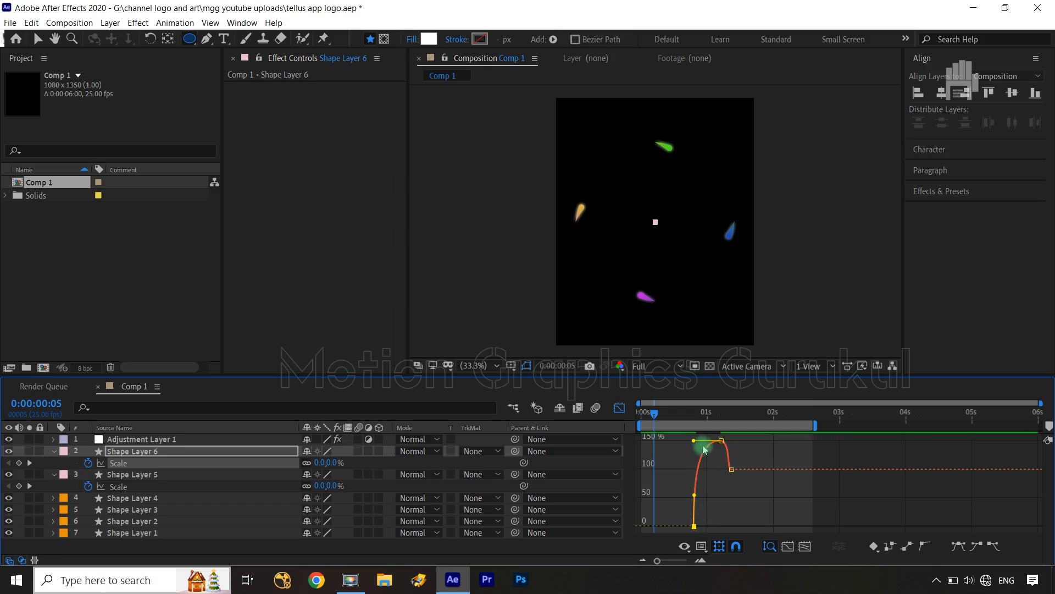
left_click(621, 408)
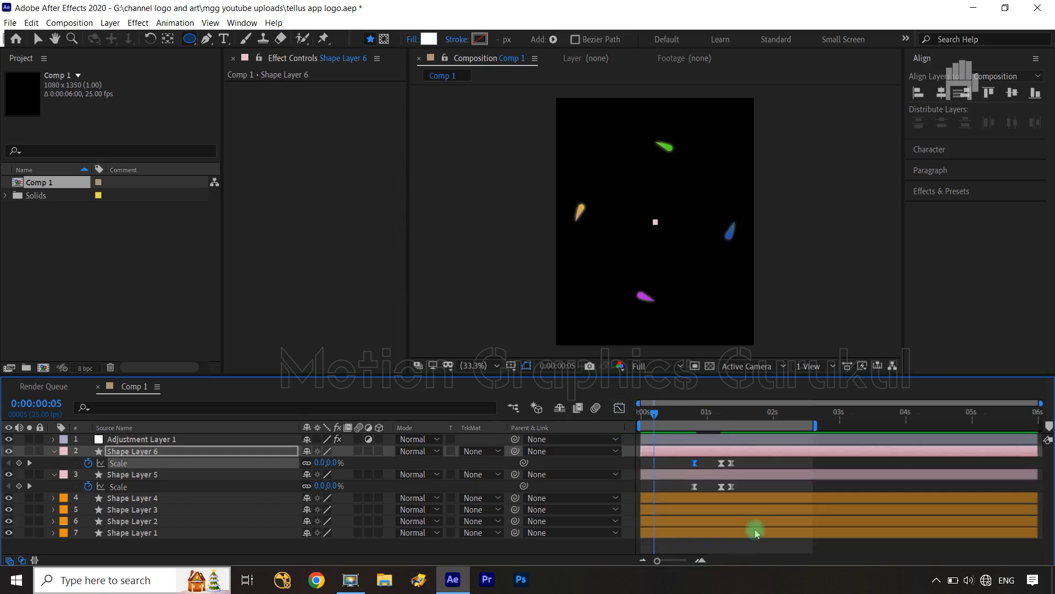
Steepen the start of Shape Layer 5's Scale value curve at its first keyframe in the same way.
left_click(695, 487)
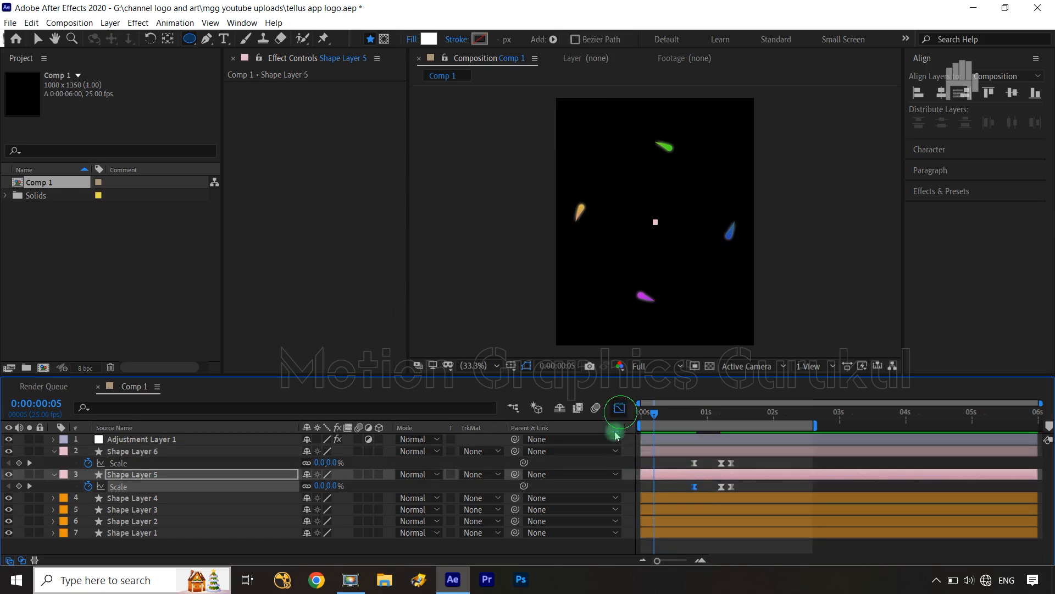
left_click(620, 410)
left_click_drag(699, 518, 695, 502)
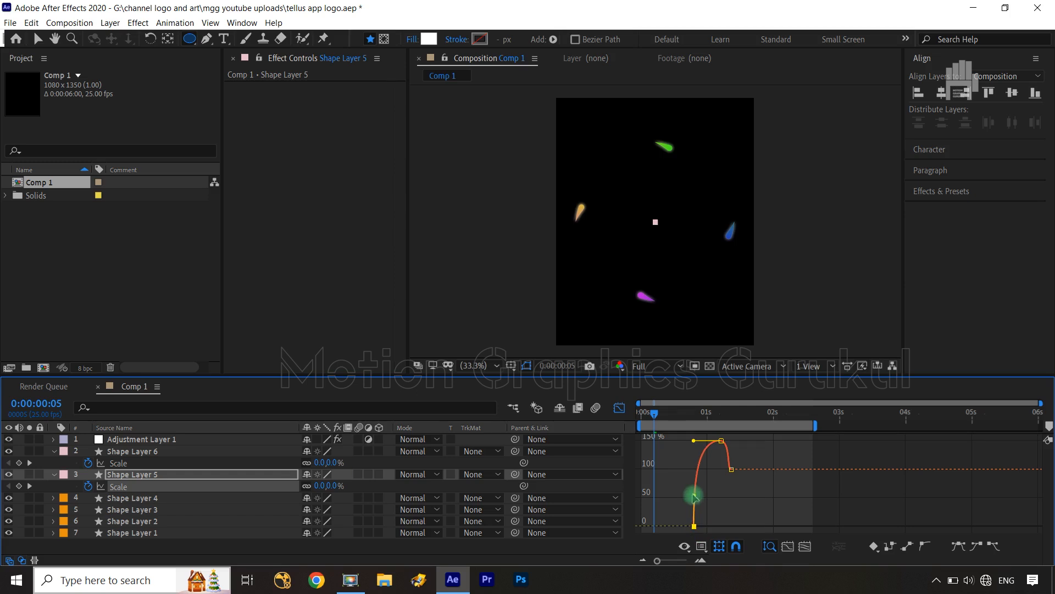
left_click(620, 407)
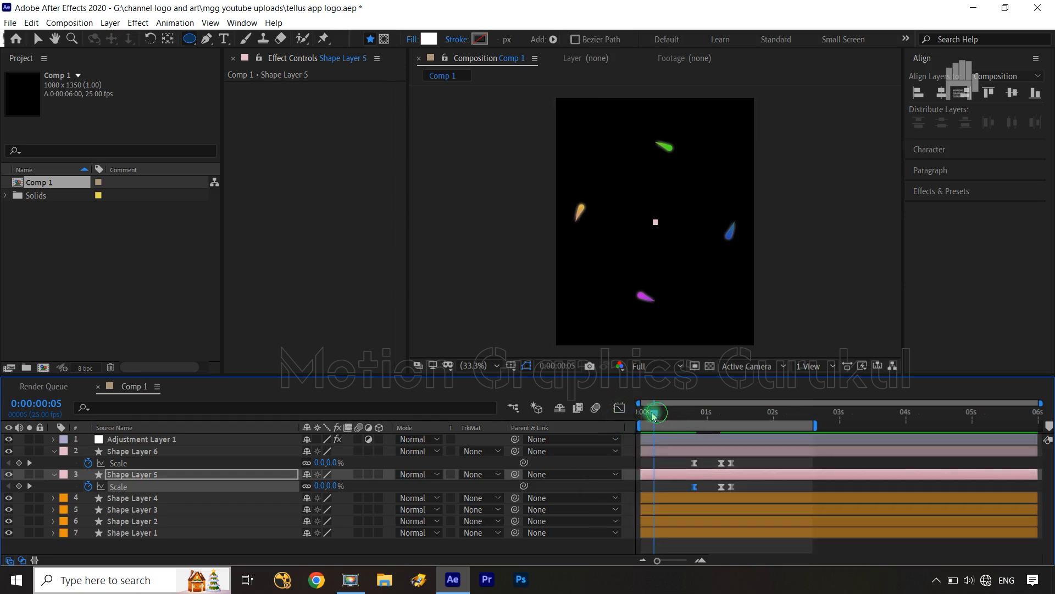
Play the animation from 0:00:00:00 to review the revised circle growth.
left_click_drag(654, 415, 615, 415)
left_click(600, 546)
key("space")
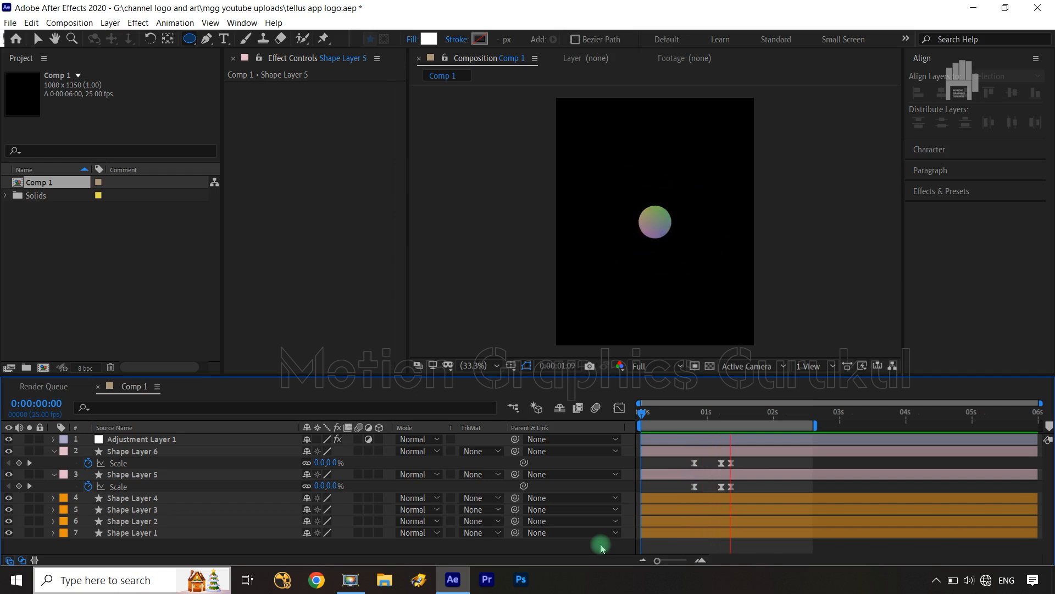
key("space")
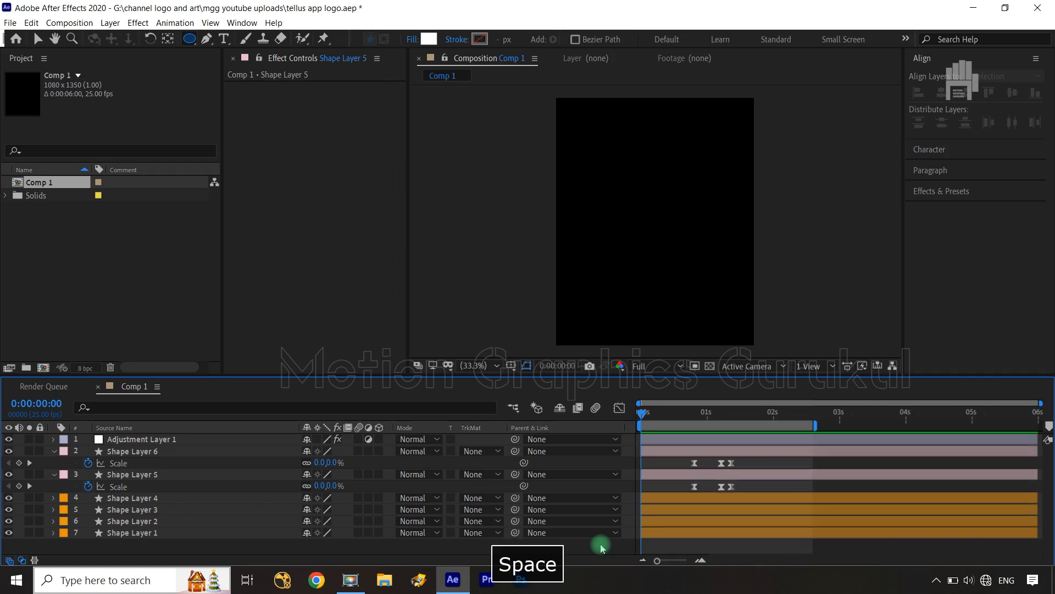
Set the Scale of Shape Layers 6 and 5 to 60% at their last keyframes, 0:00:01:09.
left_click_drag(641, 415, 733, 435)
left_click(264, 466)
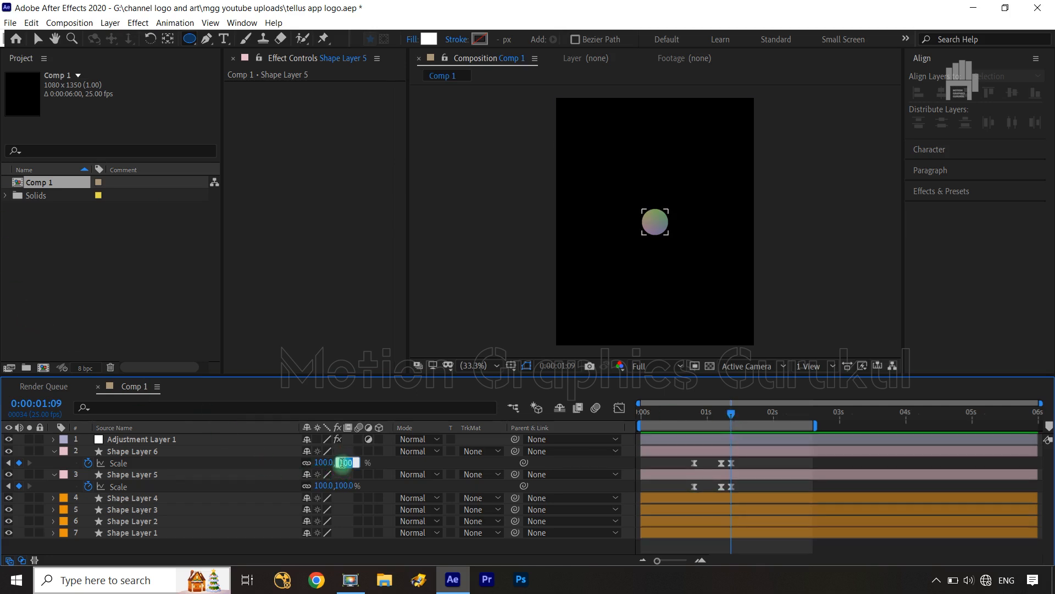
type("60")
left_click(393, 464)
left_click(350, 486)
type("60")
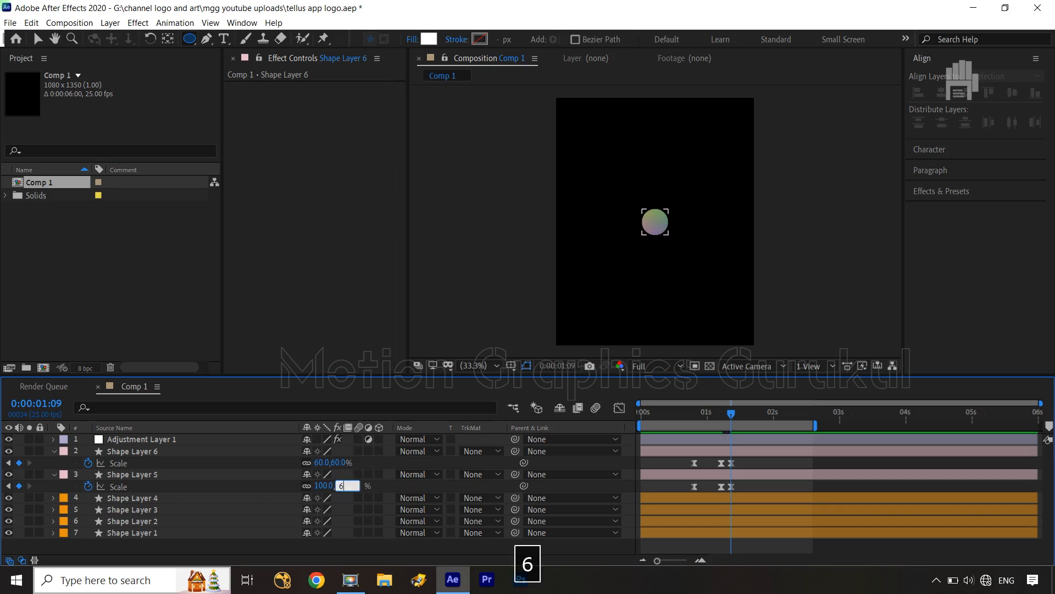
left_click(386, 489)
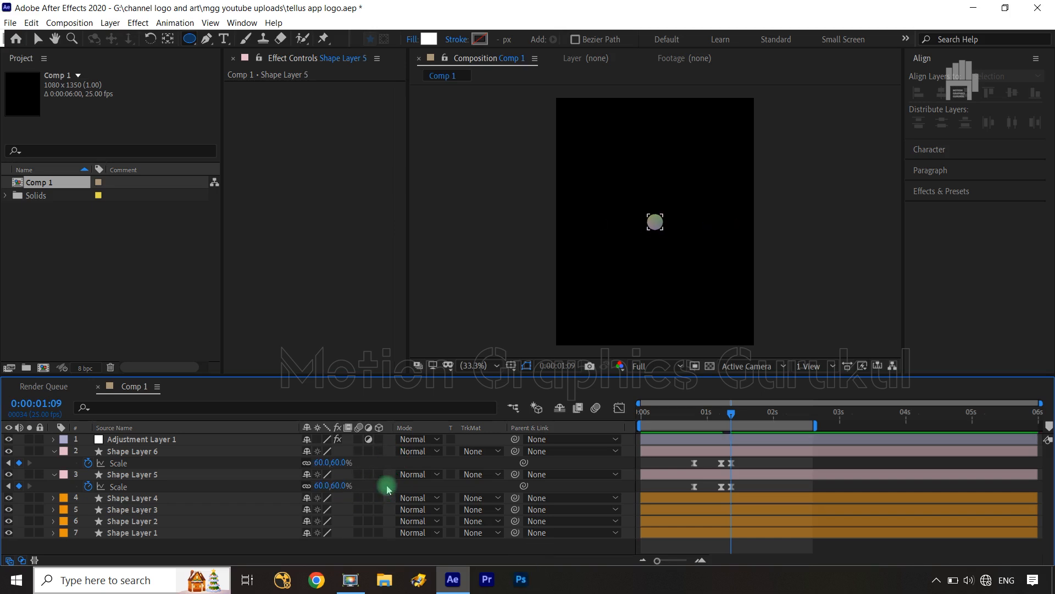
left_click(853, 267)
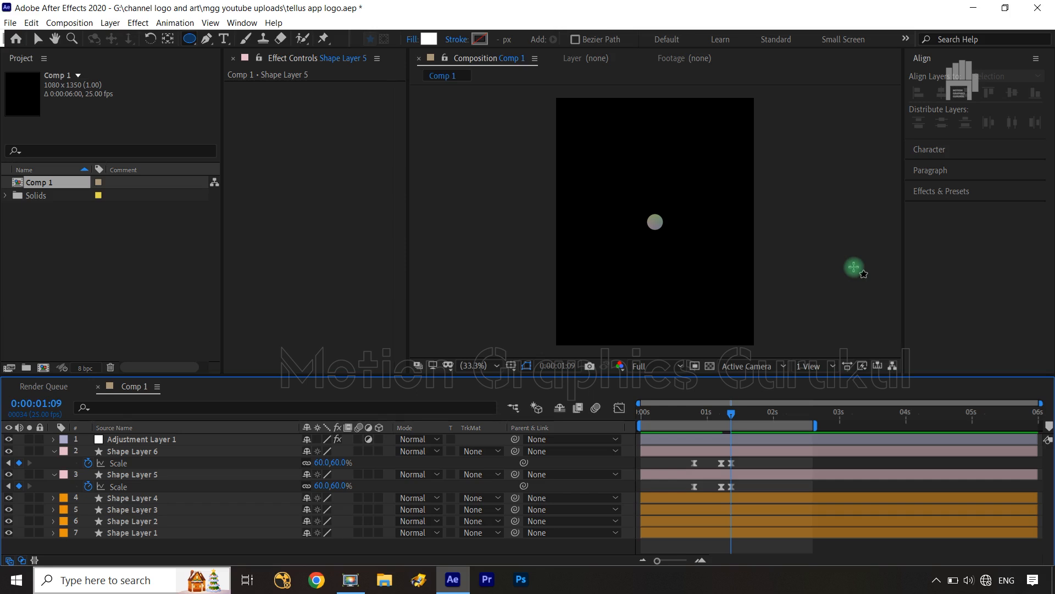
Play the composition from its beginning to check how the circles settle at 60% scale.
left_click_drag(731, 417, 632, 418)
left_click(597, 467)
key("space")
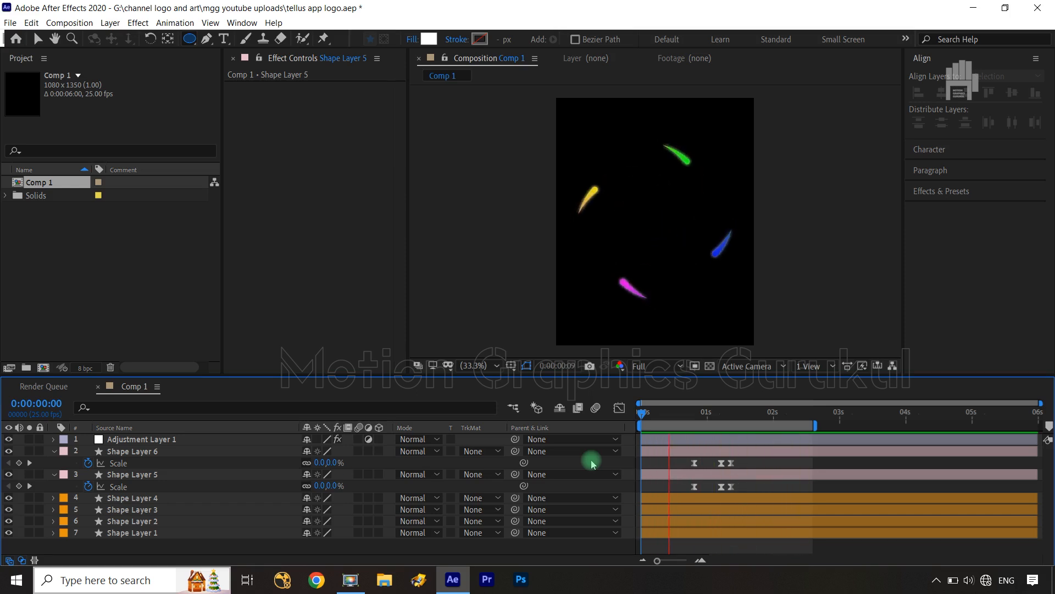
key("space")
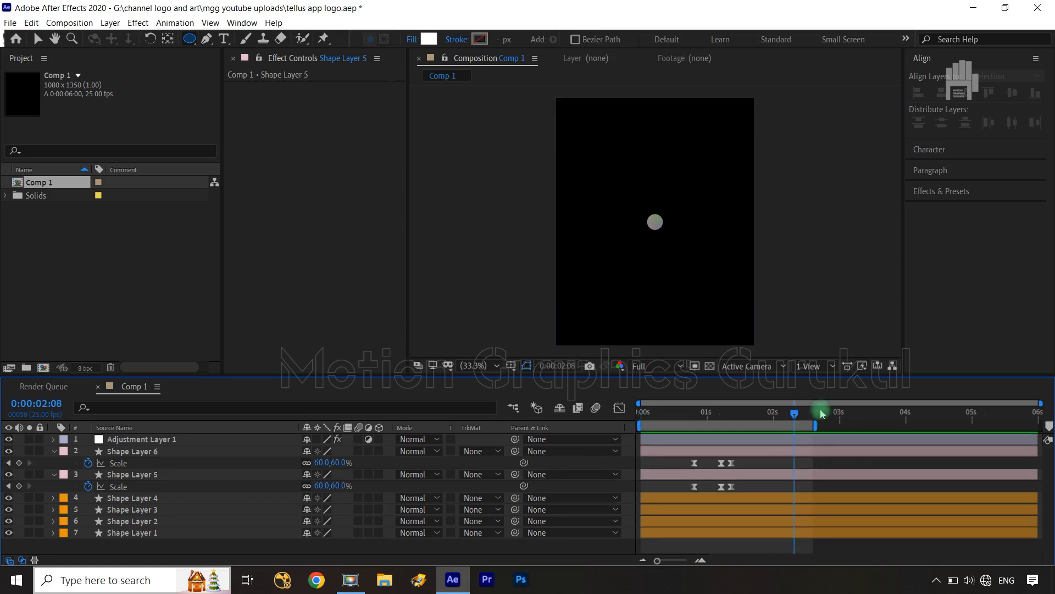
Add Position keyframes to Shape Layers 6 and 5 at 0:00:01:08 and reveal all their keyframed properties.
left_click_drag(794, 410, 740, 411)
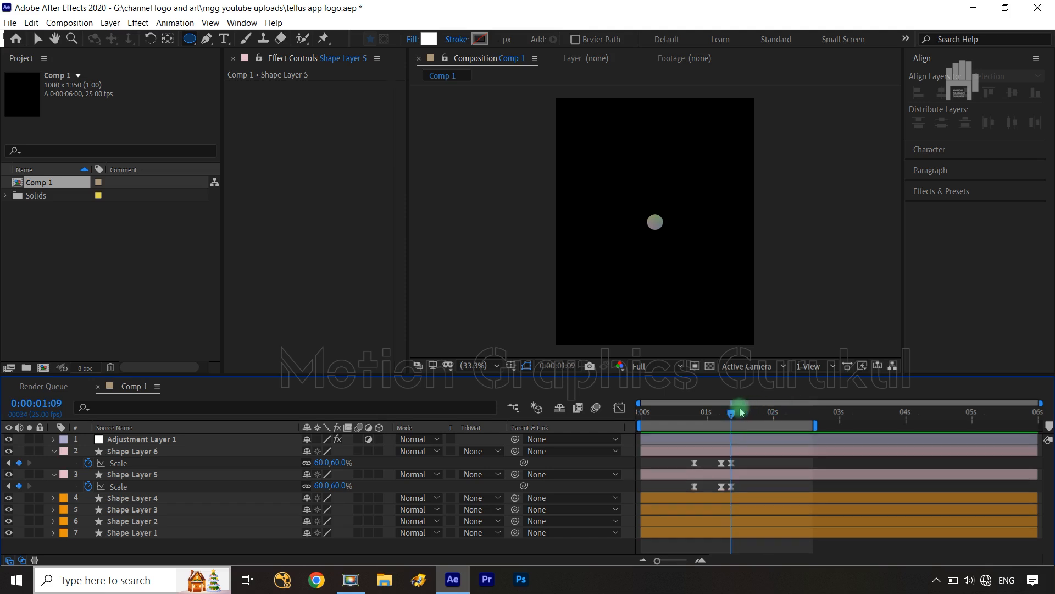
key("ctrl+Left")
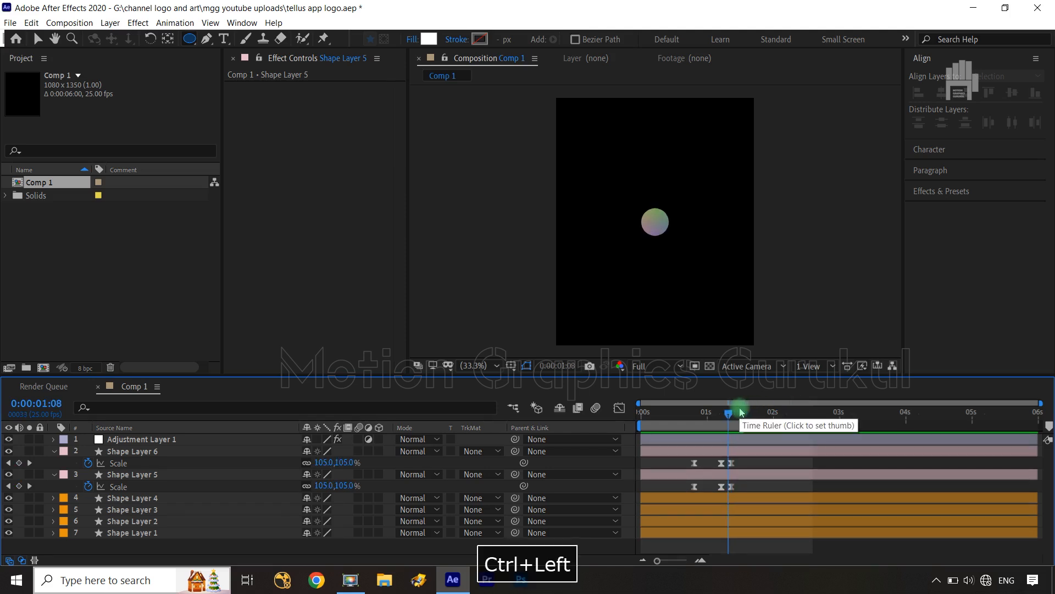
left_click(146, 450)
left_click(158, 478, "shift")
key("p")
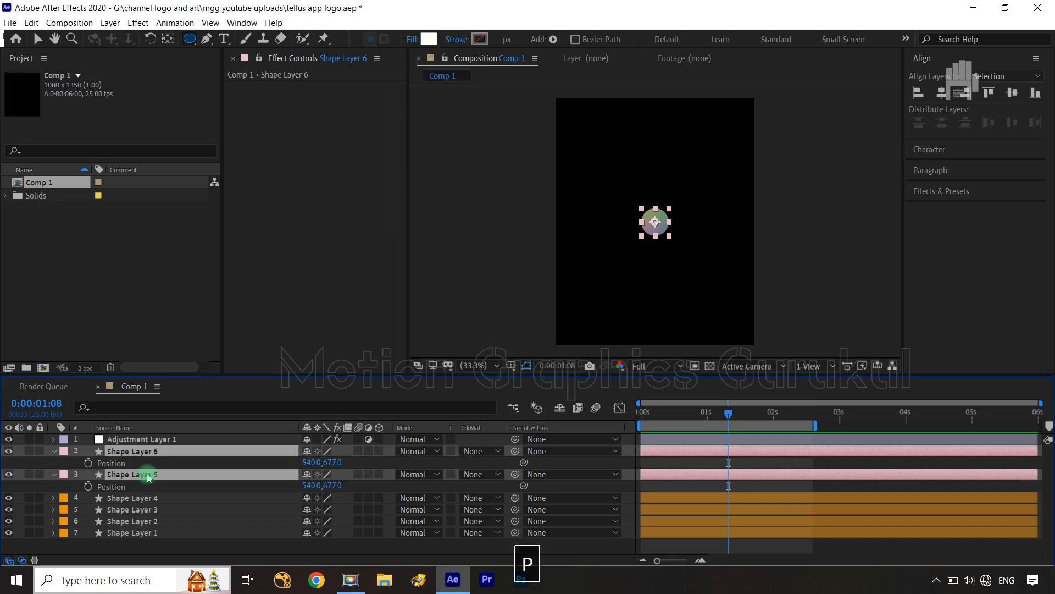
left_click(89, 462)
left_click(88, 486)
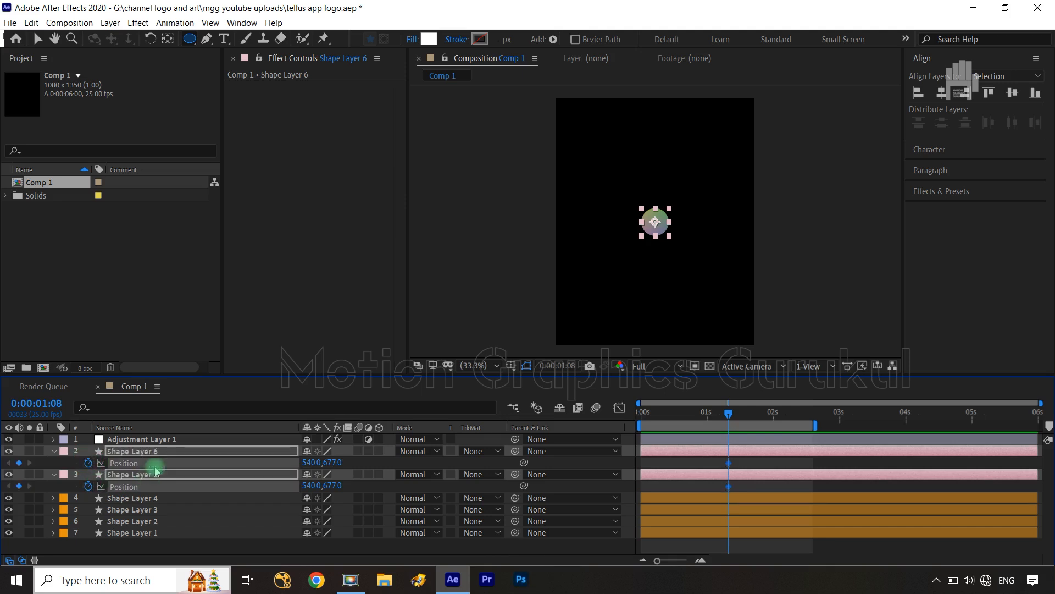
key("u")
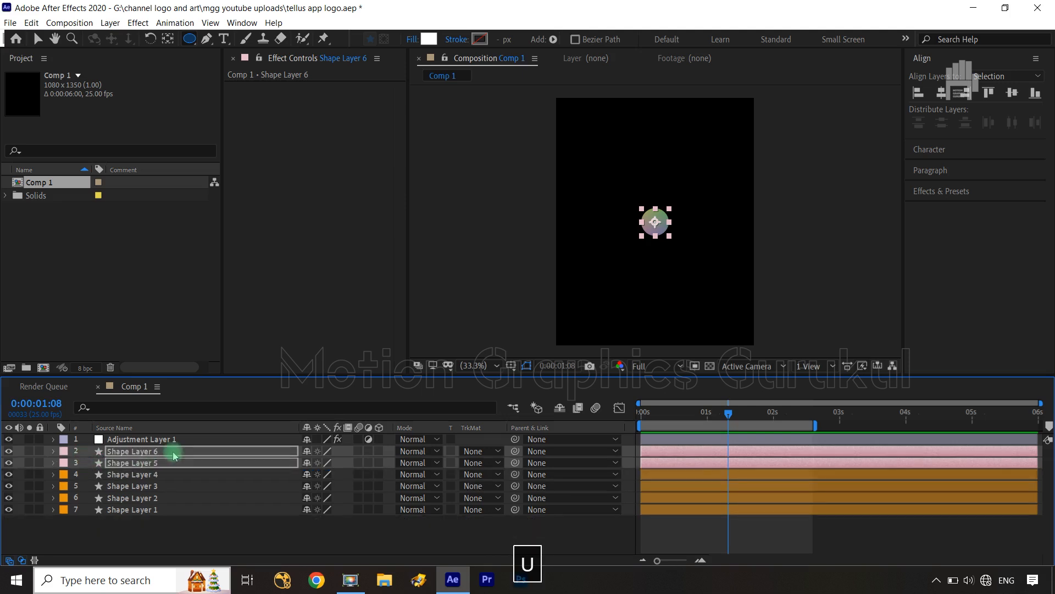
key("u")
Set the X Position of both Shape Layers 6 and 5 to 600 at 0:00:01:18.
key("shift+Page_Down")
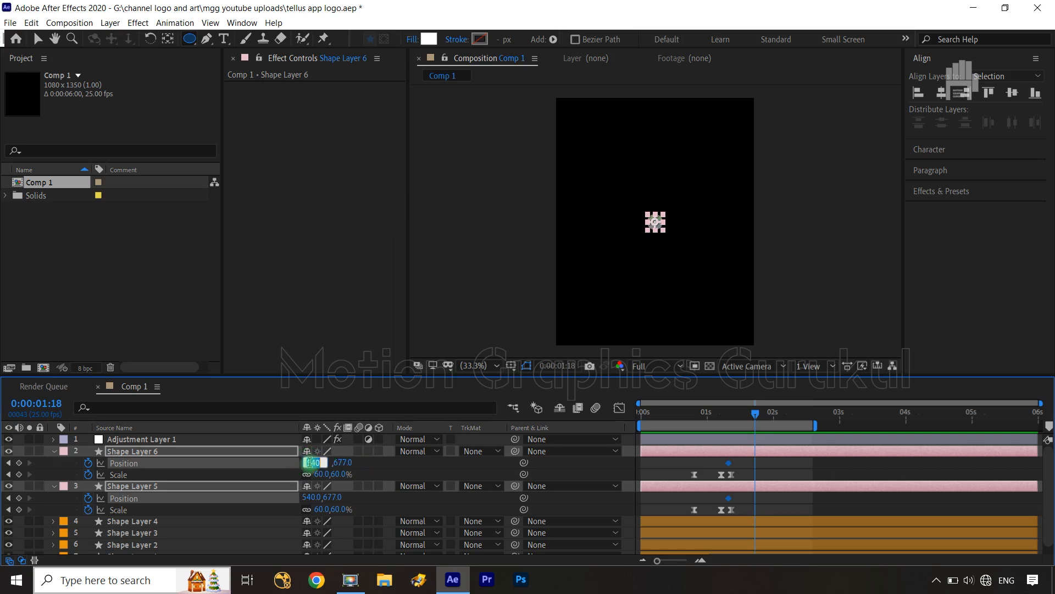
type("600")
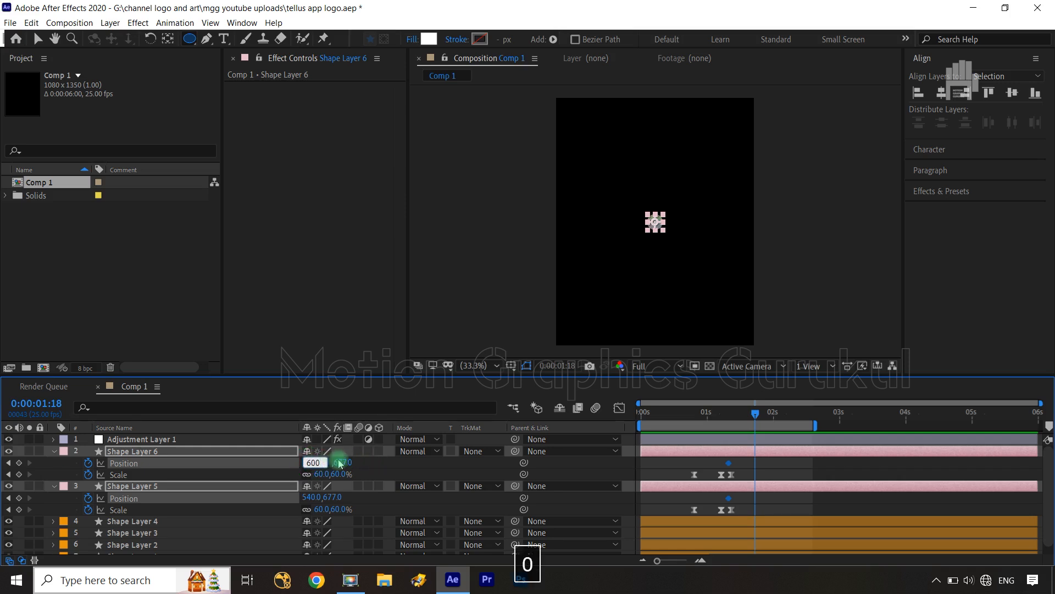
key("Return")
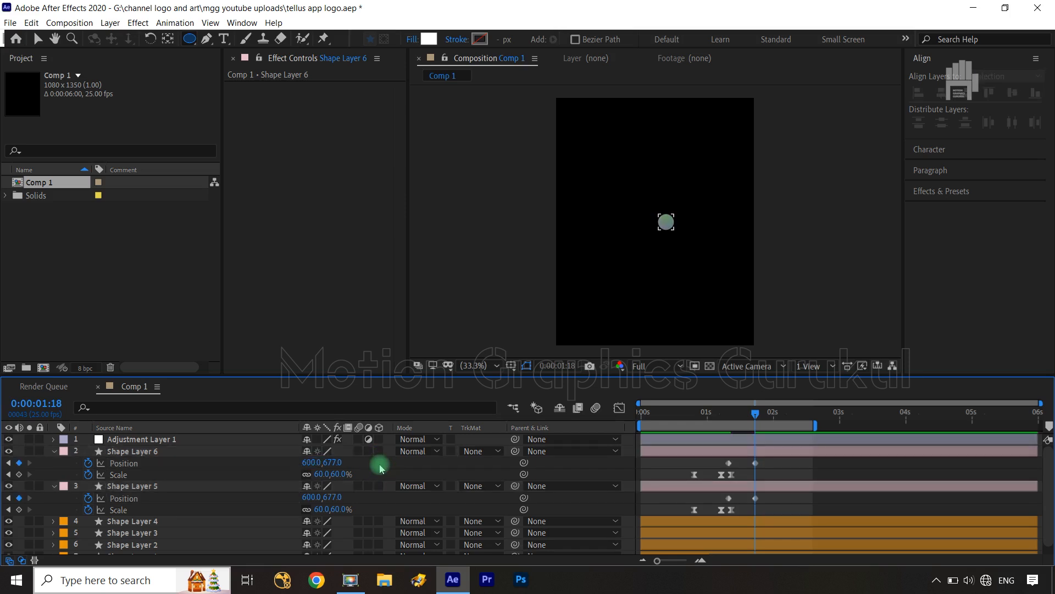
Separate the circles at 0:00:01:18 by setting Shape Layer 6's X Position to 630 and Shape Layer 5's to 450.
left_click(308, 463)
type("6")
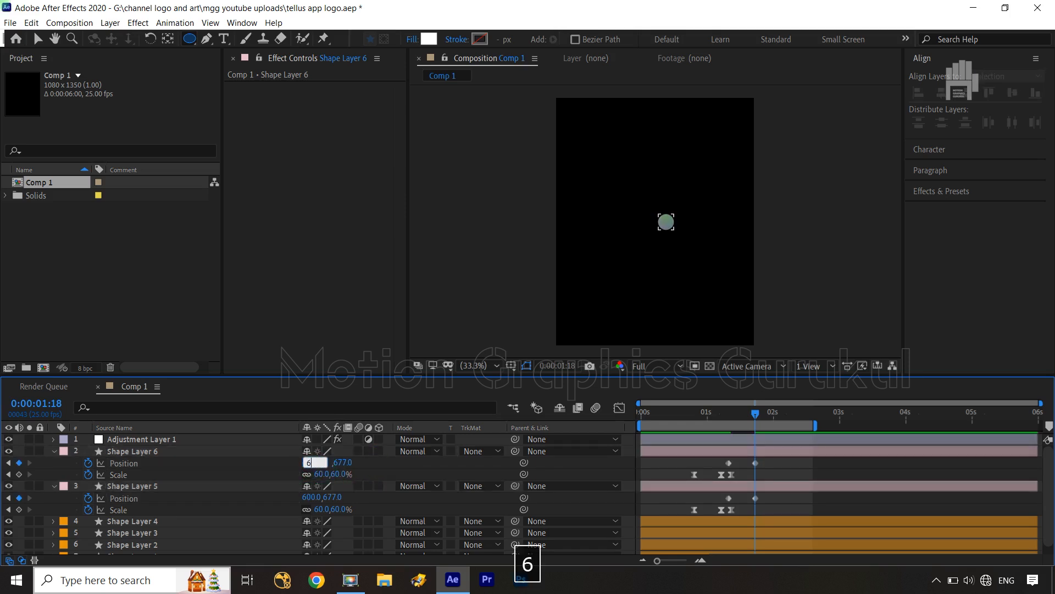
type("30")
left_click(381, 465)
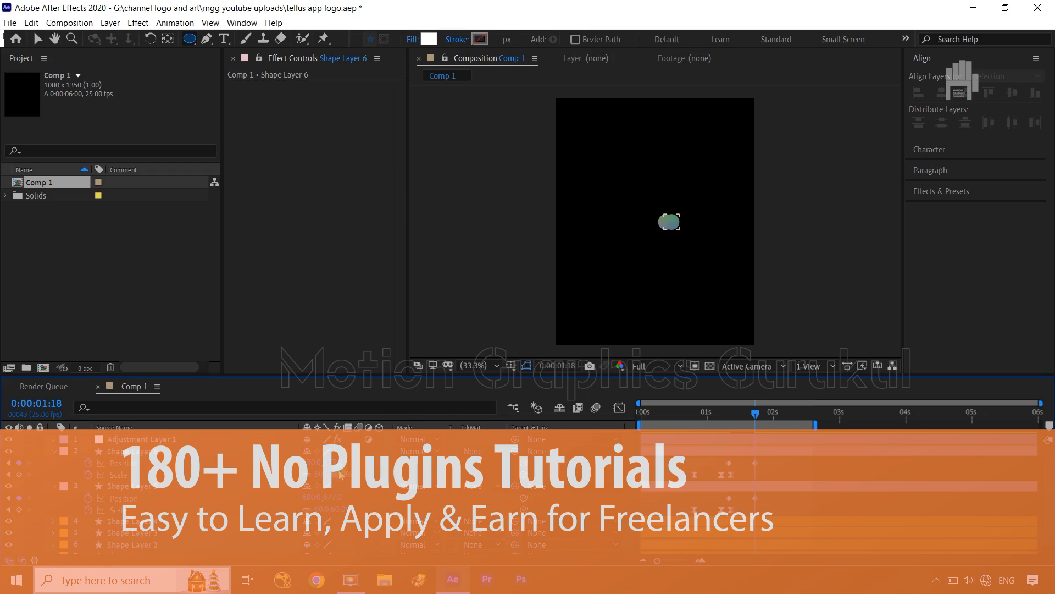
left_click(311, 497)
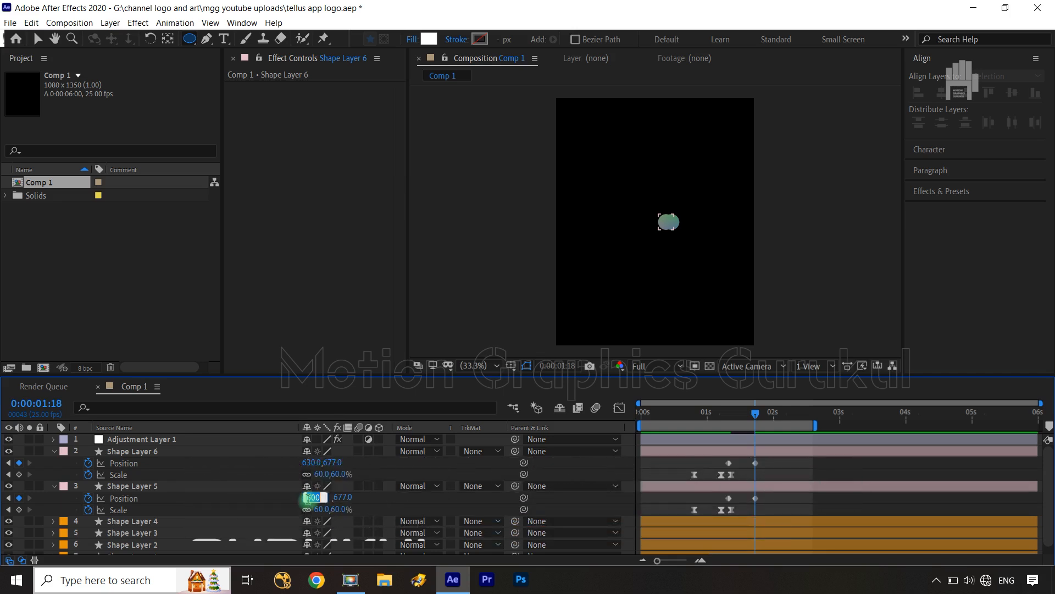
type("450")
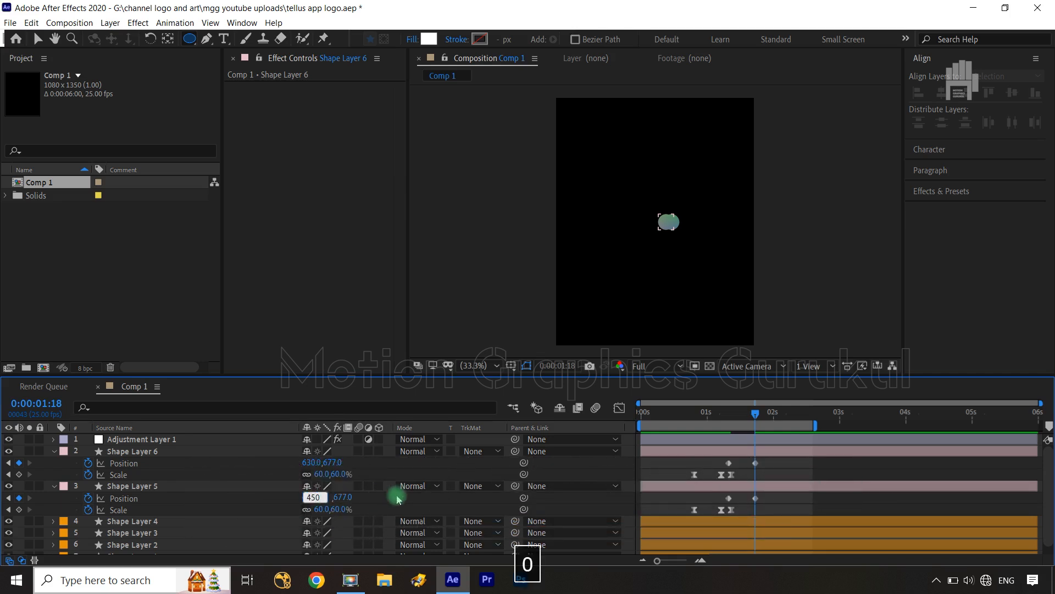
left_click(397, 499)
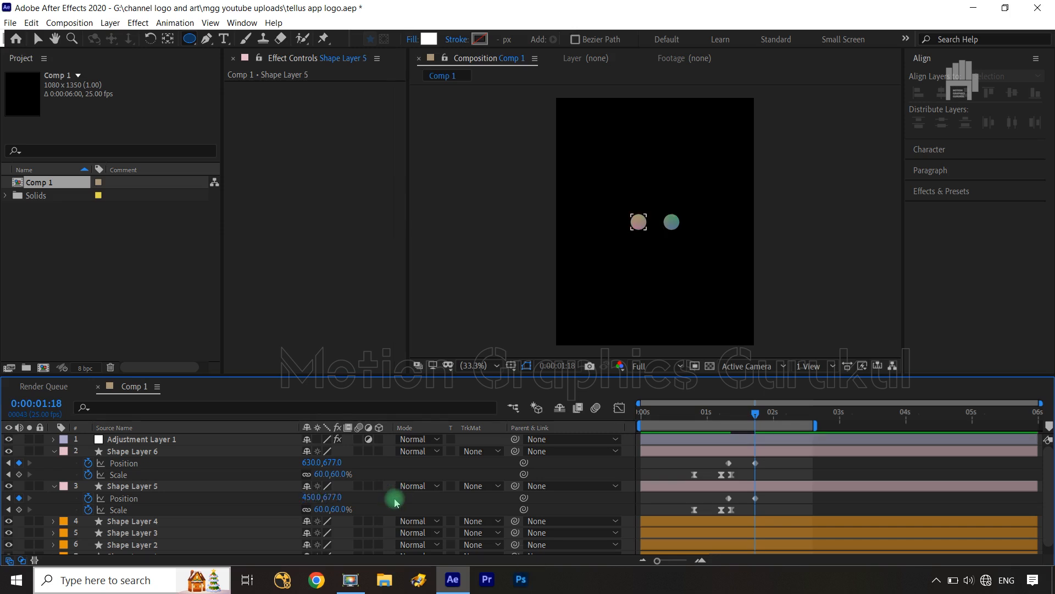
Separate the Position property of Shape Layers 6 and 5 into individual X and Y Position dimensions.
left_click(760, 462)
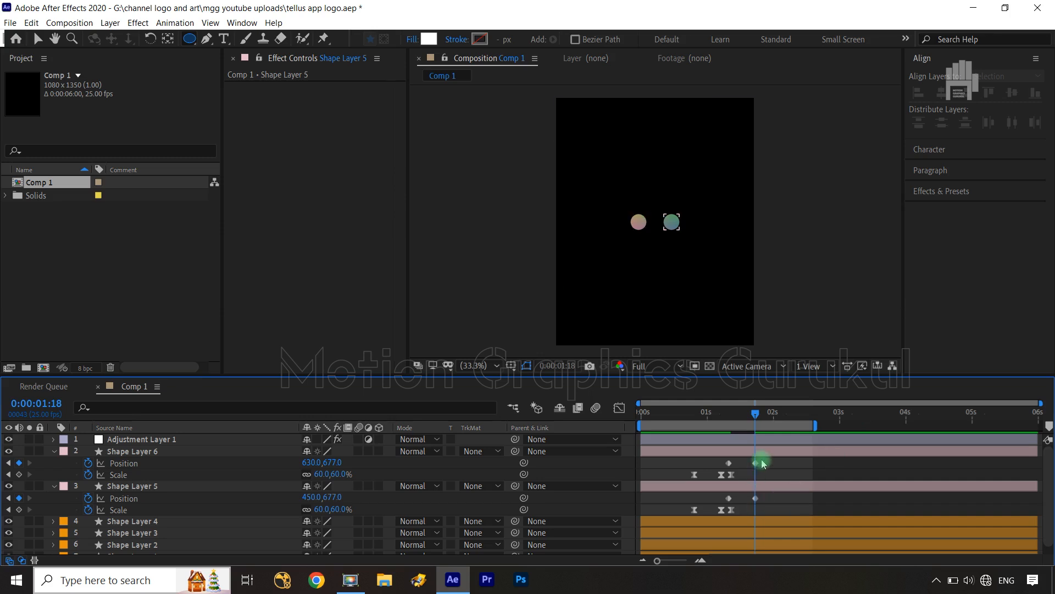
left_click(729, 463)
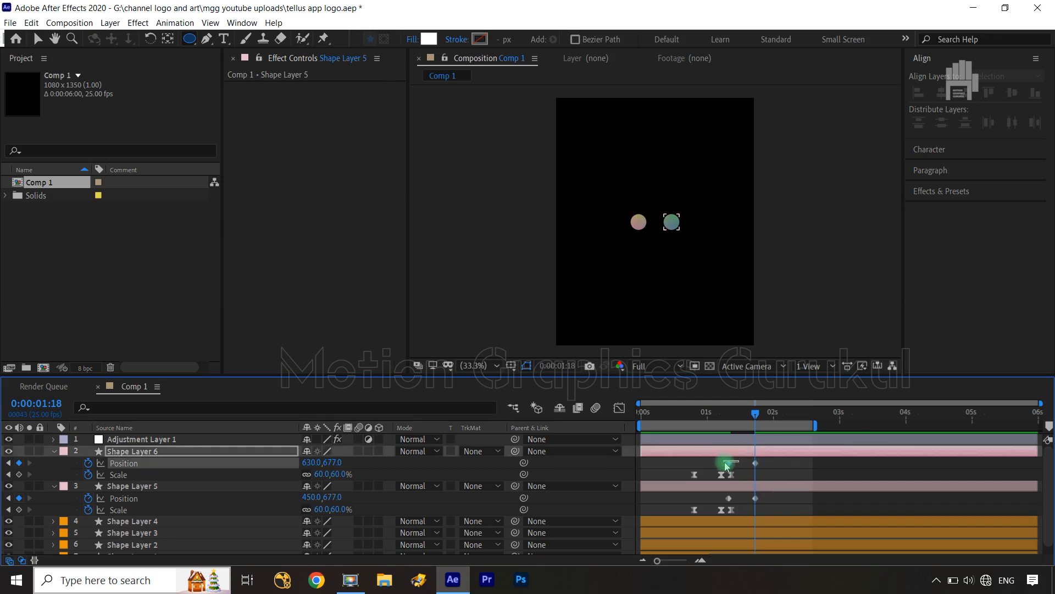
left_click(729, 498, "shift")
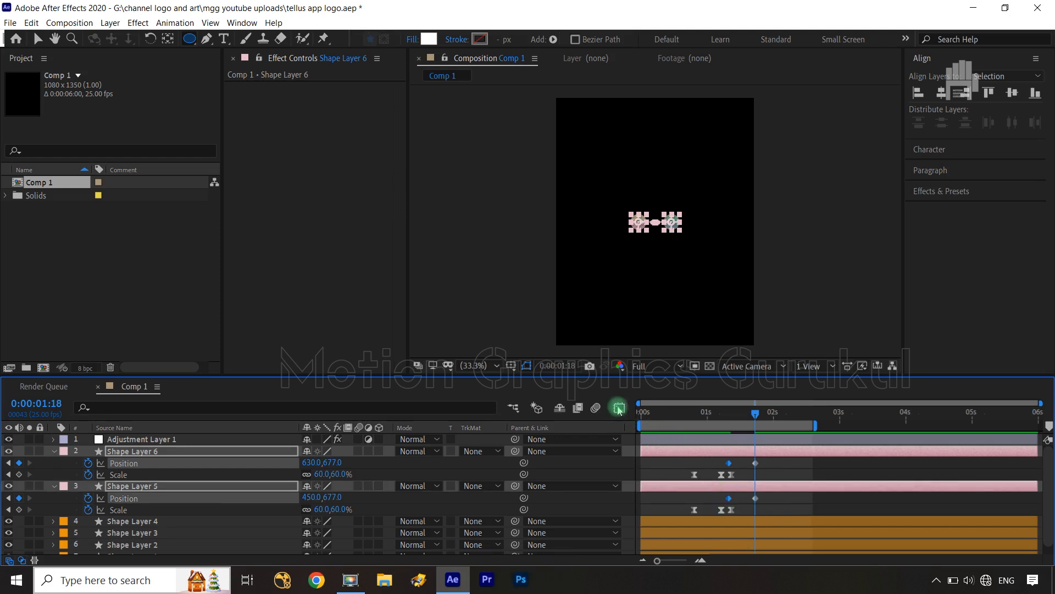
left_click(755, 463)
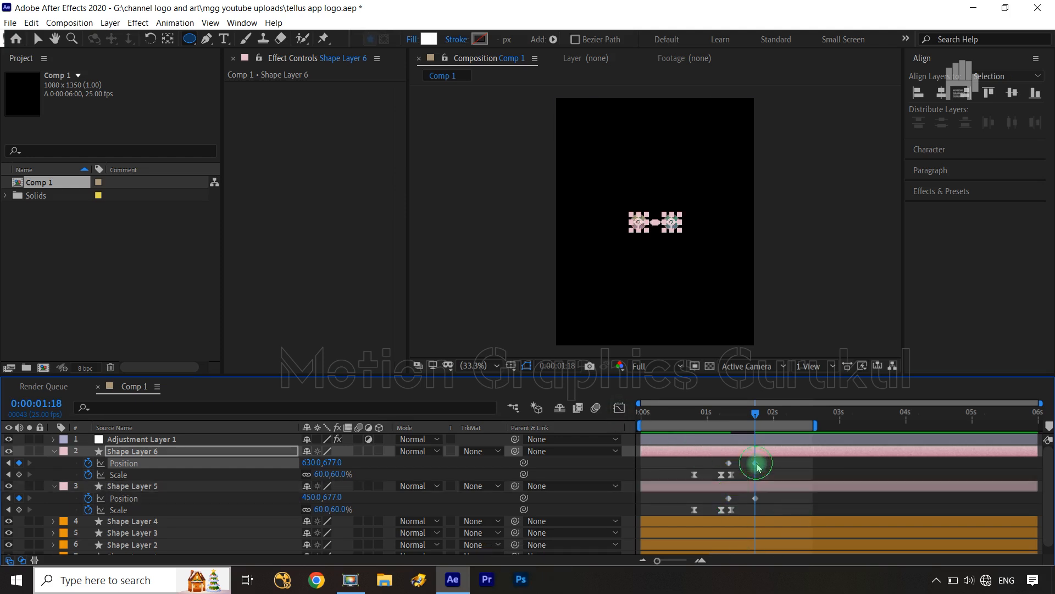
left_click(756, 498, "shift")
left_click(619, 408)
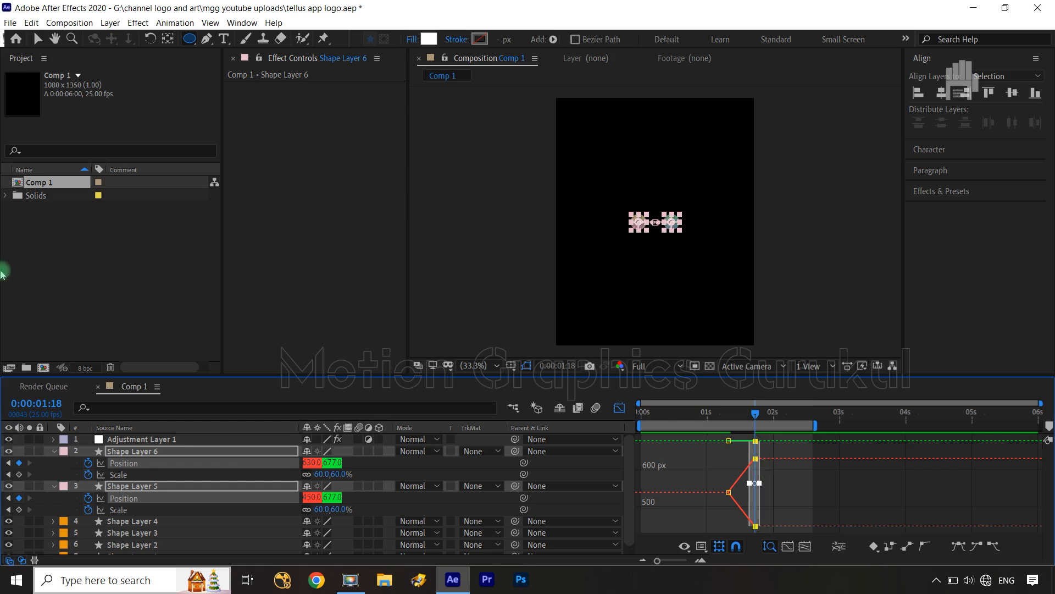
right_click(179, 463)
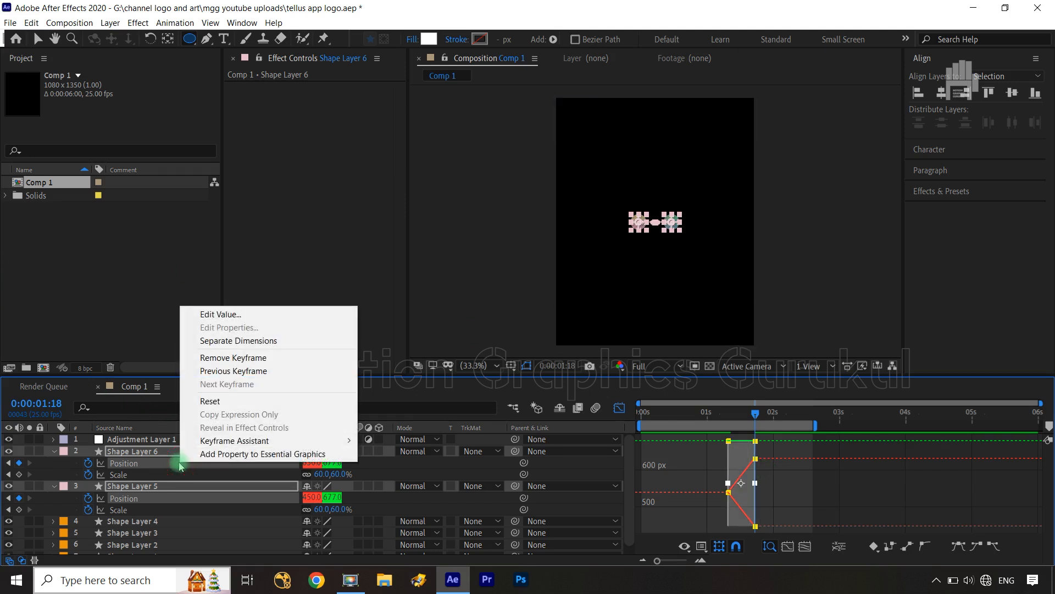
left_click(241, 341)
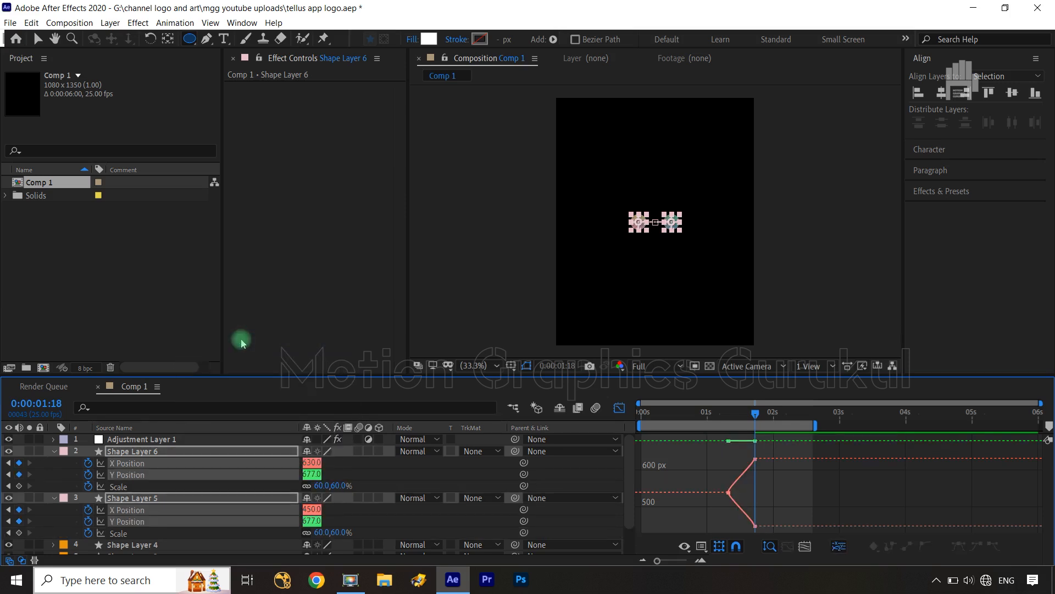
Remove the X and Y Position keyframes from Shape Layers 6 and 5, and key only X Position at 0:00:01:18.
left_click(620, 408)
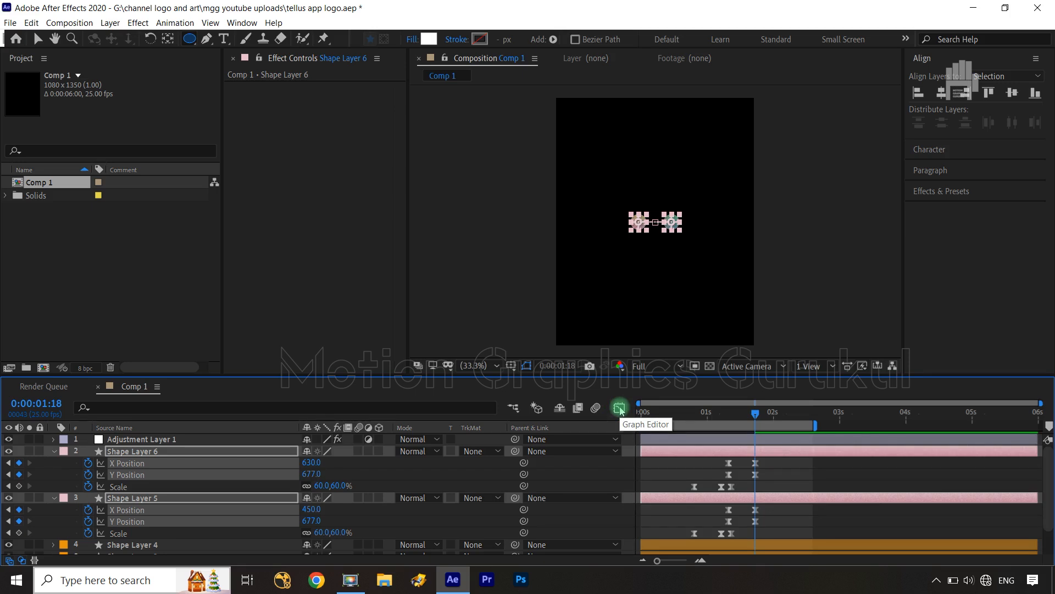
left_click(89, 475)
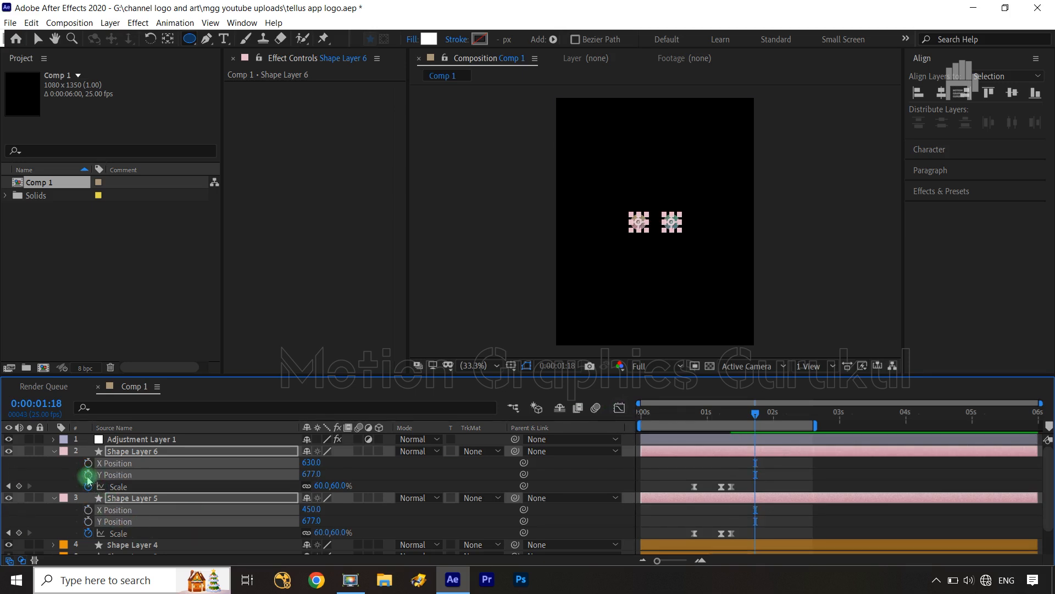
left_click(394, 520)
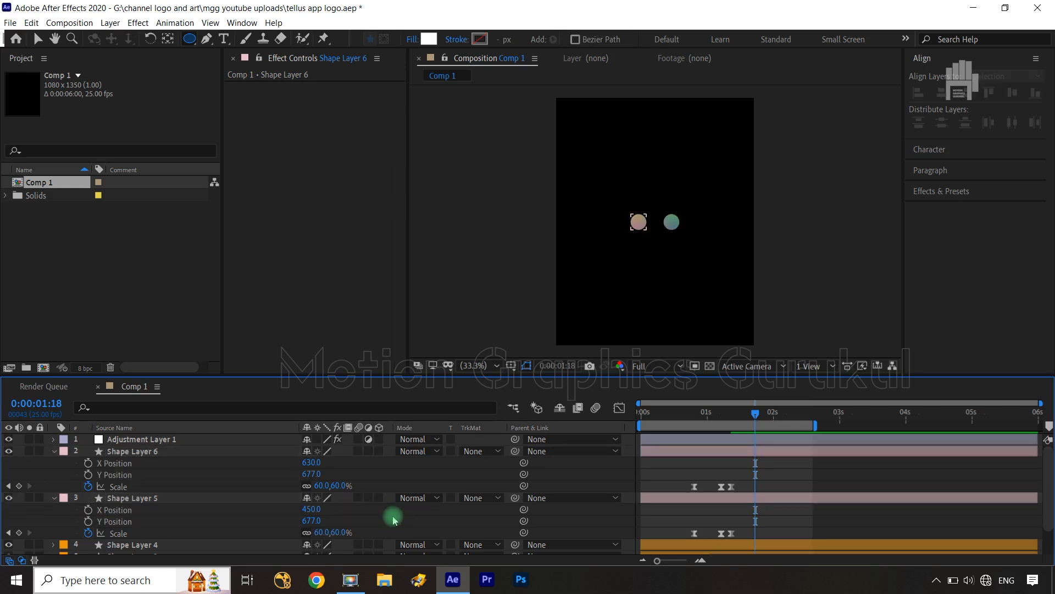
left_click(318, 463)
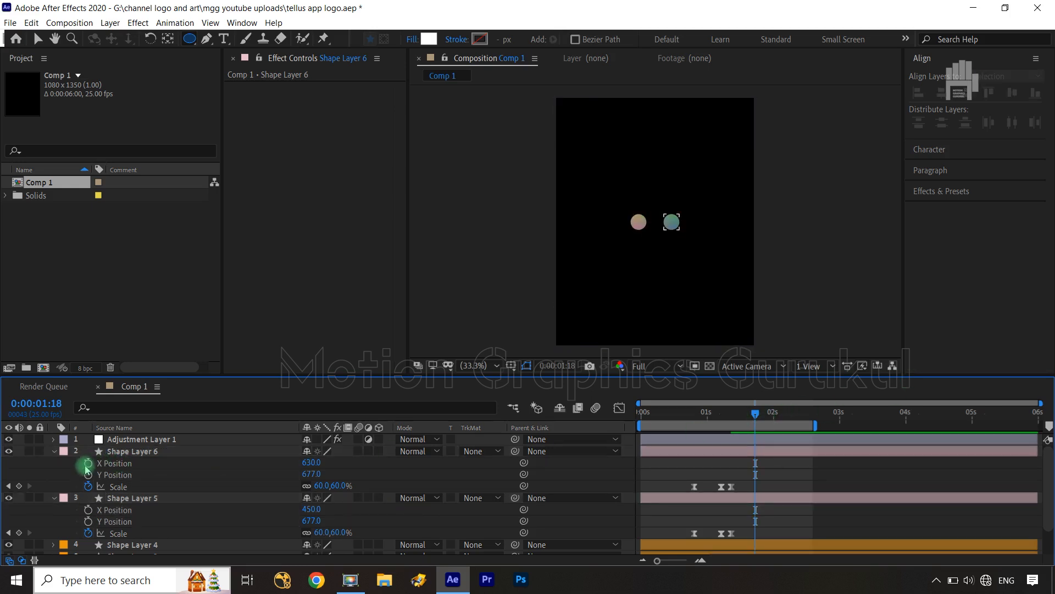
left_click(88, 464)
left_click(89, 510)
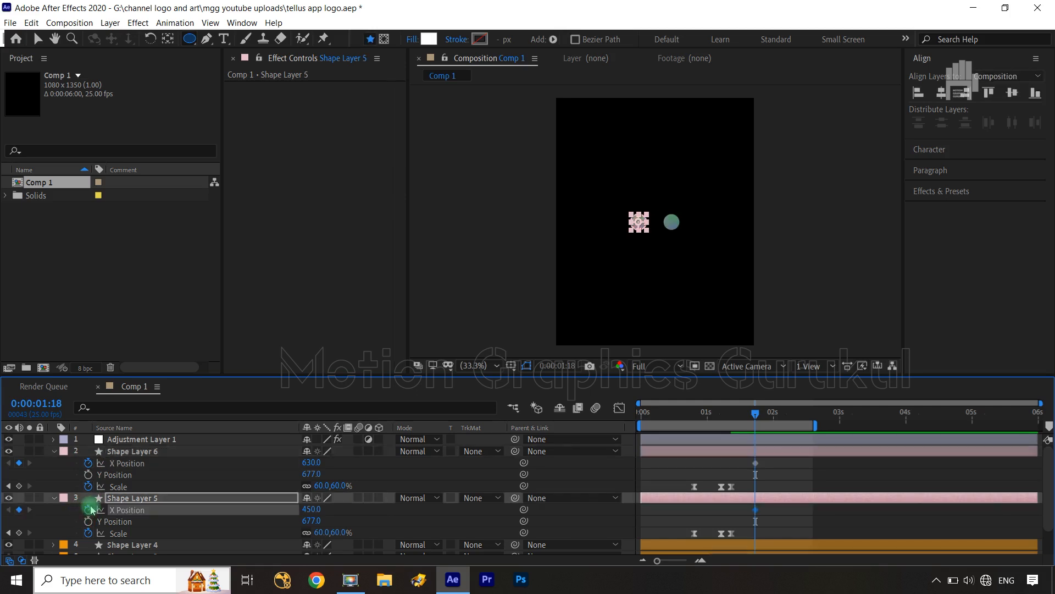
Centre Shape Layers 5 and 6 horizontally in the composition at 0:00:01:08, keying X Position at 540 on both.
key("shift+Page_Up")
key("shift+Page_Up")
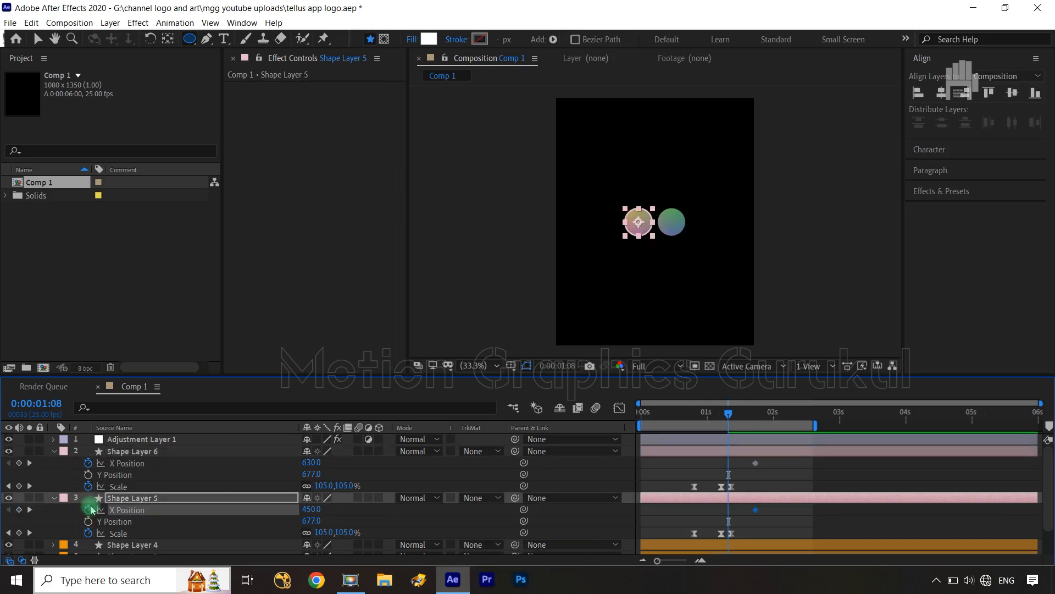
left_click(100, 451, "ctrl")
left_click(941, 92)
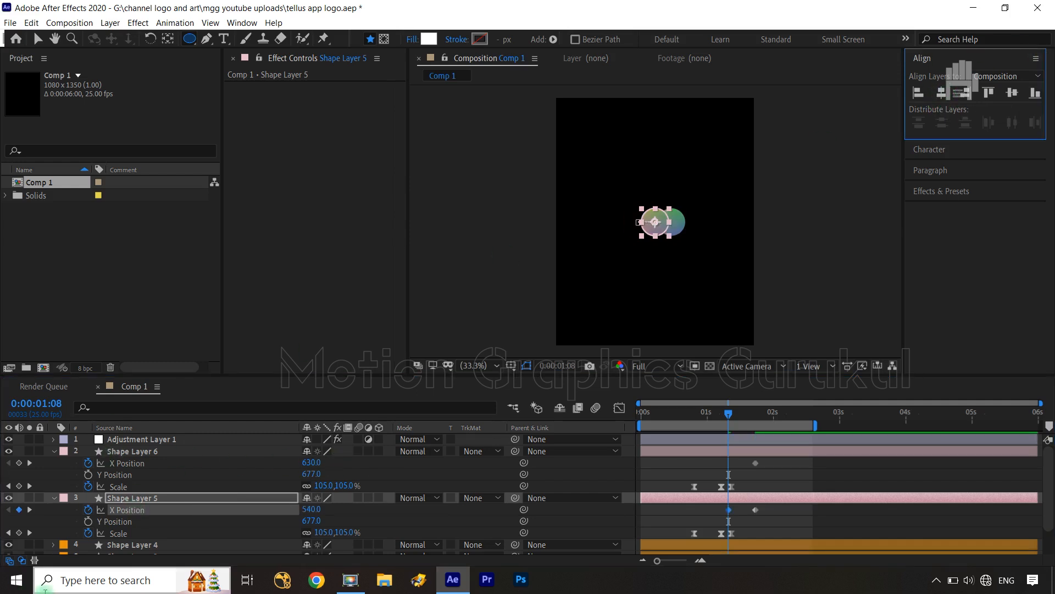
left_click(154, 451)
left_click(941, 93)
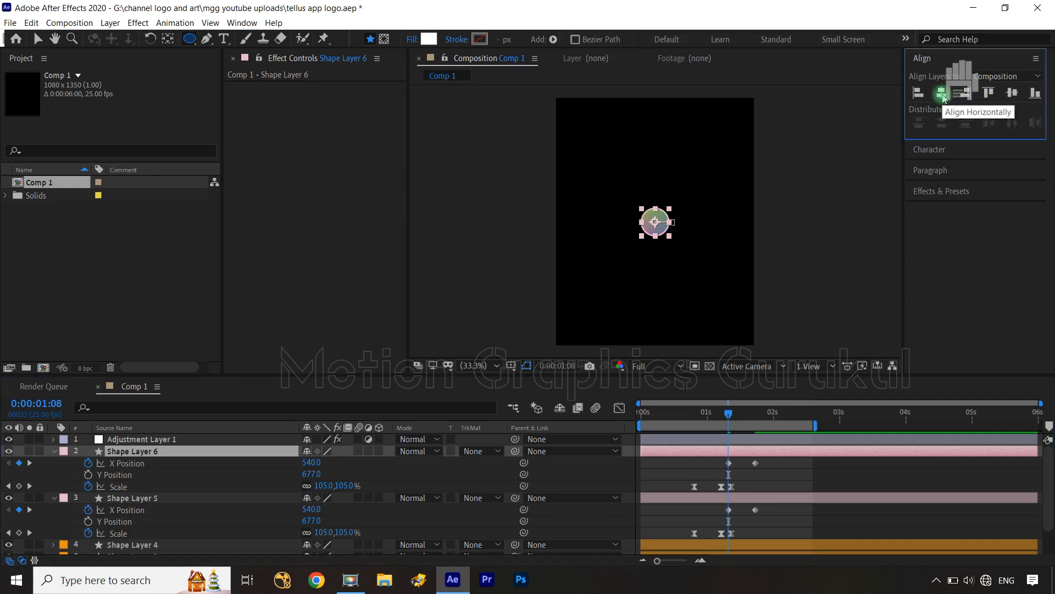
Reshape Shape Layer 6's X Position curve between 0:00:01:08 and 0:00:01:18 into a steep rise with a slight overshoot before the end.
left_click(731, 414)
left_click_drag(743, 415, 757, 415)
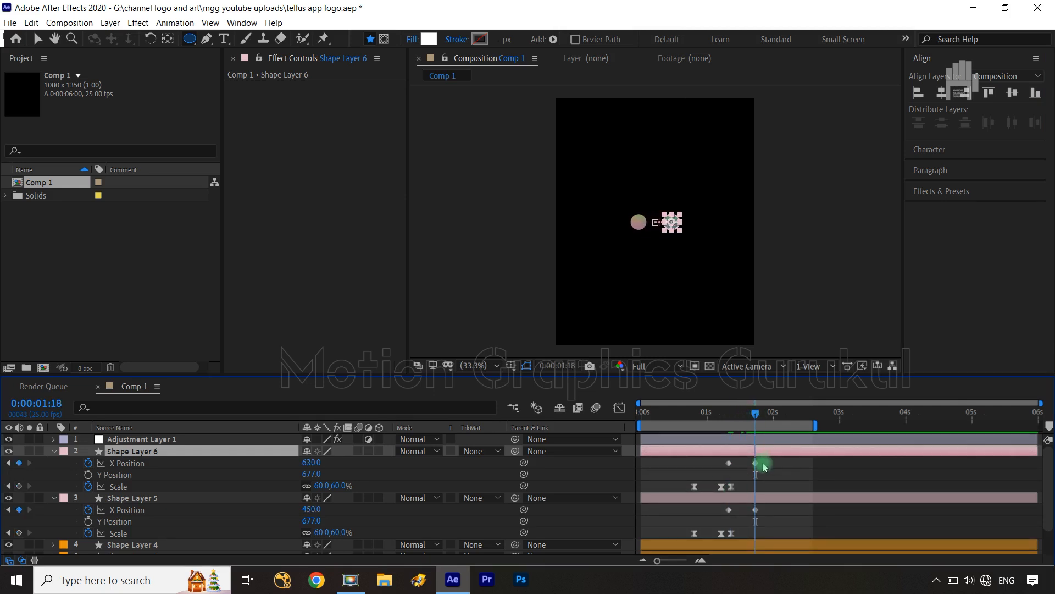
left_click_drag(768, 466, 753, 523)
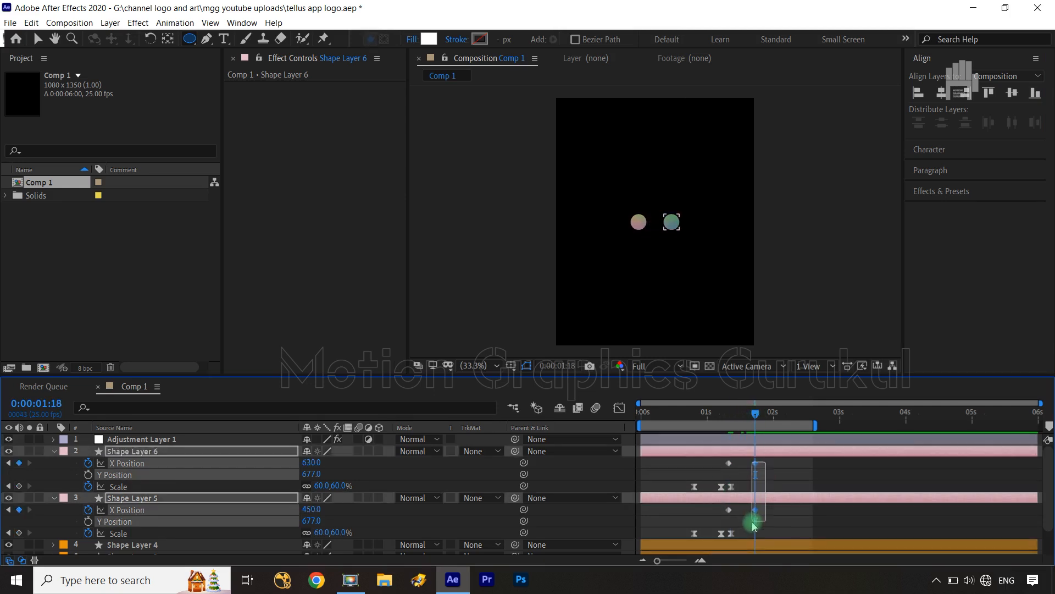
left_click(620, 407)
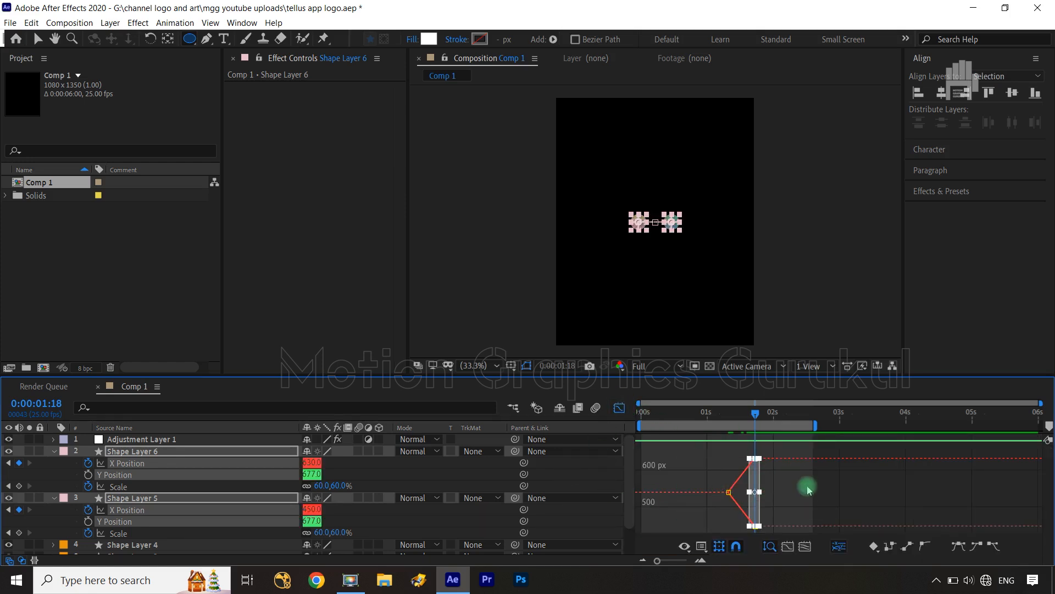
left_click(619, 408)
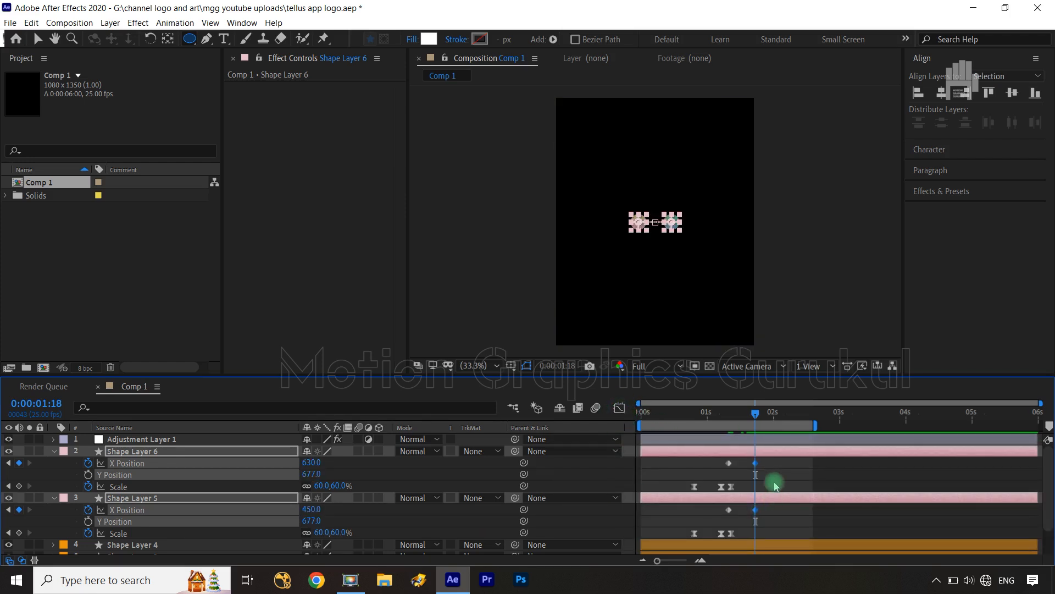
left_click(756, 464)
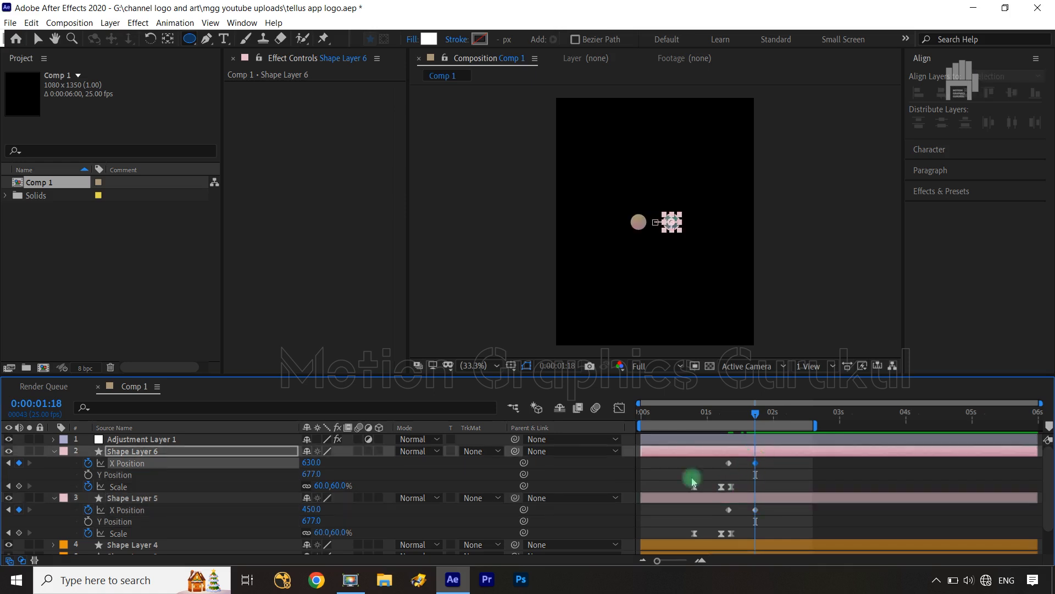
left_click(619, 408)
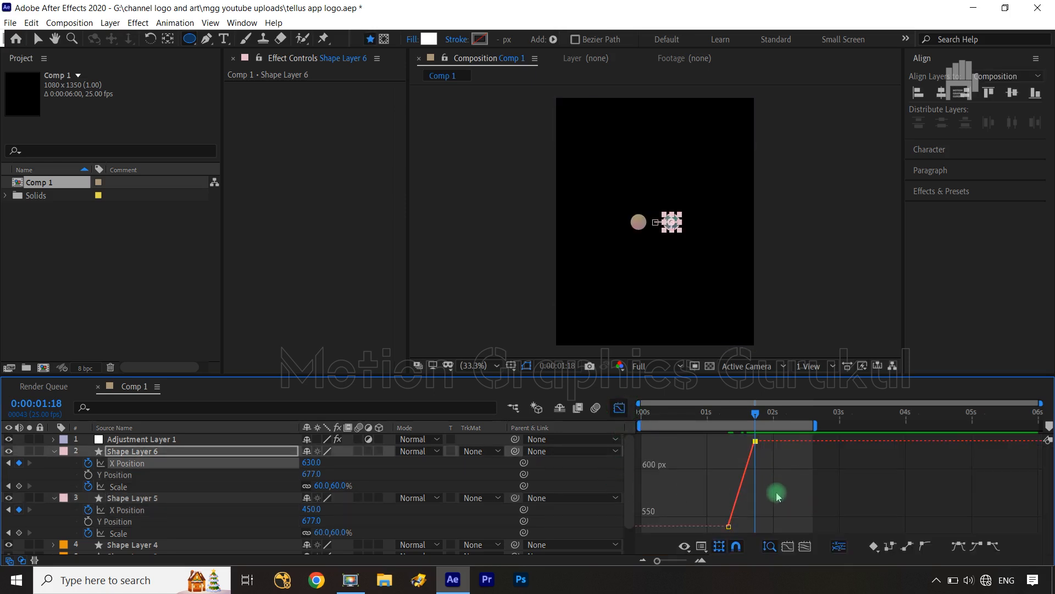
left_click_drag(784, 506, 725, 471)
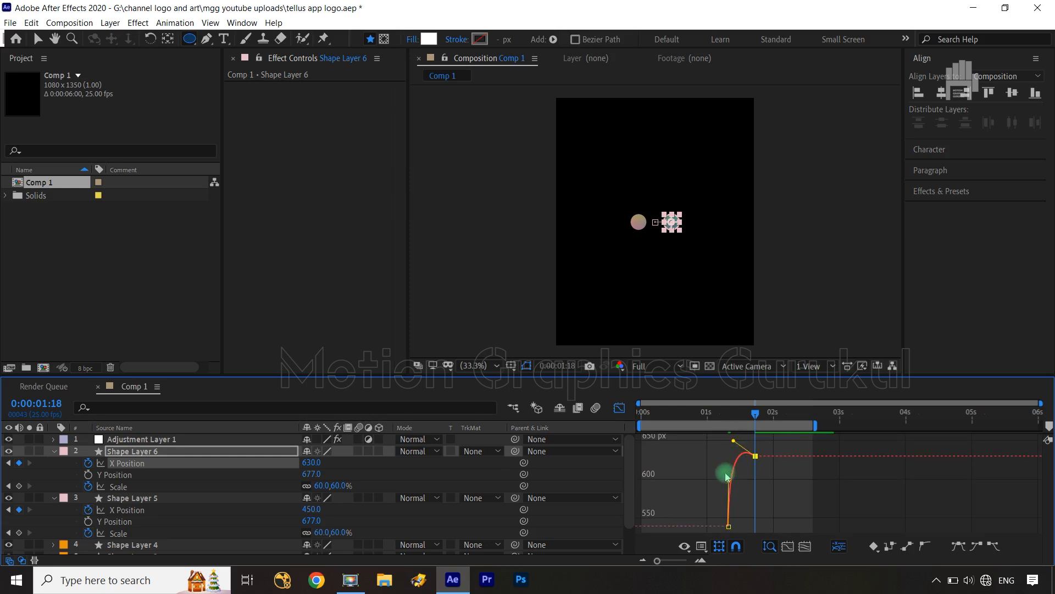
left_click(620, 408)
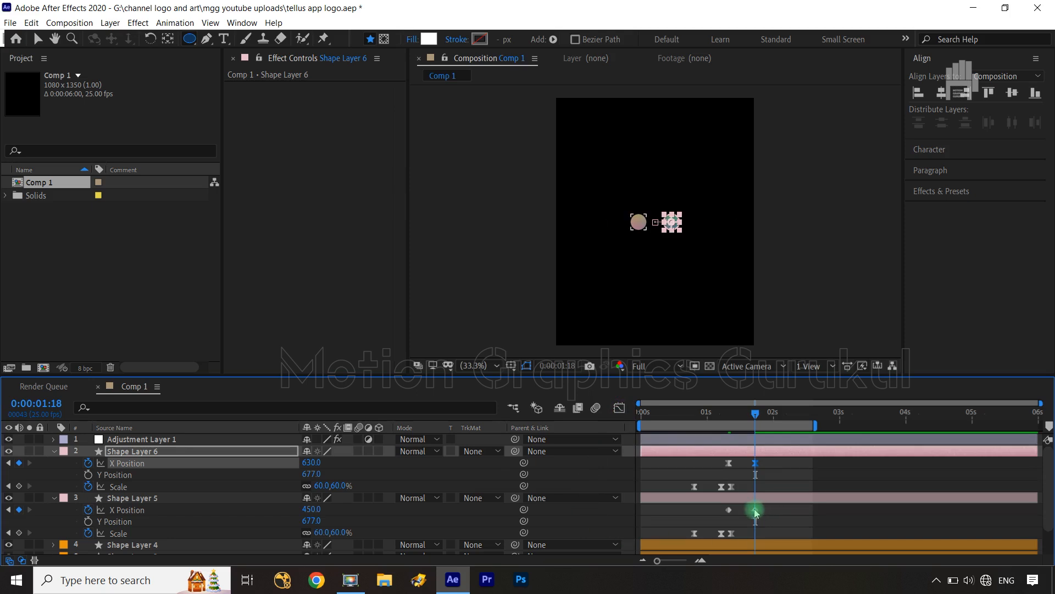
Reshape Shape Layer 5's X Position curve with a slight upward swing at the start and a steep drop towards 0:00:01:18.
left_click(755, 510)
left_click(620, 408)
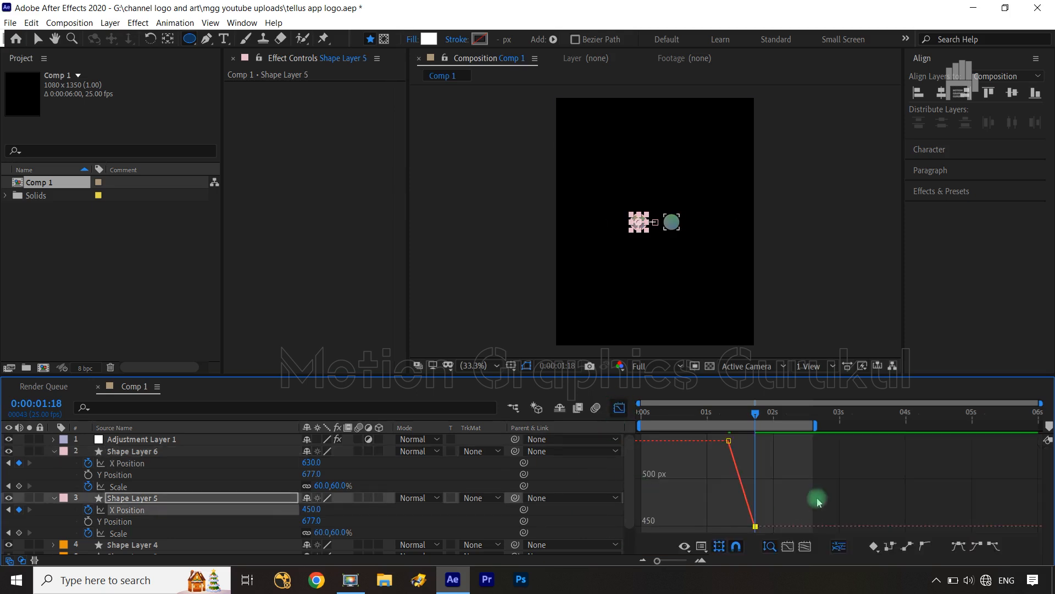
left_click_drag(805, 495, 750, 442)
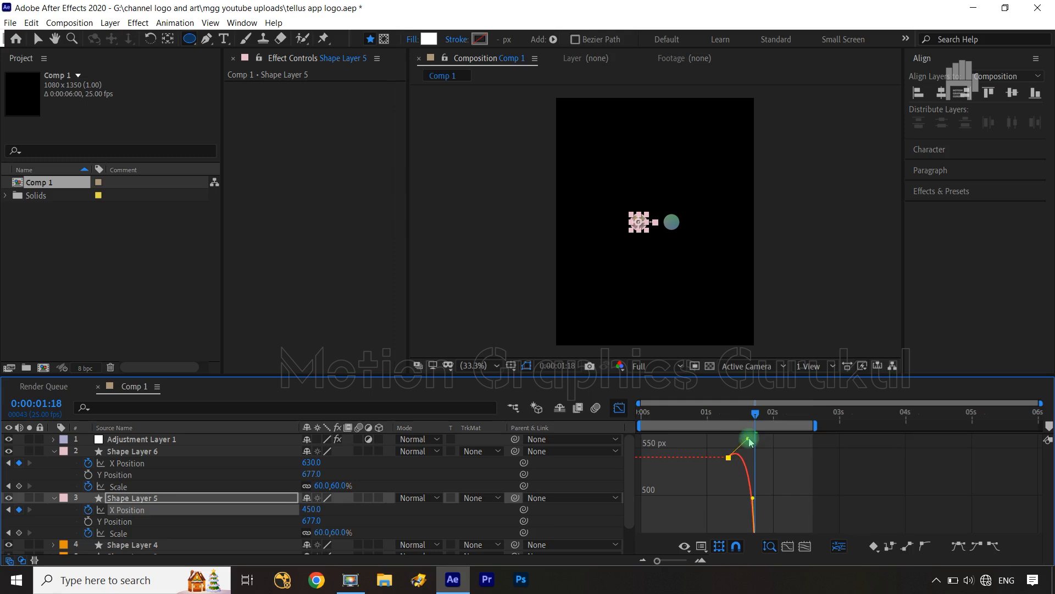
left_click_drag(751, 432, 750, 448)
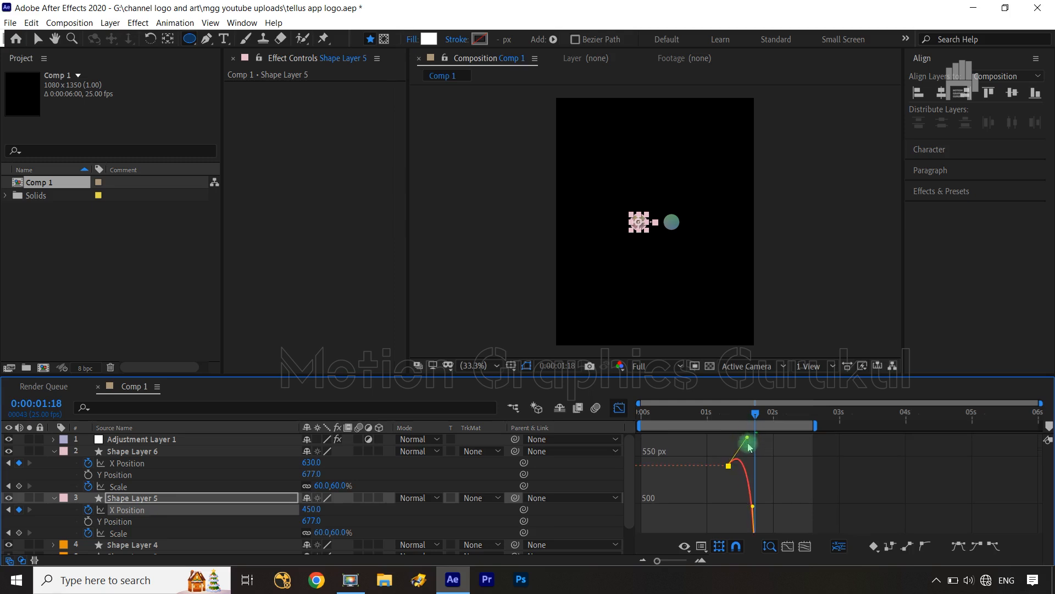
left_click(620, 408)
Play the composition from its beginning to check how the two circles move apart.
key("Home")
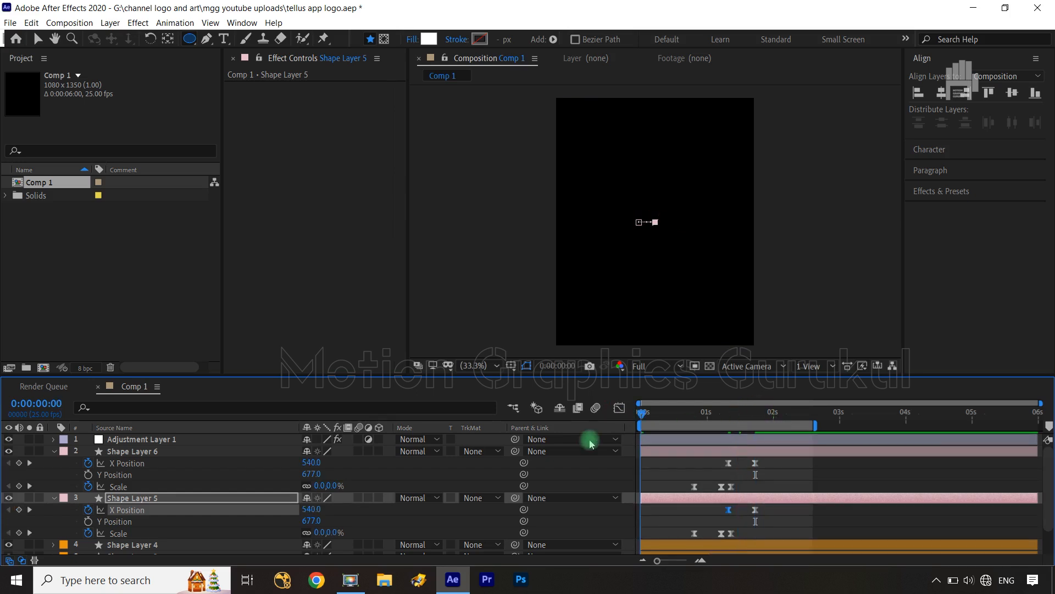
left_click(593, 469)
key("space")
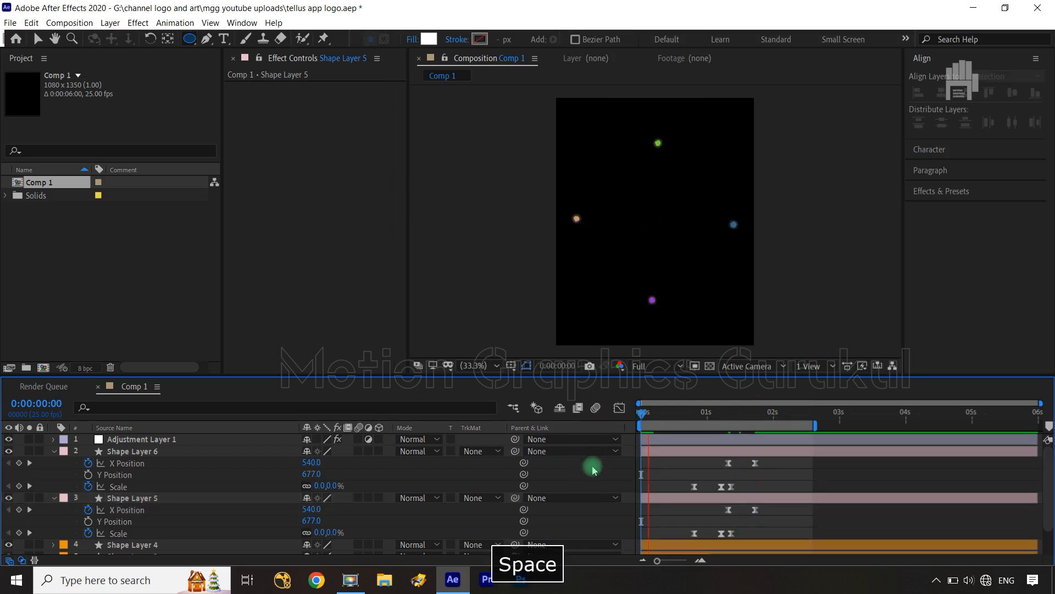
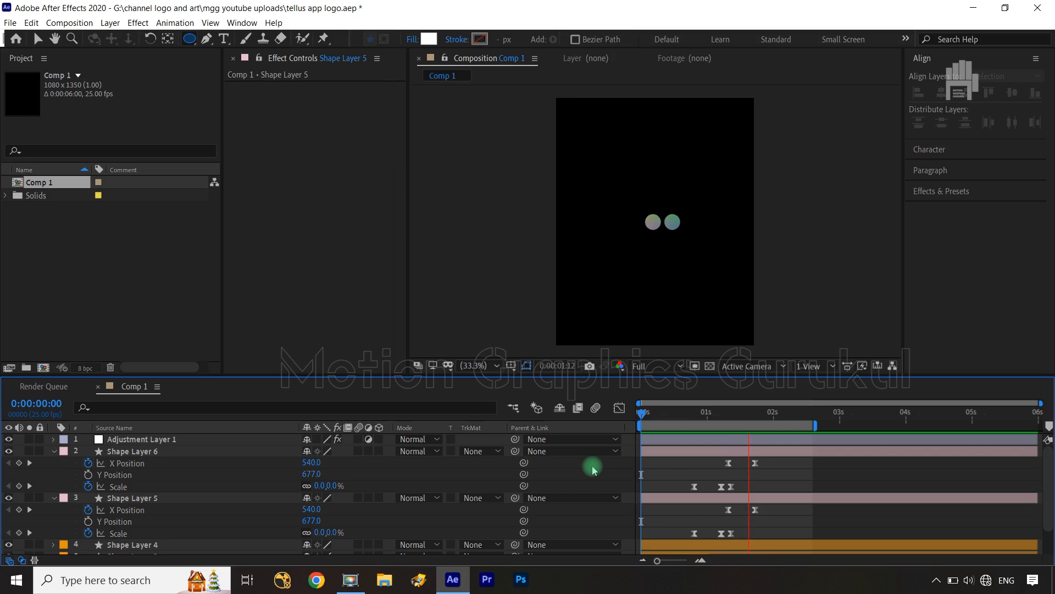
key("space")
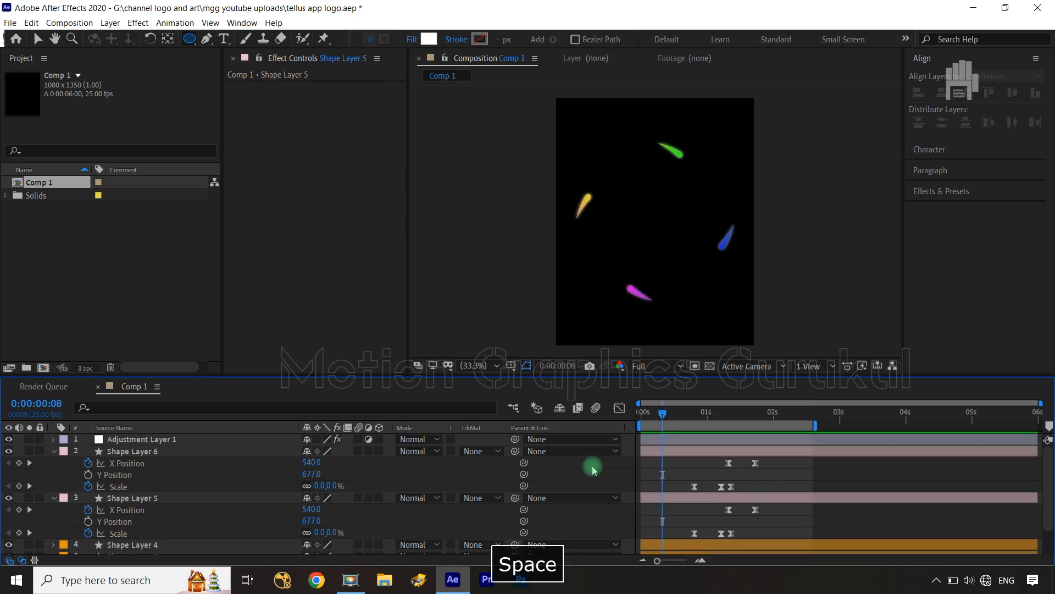
Delete both X Position keyframes of Shape Layer 6 and preview the animation.
left_click_drag(770, 465, 726, 473)
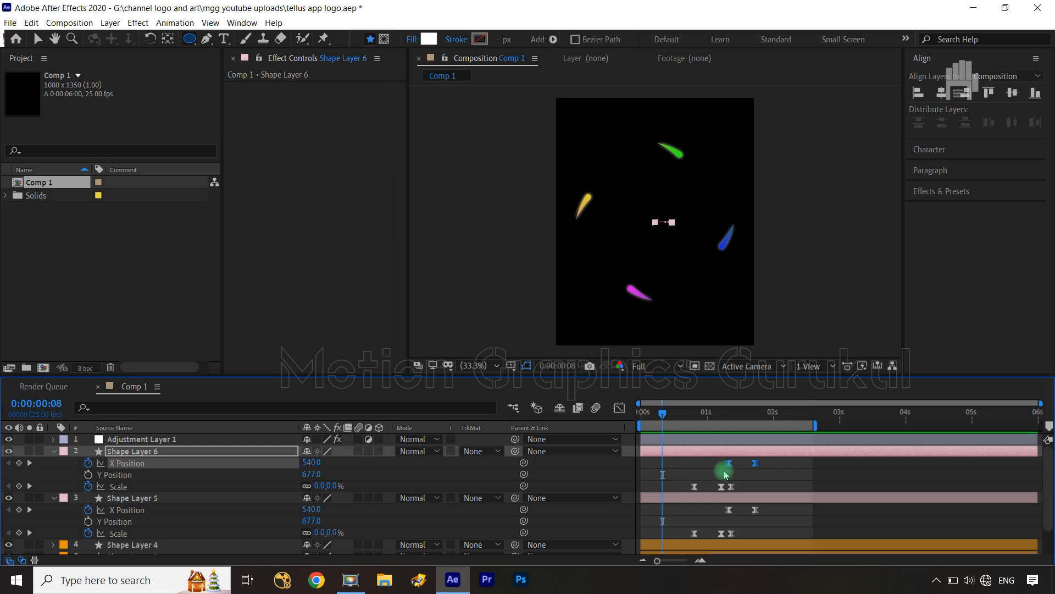
key("Delete")
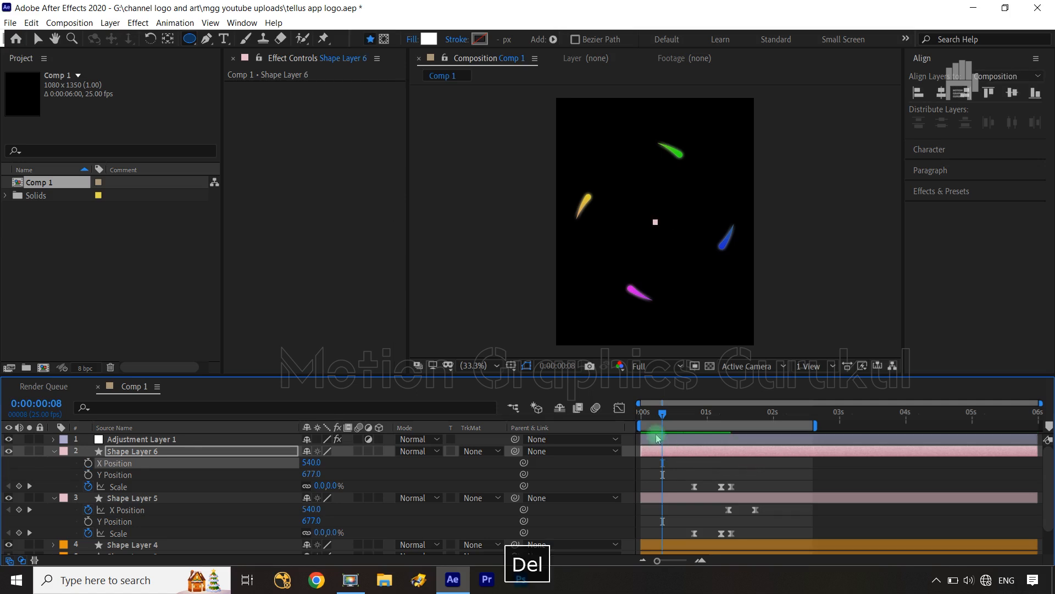
left_click(593, 463)
key("space")
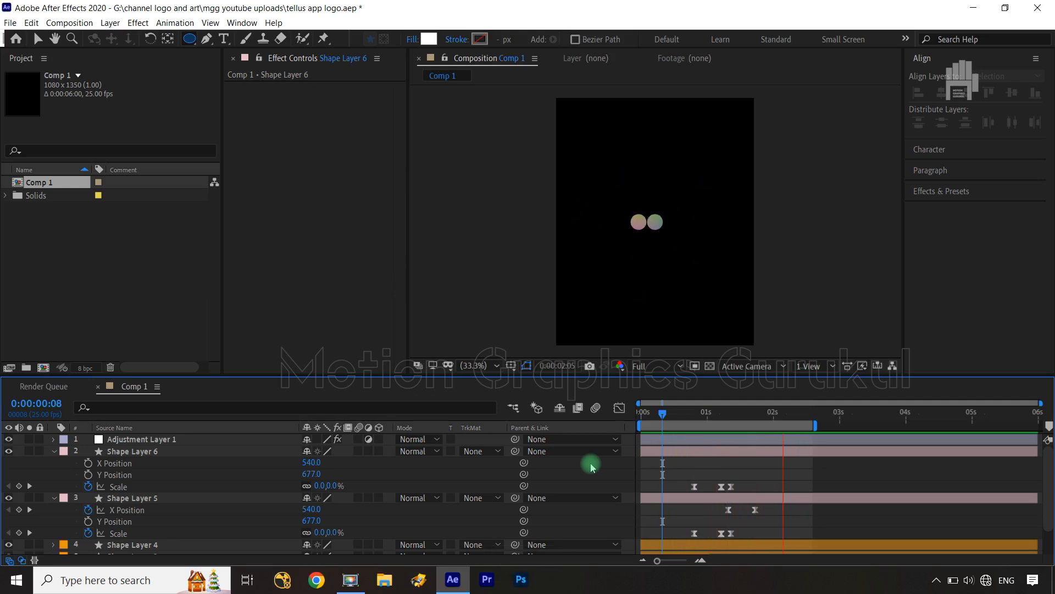
key("space")
Copy both X Position keyframes of Shape Layer 5 onto Shape Layer 6's X Position, starting at 0:00:01:08.
left_click(653, 413)
left_click_drag(655, 417, 729, 429)
left_click_drag(766, 508, 719, 515)
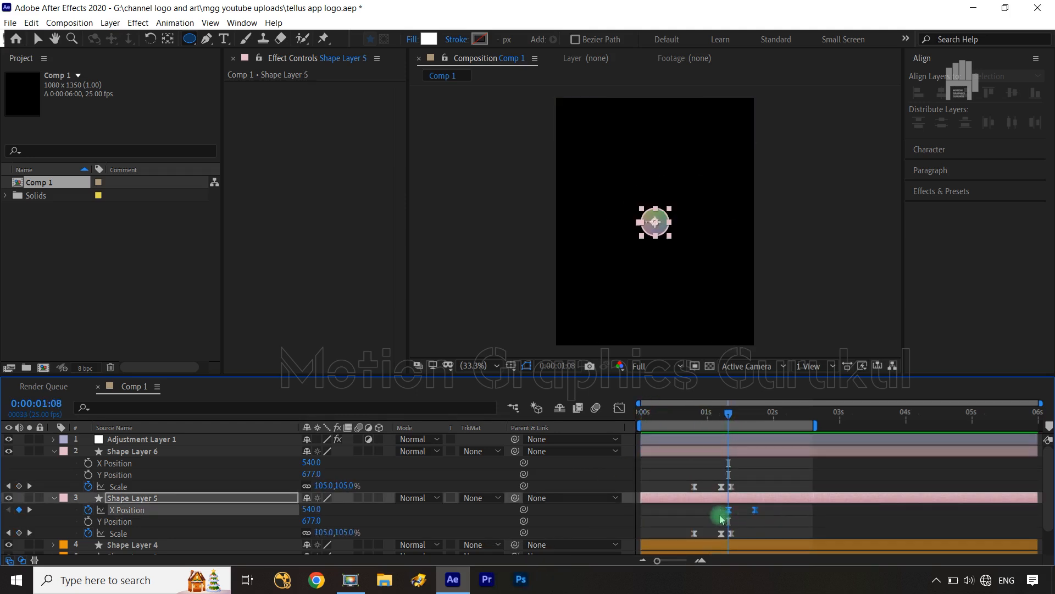
key("ctrl+c")
left_click(126, 464)
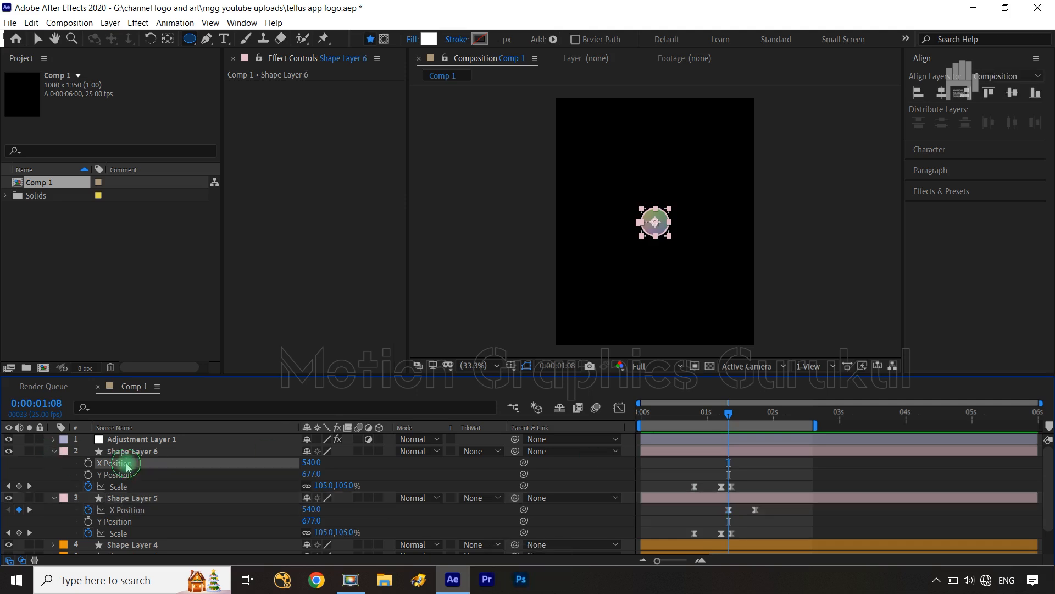
key("ctrl+v")
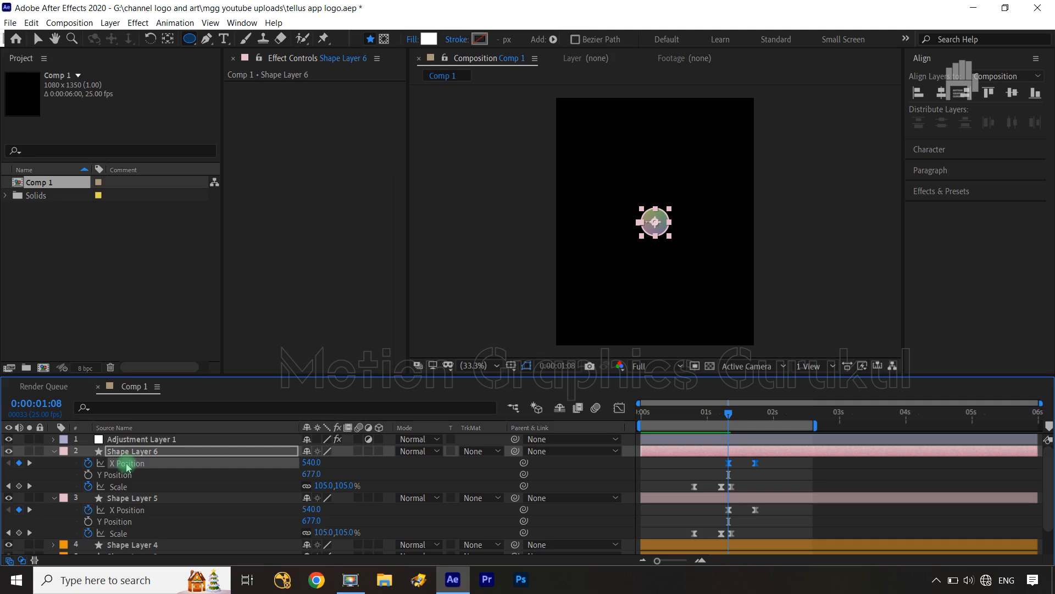
left_click(607, 468)
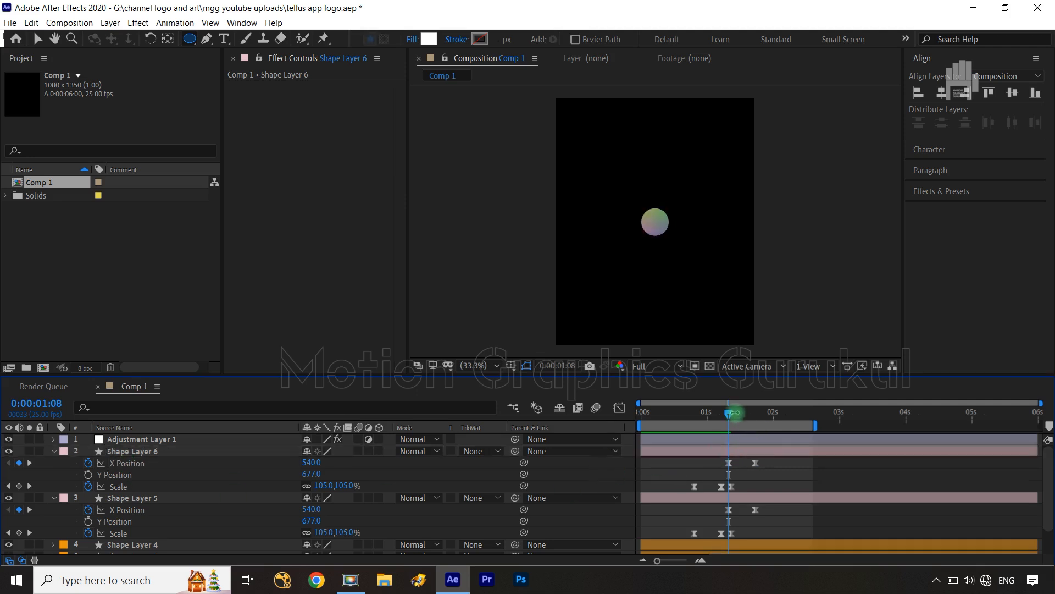
Set Shape Layer 6's X Position to 630 at 0:00:01:18 and preview the animation from the beginning.
left_click_drag(730, 415, 755, 414)
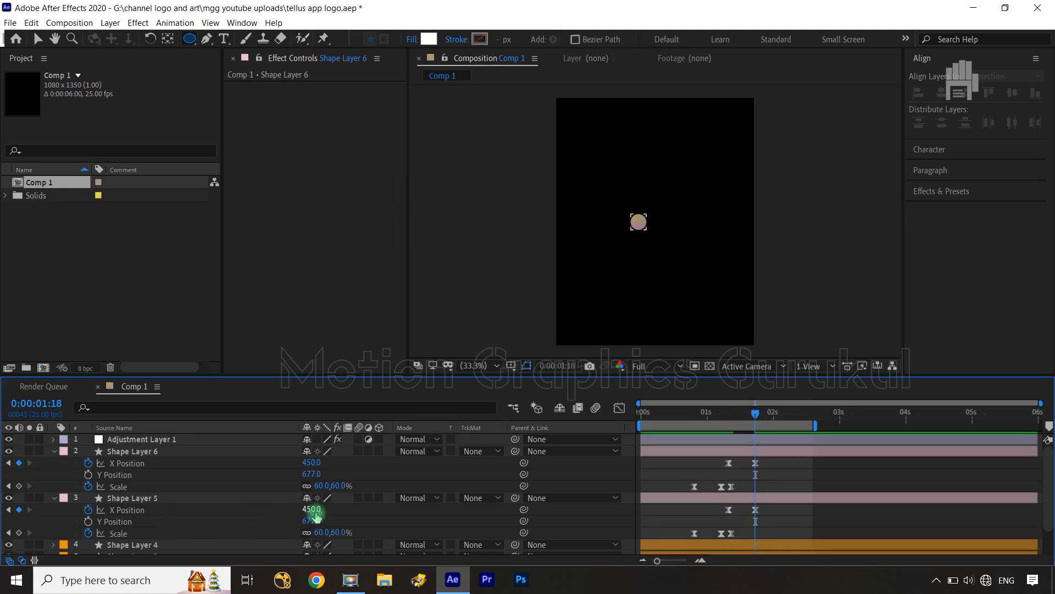
left_click(313, 463)
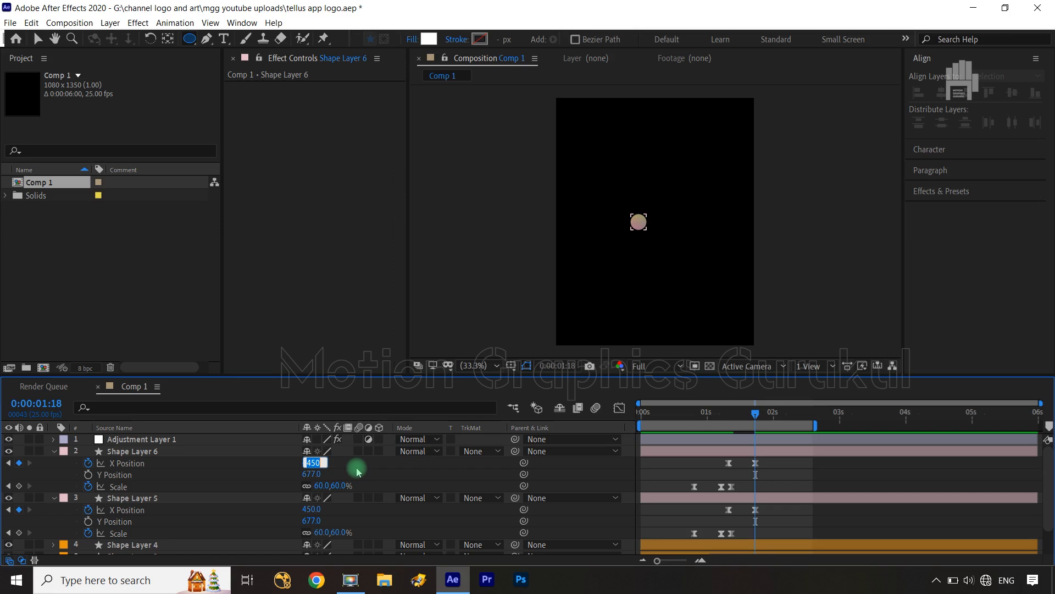
type("630")
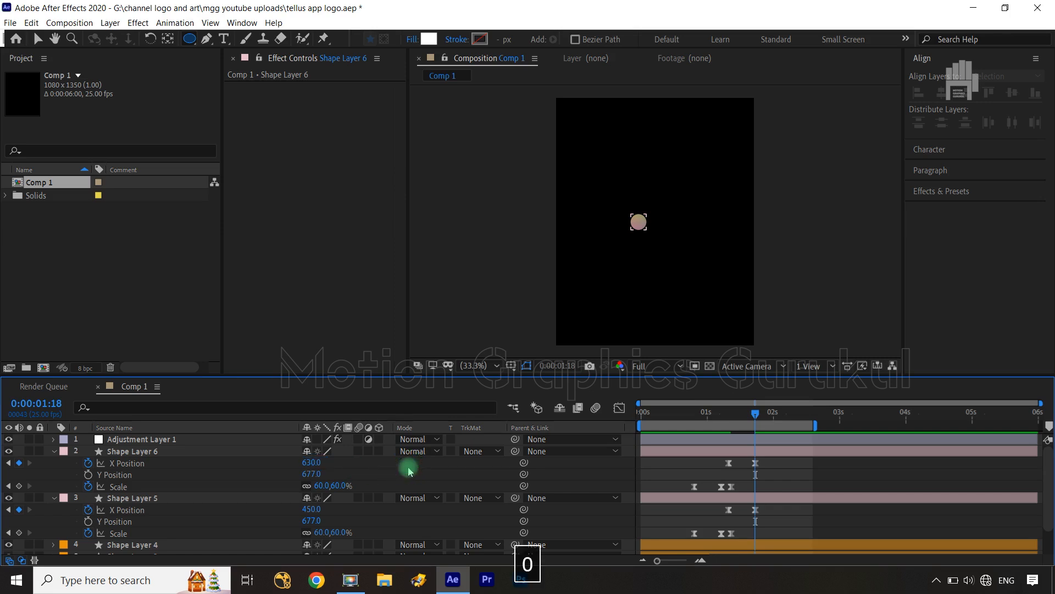
left_click(768, 462)
left_click_drag(754, 413, 603, 420)
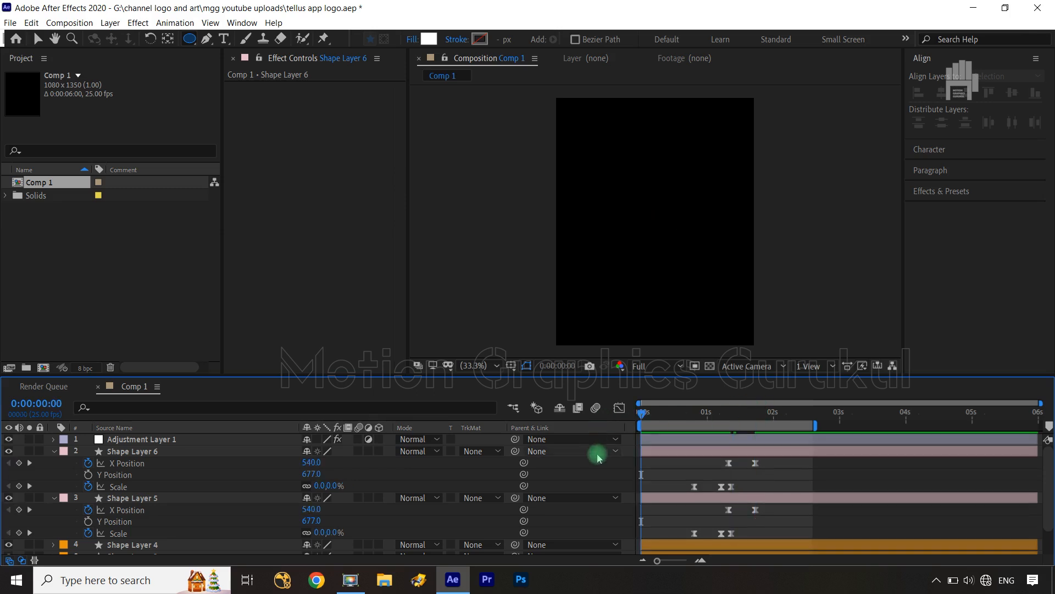
key("space")
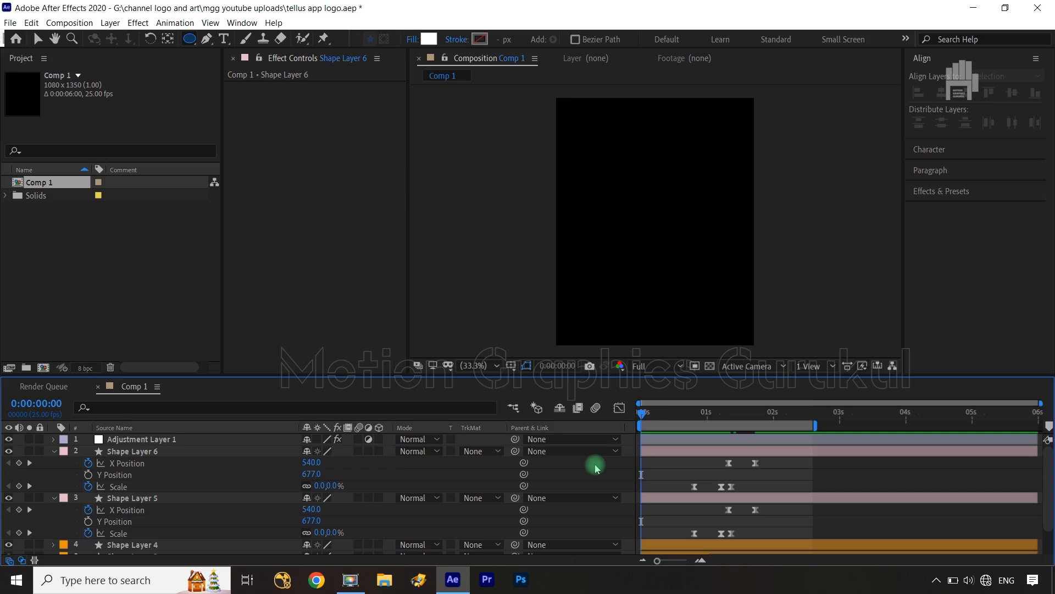
Preview the animation and convert the X Position keyframes of Shape Layer 6 and Shape Layer 5 to linear.
key("space")
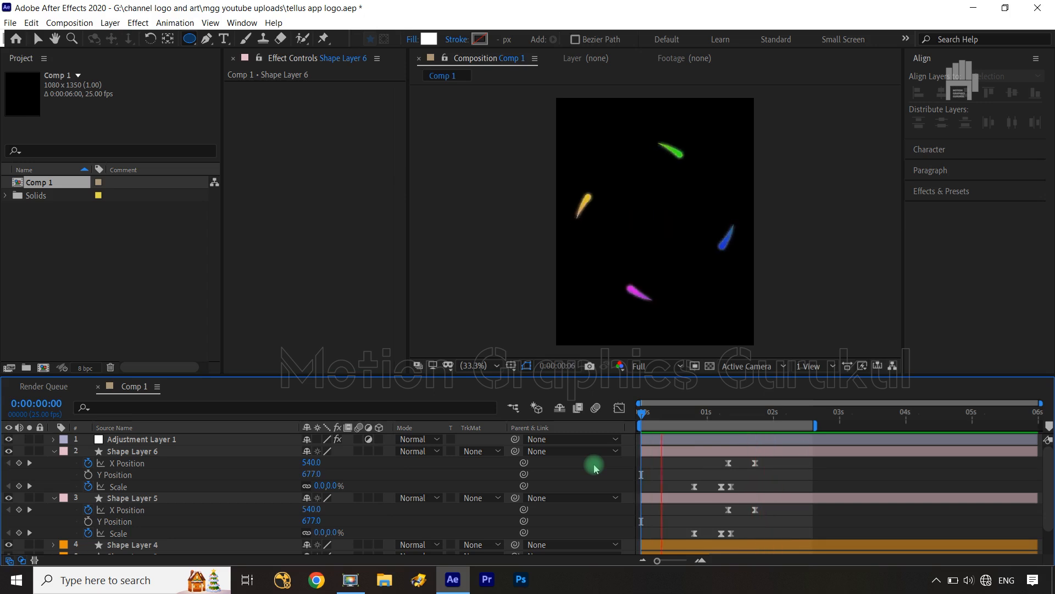
key("space")
left_click_drag(769, 461, 722, 473)
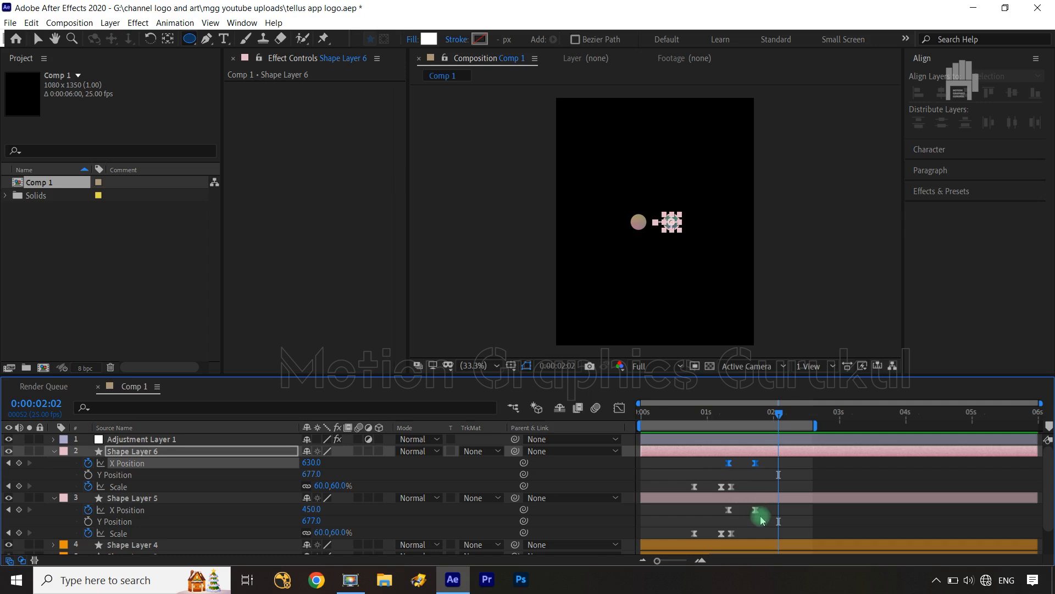
left_click_drag(762, 508, 717, 518)
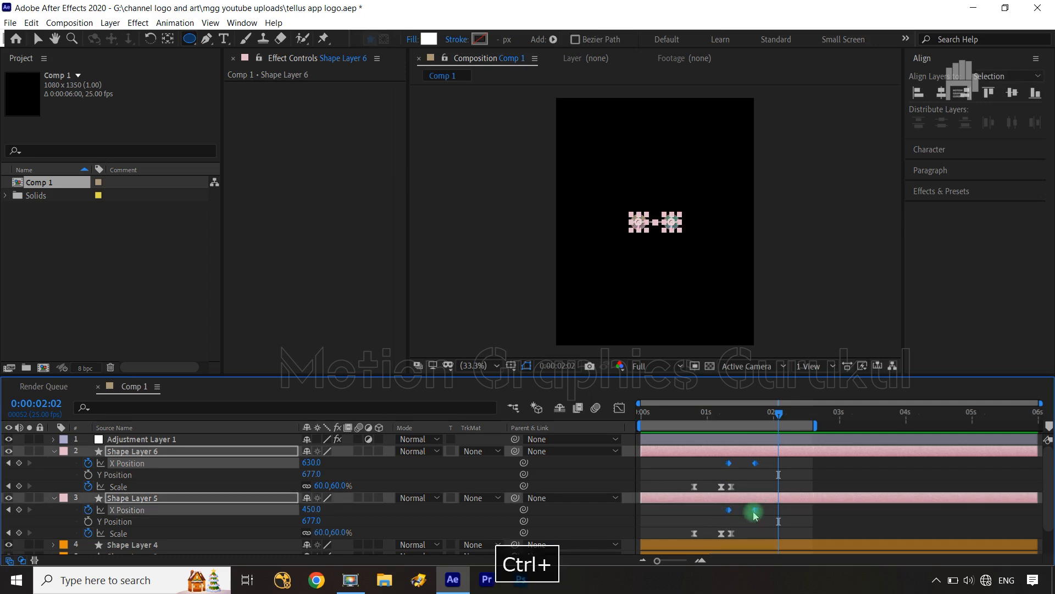
Shape the X Position value curves of Shape Layers 6 and 5 so both ease smoothly into their last keyframes.
left_click(619, 408)
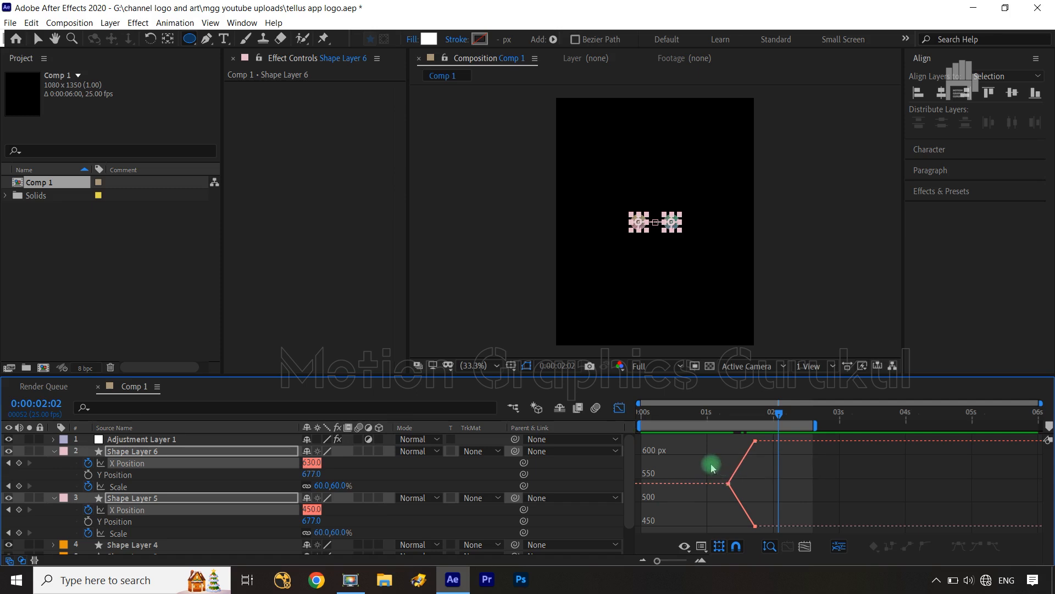
left_click_drag(710, 464, 746, 510)
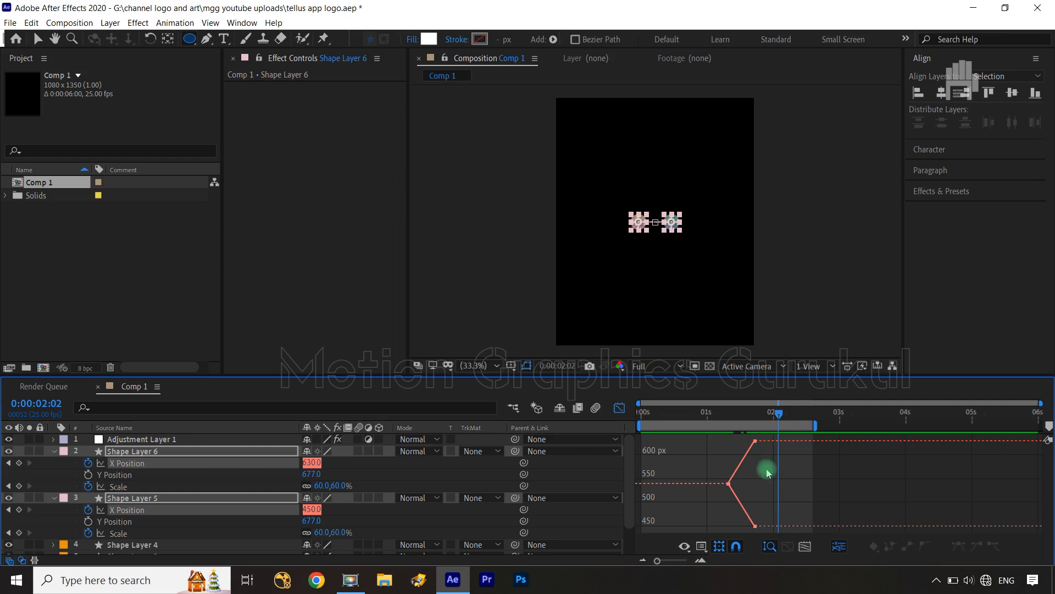
left_click_drag(764, 463, 729, 445)
left_click(756, 443)
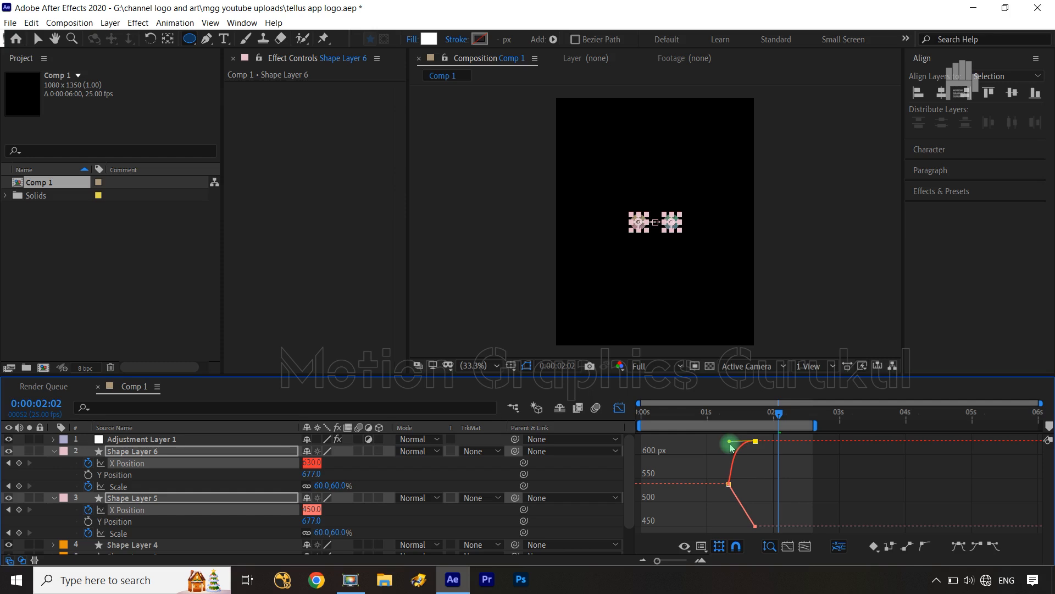
left_click(755, 527)
left_click_drag(756, 527, 736, 529)
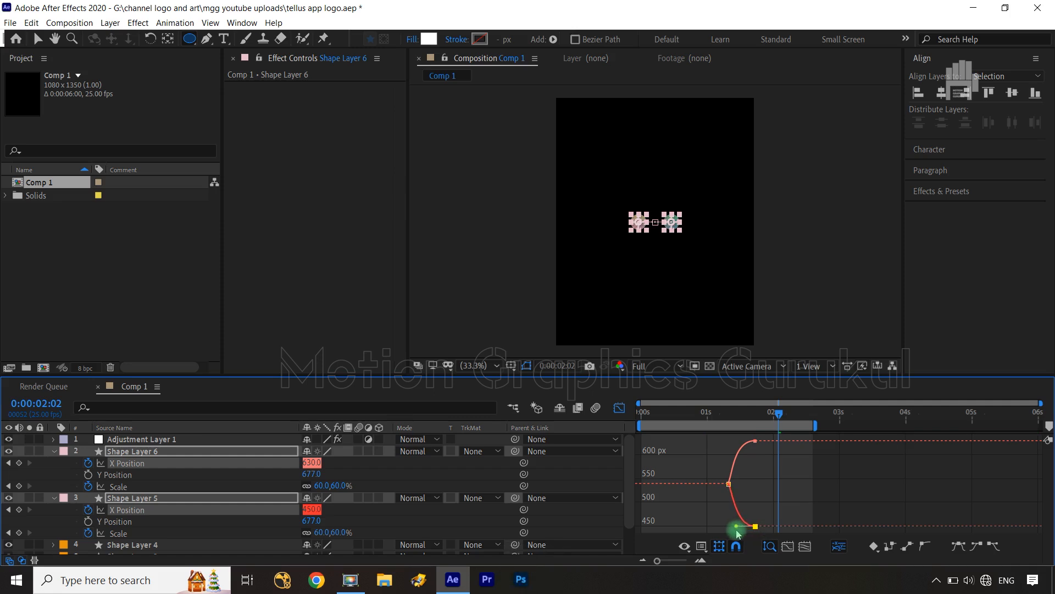
left_click(621, 408)
Play the composition from the start to check how the two circles separate.
left_click_drag(783, 421, 640, 415)
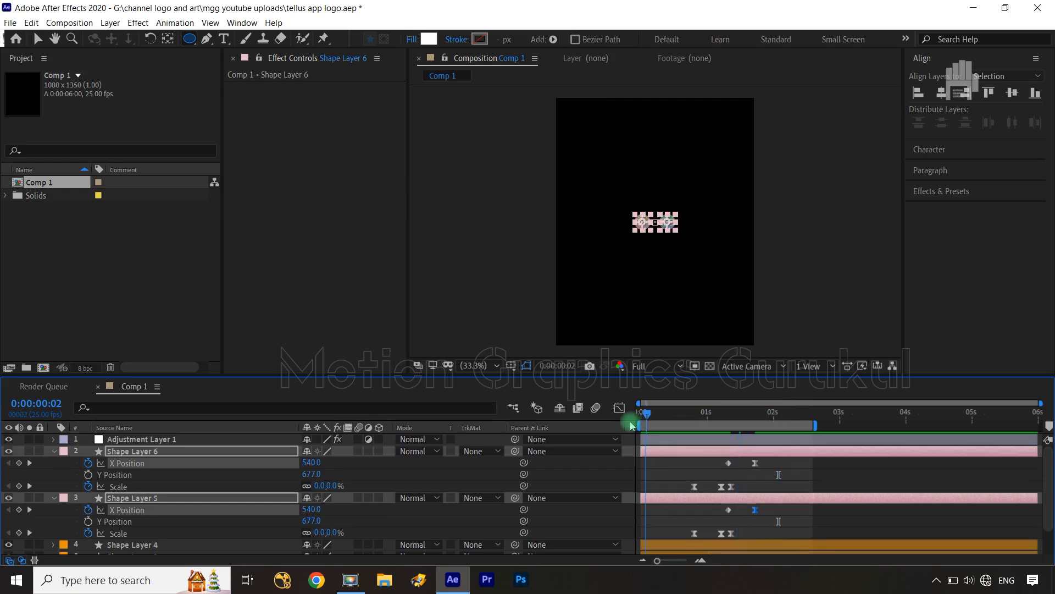
left_click(593, 476)
key("space")
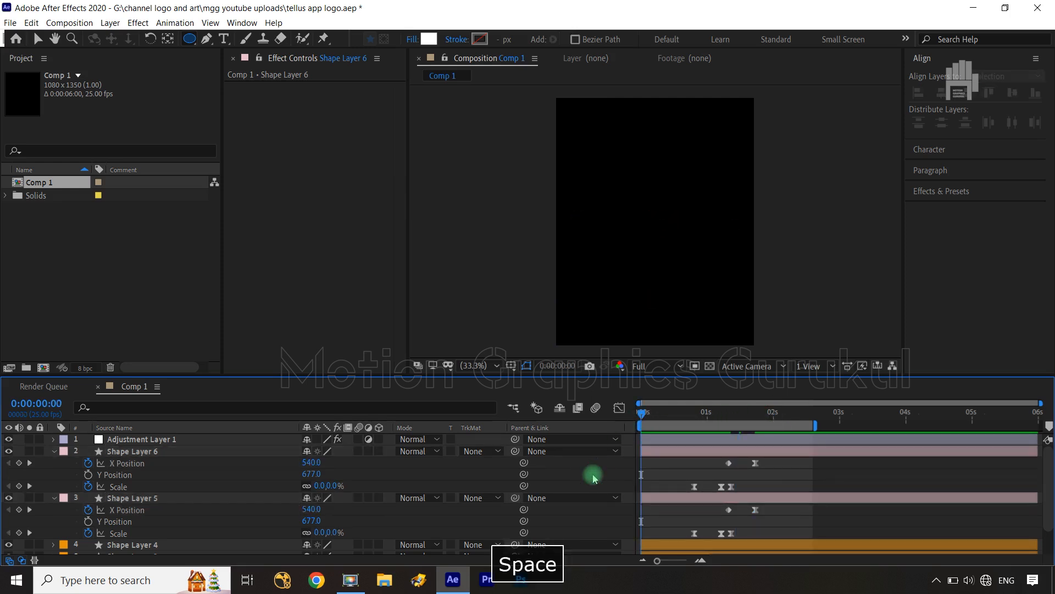
key("space")
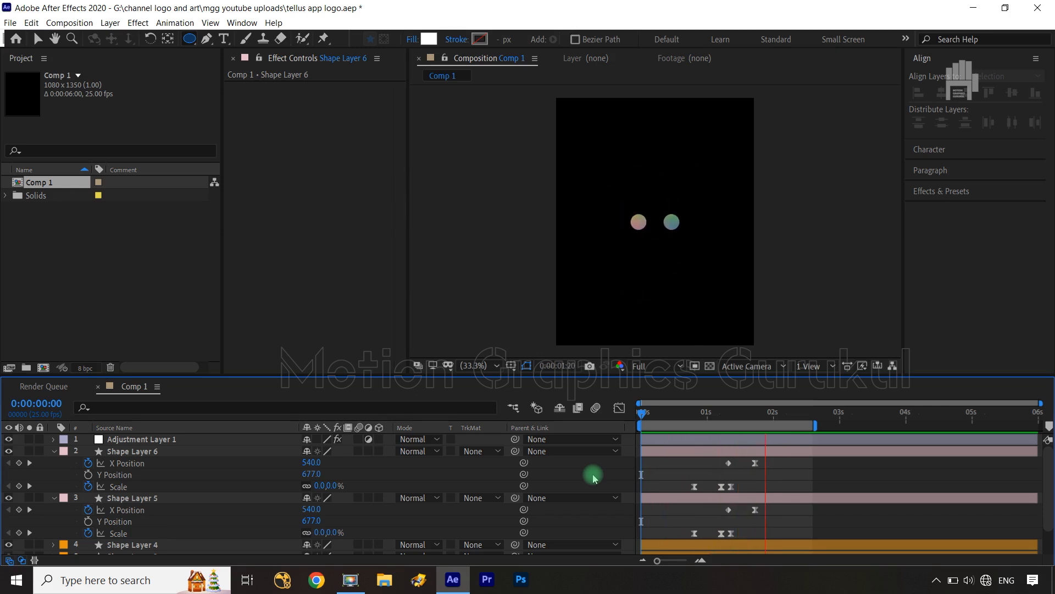
key("space")
At 0:00:01:18, set the X Position of Shape Layer 6 to 660 and of Shape Layer 5 to 420.
left_click_drag(806, 416, 758, 413)
left_click(314, 472)
left_click(313, 463)
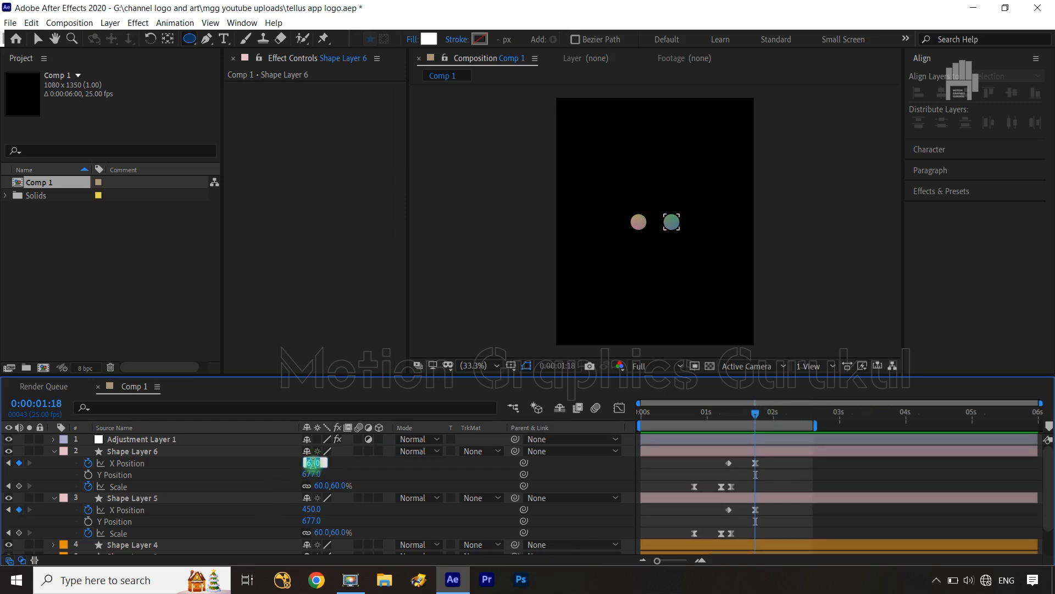
type("660")
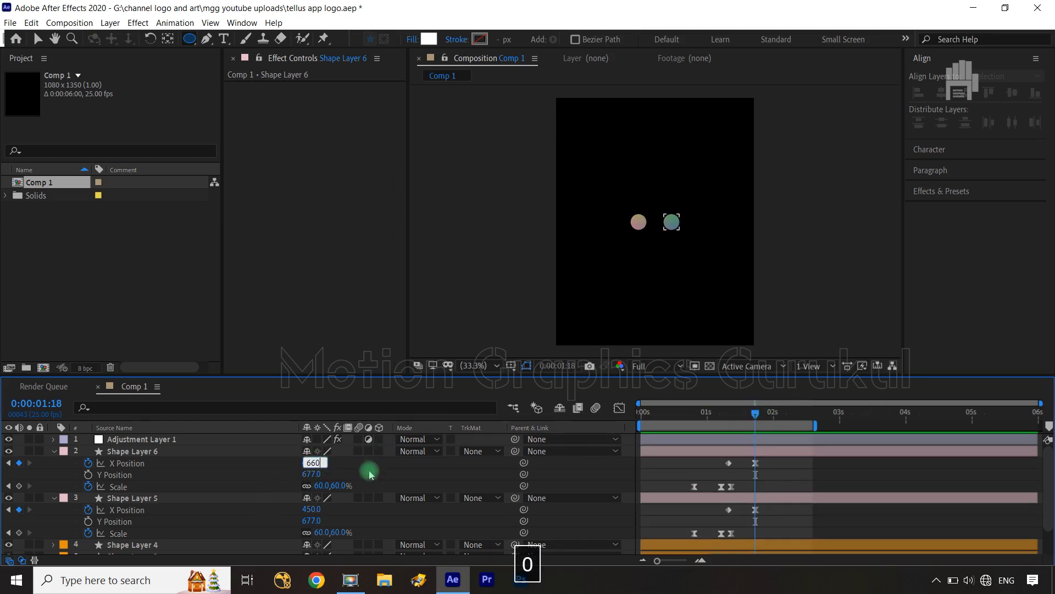
left_click(374, 471)
left_click(316, 509)
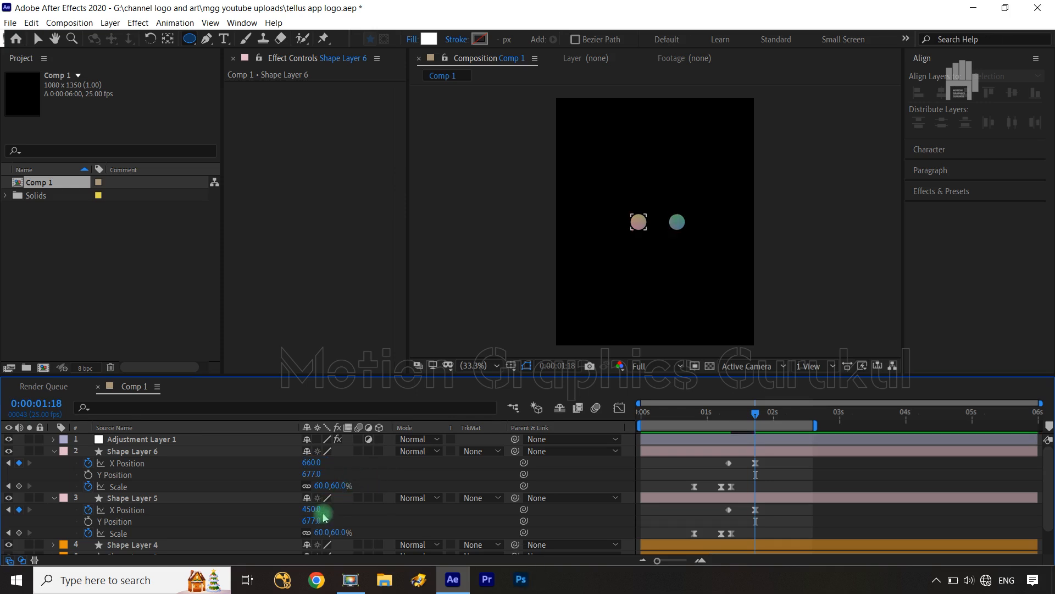
type("420")
left_click(369, 514)
Preview the animation from the first frame to check the wider spacing between the circles.
left_click_drag(746, 416, 588, 449)
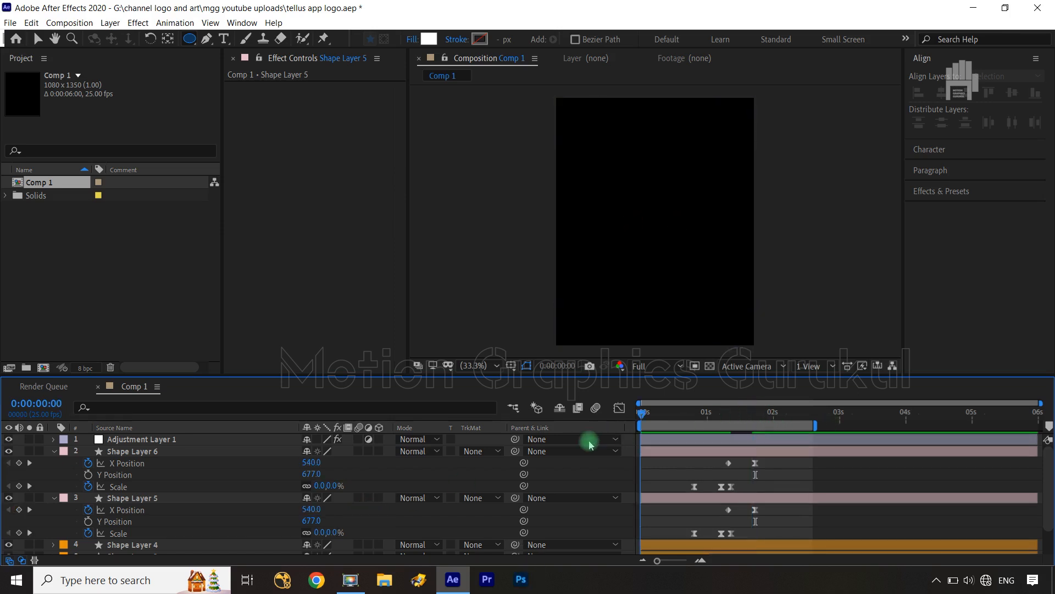
key("space")
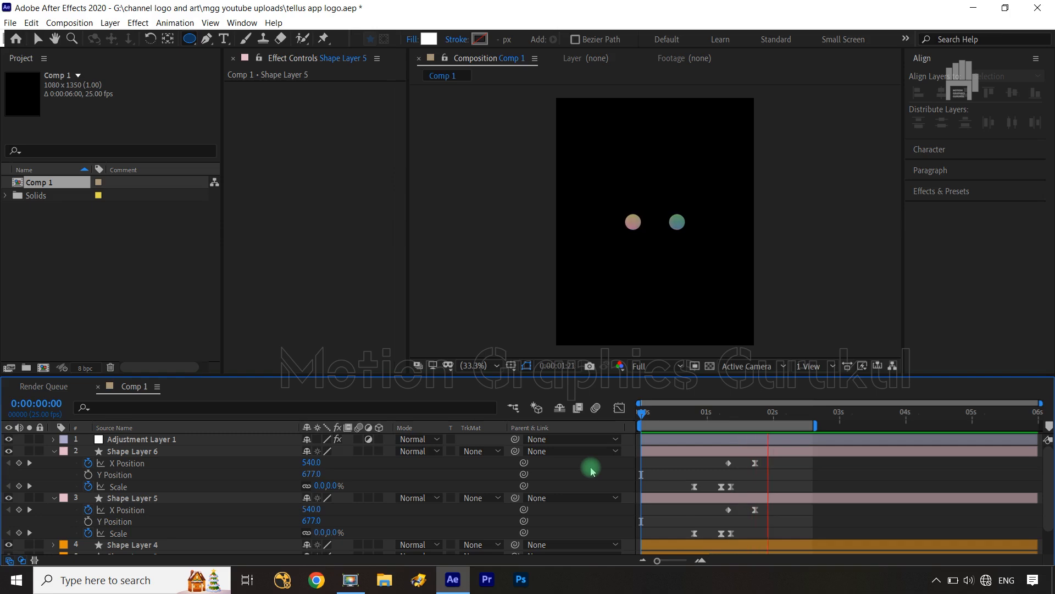
key("space")
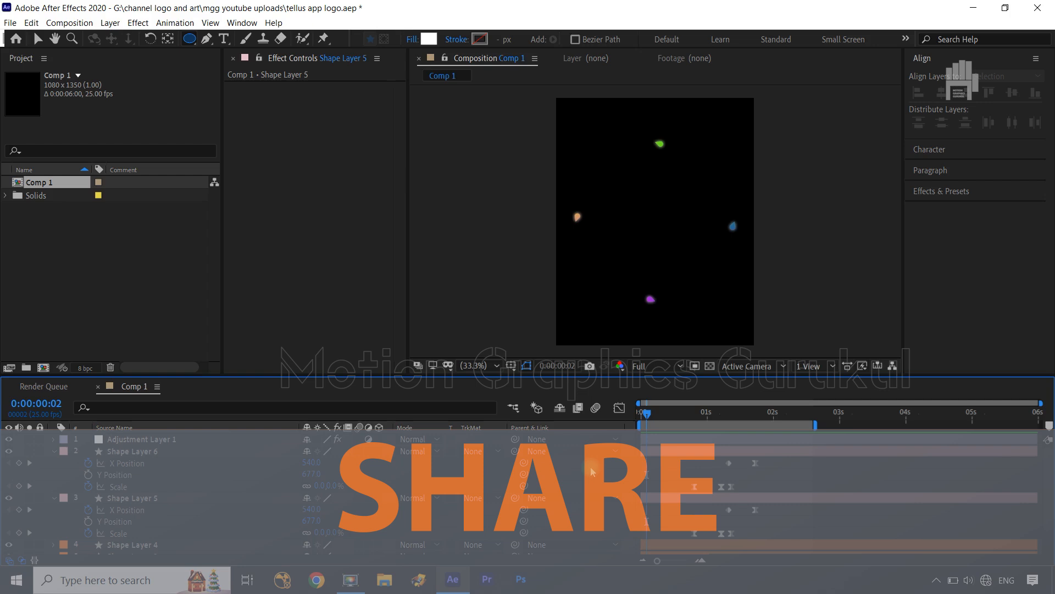
Add a null object to the composition and place it directly below Adjustment Layer 1.
left_click_drag(648, 414, 767, 434)
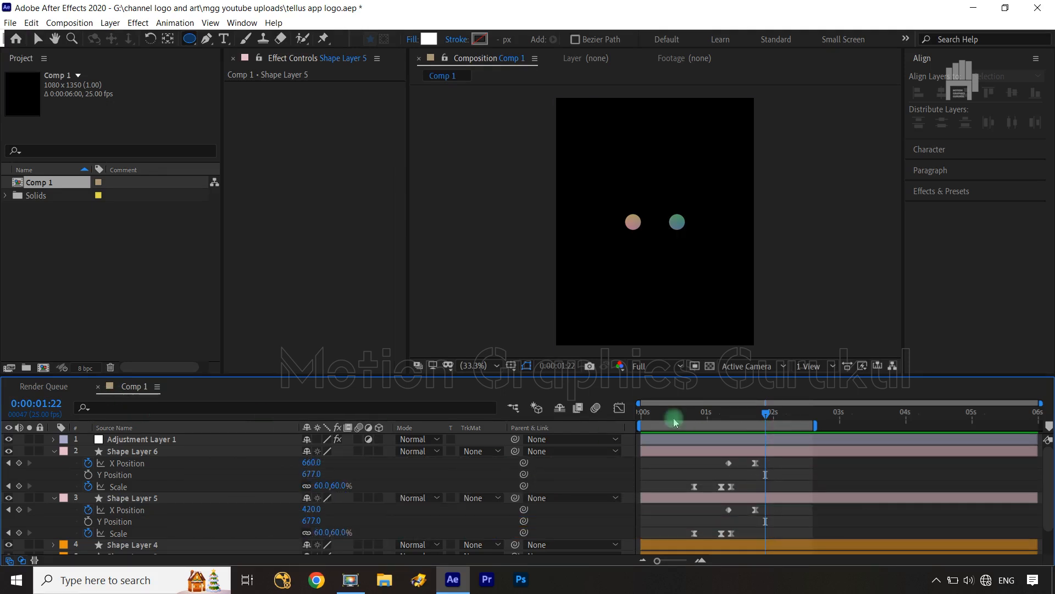
right_click(548, 483)
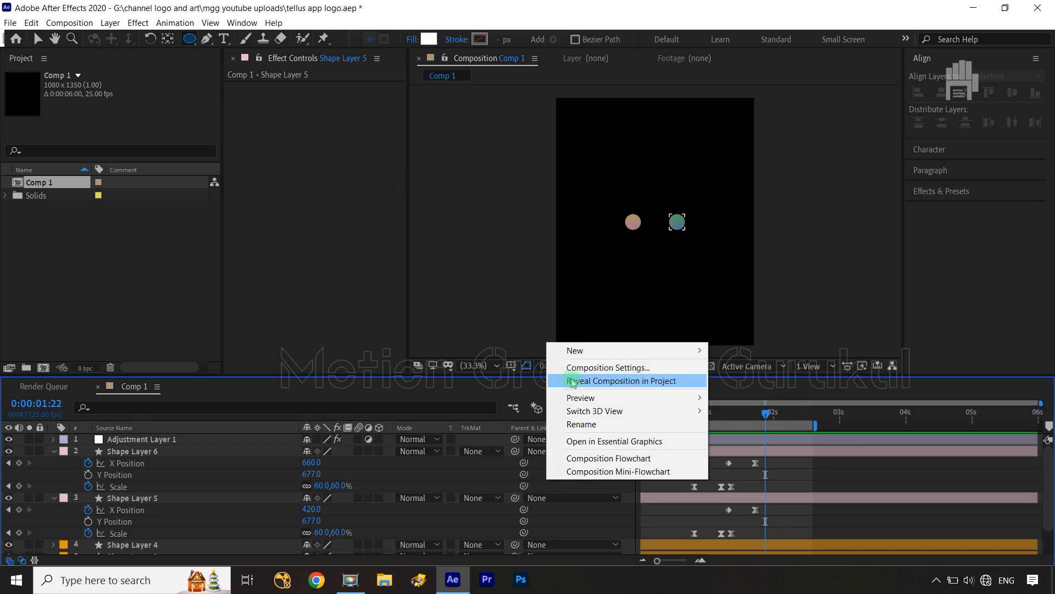
mouse_move(574, 351)
left_click(761, 427)
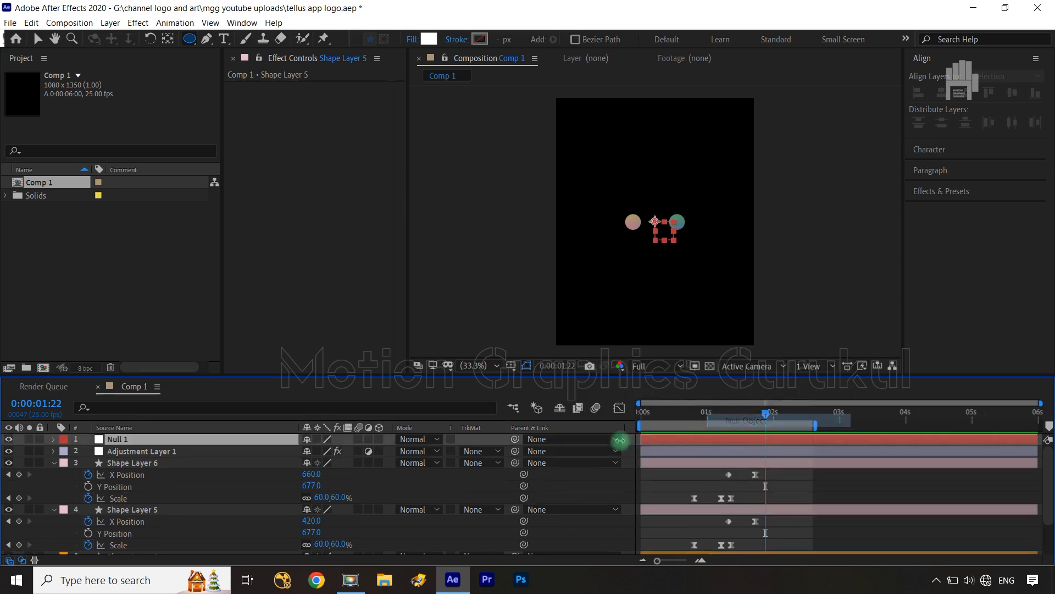
left_click_drag(160, 438, 159, 458)
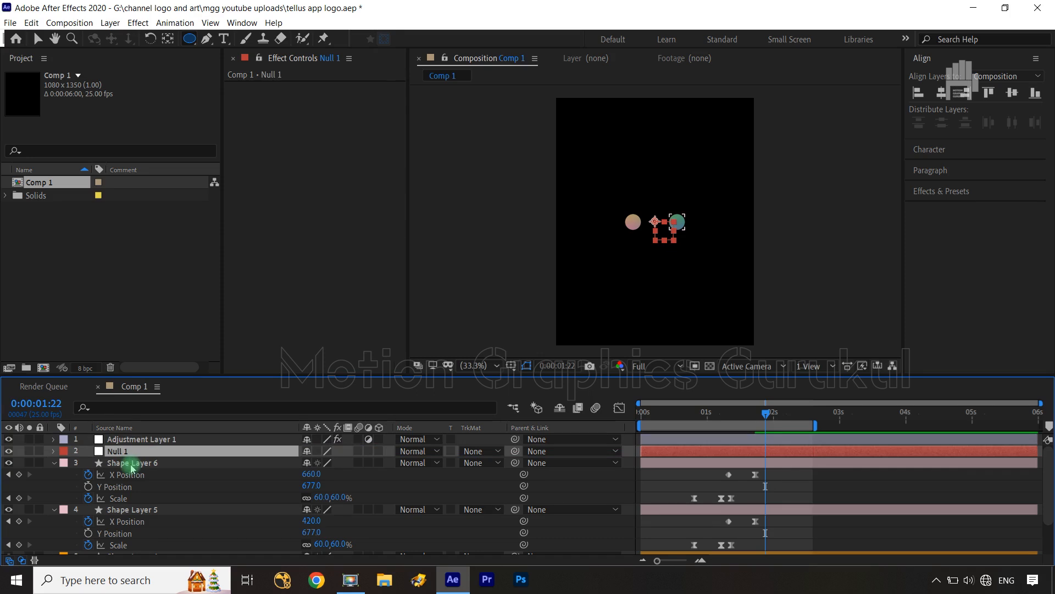
Parent Shape Layer 6 and Shape Layer 5 to Null 1.
left_click(134, 463)
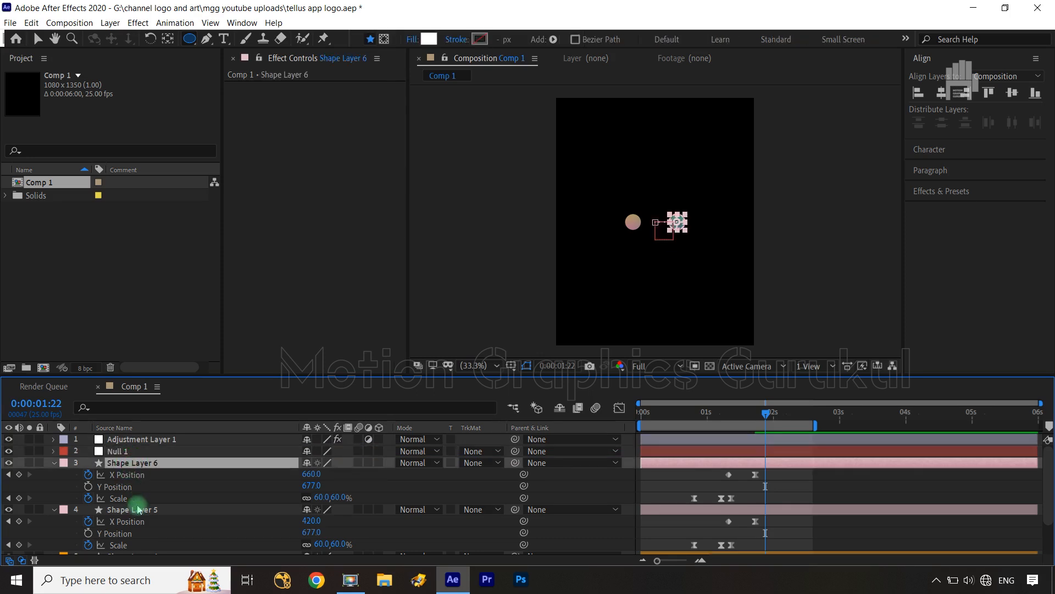
left_click(134, 510, "shift")
left_click_drag(514, 468, 163, 459)
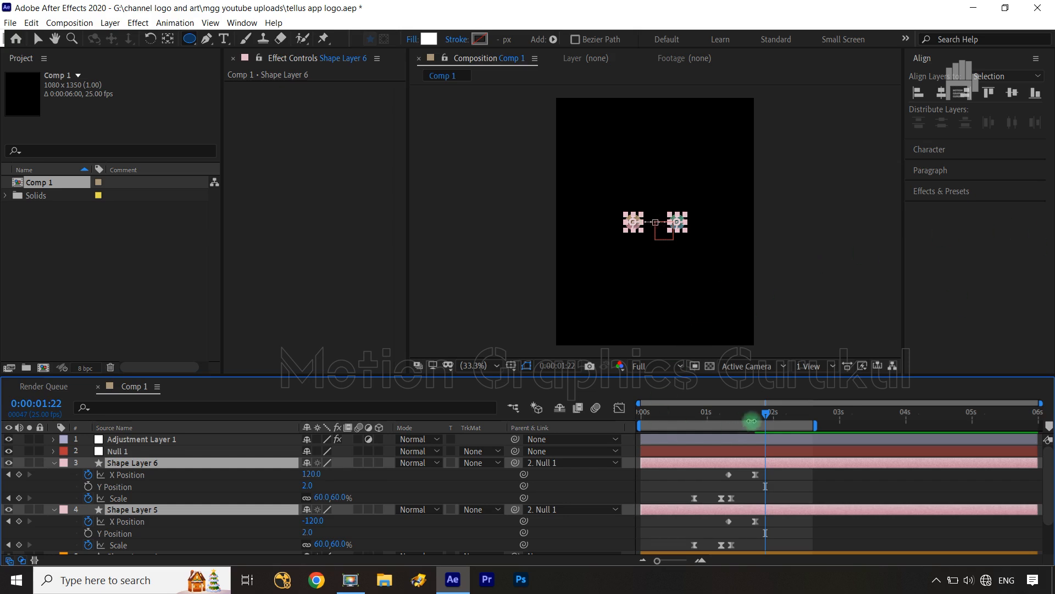
Add a starting Rotation keyframe to Null 1 at 0:00:01:16, two frames before the last X Position keyframes.
left_click_drag(778, 419, 741, 425)
left_click_drag(737, 424, 757, 425)
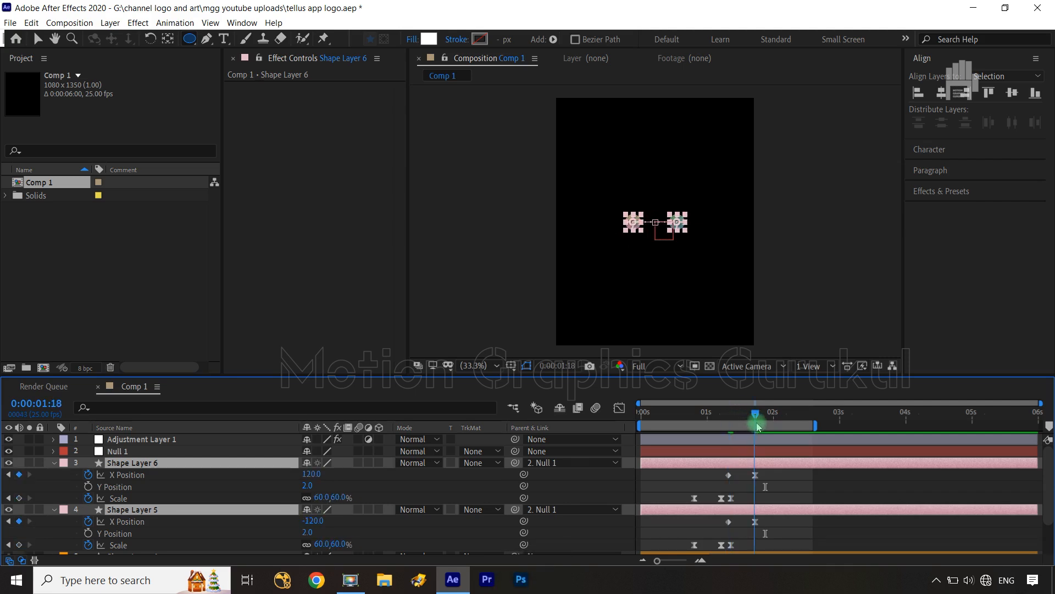
key("ctrl+Left")
key("ctrl+Left")
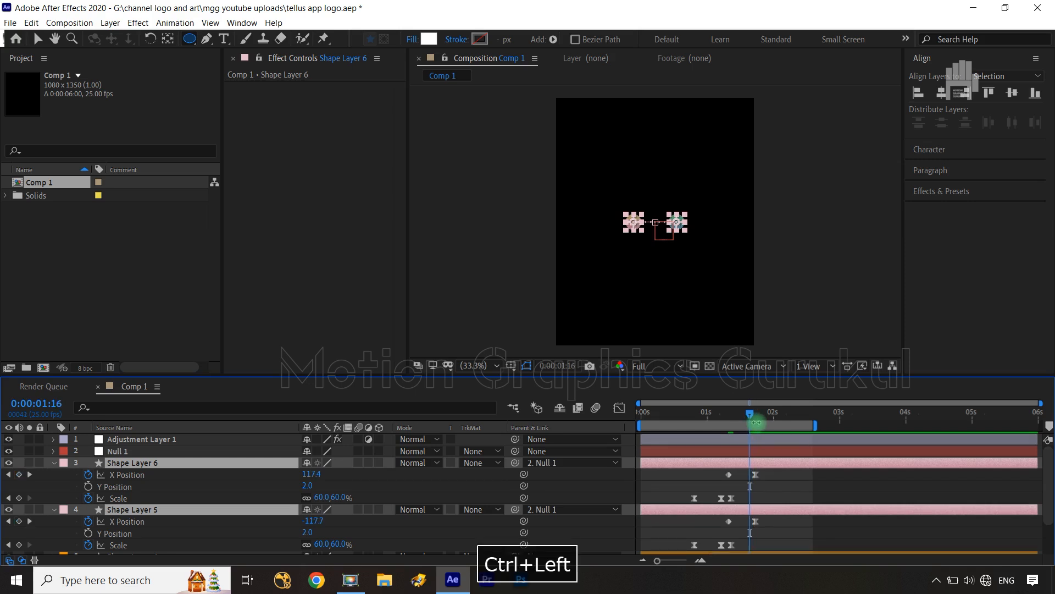
left_click(131, 454)
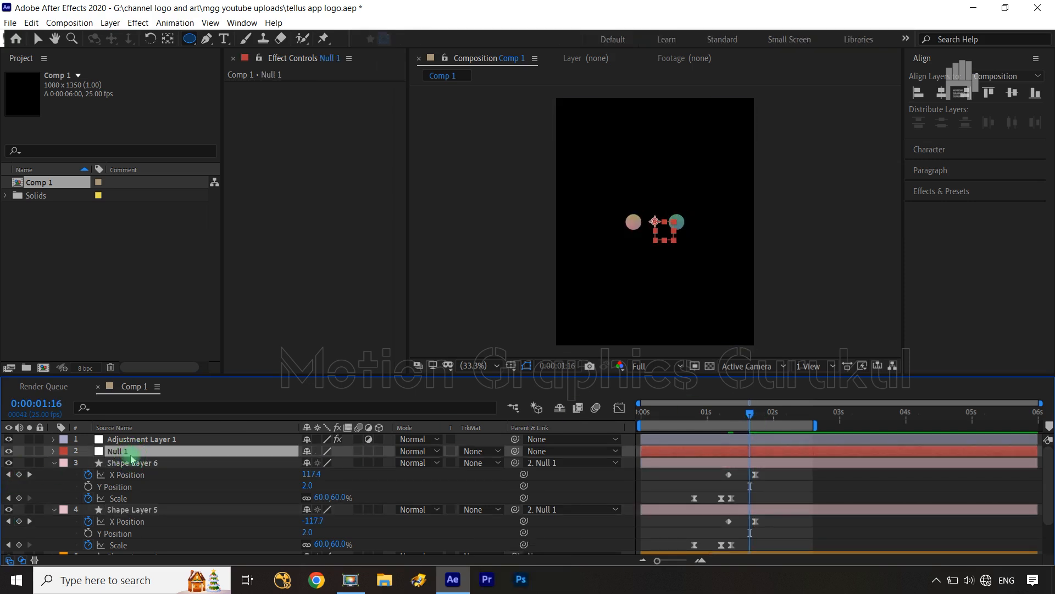
key("r")
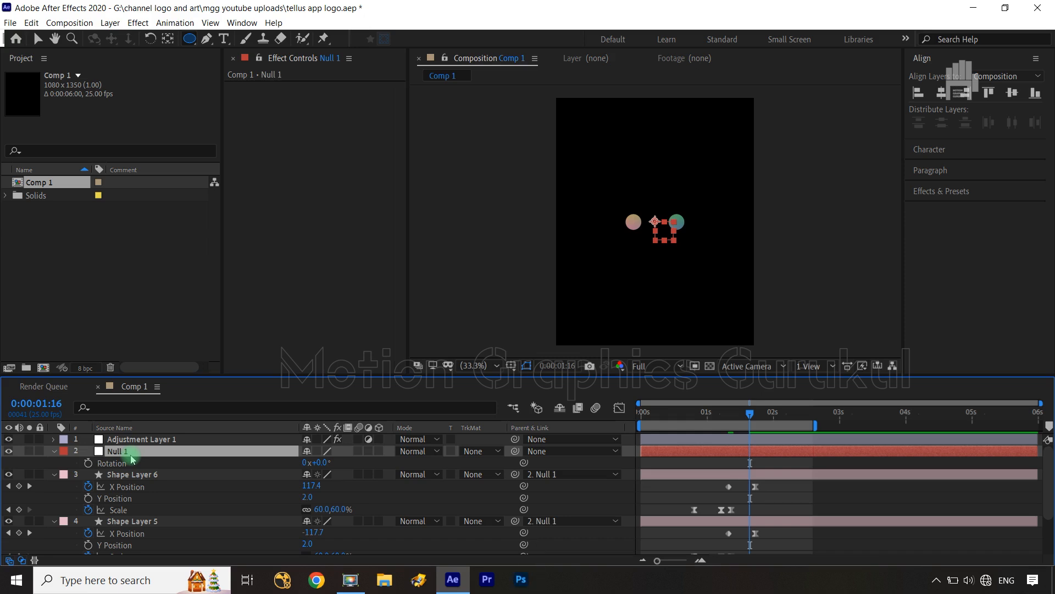
left_click(86, 465)
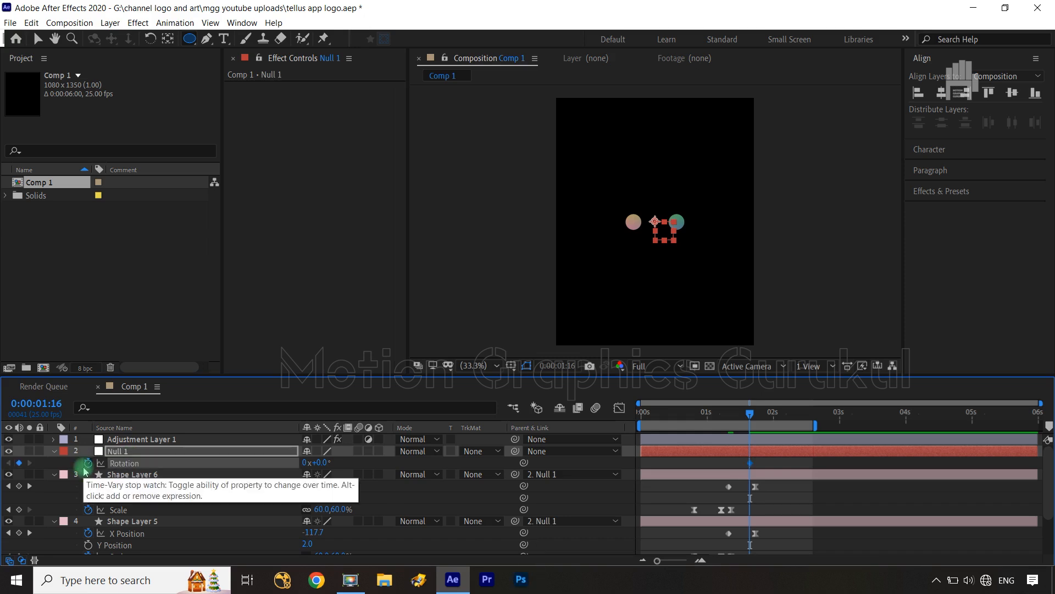
Set Null 1's Rotation to 90° at 0:00:02:01, ten frames after its first Rotation keyframe.
key("shift+Page_Down")
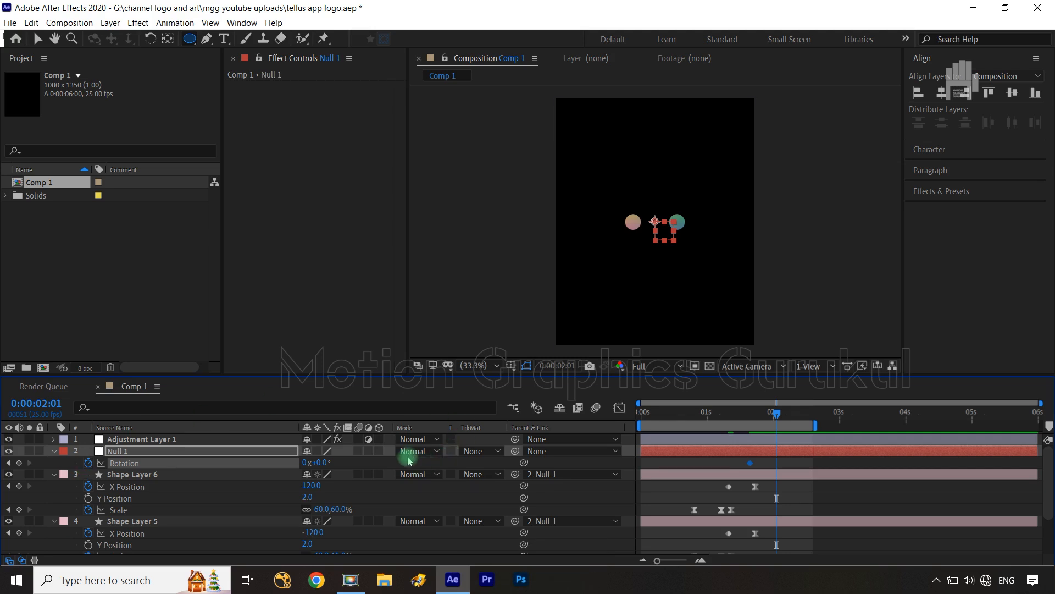
type("90")
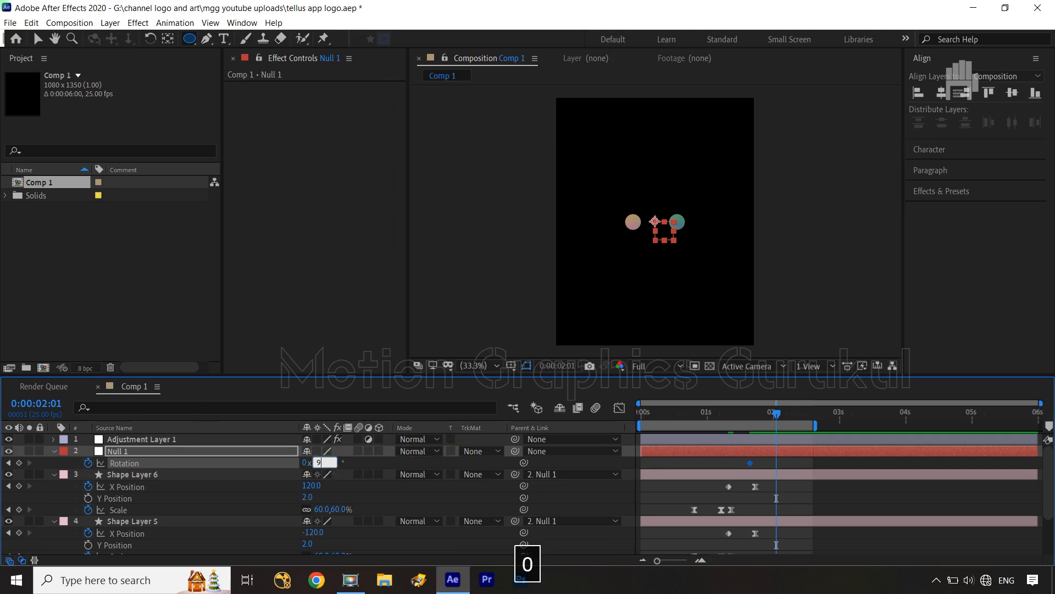
left_click(352, 464)
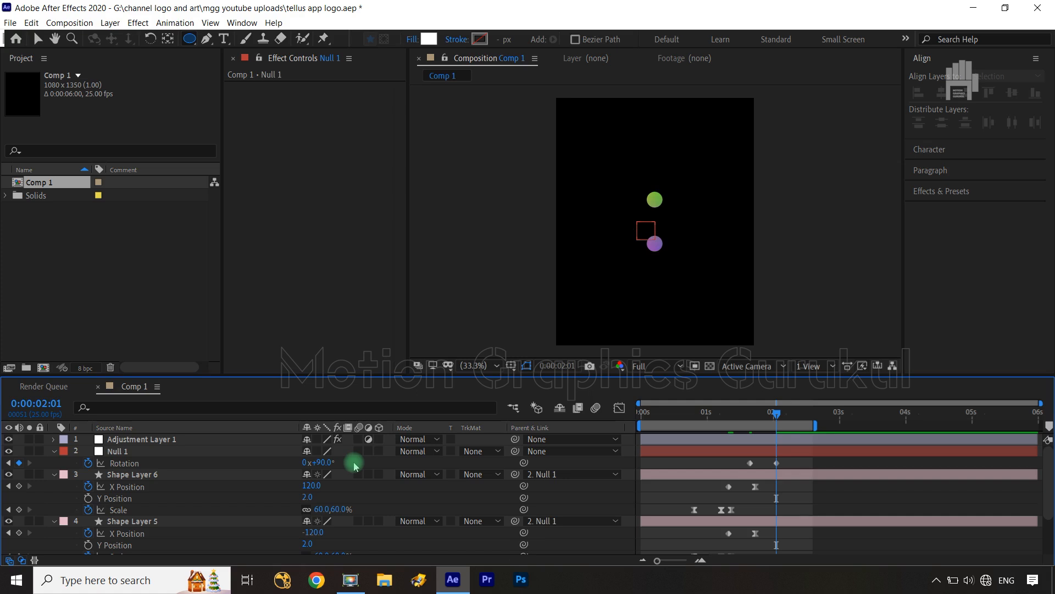
Try Easy Ease on both Rotation keyframes of Null 1 and undo it.
left_click_drag(786, 466, 746, 473)
key("F9")
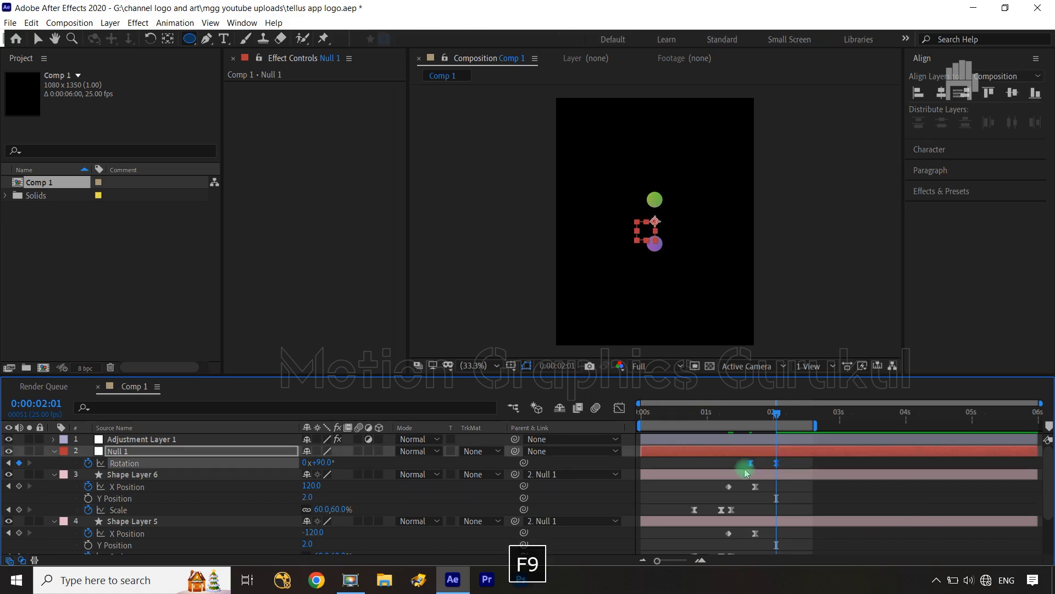
key("ctrl+z")
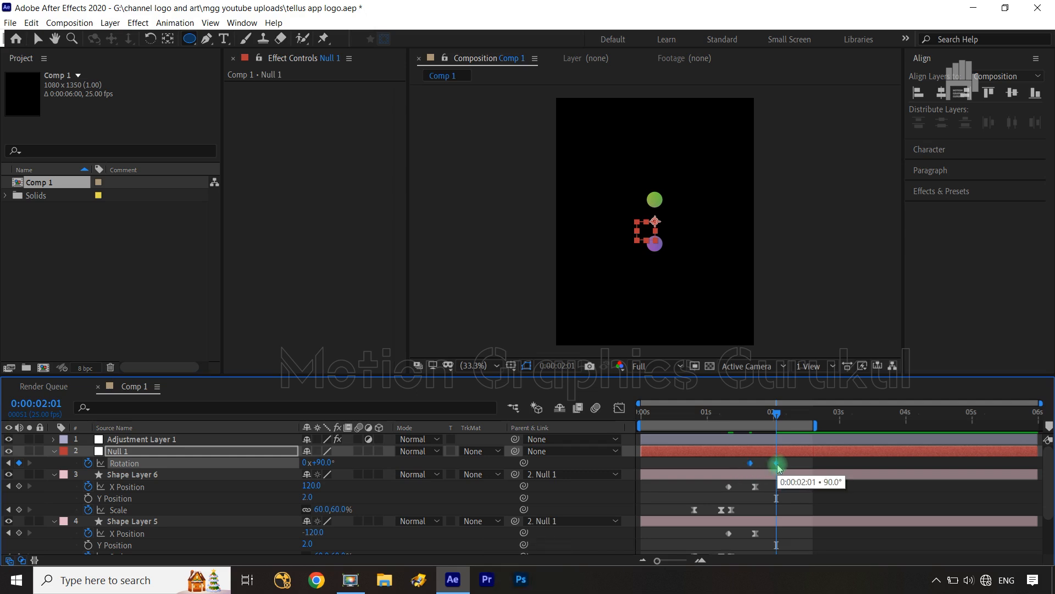
Shape Null 1's Rotation value curve so it leaves the first keyframe steeply, with its outgoing handle pulled straight up.
left_click(766, 463)
left_click(751, 462)
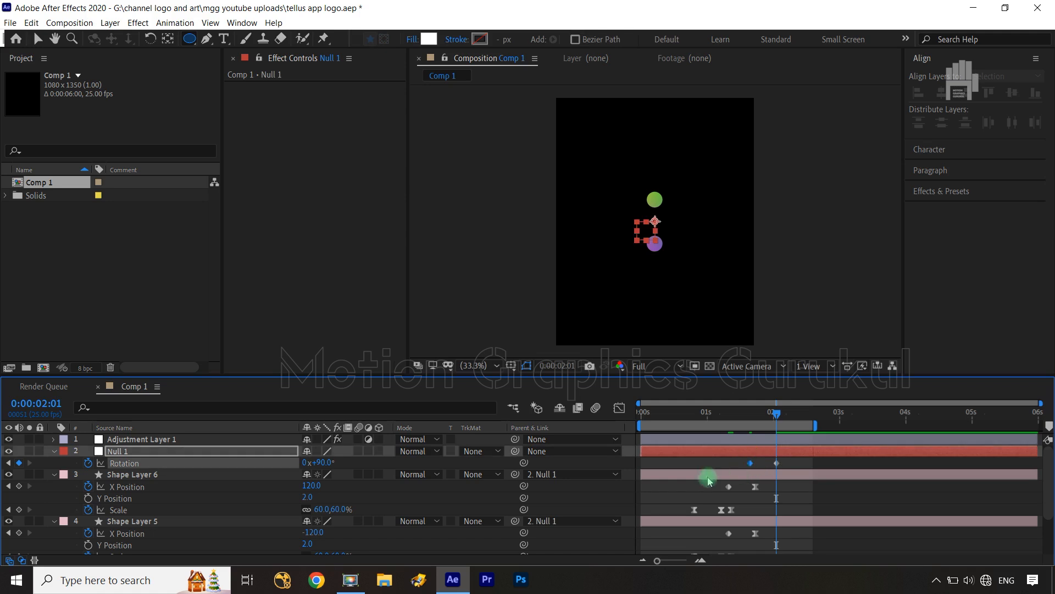
left_click(619, 407)
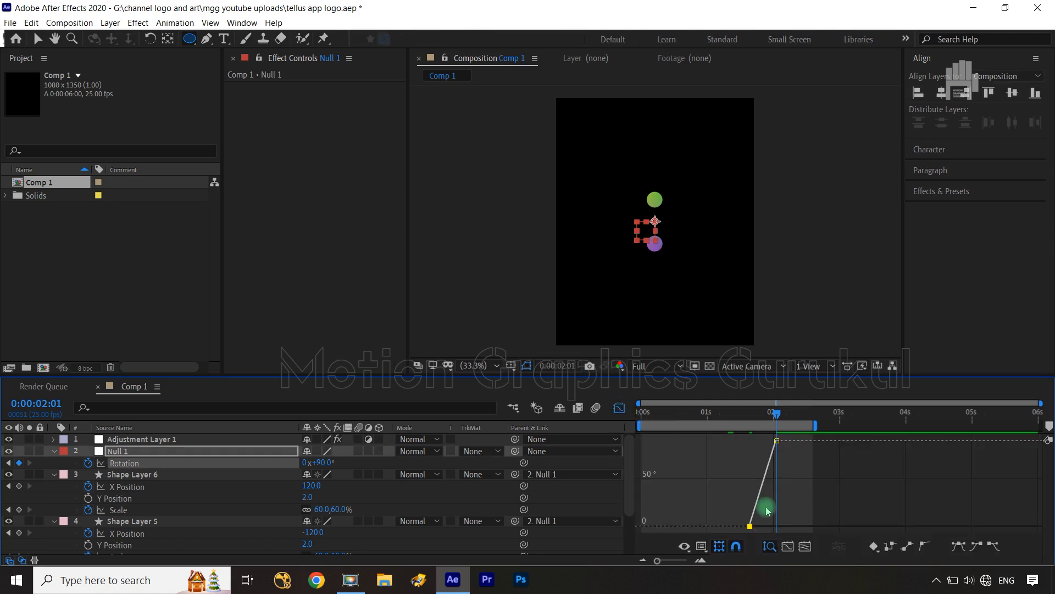
left_click_drag(735, 543, 762, 527)
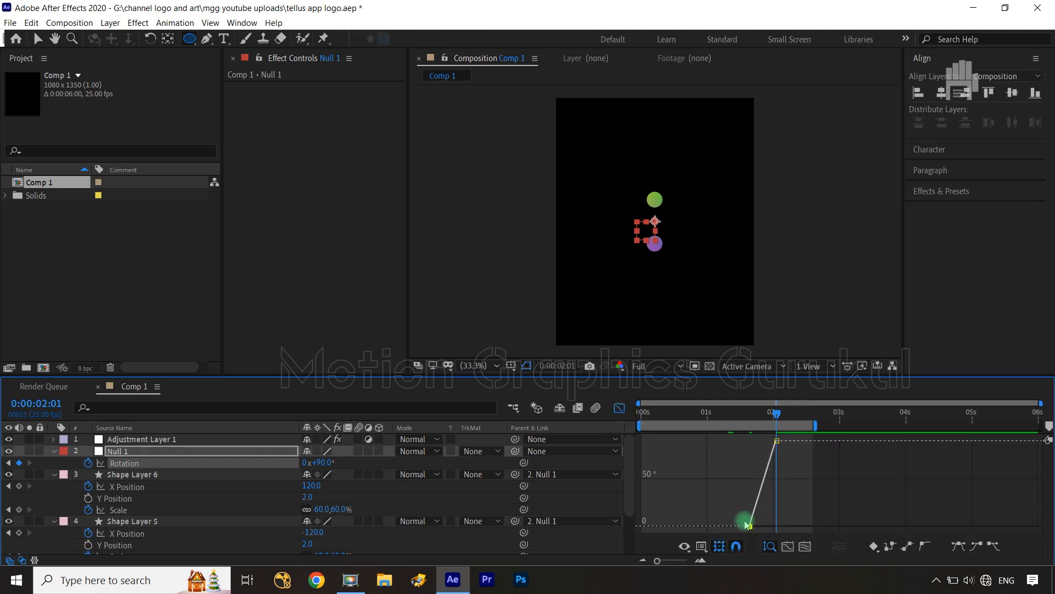
left_click(750, 526, "alt")
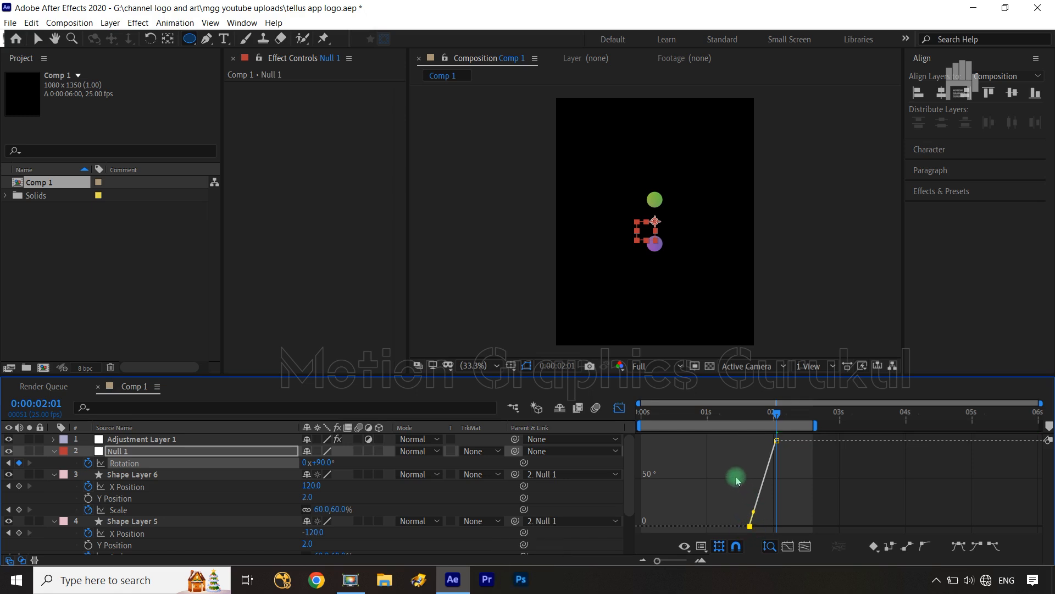
left_click(753, 515)
mouse_move(749, 505)
left_mouse_down()
mouse_move(742, 478)
mouse_move(731, 490)
mouse_move(756, 489)
mouse_move(748, 486)
left_mouse_up()
Flatten the Rotation curve's arrival at Null 1's 90° keyframe with a long horizontal incoming handle, and return to the keyframe view.
left_click(777, 442)
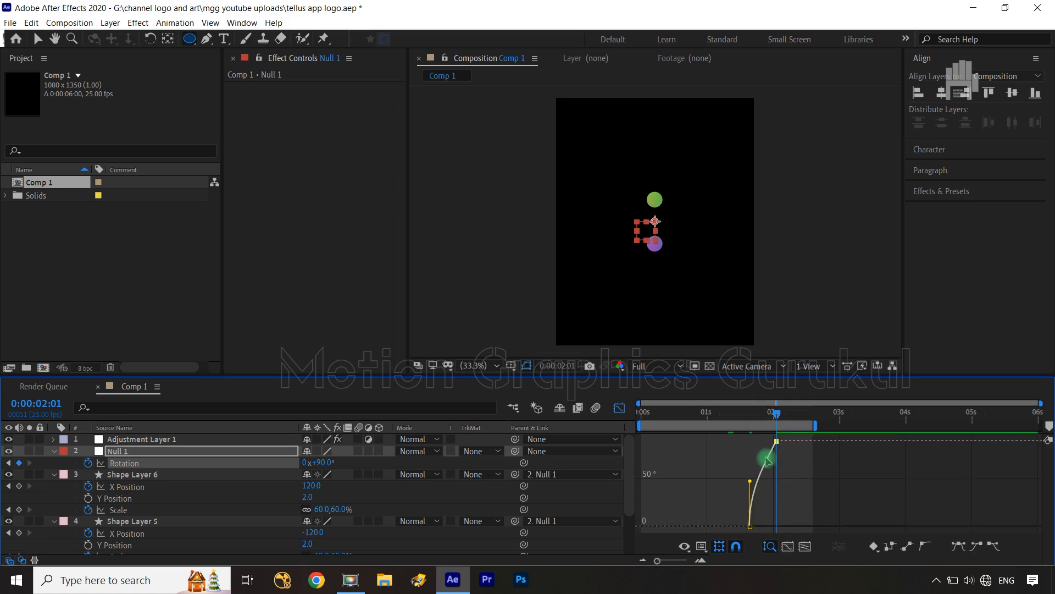
left_click(777, 441)
left_click(776, 441, "alt")
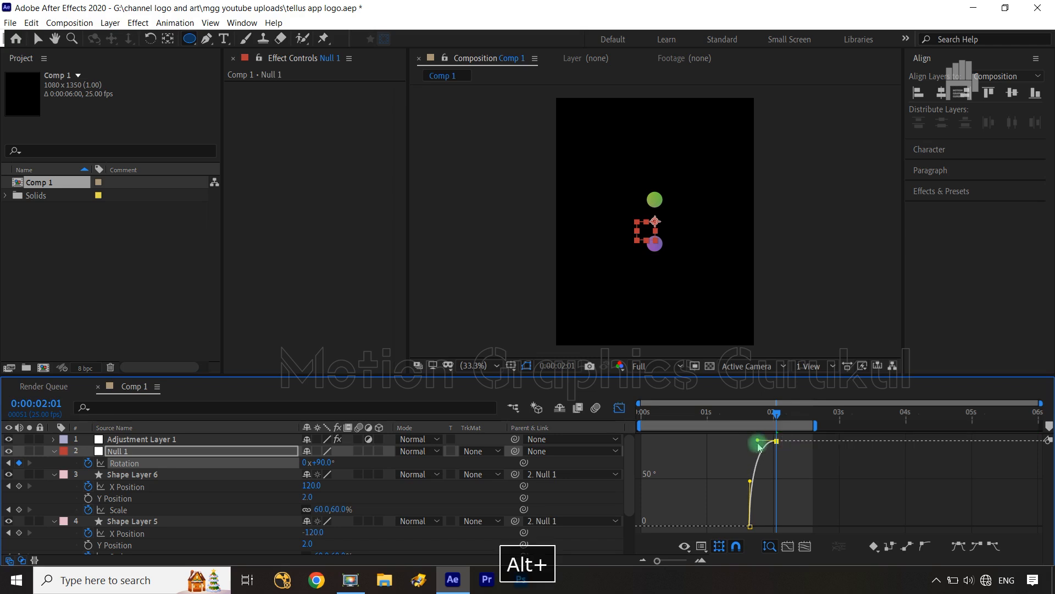
left_click(623, 410)
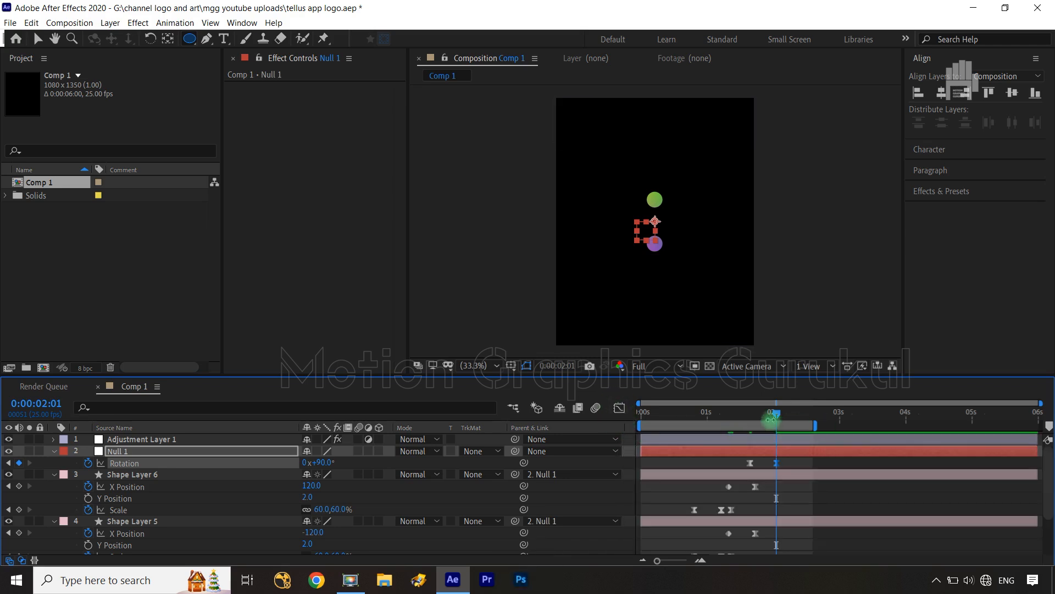
Preview the animation from the start to check the eased rotation of the two circles.
left_click_drag(777, 415, 603, 430)
left_click(608, 460)
key("space")
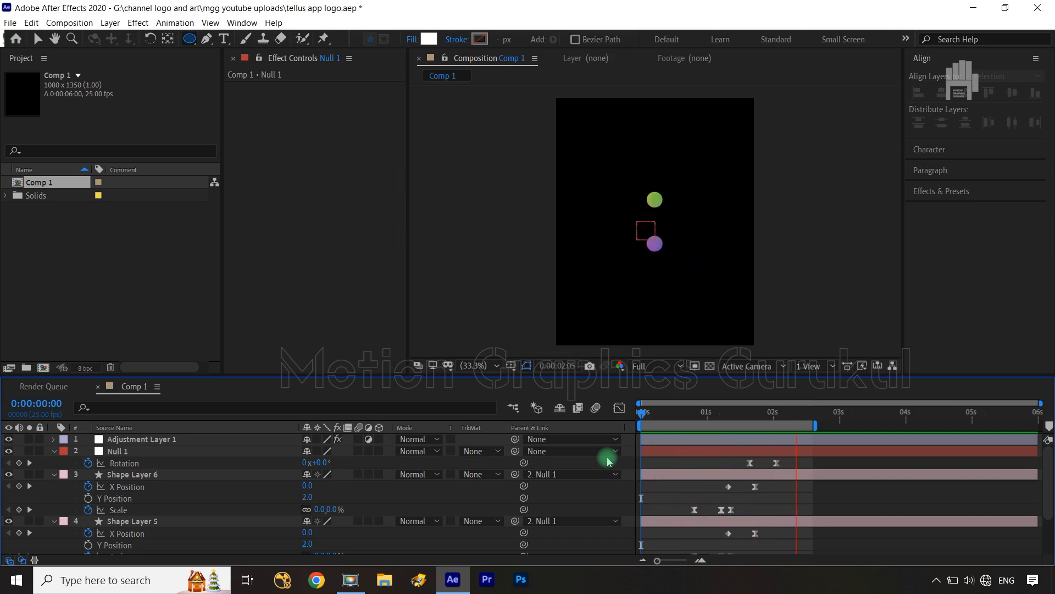
key("space")
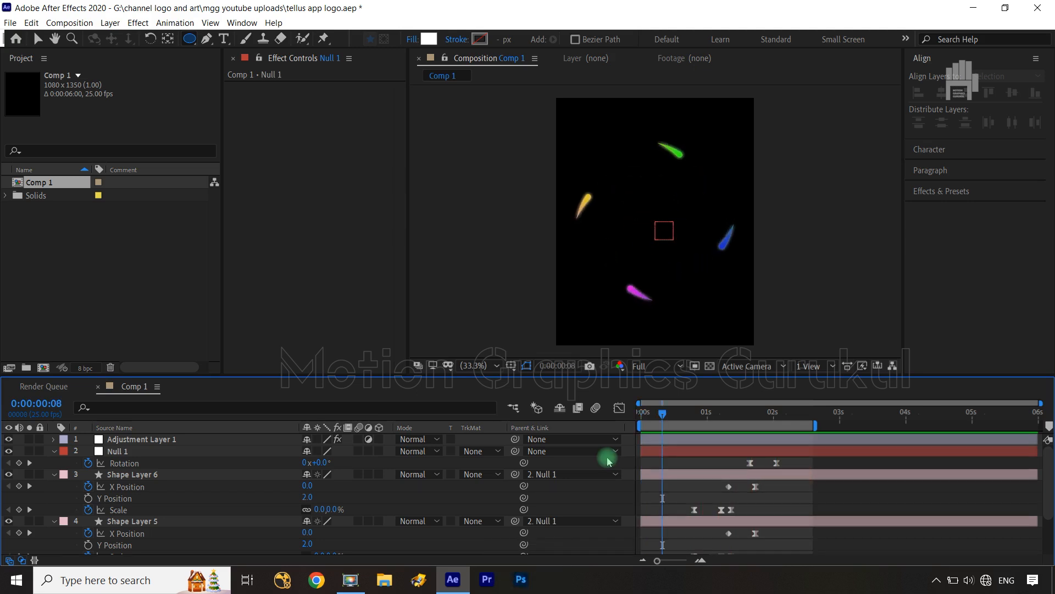
At 0:00:02:01, keyframe X Position at 60 for Shape Layer 6 and -60 for Shape Layer 5.
left_click_drag(674, 415, 752, 432)
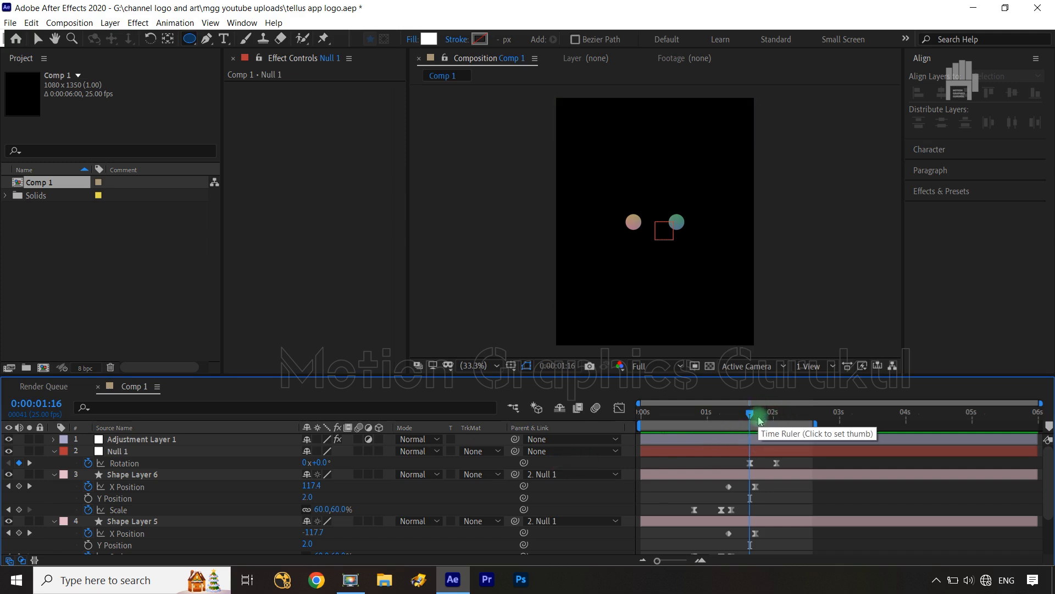
left_click_drag(751, 412, 760, 418)
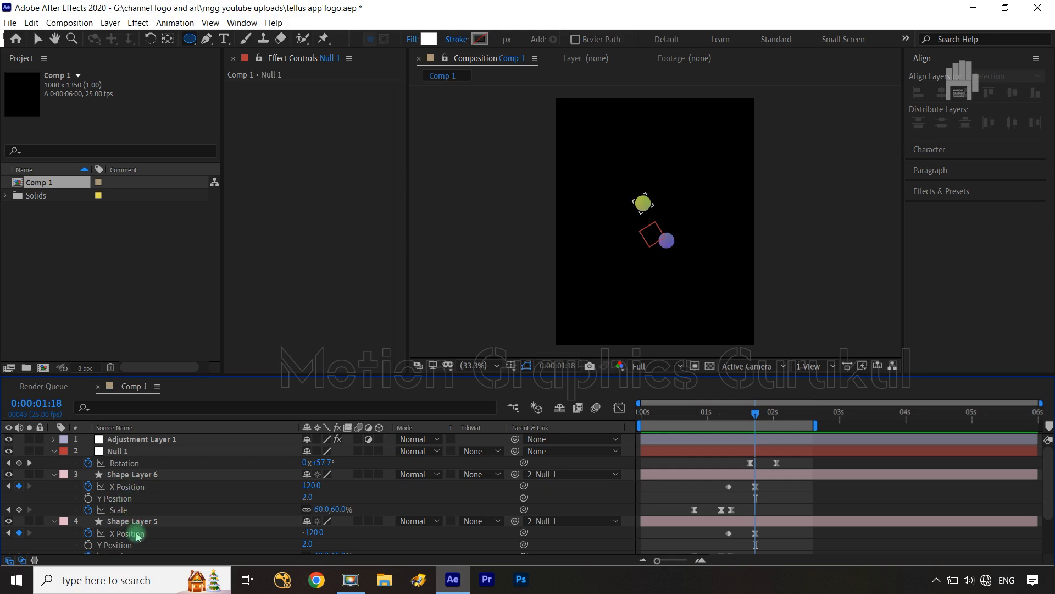
left_click(775, 416)
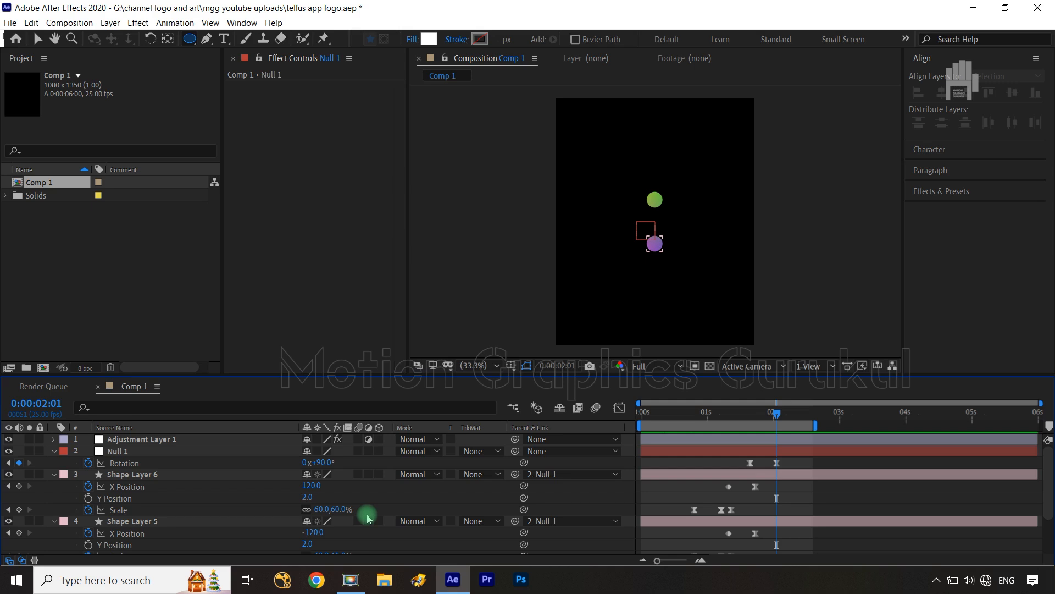
left_click(311, 486)
type("60")
left_click(379, 489)
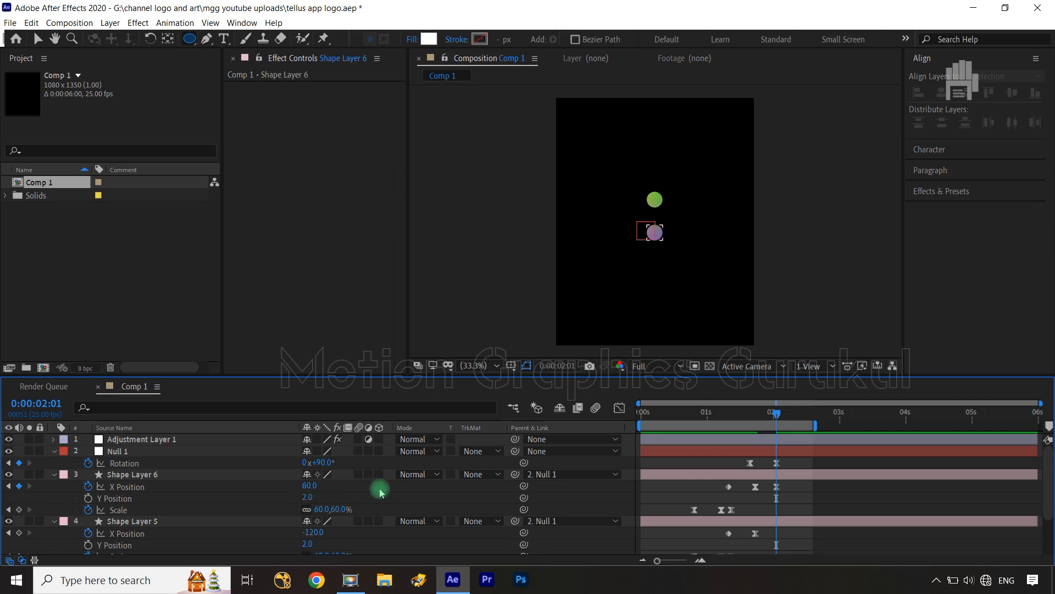
left_click(313, 532)
type("-60")
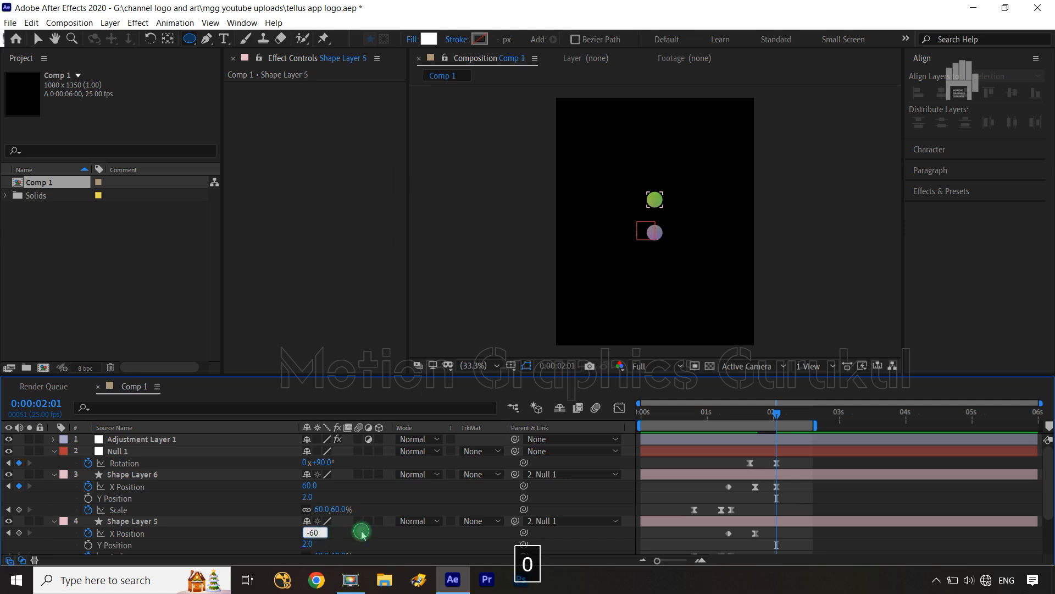
left_click(361, 532)
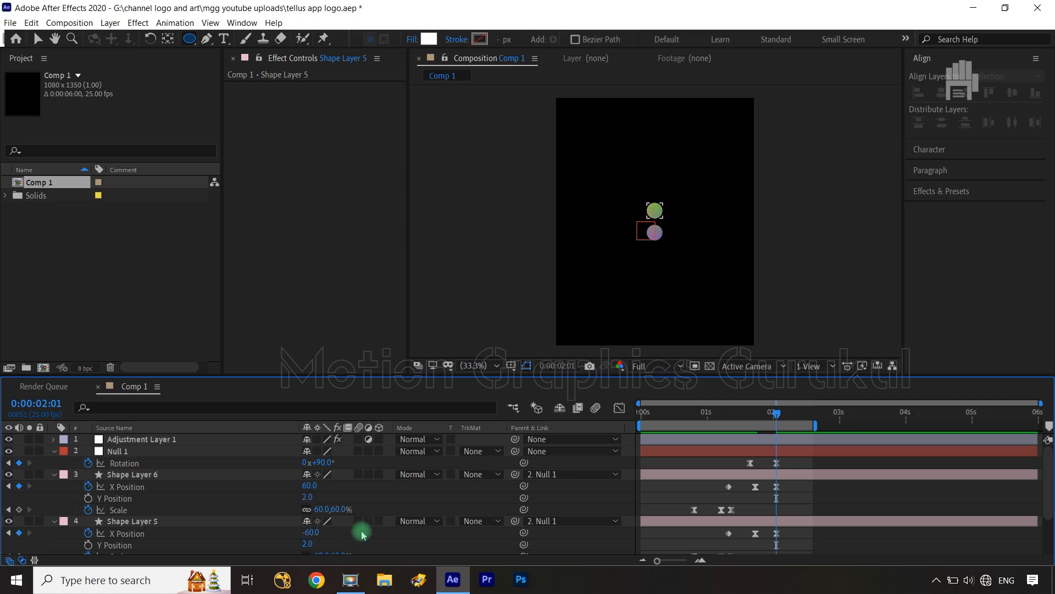
Try bringing the circles closer at 0:00:02:01 with X Position 40 for Shape Layer 6 and -40 for Shape Layer 5.
left_click(310, 486)
type("40")
left_click(310, 532)
type("040")
left_click(365, 539)
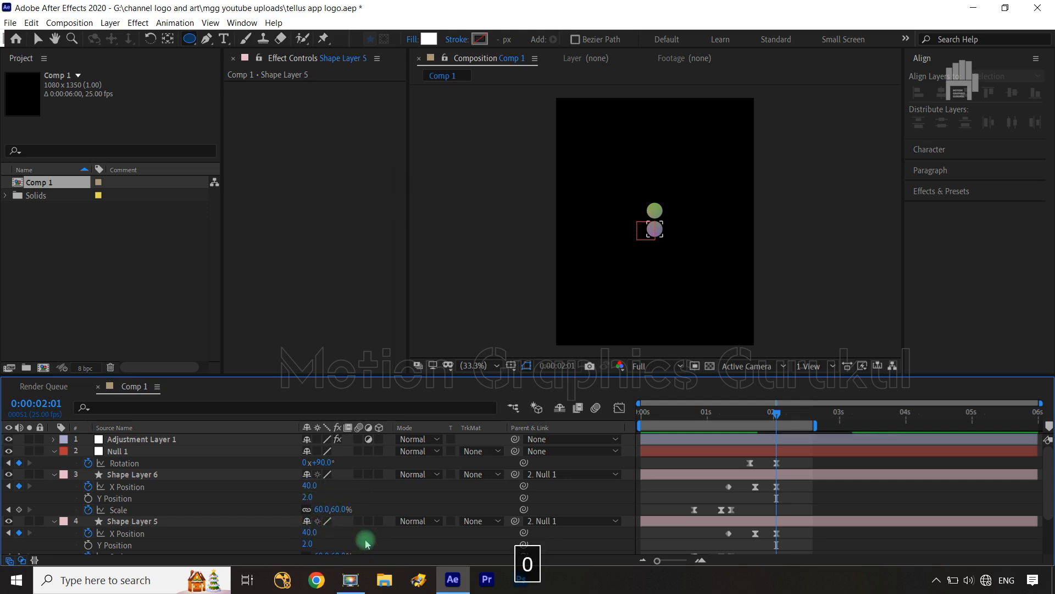
left_click(310, 532)
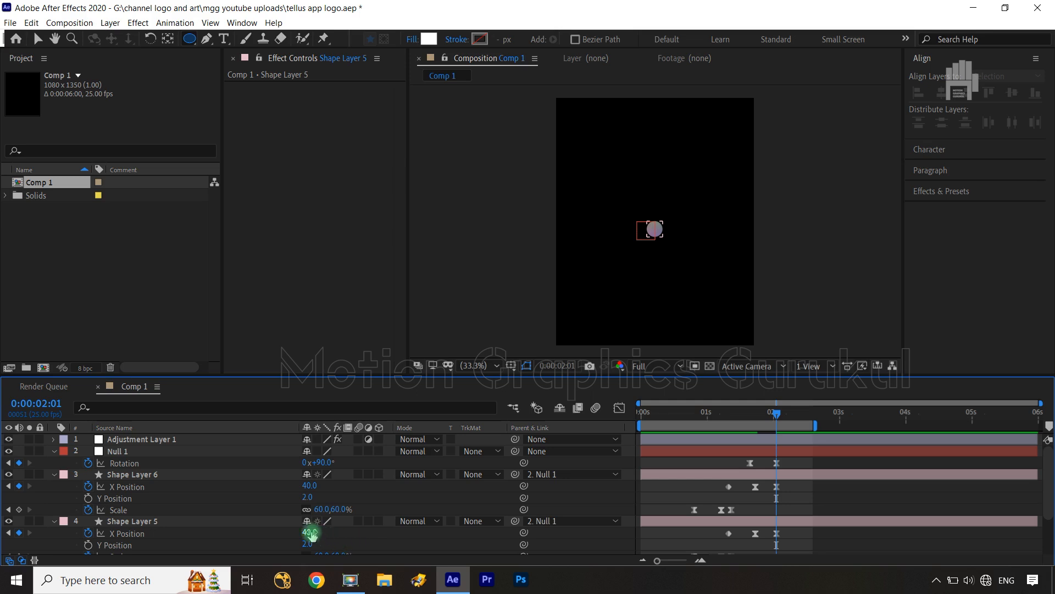
type("-40")
left_click(352, 536)
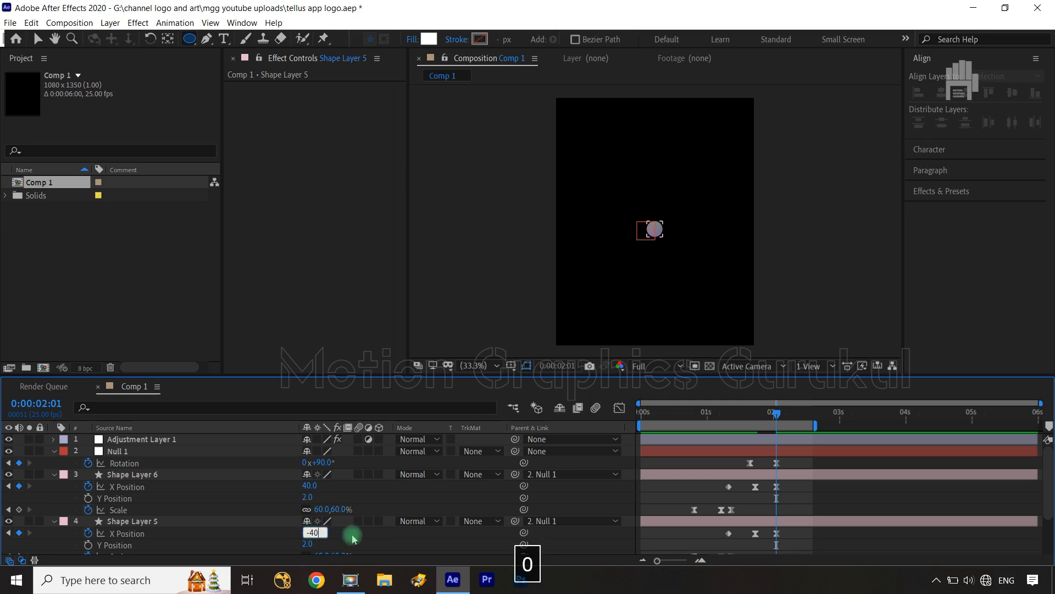
Overlap the circles at 0:00:02:01 by setting X Position to 35 on Shape Layer 6 and -35 on Shape Layer 5.
key("slash")
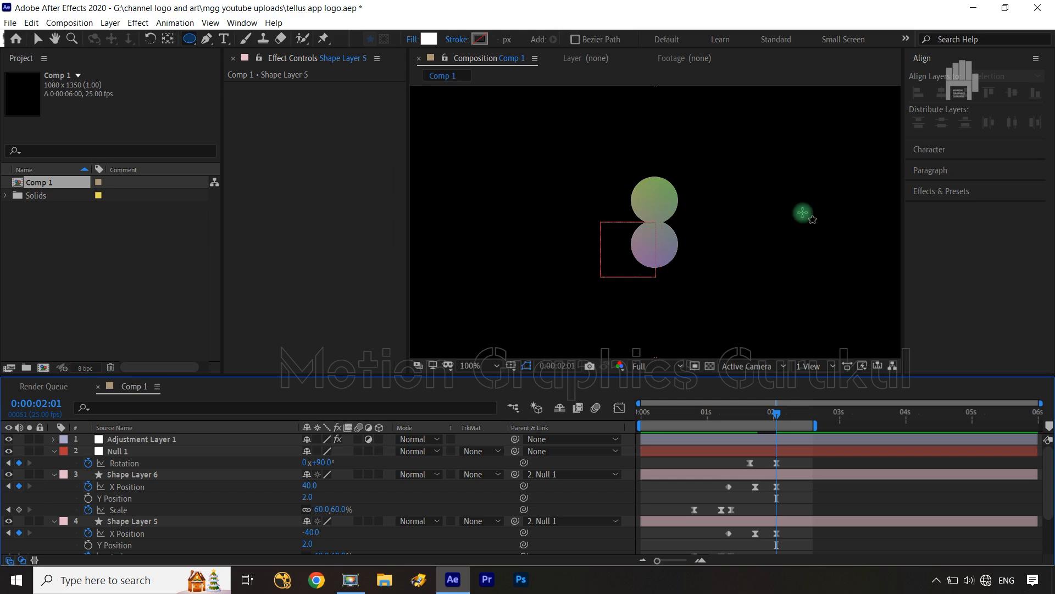
left_click(309, 485)
type("35")
left_click(401, 483)
left_click(310, 532)
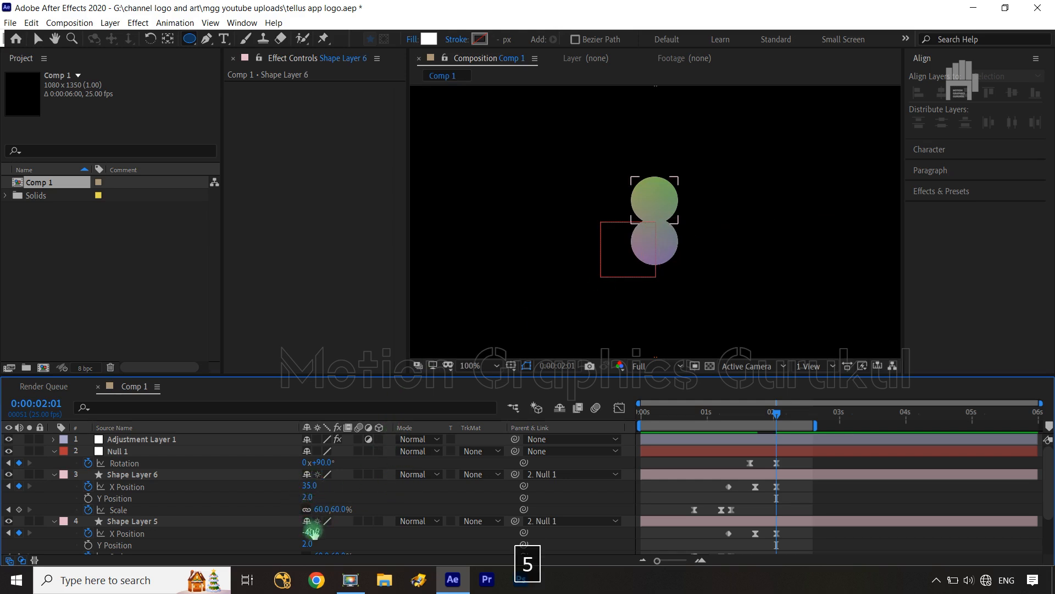
type("-35")
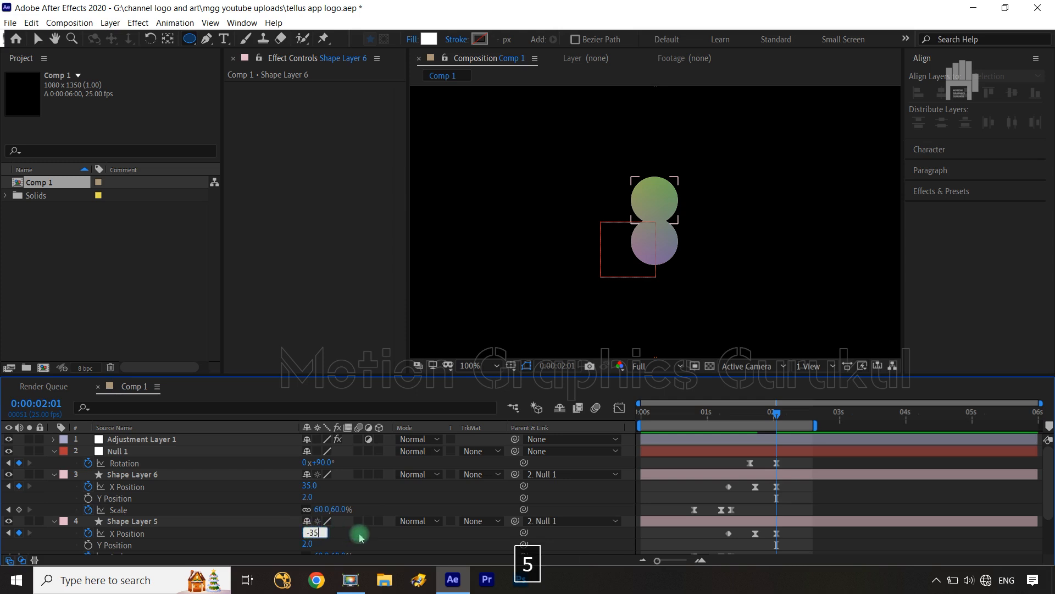
left_click(360, 534)
left_click(677, 198)
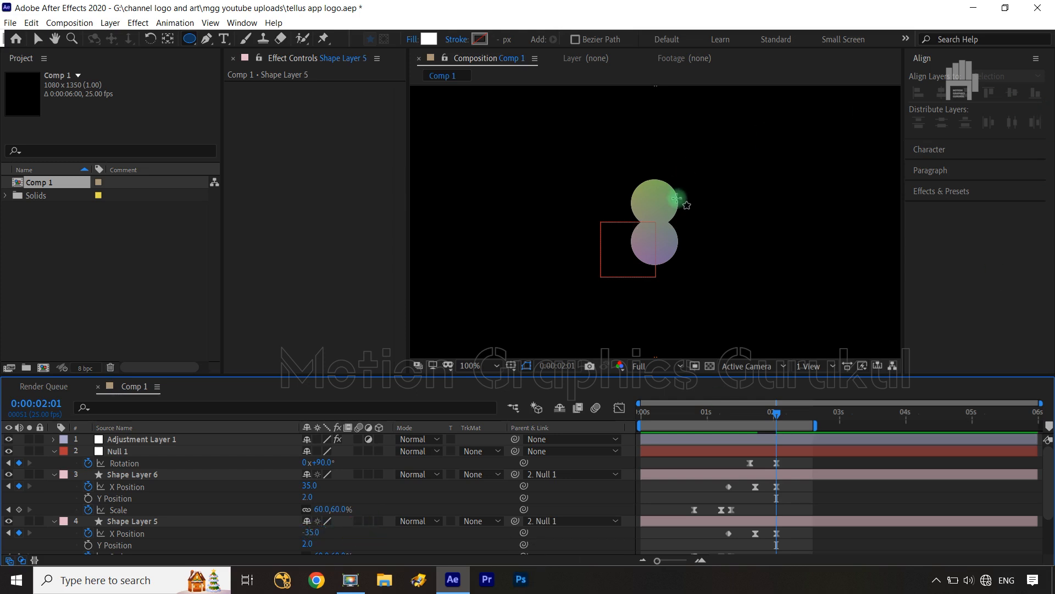
In the value graph, extend the outgoing horizontal handle of Shape Layer 6's X Position keyframe at 0:00:01:18.
key("v")
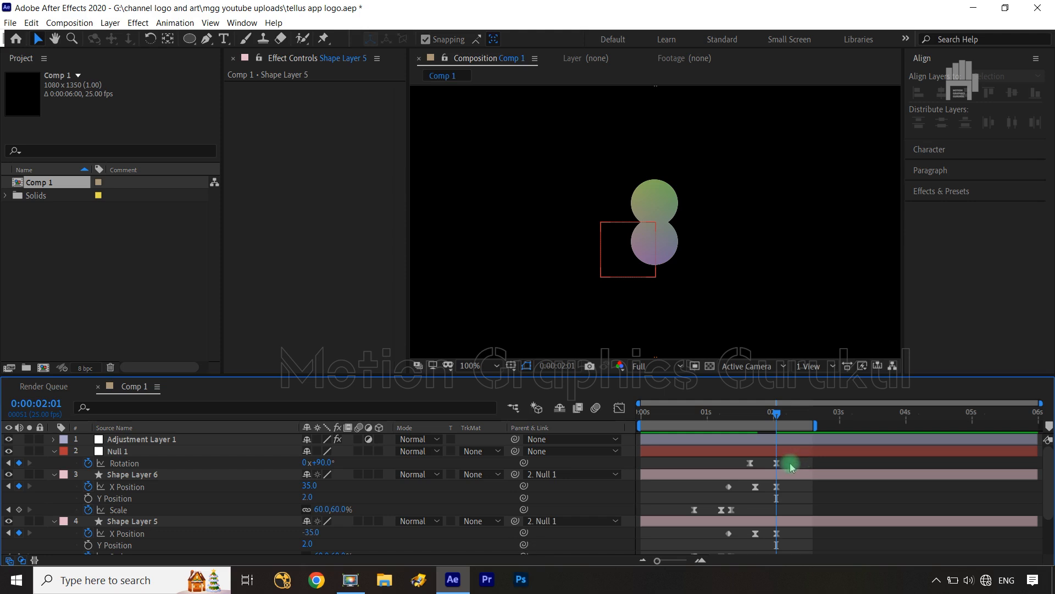
left_click(783, 487)
left_click_drag(774, 514, 770, 536)
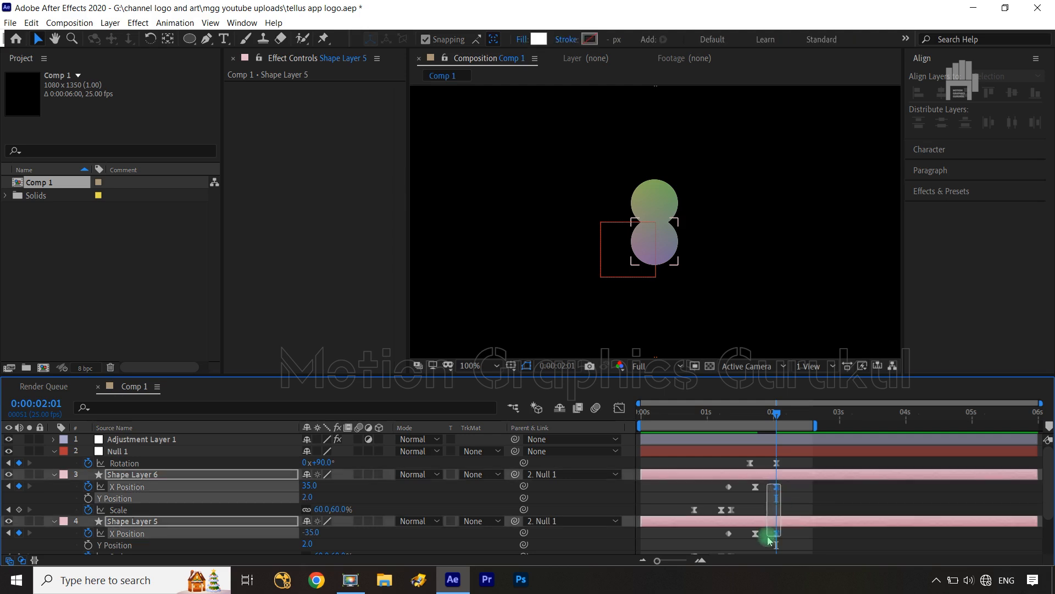
left_click(620, 407)
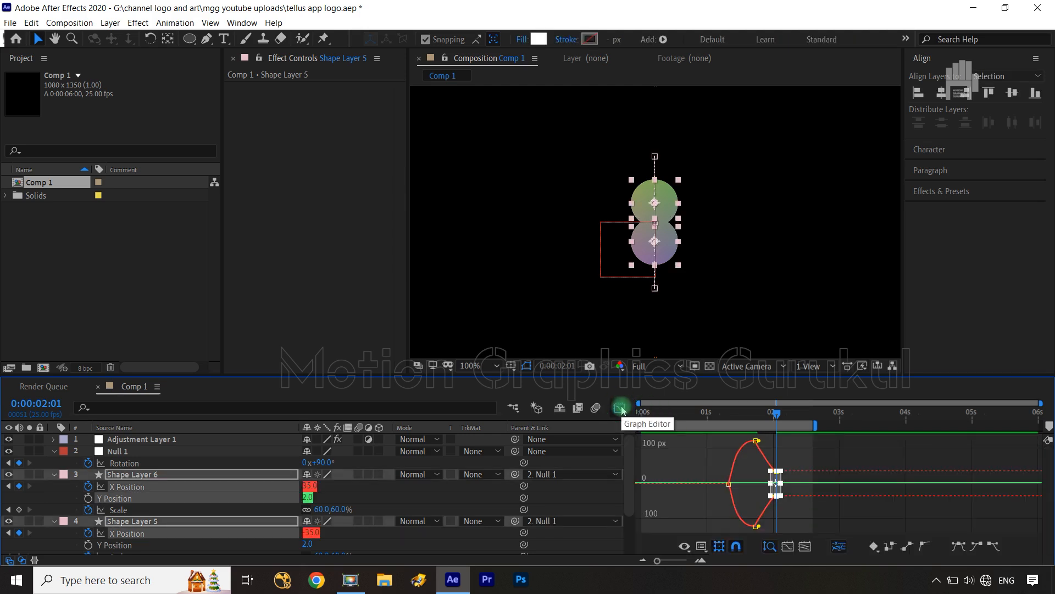
left_click(787, 459)
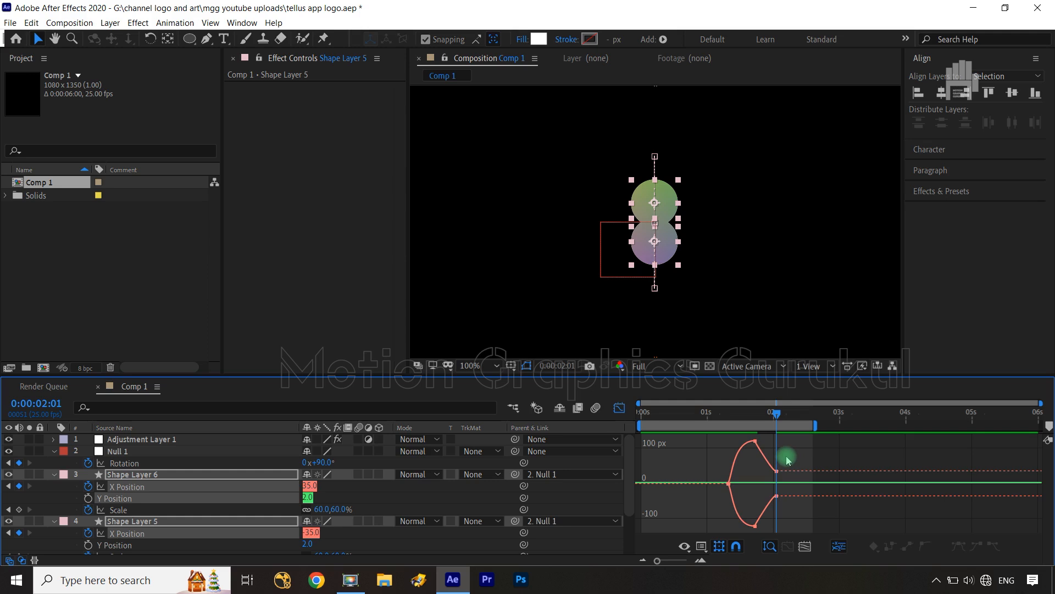
left_click(757, 441)
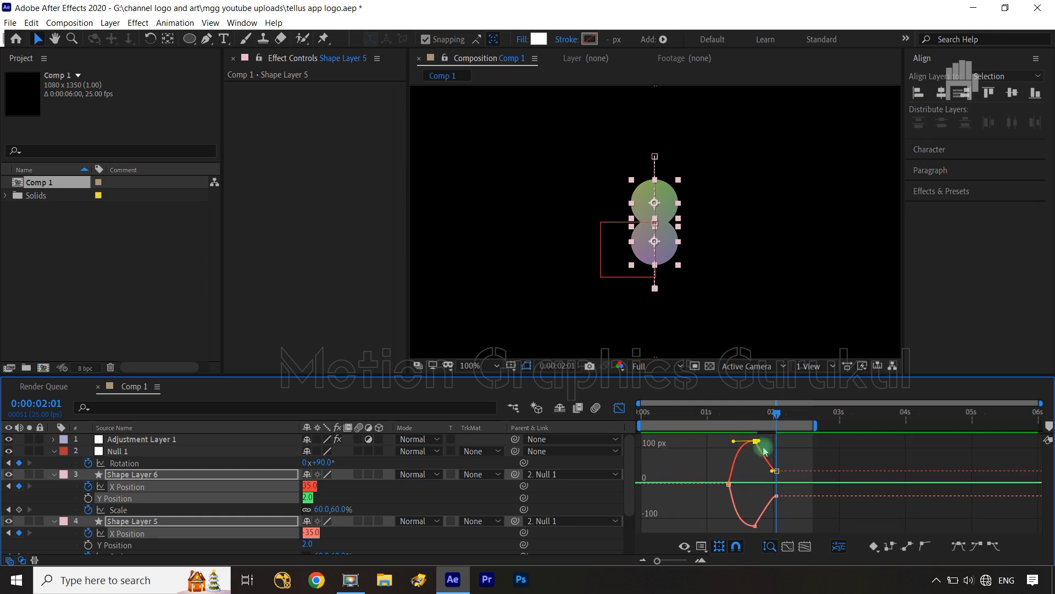
left_click_drag(762, 443, 776, 446)
Round Shape Layer 5's X Position curve likewise and pull Shape Layer 6's final incoming handle vertical, so both curves end steeply.
left_click(757, 527)
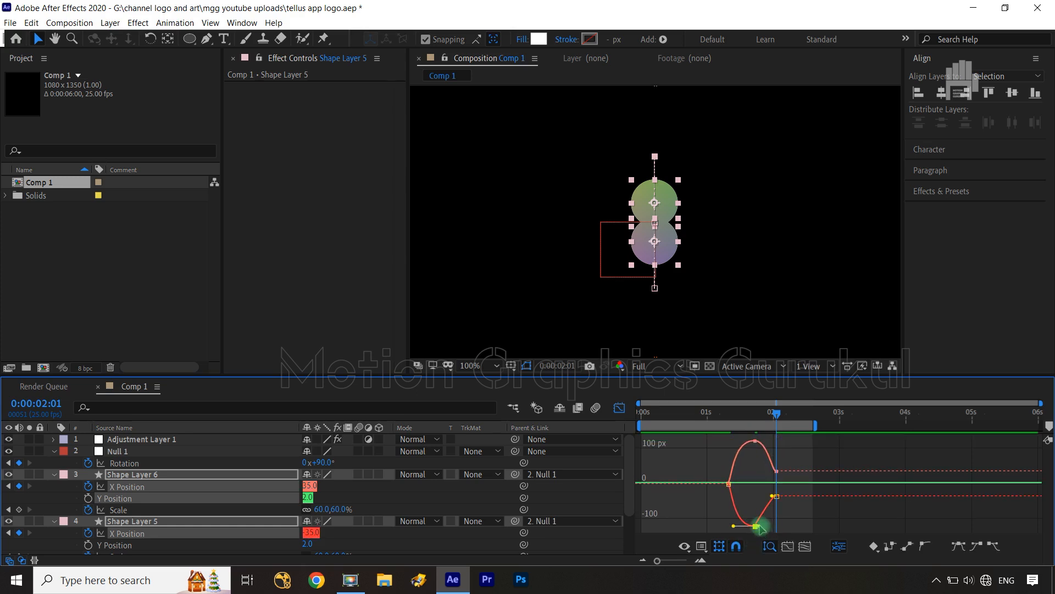
left_click_drag(758, 527, 778, 509)
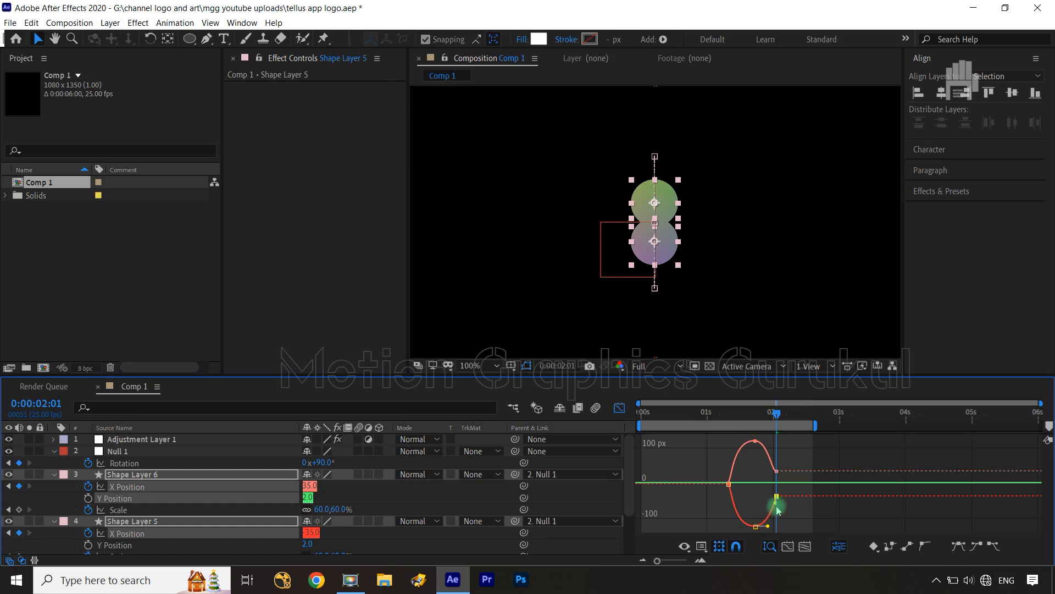
mouse_move(794, 463)
left_mouse_down()
mouse_move(768, 484)
mouse_move(777, 466)
left_mouse_up()
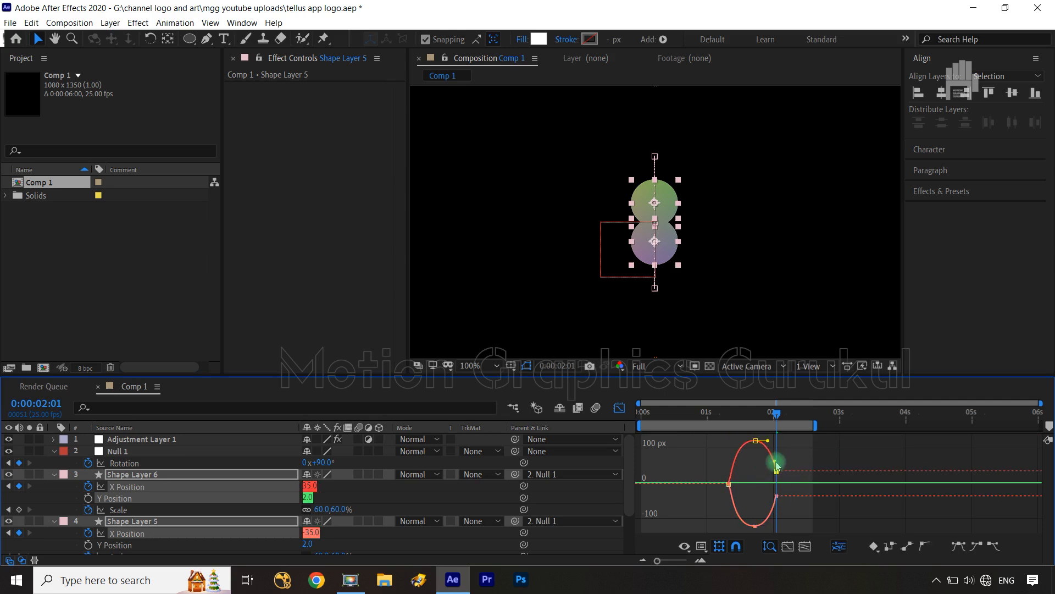
left_click(620, 408)
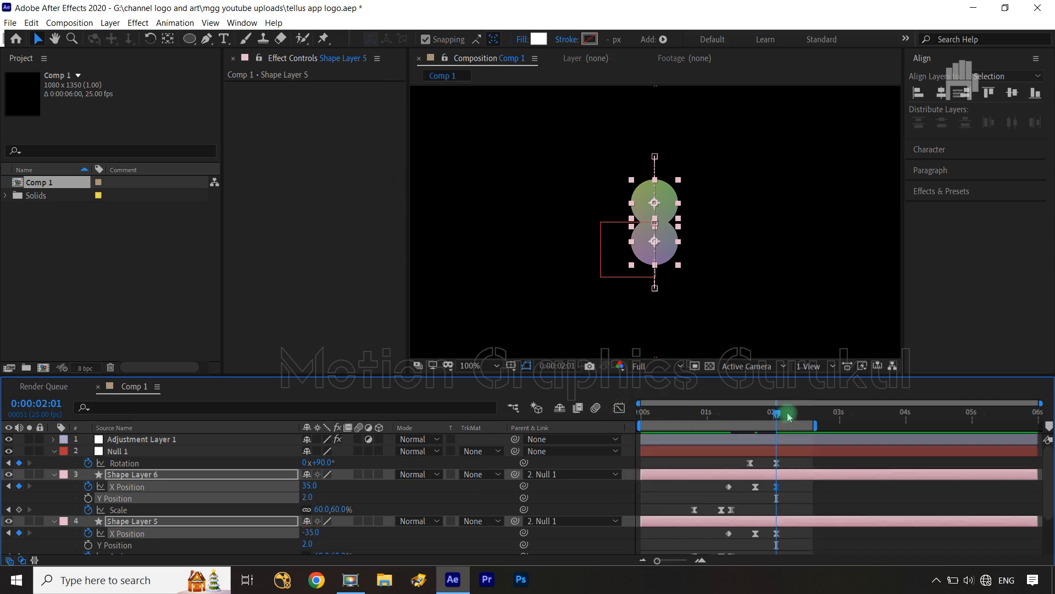
Hide Null 1 and preview the animation from the start with the whole composition in view.
left_click_drag(778, 416, 594, 424)
left_click(597, 496)
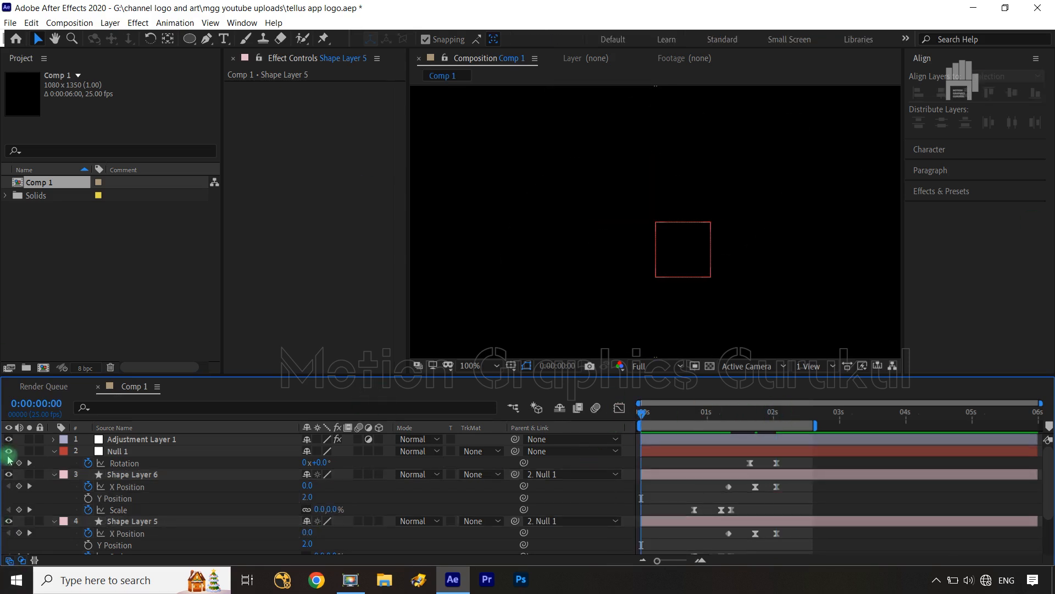
left_click(9, 451)
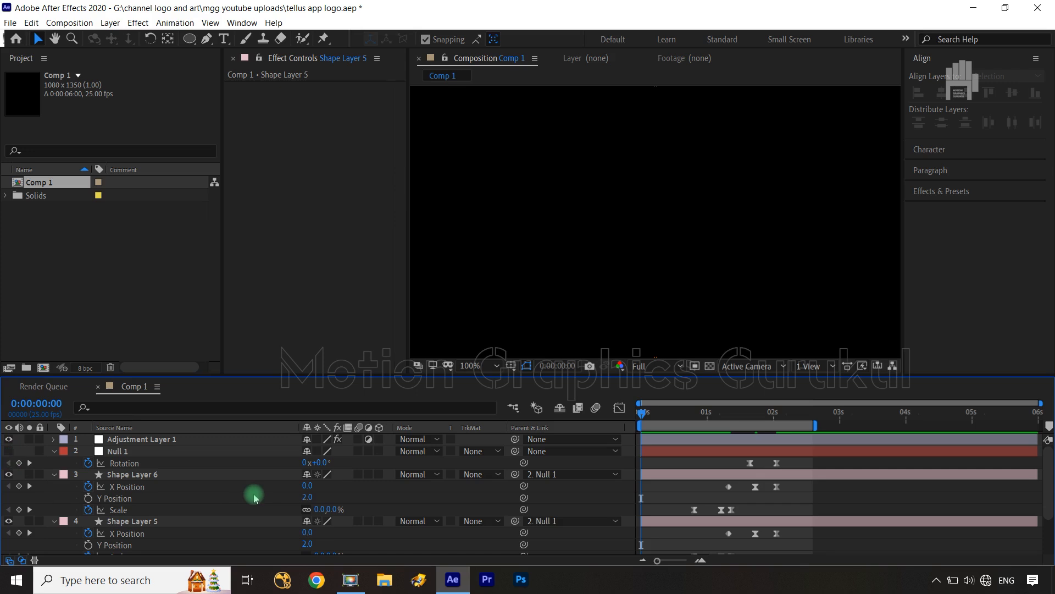
key("space")
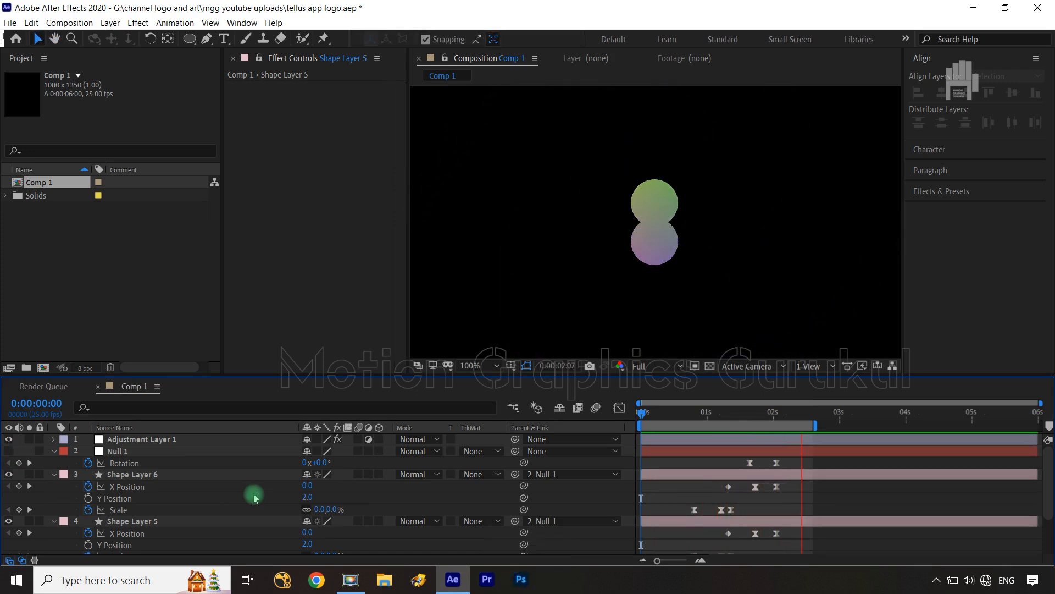
key("shift+slash")
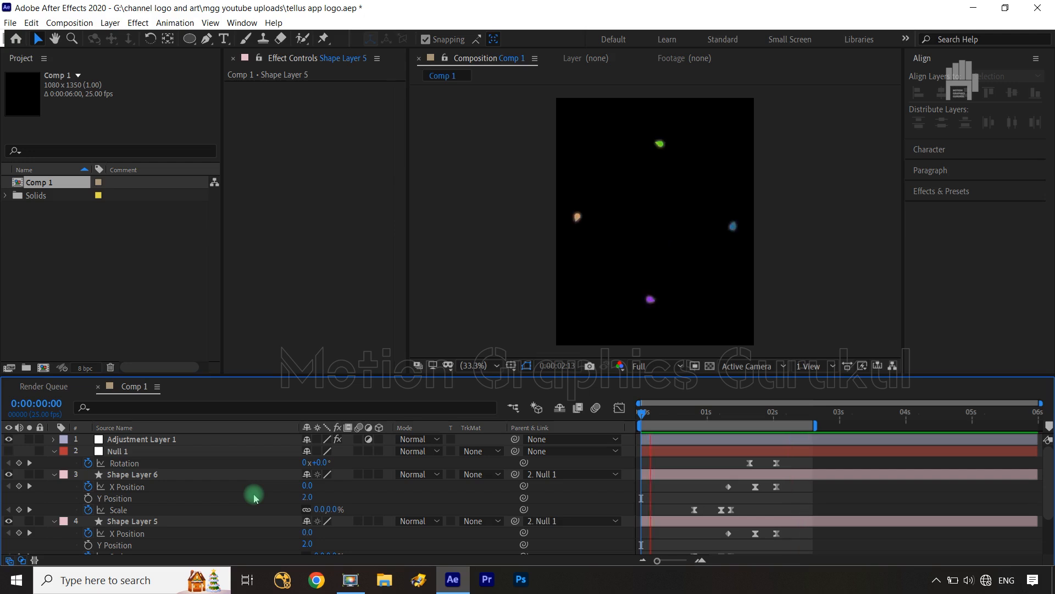
Stop the preview, go to 0:00:02:01, duplicate Shape Layer 5 twice and move both copies above Shape Layer 6.
key("space")
left_click_drag(727, 416, 778, 429)
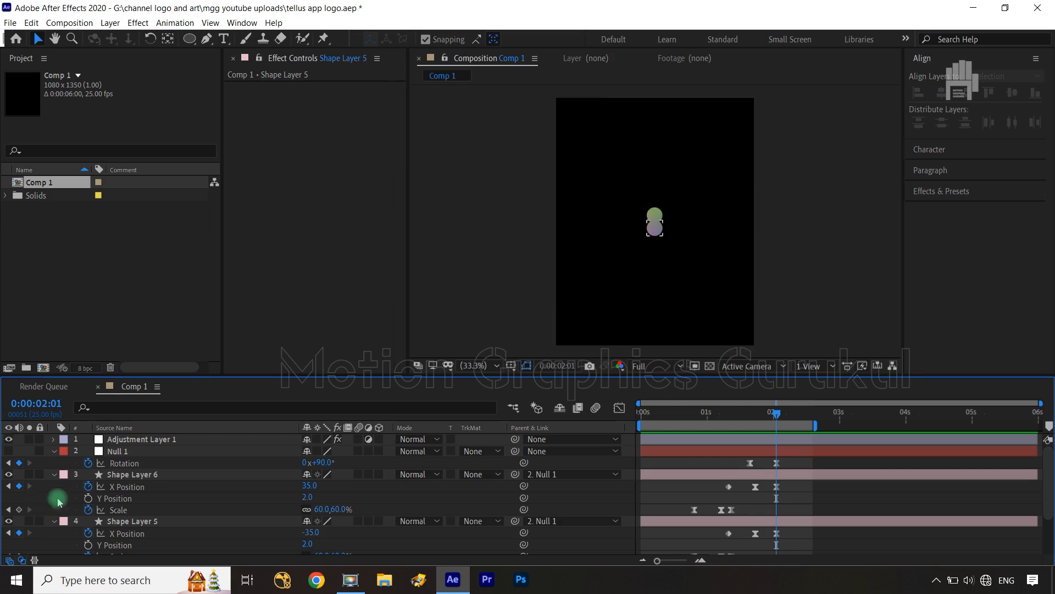
left_click(123, 474)
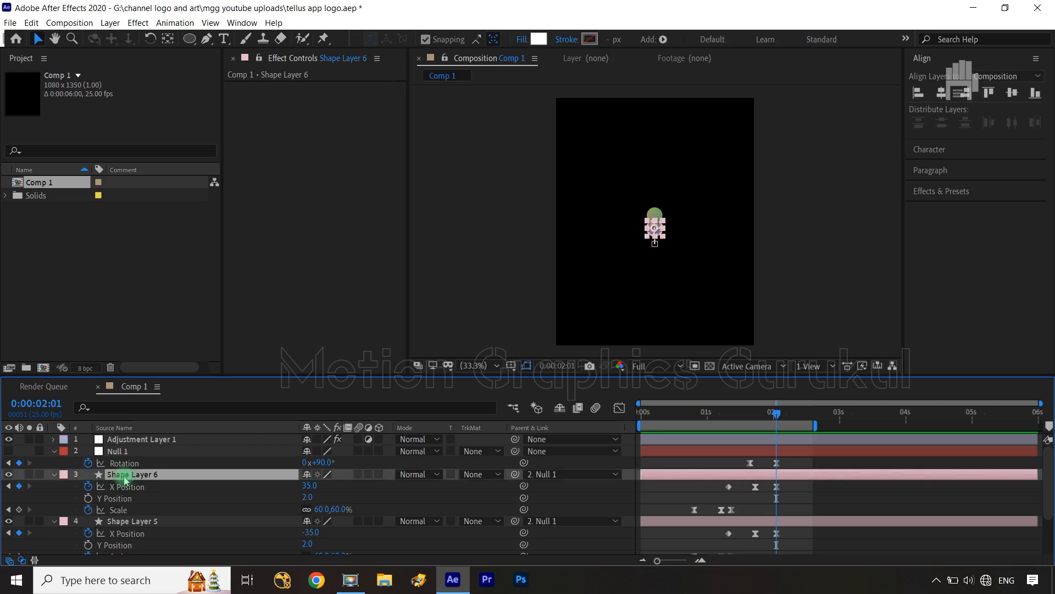
left_click(138, 522)
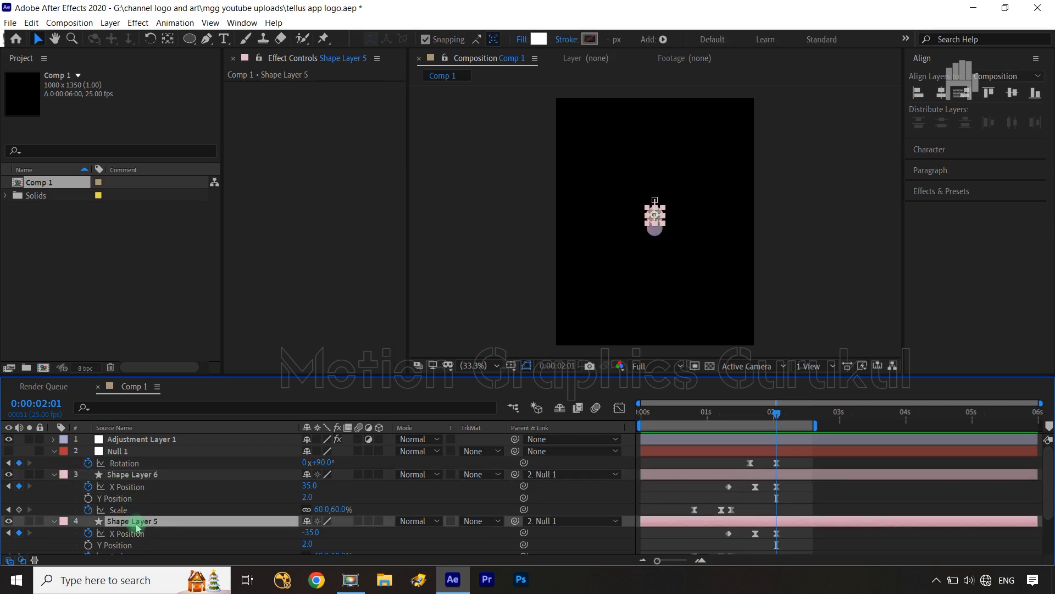
key("ctrl+d")
key("ctrl+d")
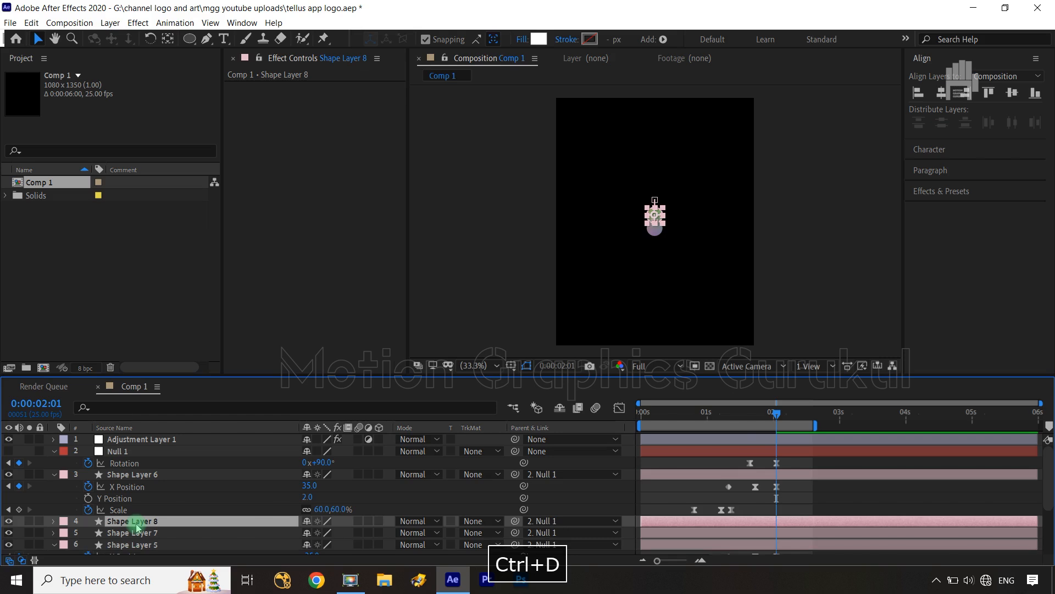
left_click(137, 532, "ctrl")
left_click_drag(137, 532, 142, 475)
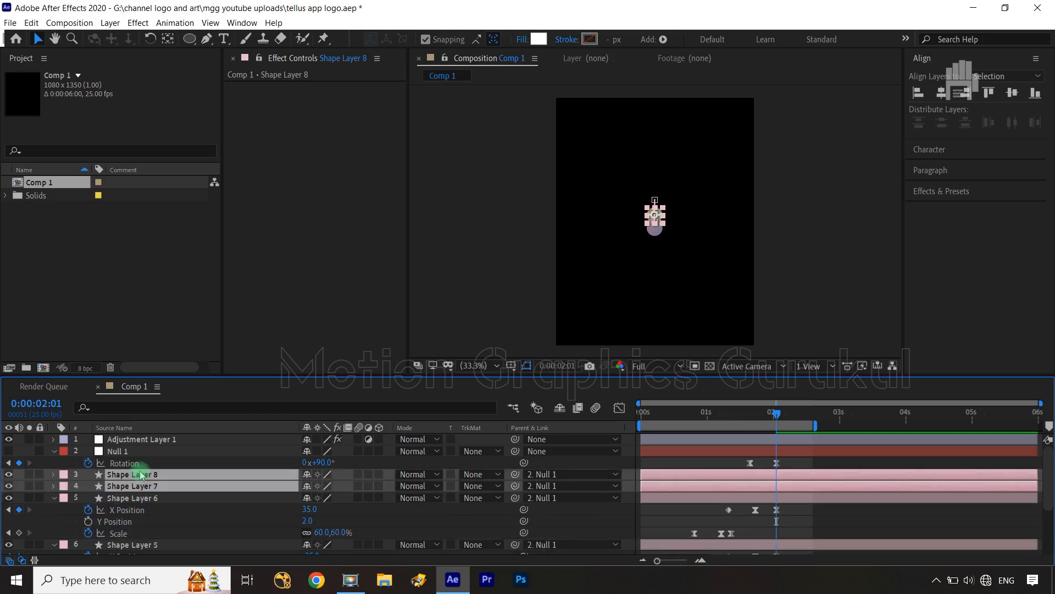
Show the animated properties of Shape Layers 8 and 7 and unparent both layers from Null 1 at 0:00:01:24.
key("u")
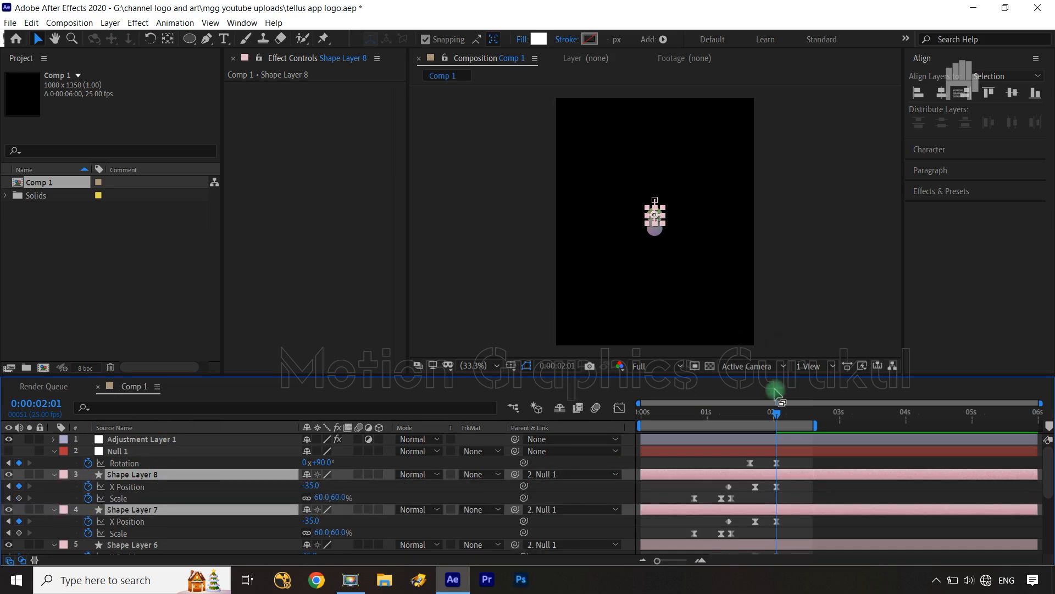
key("ctrl+Left")
key("ctrl+Left")
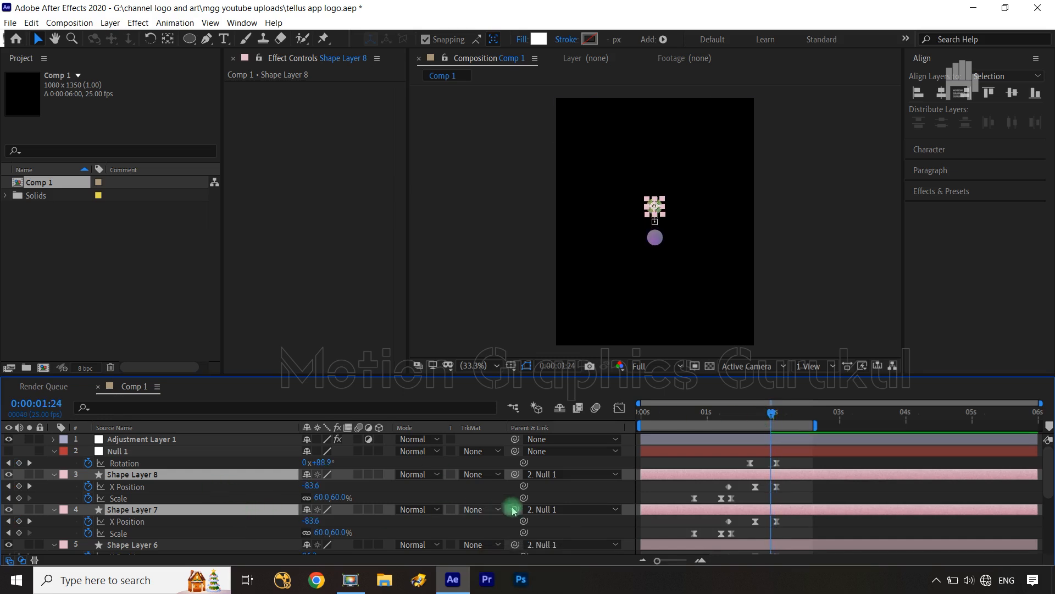
left_click(568, 474)
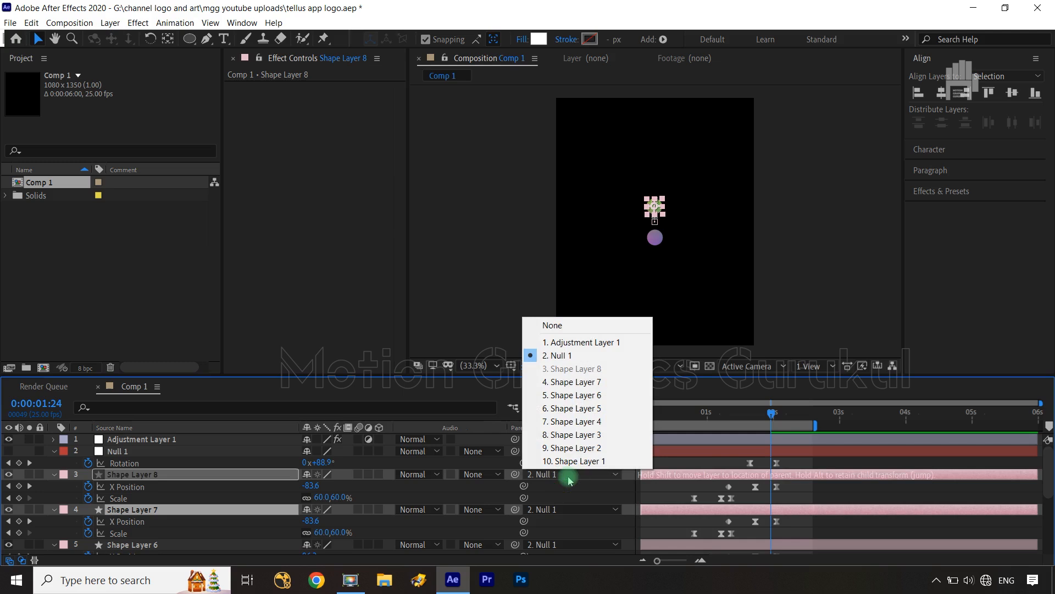
left_click(607, 330)
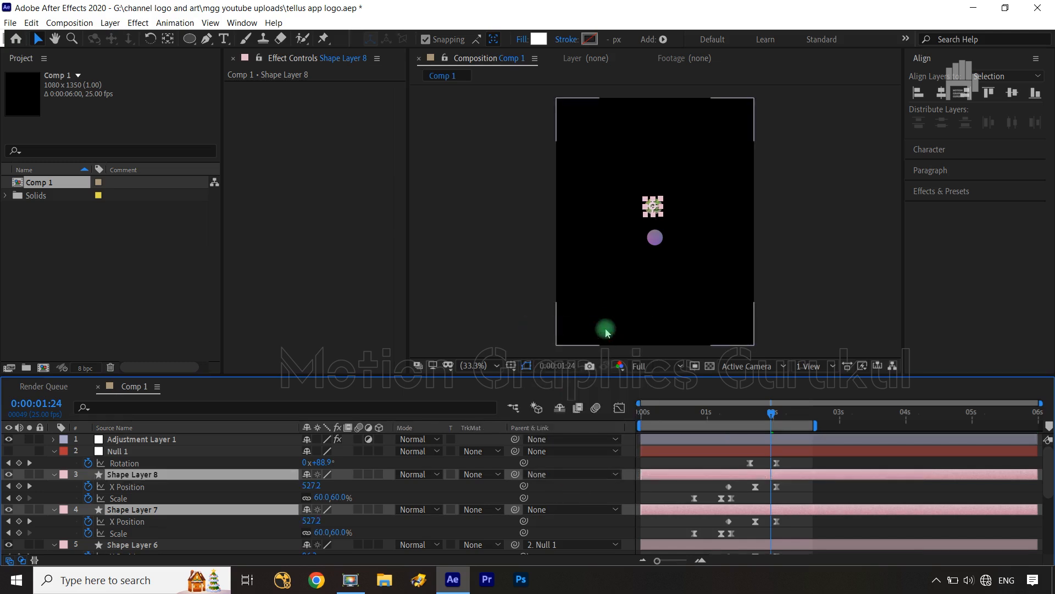
Remove the X Position and Scale animation from Shape Layers 8 and 7, and display Shape Layer 8's X and Y Position.
scroll(687, 256, "up", 3)
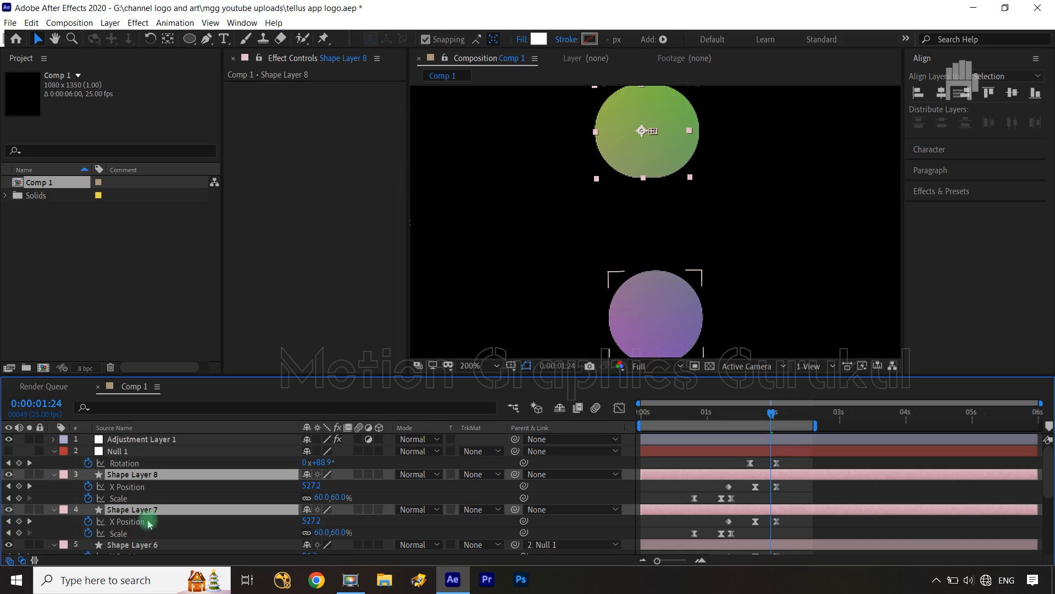
left_click(88, 486)
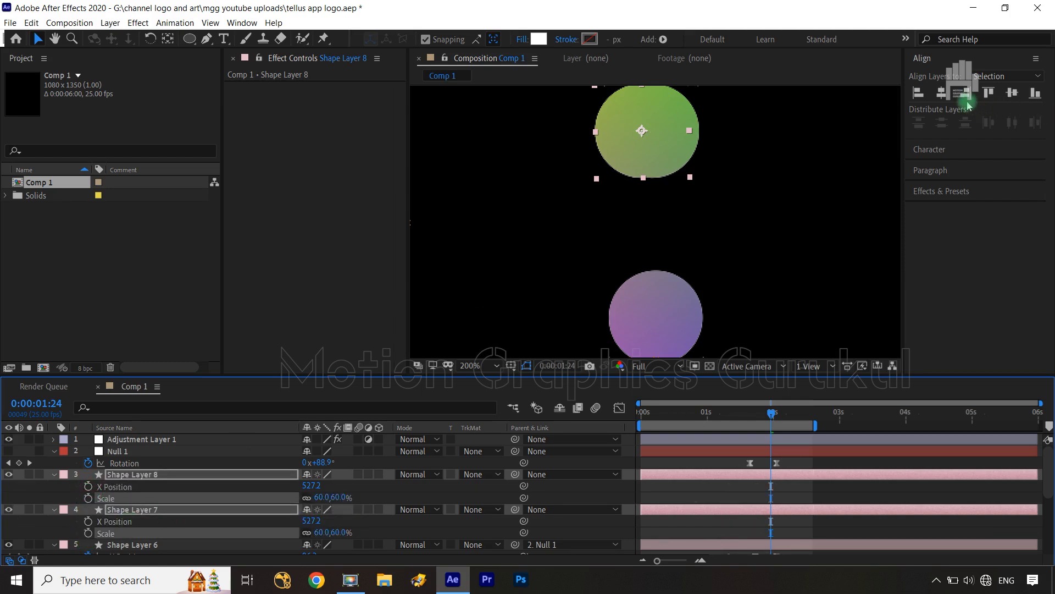
left_click(942, 94)
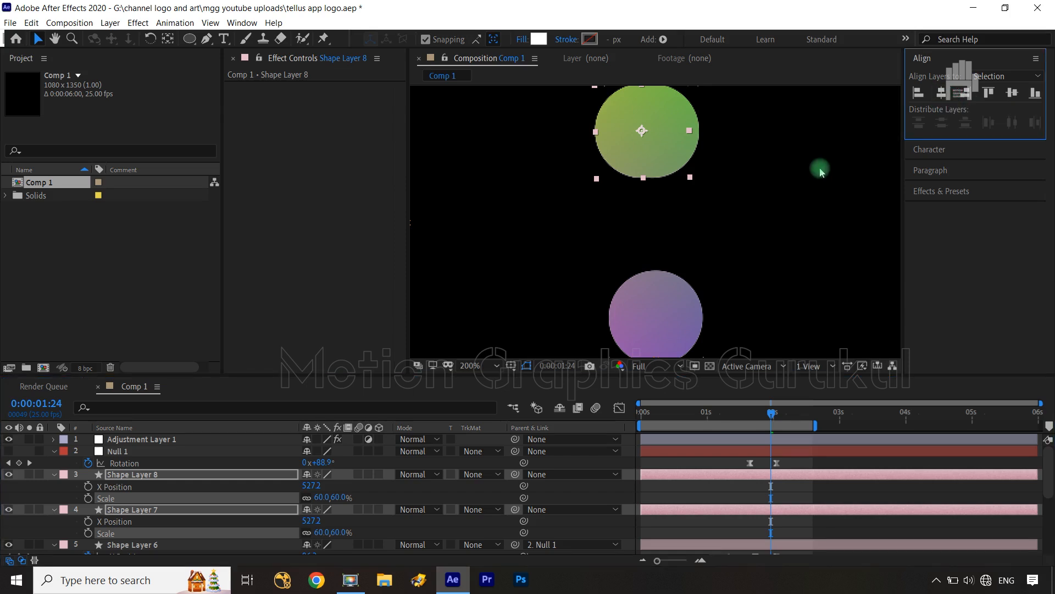
key("comma")
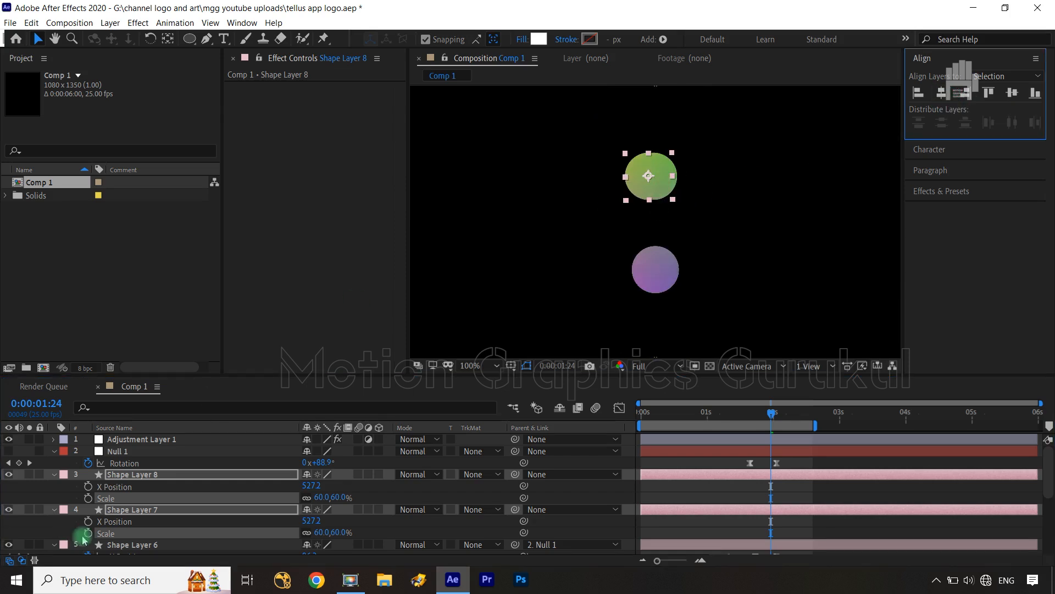
left_click(202, 488)
left_click(188, 477)
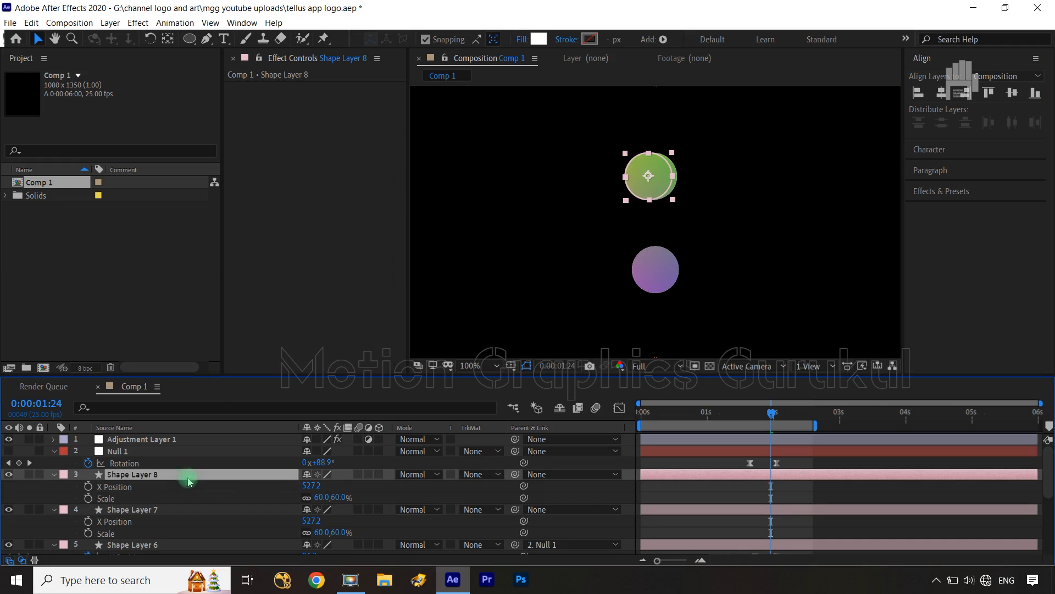
key("p")
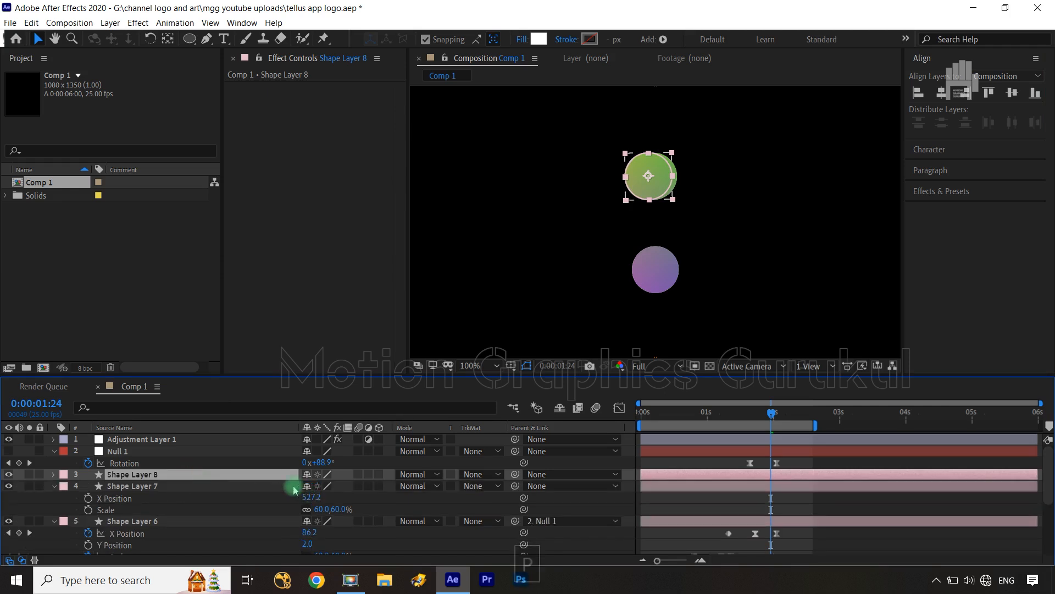
key("p")
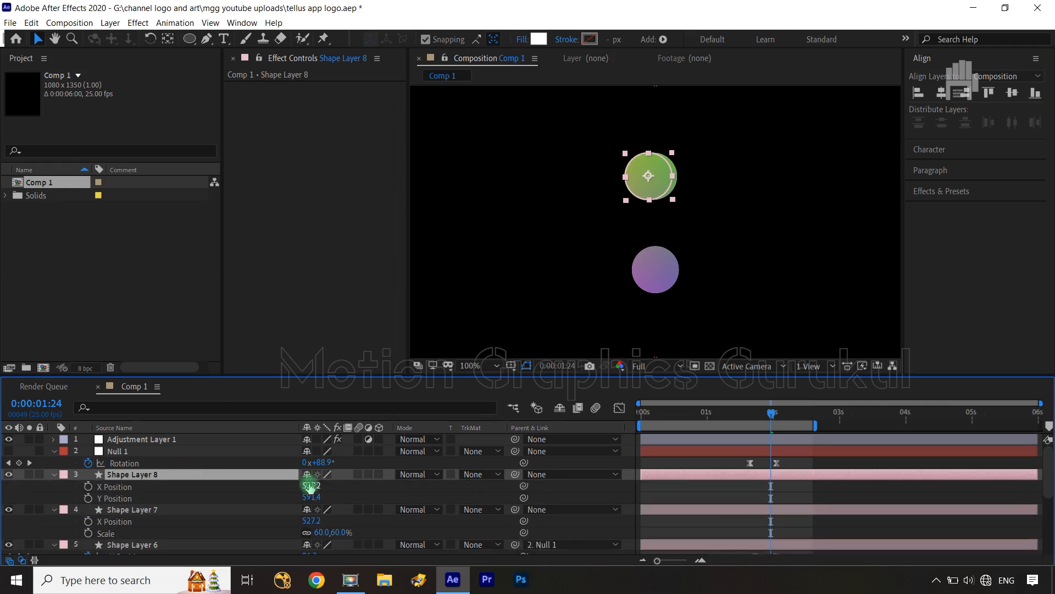
Shift Shape Layer 8 sideways by setting its X Position to 532.2.
left_click(311, 486)
left_click_drag(311, 486, 314, 489)
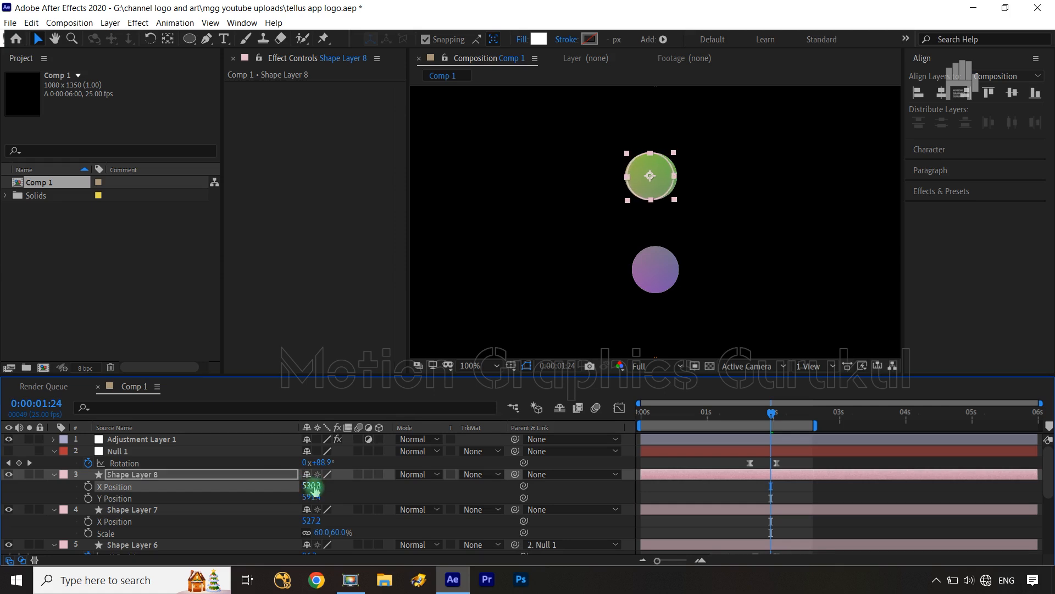
key("Right")
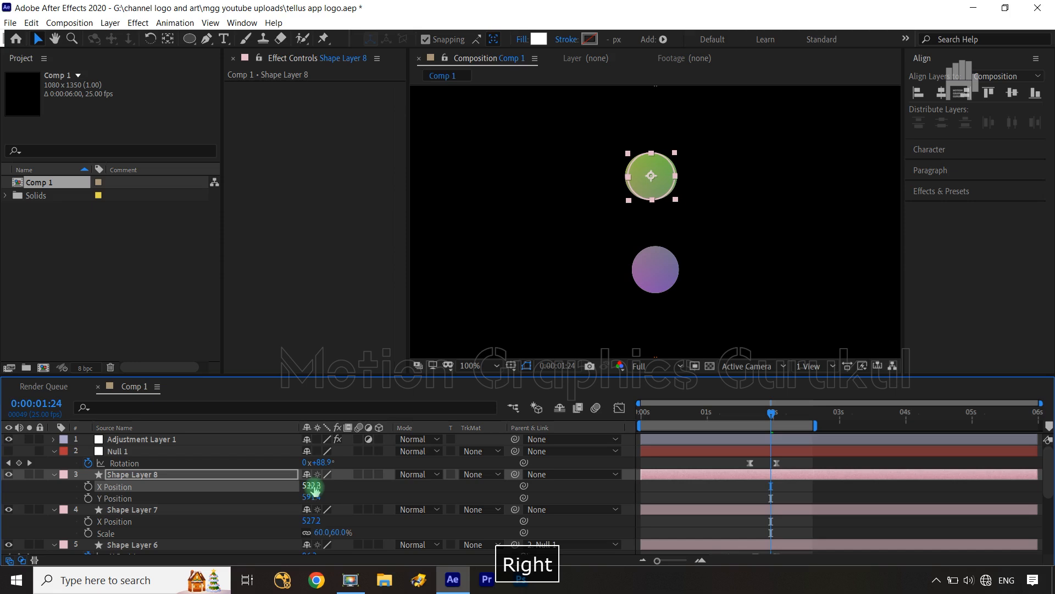
key("Left")
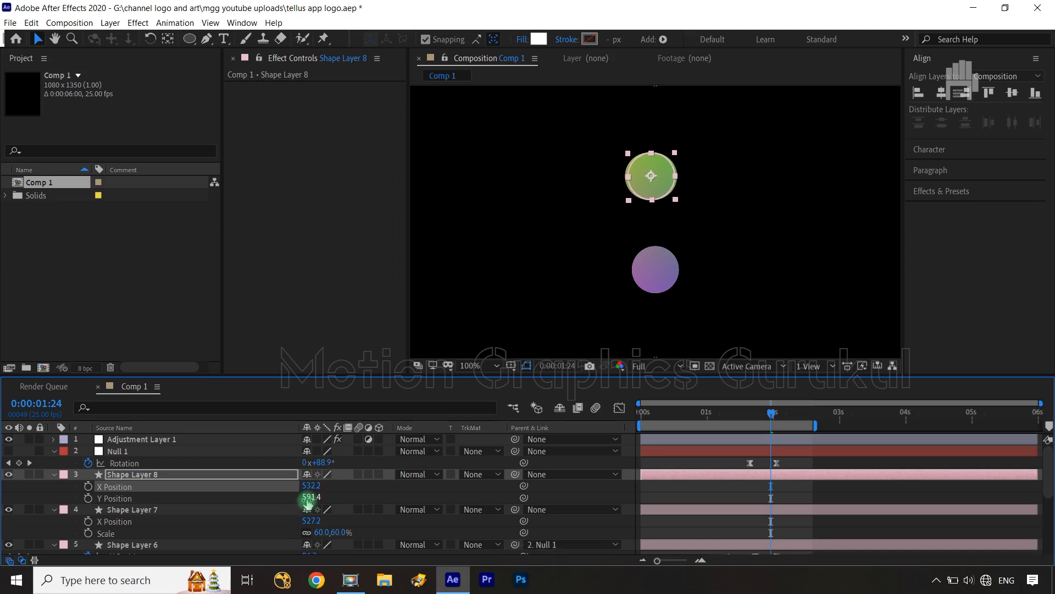
At 0:00:02:03, centre Shape Layer 8 and Shape Layer 7 horizontally in the composition, one after the other.
left_click_drag(775, 418, 781, 418)
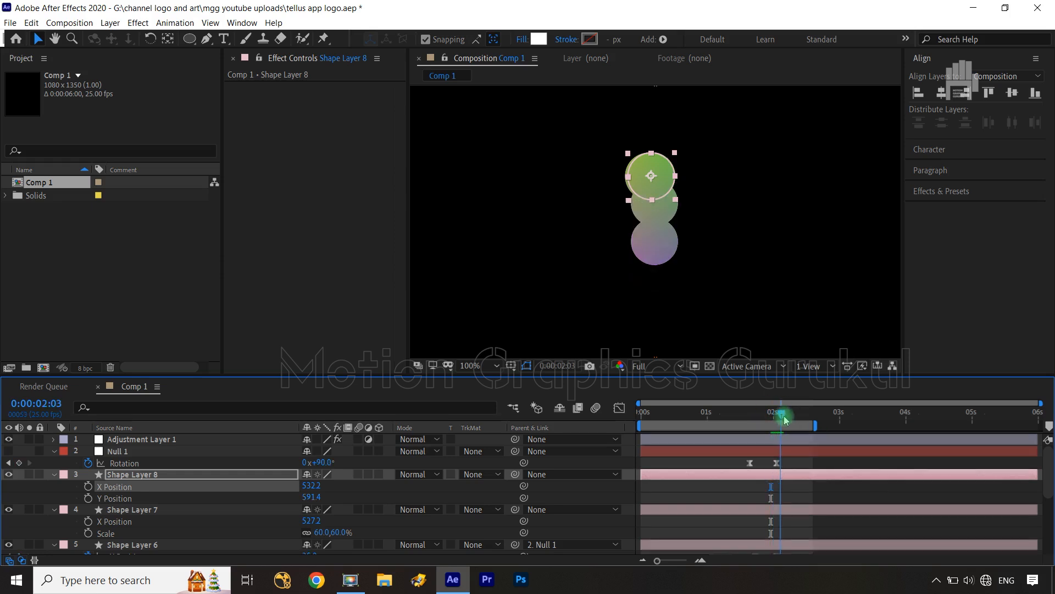
left_click(149, 482)
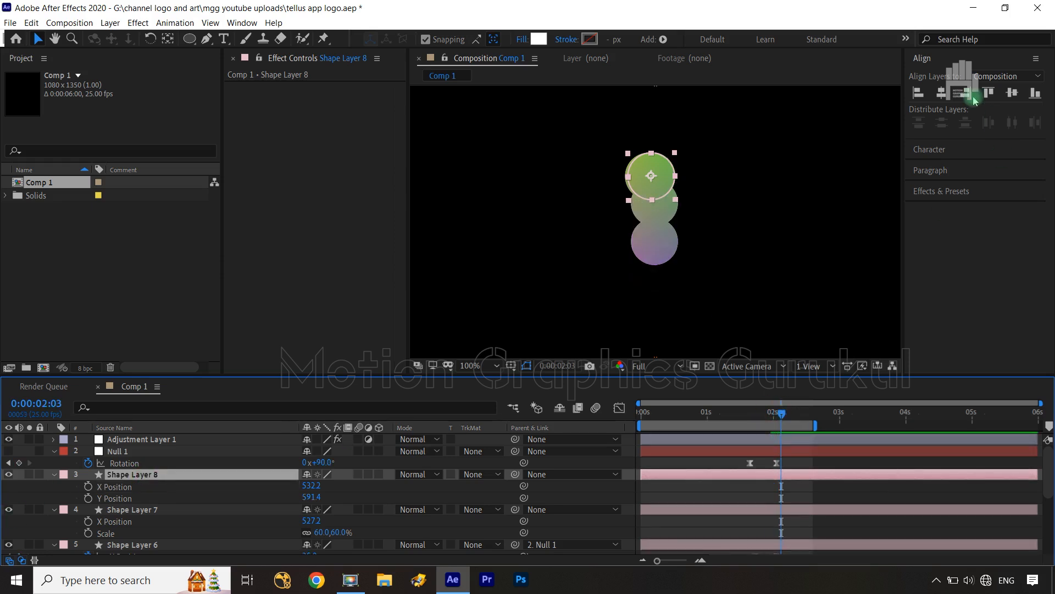
left_click(942, 97)
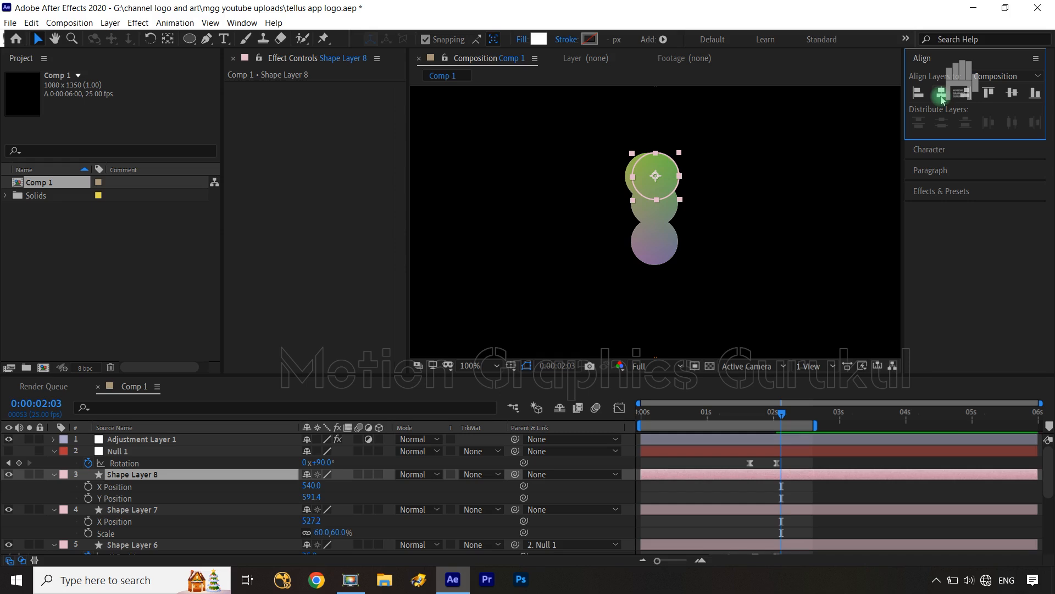
left_click(147, 511)
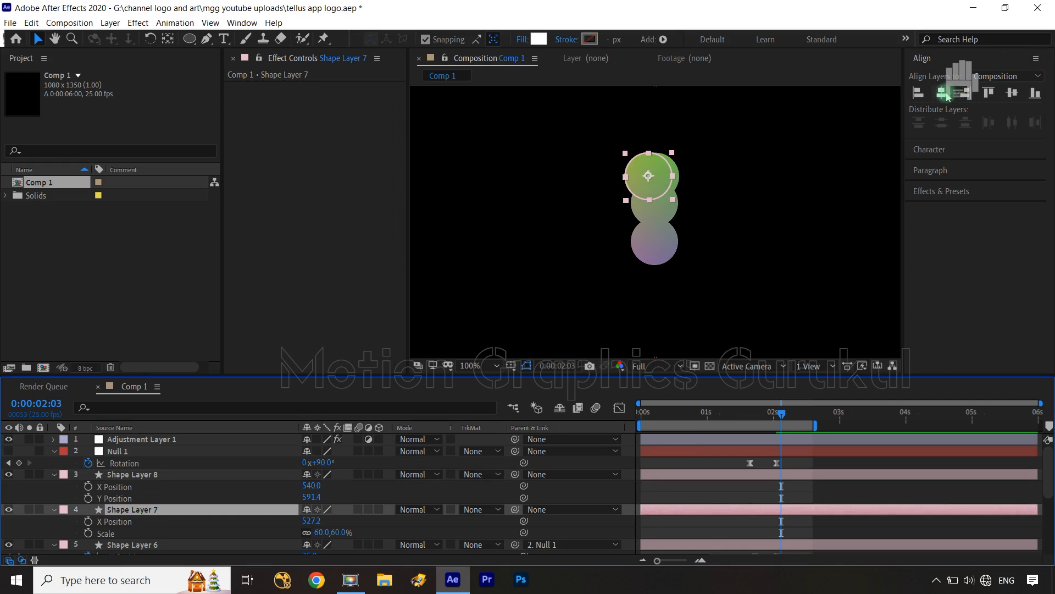
left_click(943, 95)
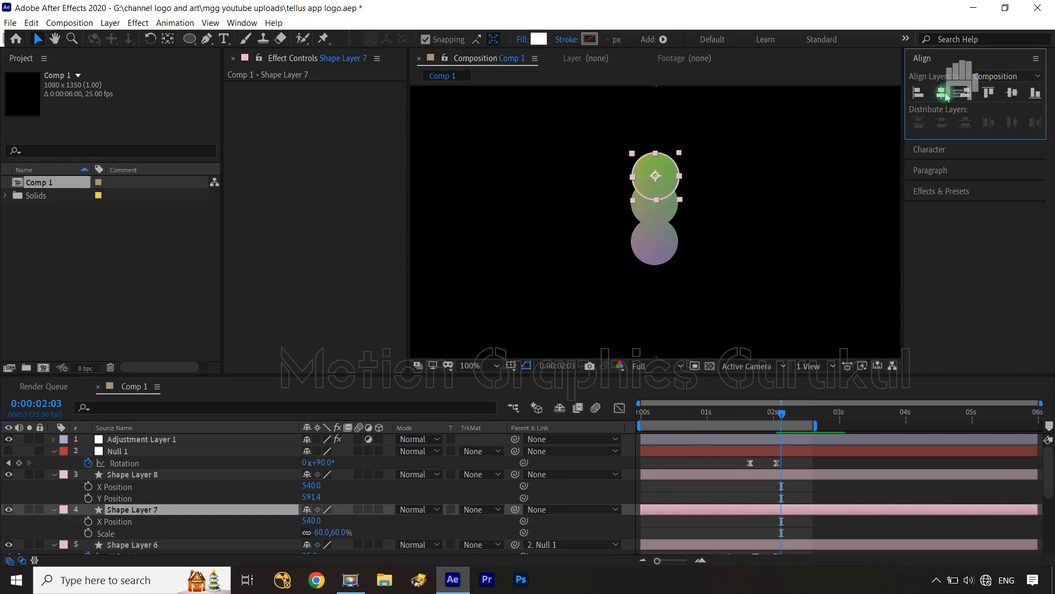
Lower Shape Layers 8 and 7 together onto the upper circle by setting their Y Position to 641.4.
left_click(194, 475, "ctrl")
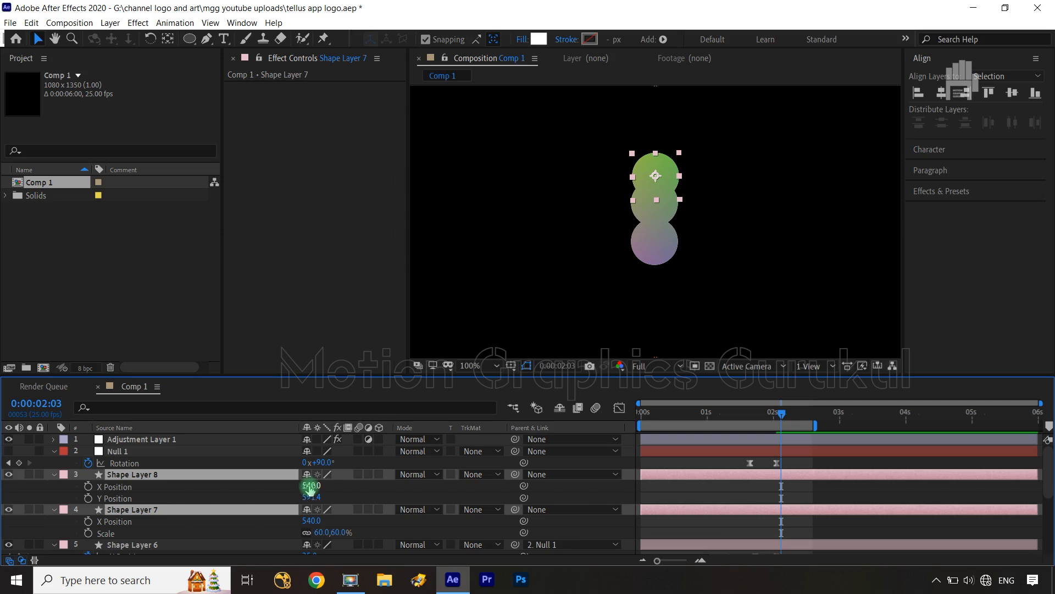
left_click_drag(311, 486, 339, 497)
key("ctrl+z")
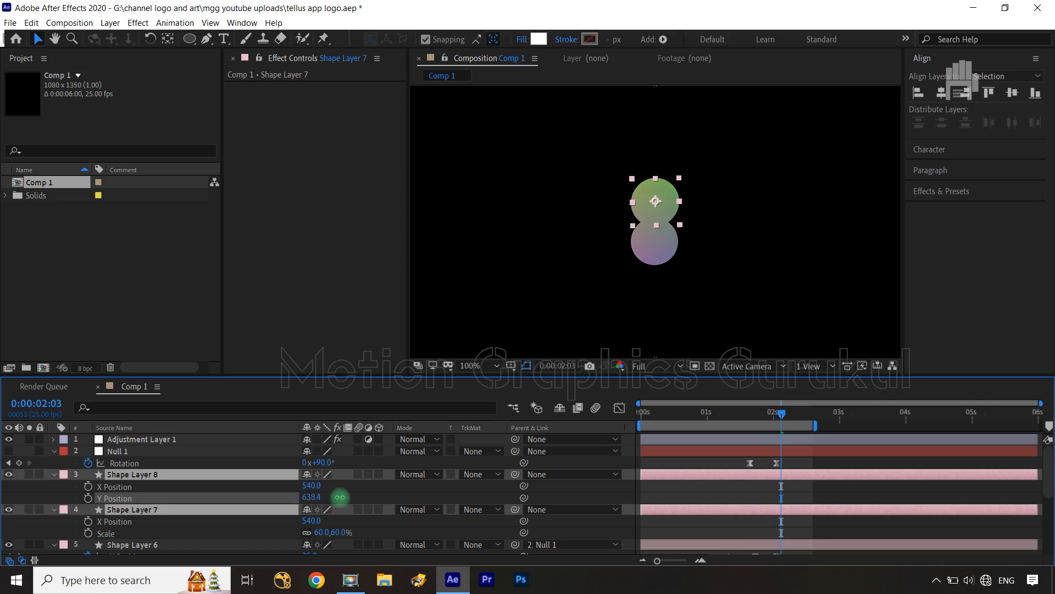
left_click_drag(344, 497, 341, 498)
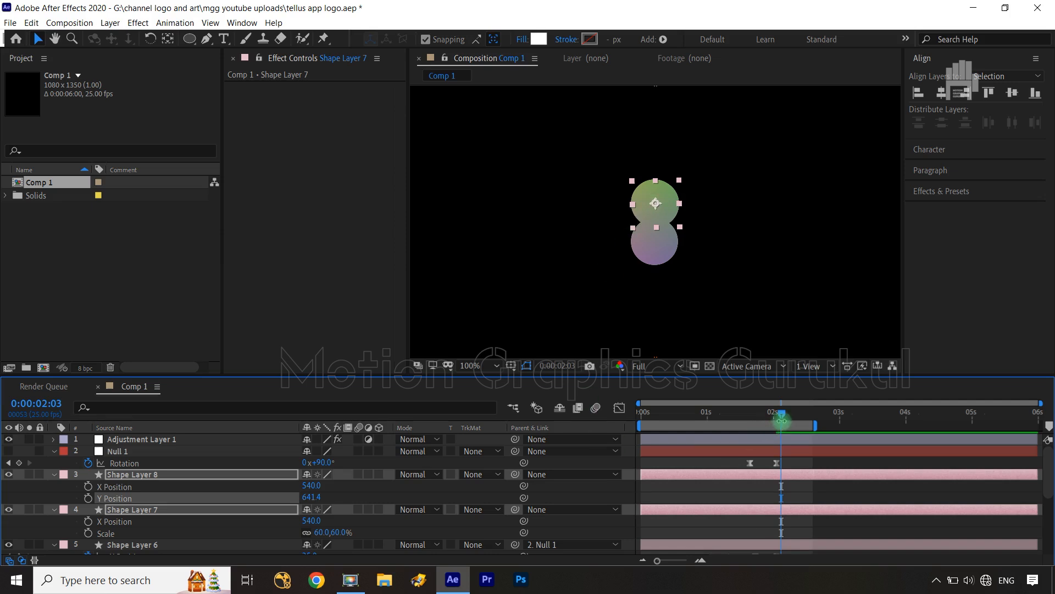
At 0:00:01:24, add an X Position keyframe of 540 to both Shape Layer 8 and Shape Layer 7.
key("ctrl+Left")
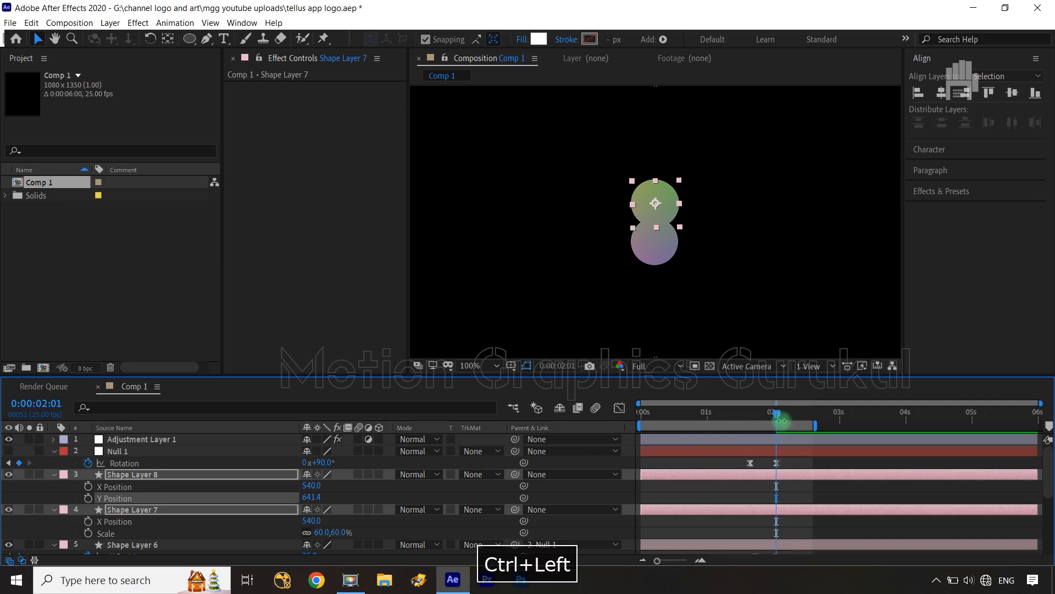
key("ctrl+Left")
key("ctrl+Left")
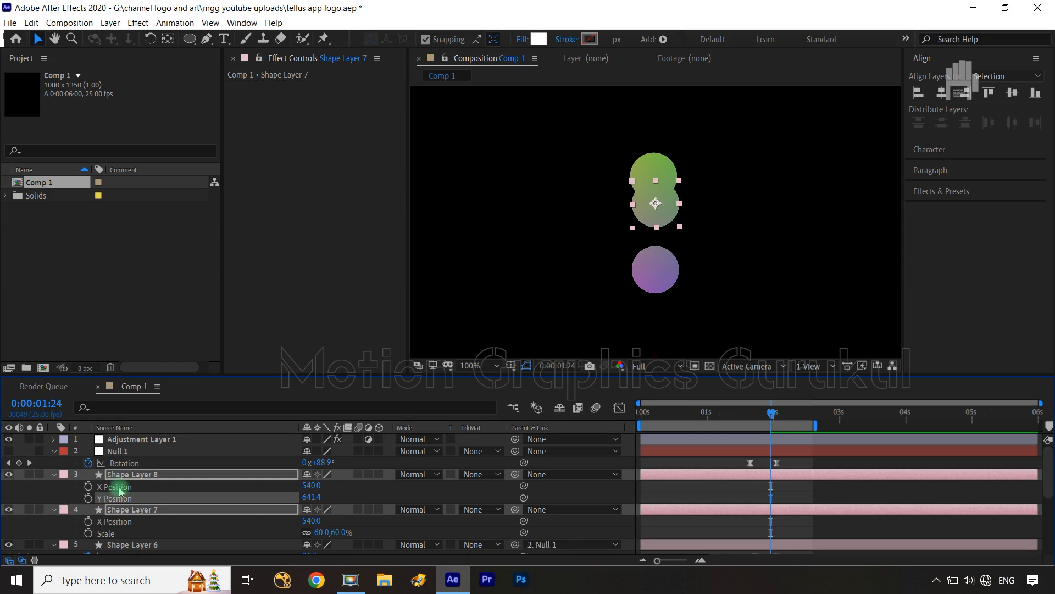
left_click(178, 489)
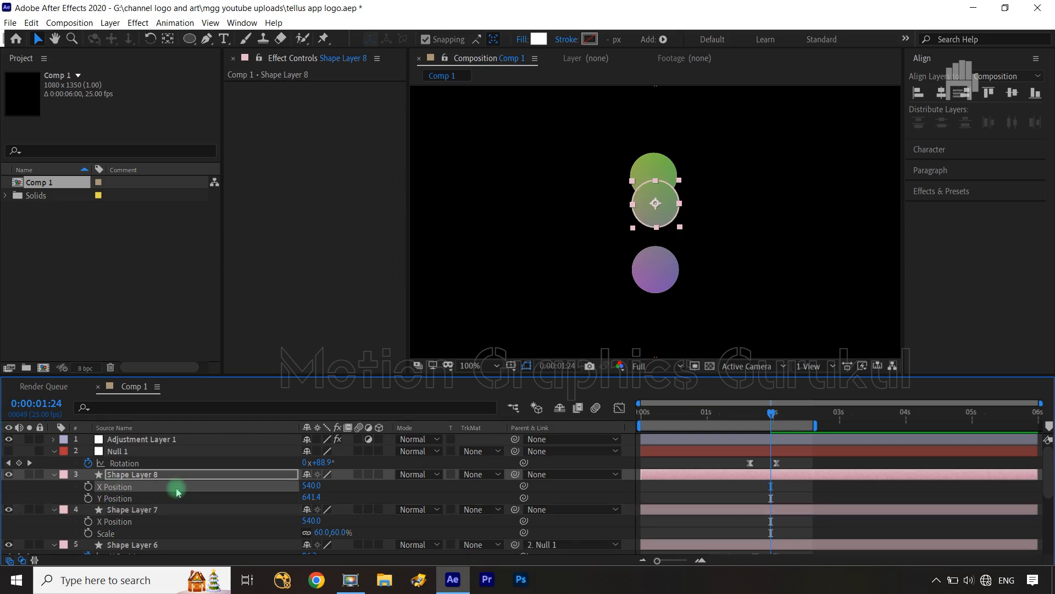
left_click(88, 486)
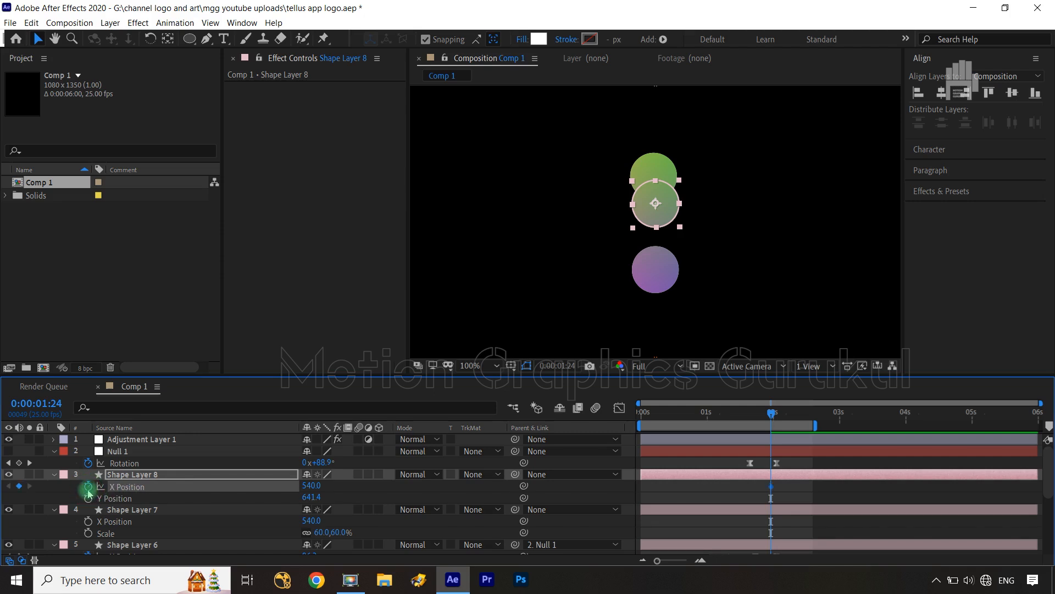
left_click_drag(309, 487, 333, 489)
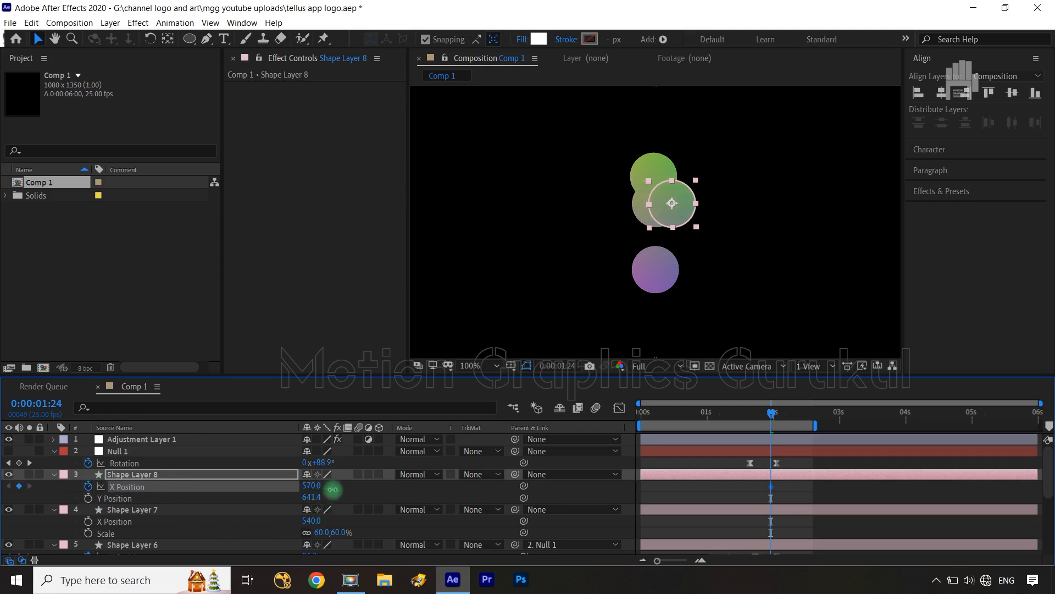
key("ctrl+z")
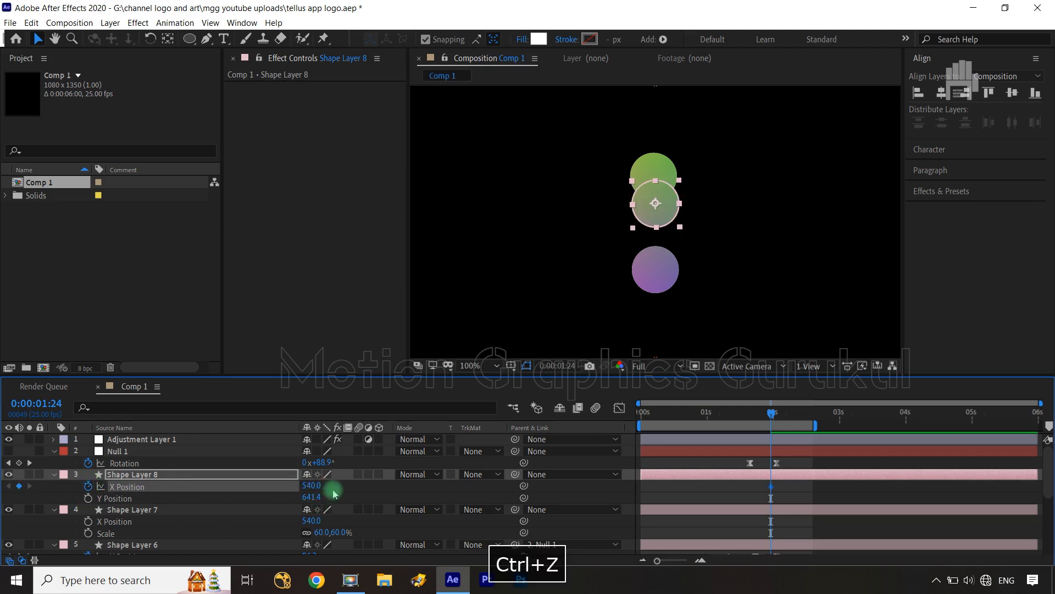
left_click(89, 521)
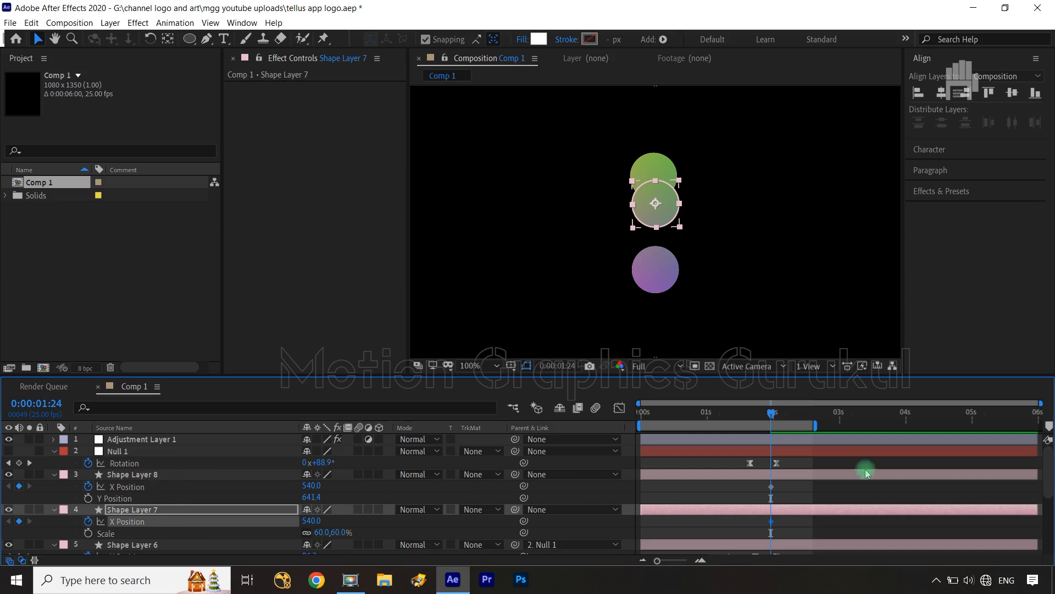
At 0:00:02:09, add an X Position keyframe of 610 to Shape Layer 8, after first trying 630.
key("shift+Page_Down")
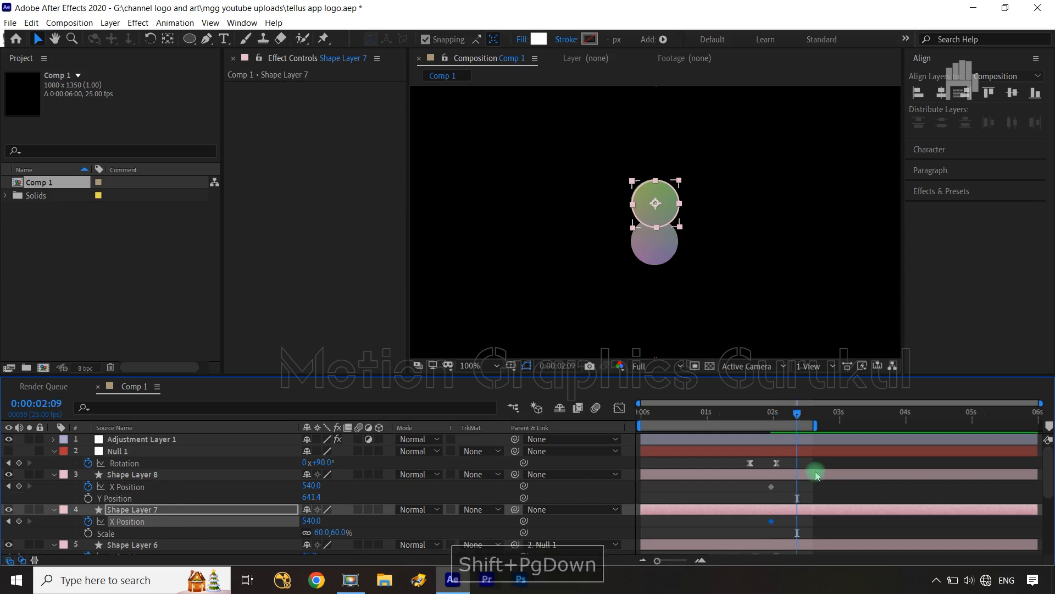
left_click(347, 493)
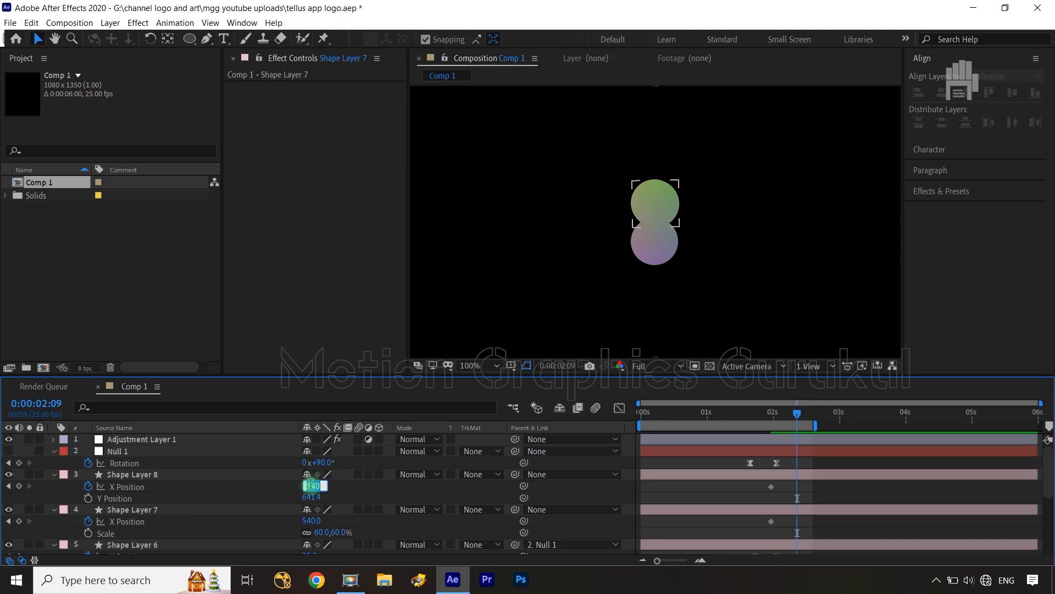
type("63")
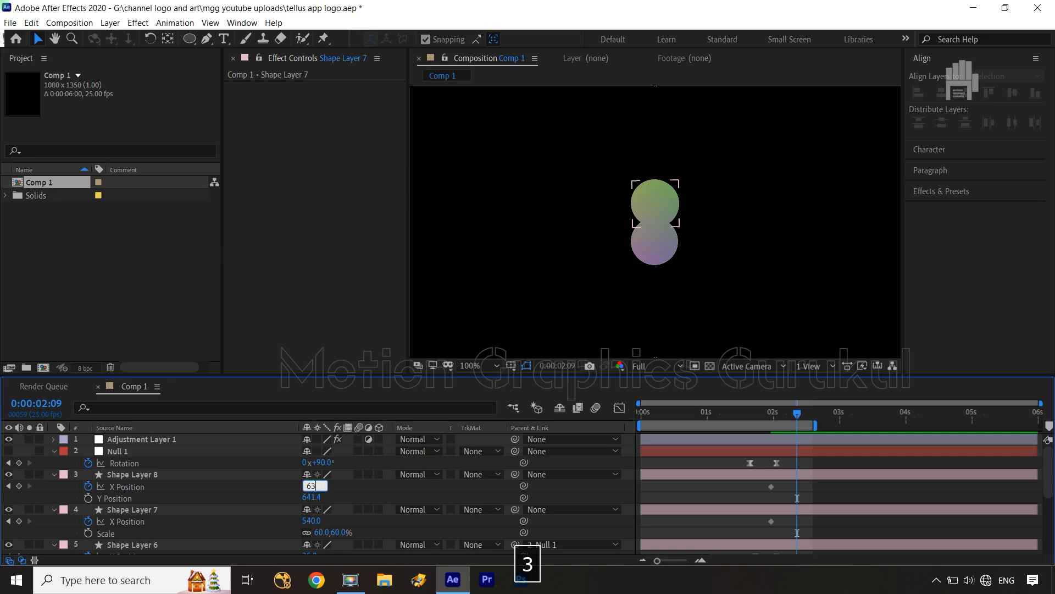
type("0")
left_click(349, 483)
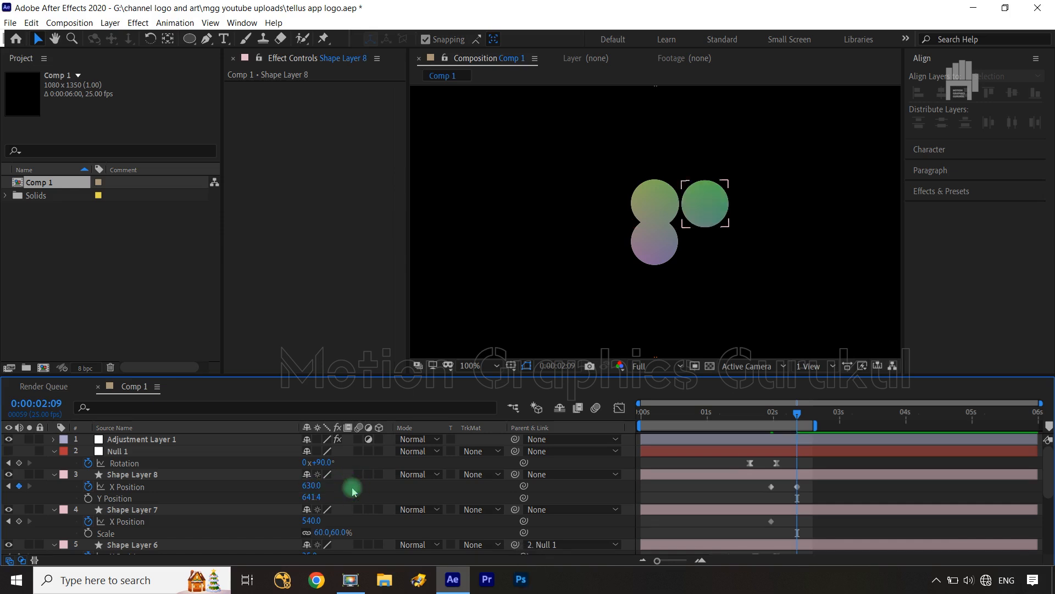
type("6")
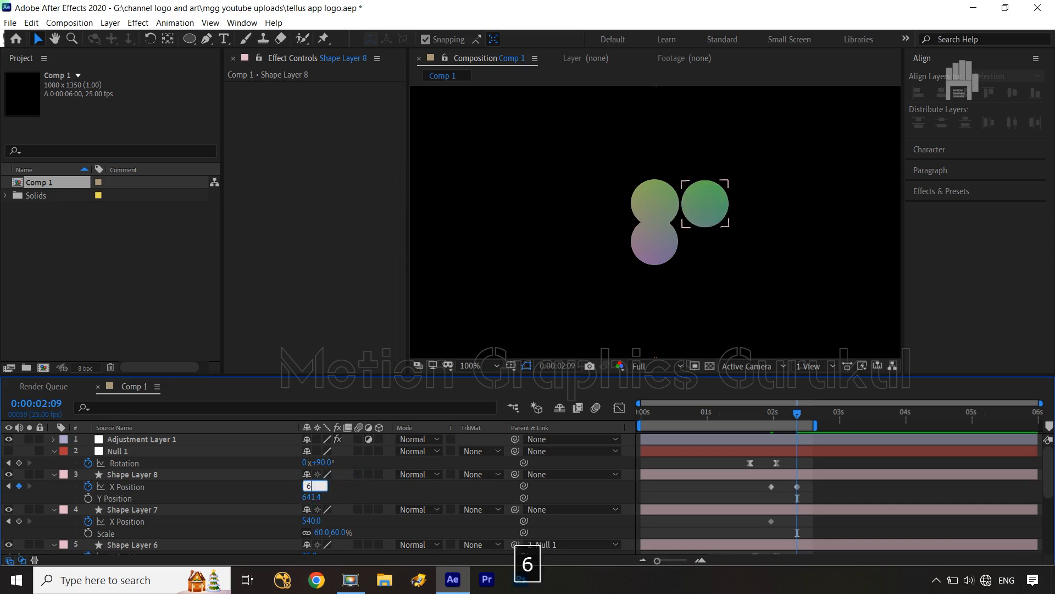
type("10")
left_click(354, 490)
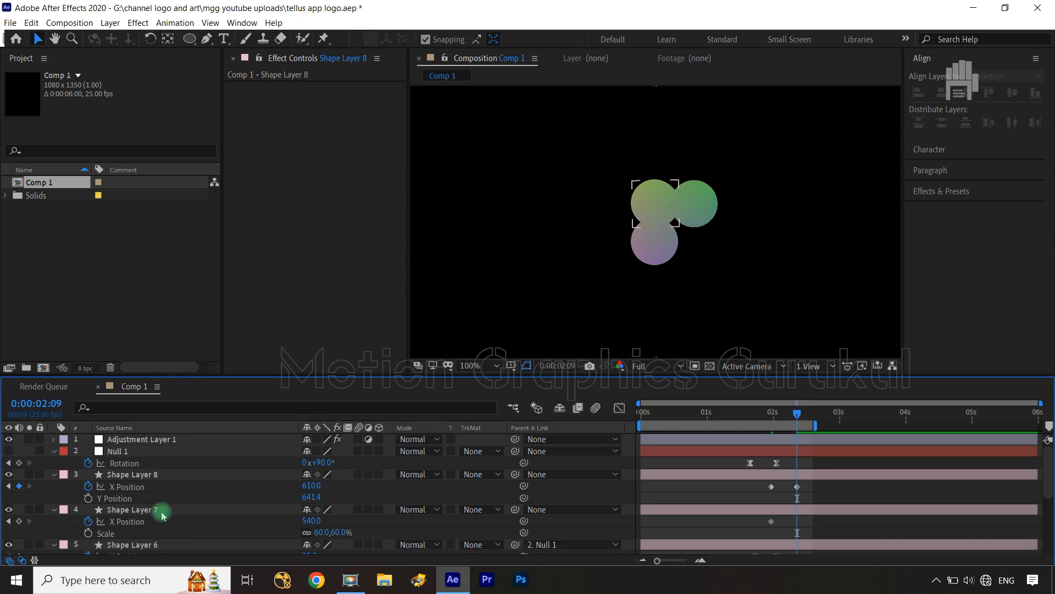
Add an X Position keyframe of 470 to Shape Layer 7 at 0:00:02:09.
left_click(153, 491)
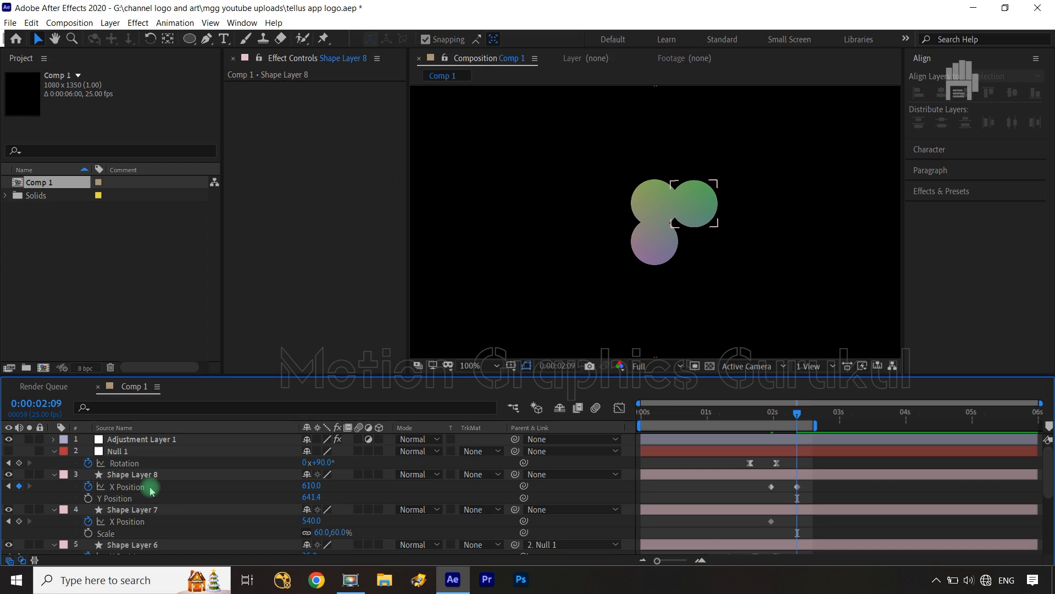
left_click(308, 520)
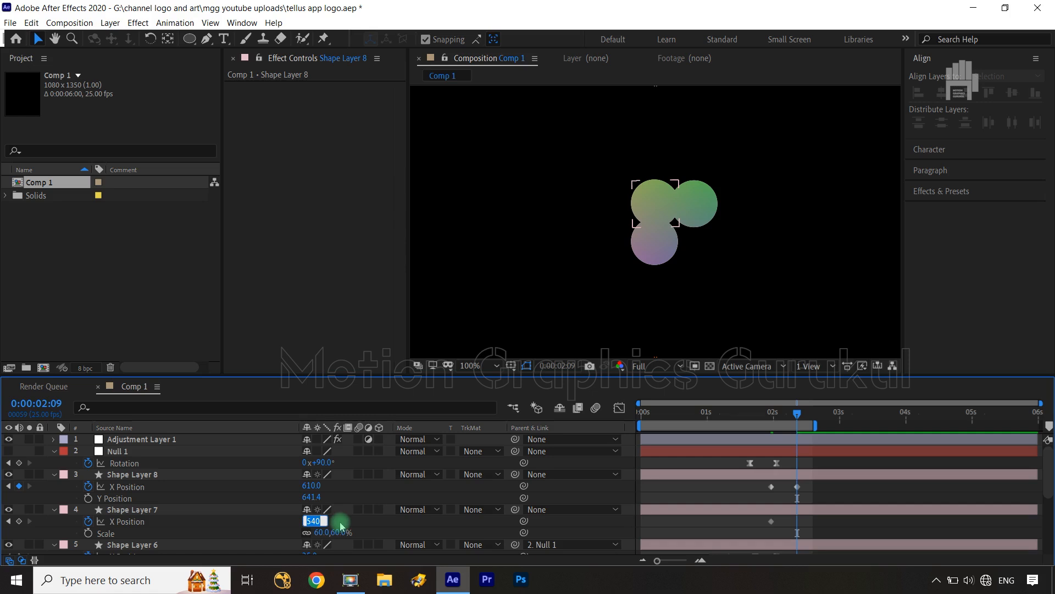
type("470")
key("Return")
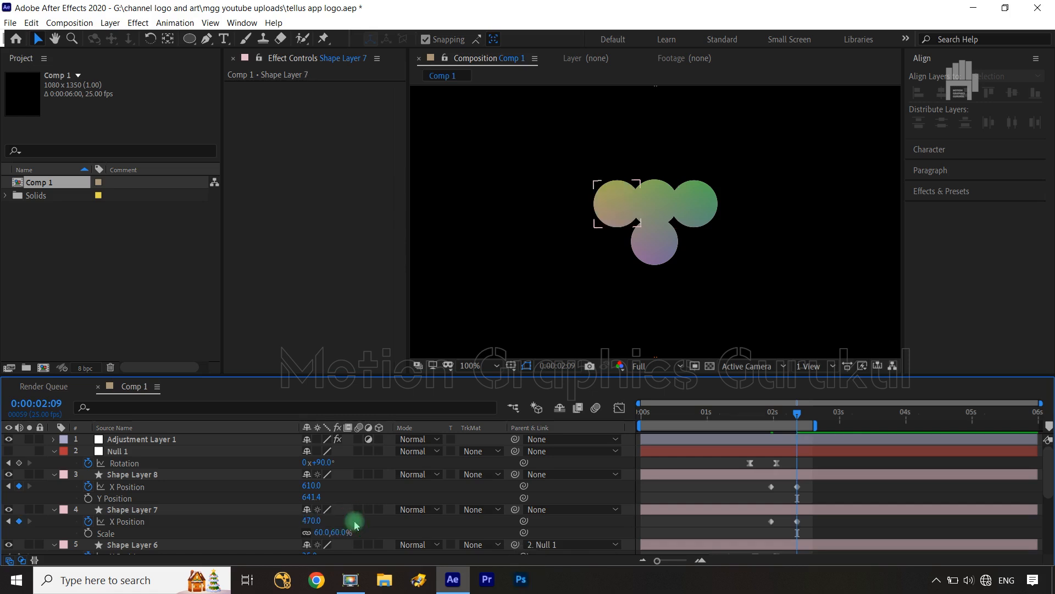
Show the curves of Shape Layer 8's and Shape Layer 7's X Position keyframes at 0:00:02:09 in the Graph Editor.
left_click(831, 496)
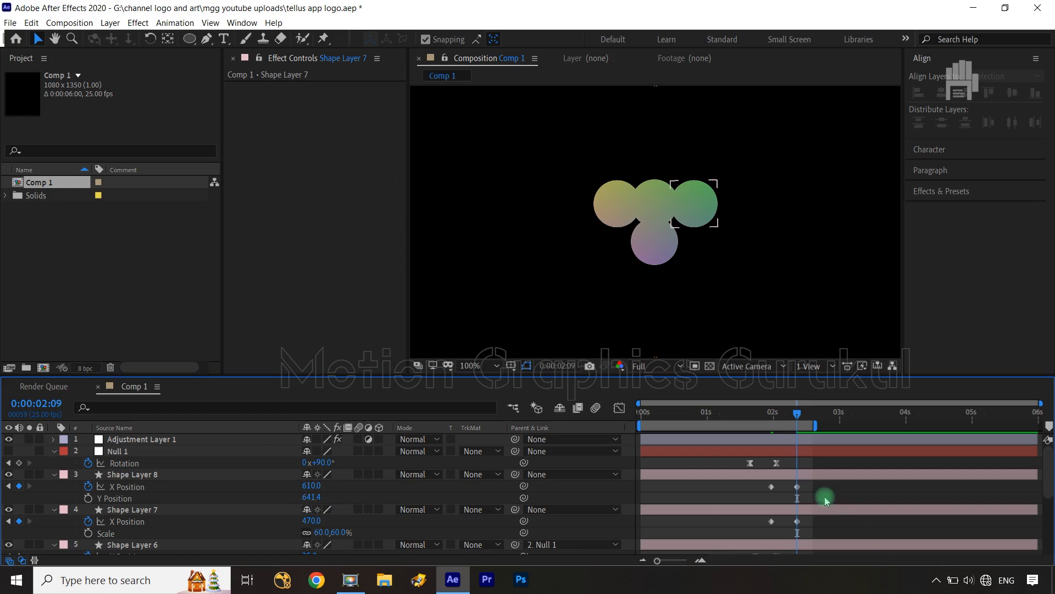
left_click_drag(807, 484, 793, 528)
left_click(794, 529)
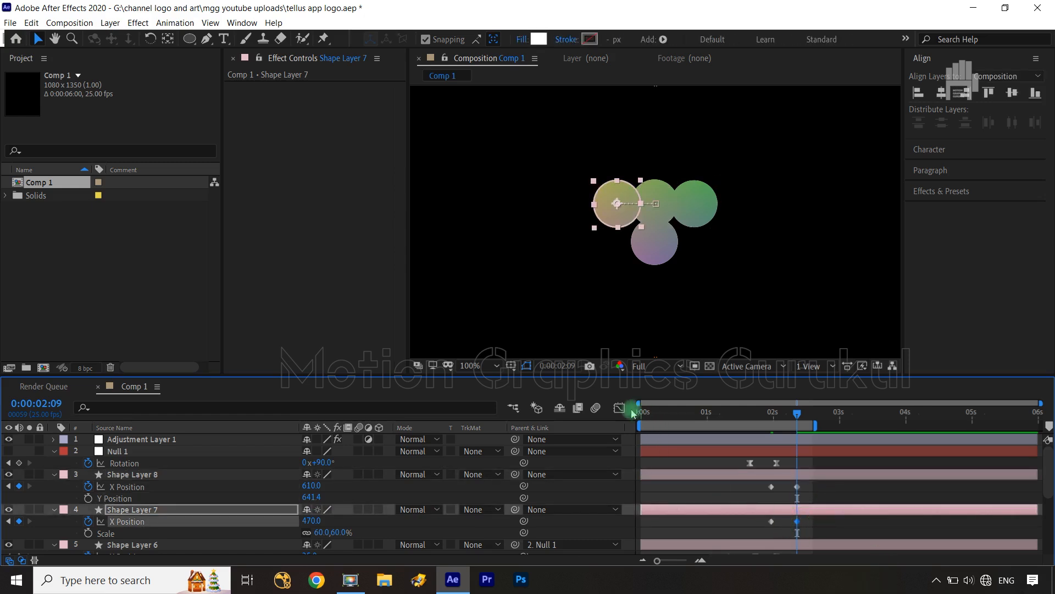
left_click(793, 510)
left_click_drag(807, 485, 784, 532)
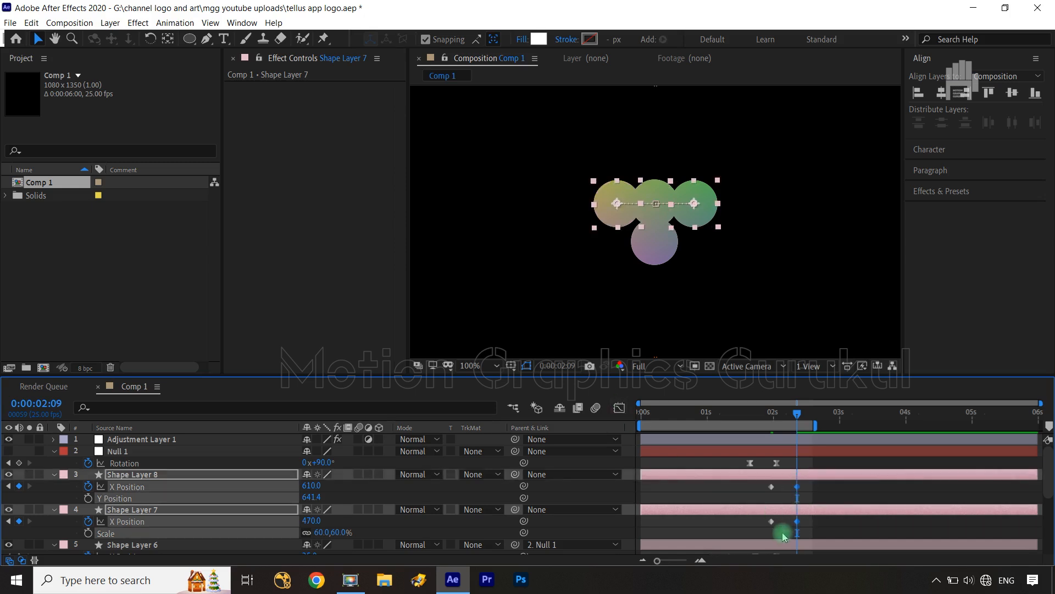
left_click(619, 407)
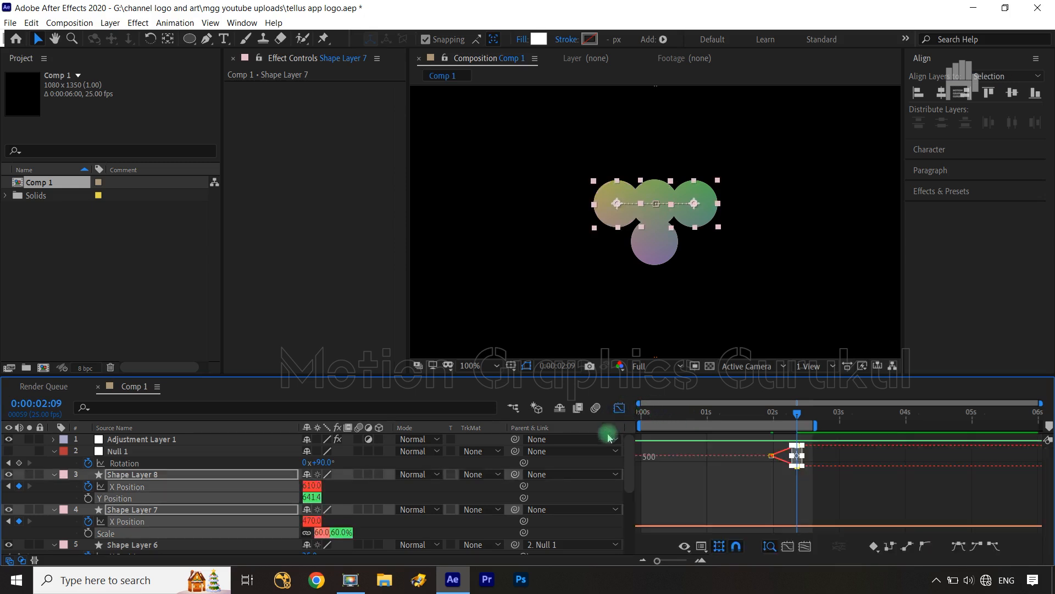
Enlarge the timeline area so the X Position curves of Shape Layers 8 and 7 have more height.
scroll(816, 489, "up", 3)
left_click(816, 489)
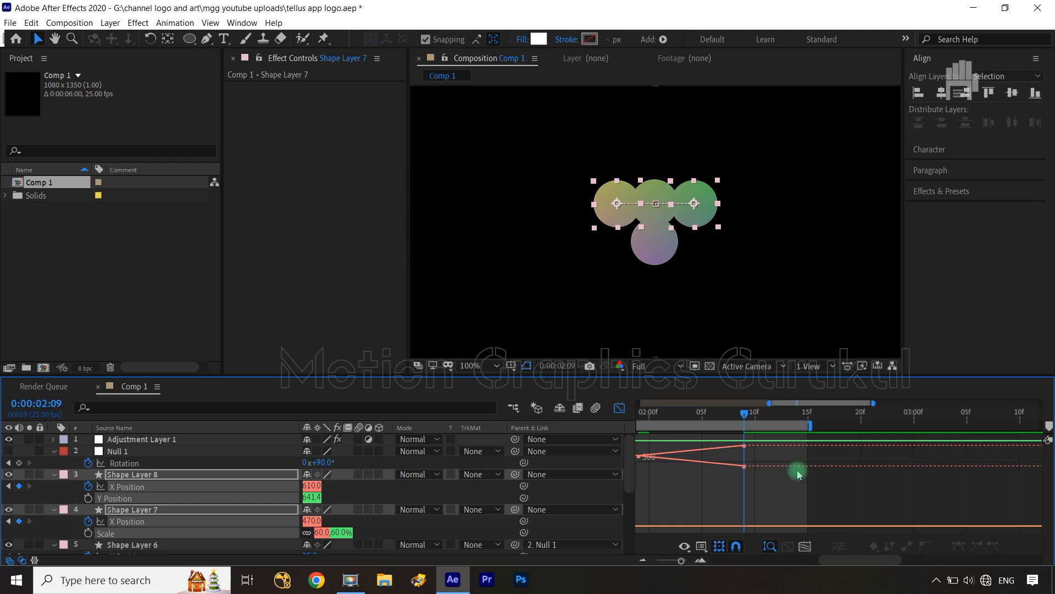
key("space")
key("space")
left_click_drag(817, 457, 819, 475)
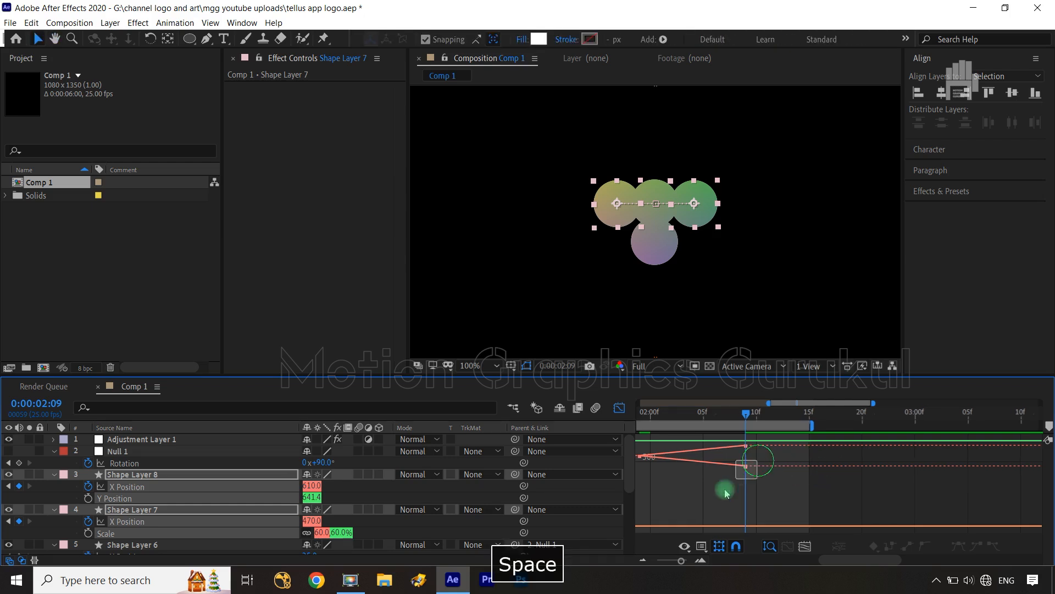
left_click(747, 468)
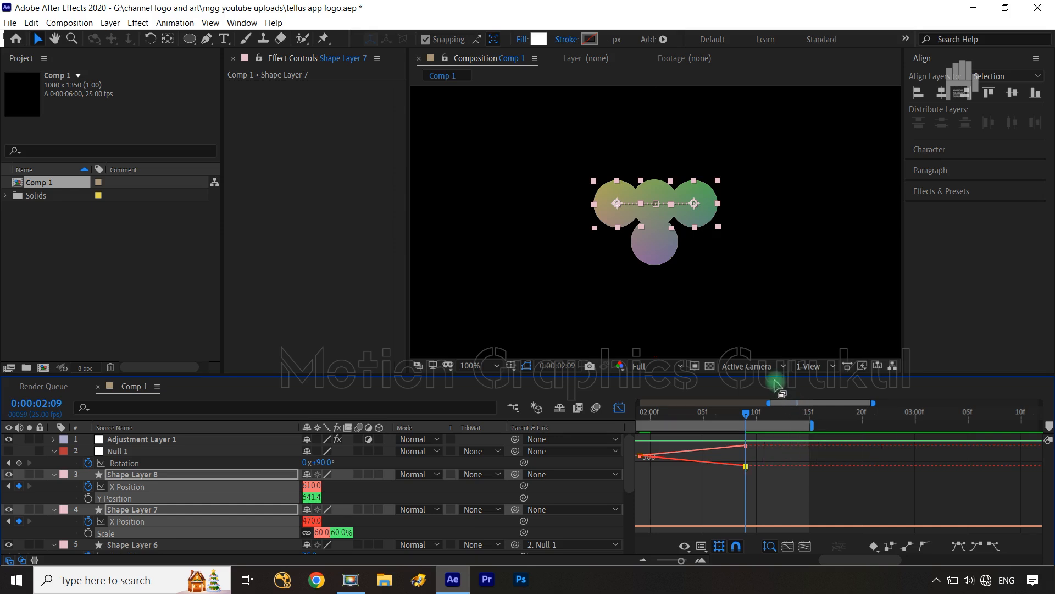
left_click_drag(773, 376, 792, 292)
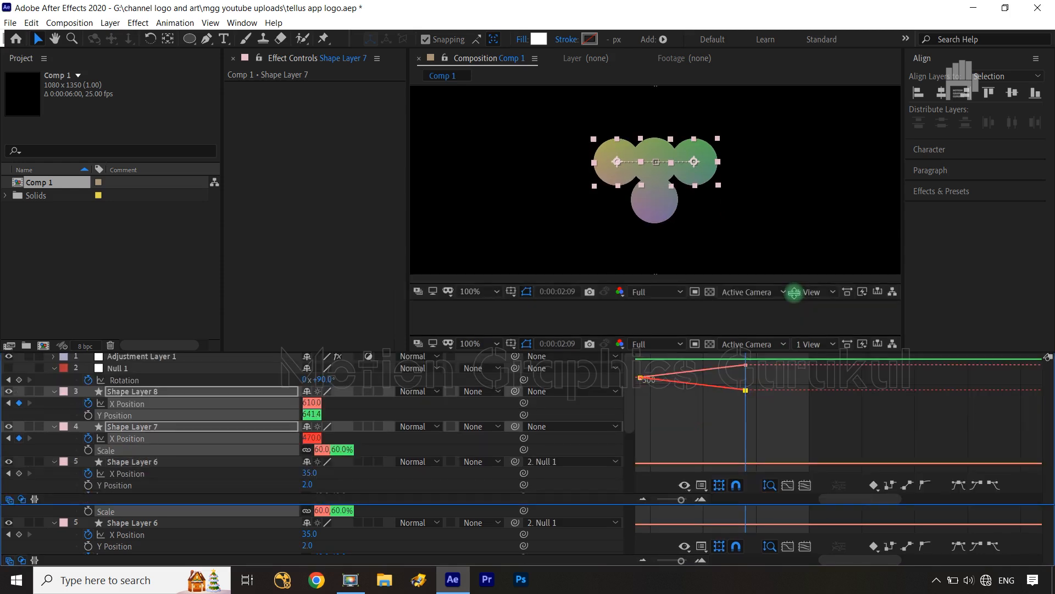
Try to ease the ends of Shape Layer 7's and Shape Layer 8's X Position curves with long, nearly horizontal handles at 0:00:02:09.
left_click_drag(763, 400, 725, 432)
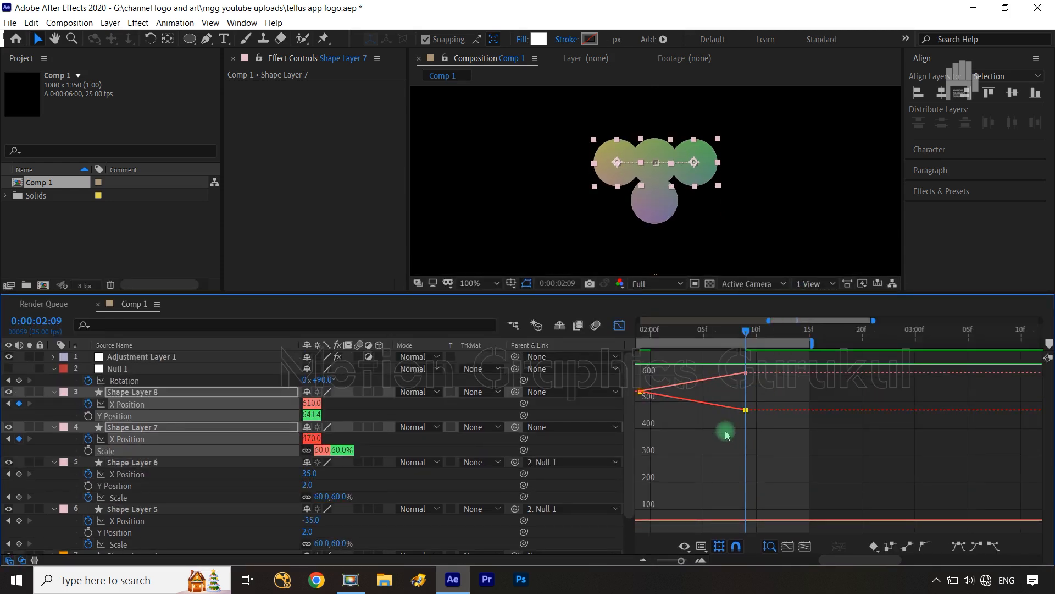
left_click(745, 410, "alt")
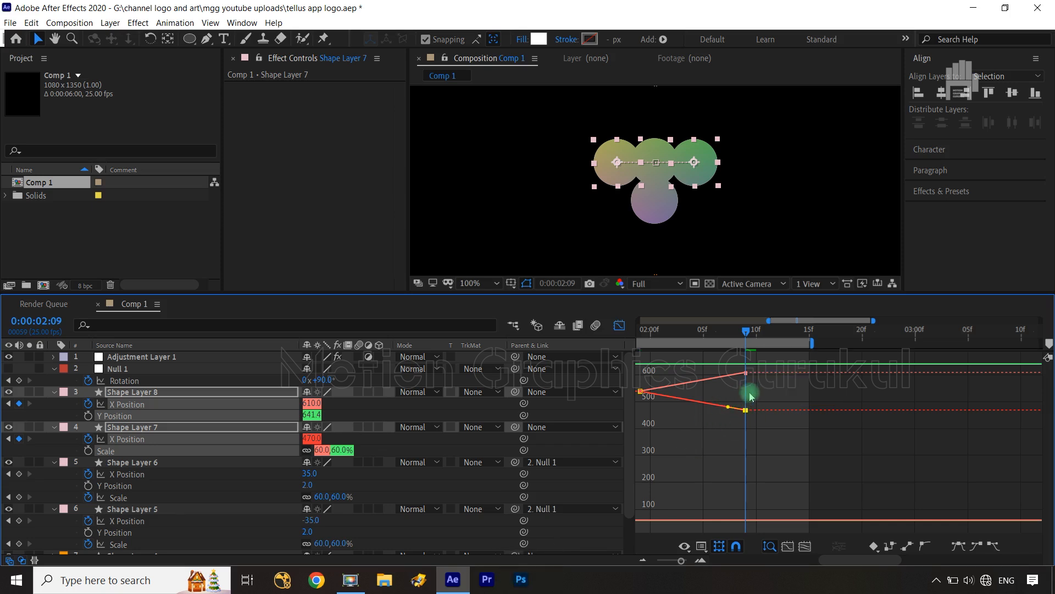
left_click_drag(723, 427, 699, 419)
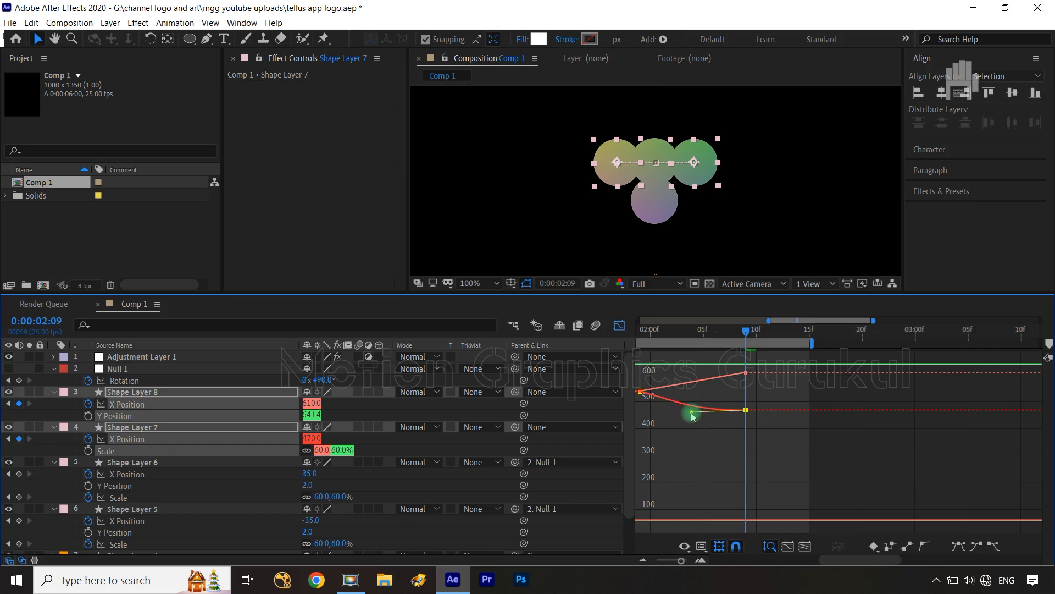
left_click(745, 373)
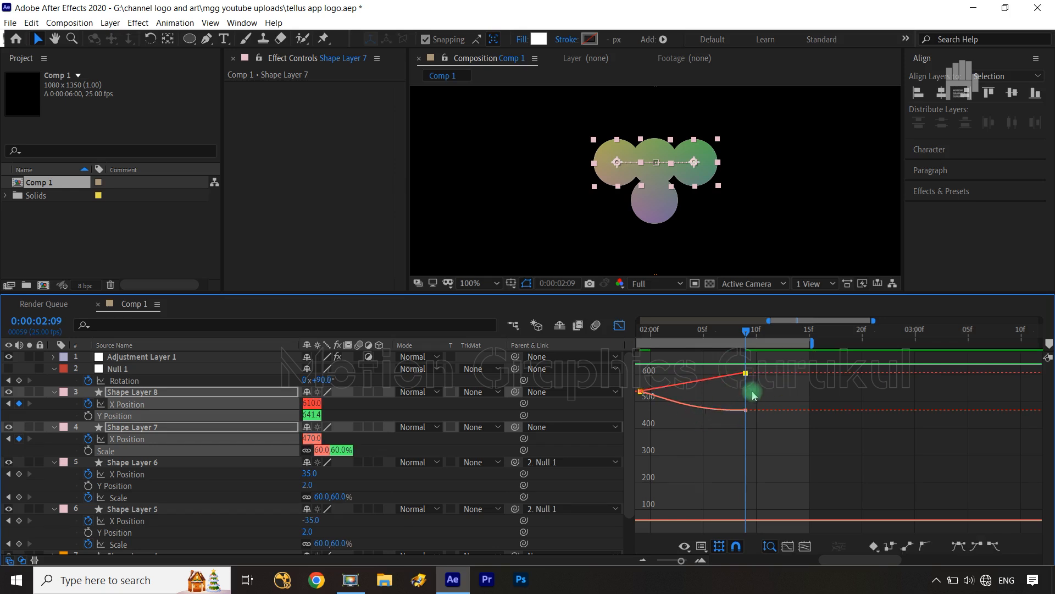
left_click_drag(746, 373, 709, 376)
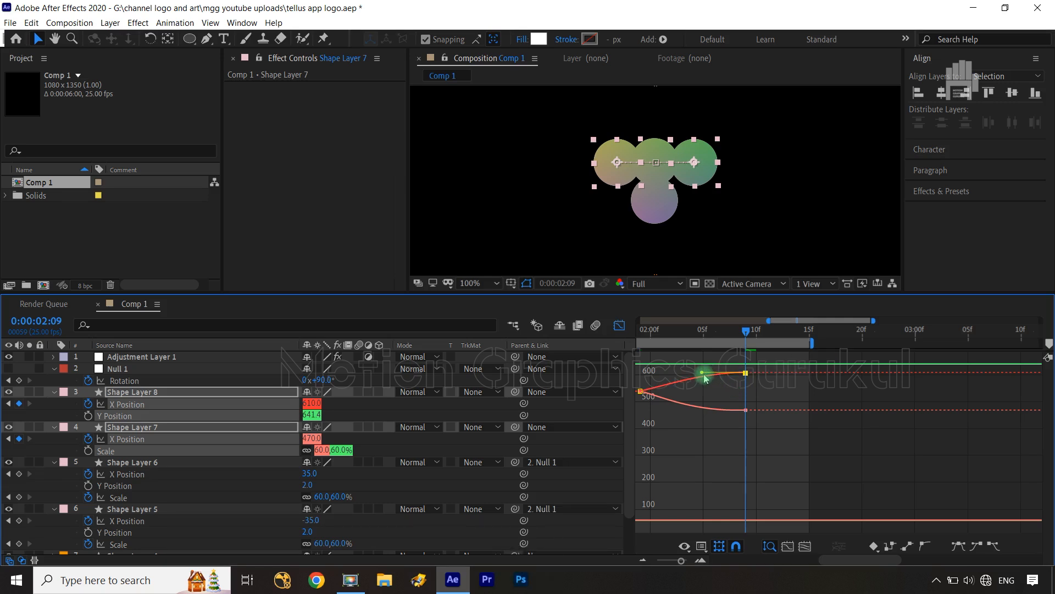
Try to steepen the starts of Shape Layer 8's and Shape Layer 7's X Position curves with handles at 0:00:01:24.
left_click_drag(664, 381, 623, 426)
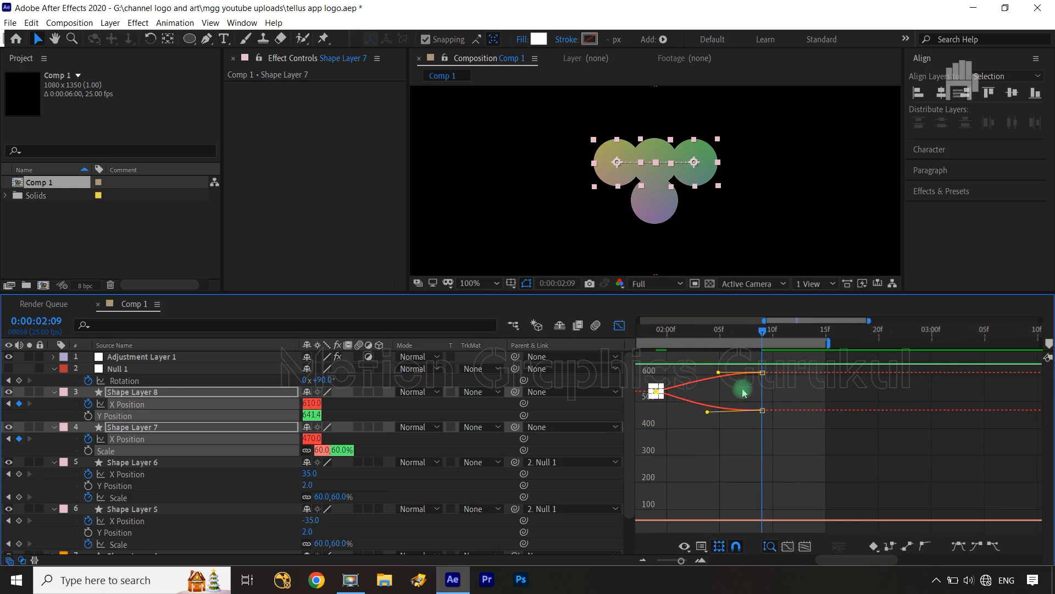
left_click(686, 399)
left_click(675, 378)
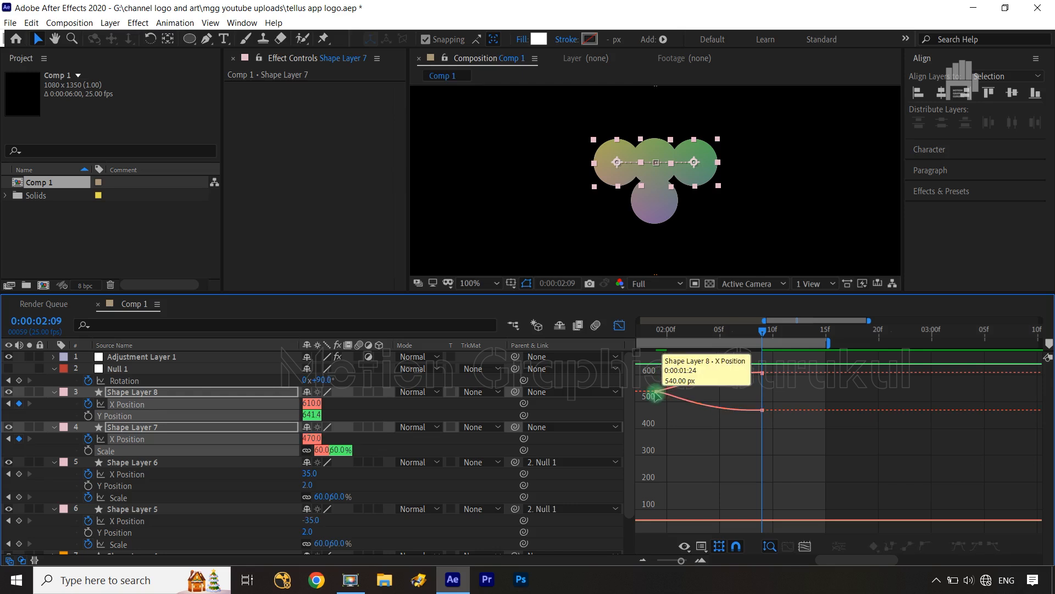
left_click_drag(656, 394, 661, 375)
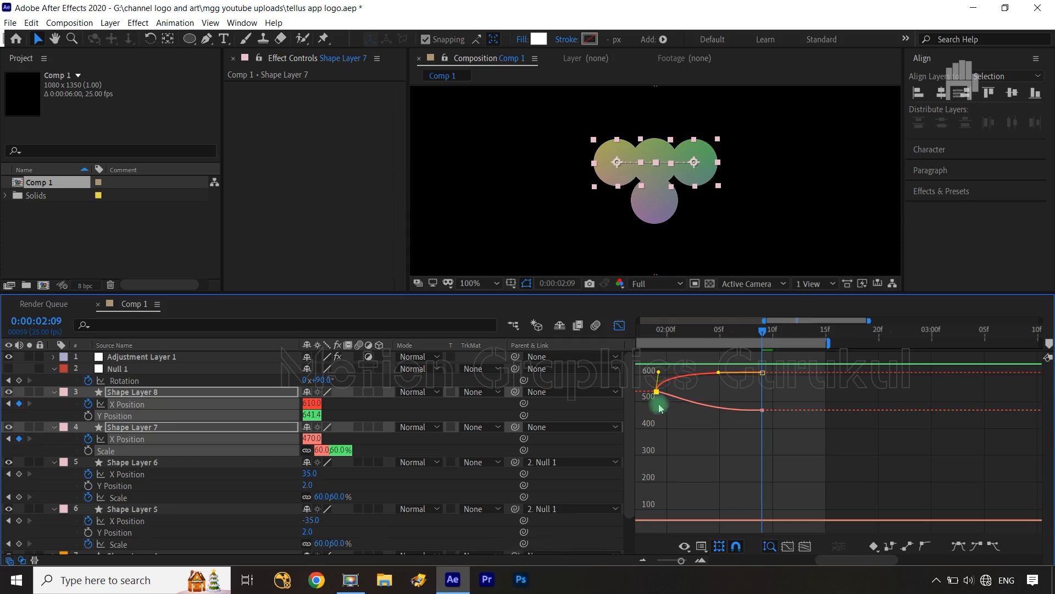
left_click(656, 391)
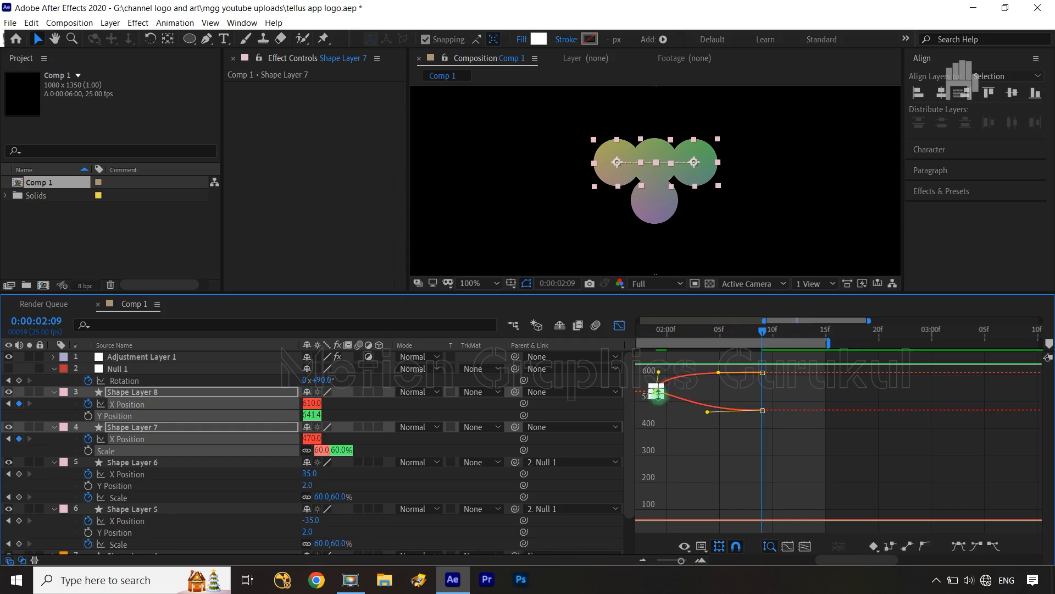
left_click_drag(659, 393, 656, 410)
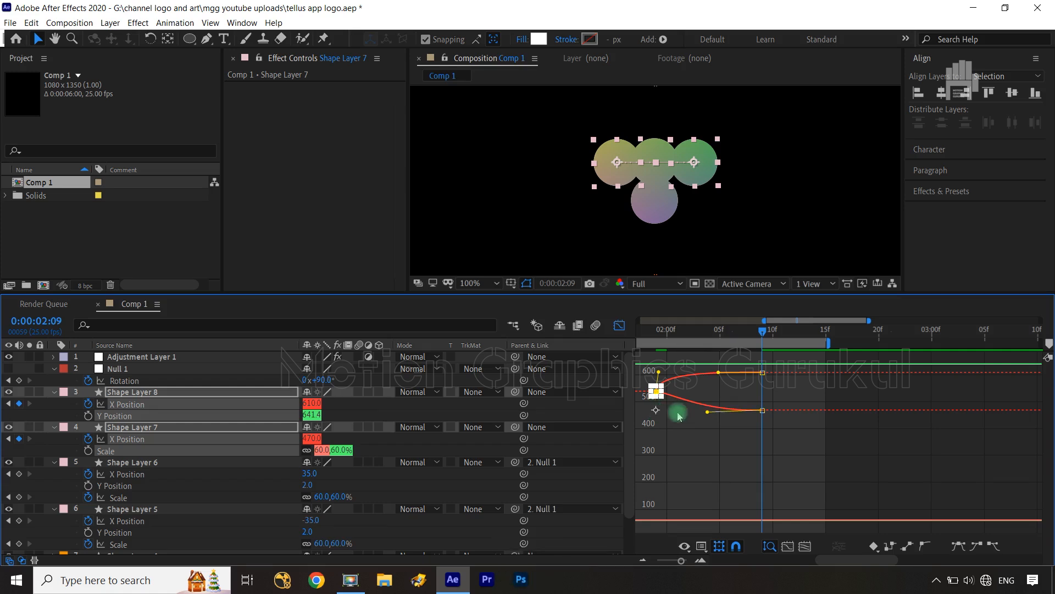
left_click(692, 394)
Undo the handle adjustments on the X Position curves of Shape Layers 8 and 7.
key("ctrl+z")
key("ctrl+z")
key("ctrl+z")
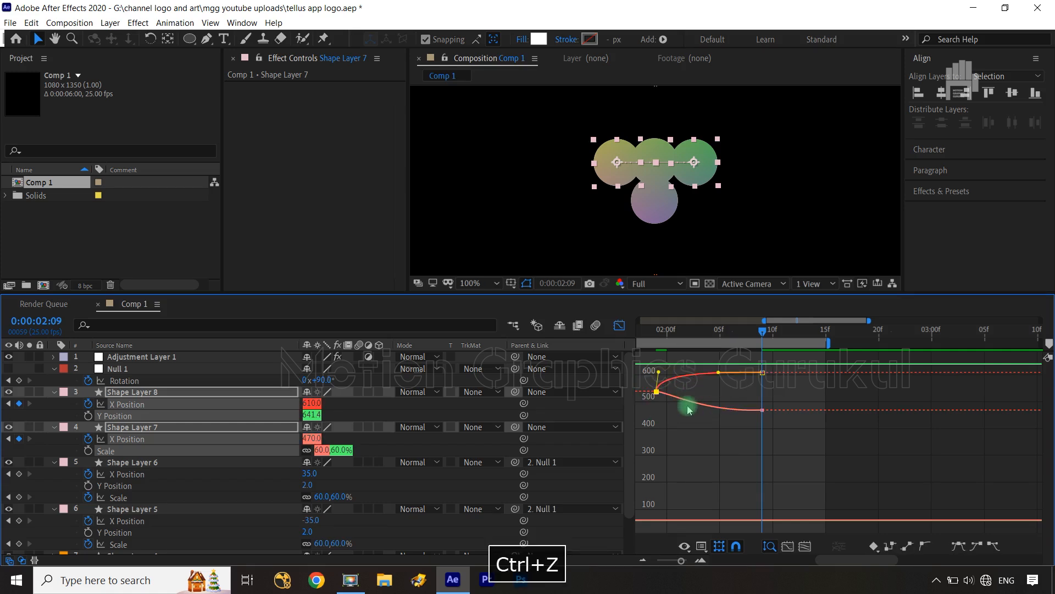
key("ctrl+z")
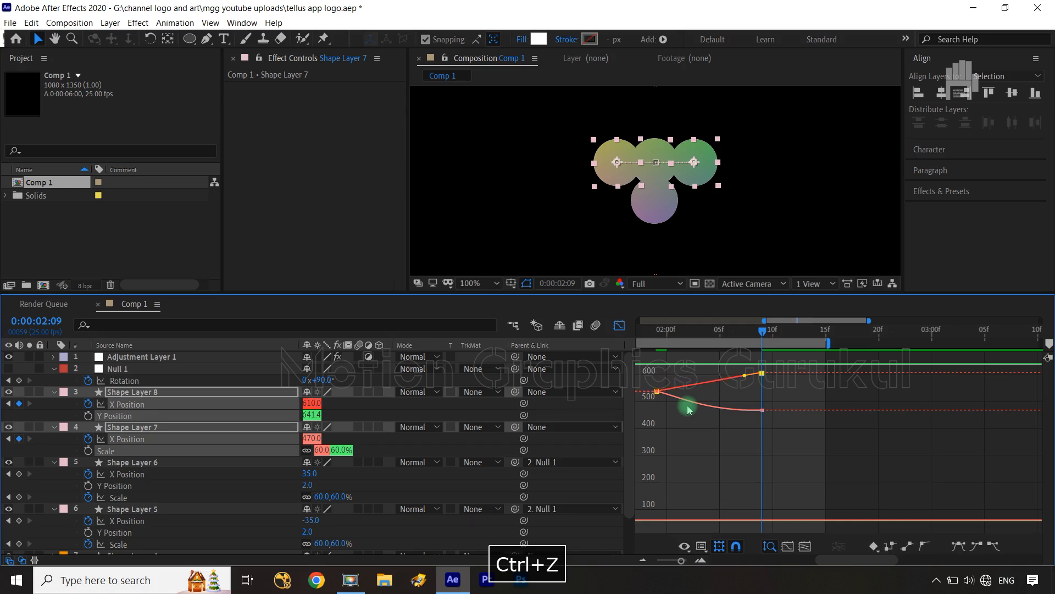
key("ctrl+z")
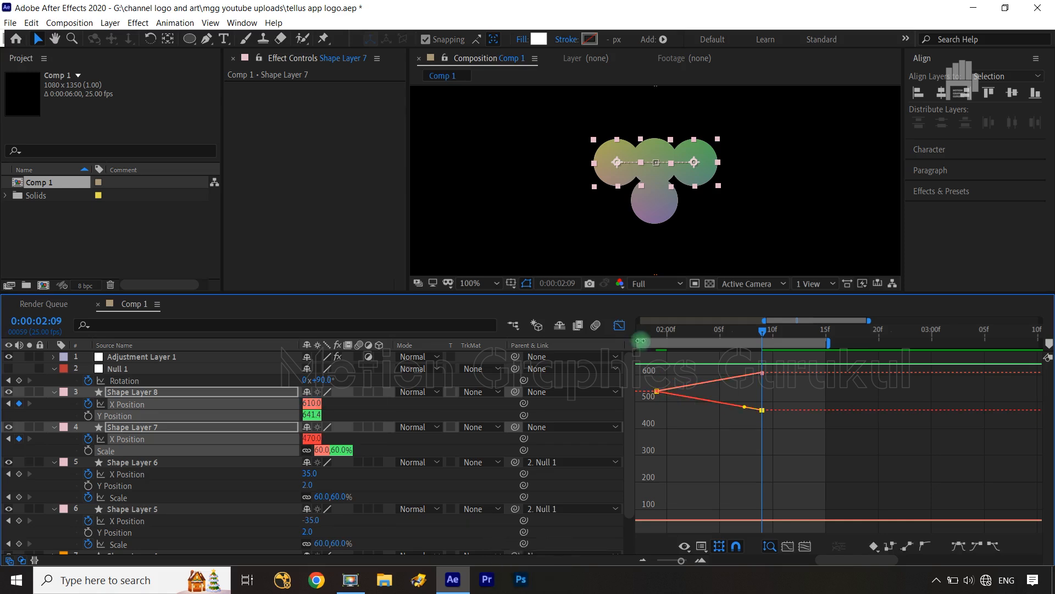
Apply Easy Ease to all four X Position keyframes of Shape Layers 8 and 7 and show their curves in the Graph Editor.
left_click(621, 326)
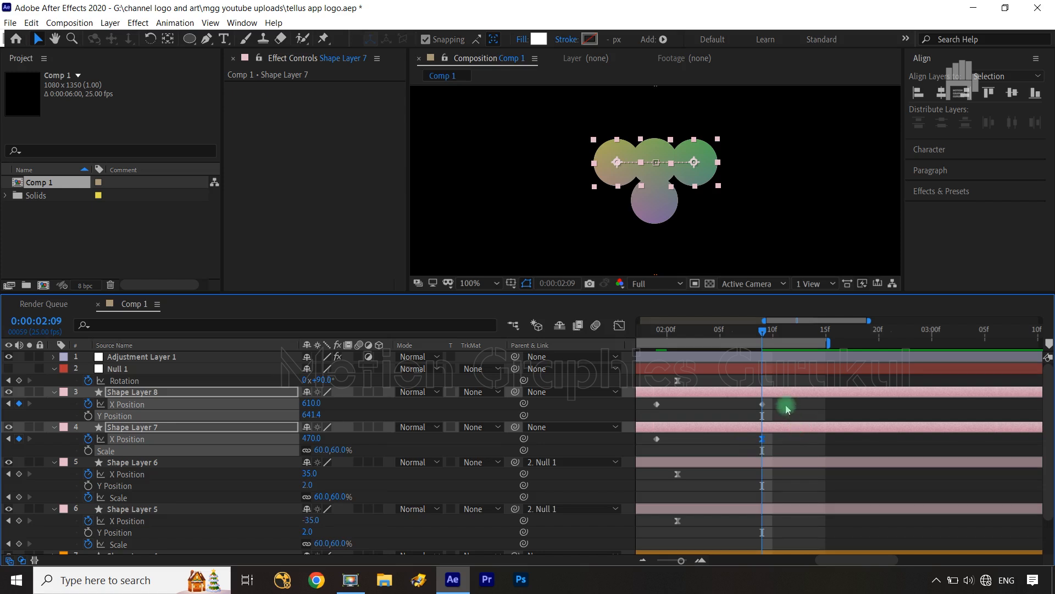
left_click_drag(783, 405, 649, 447)
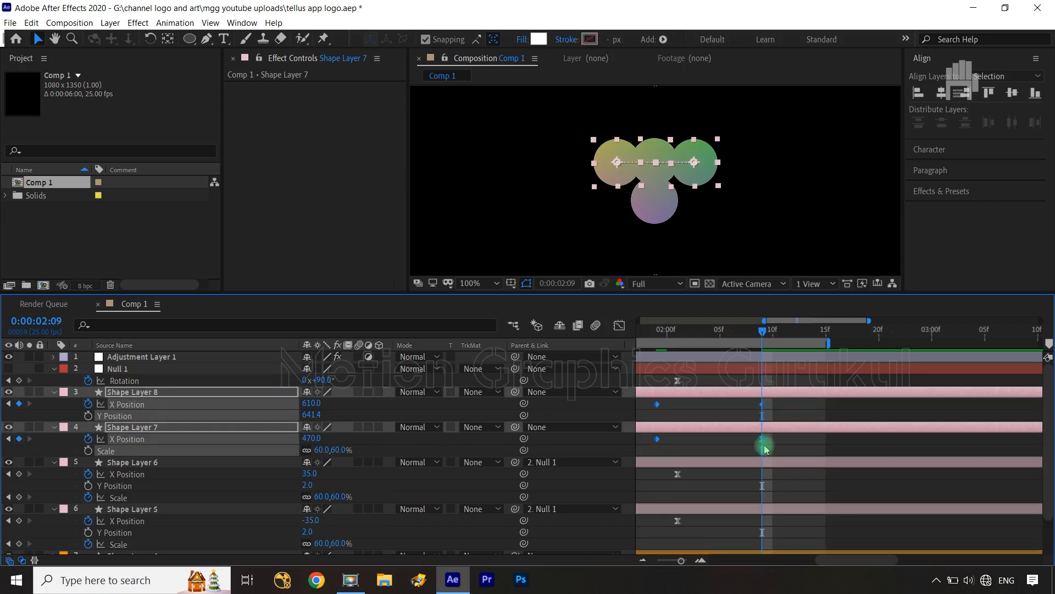
left_click(775, 407)
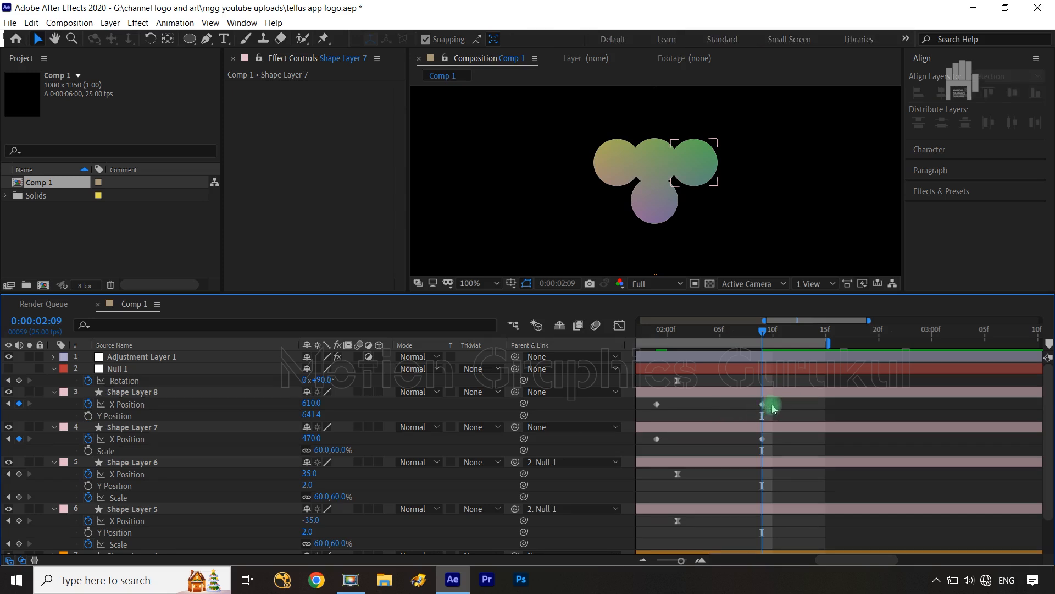
left_click_drag(773, 408, 652, 443)
key("F9")
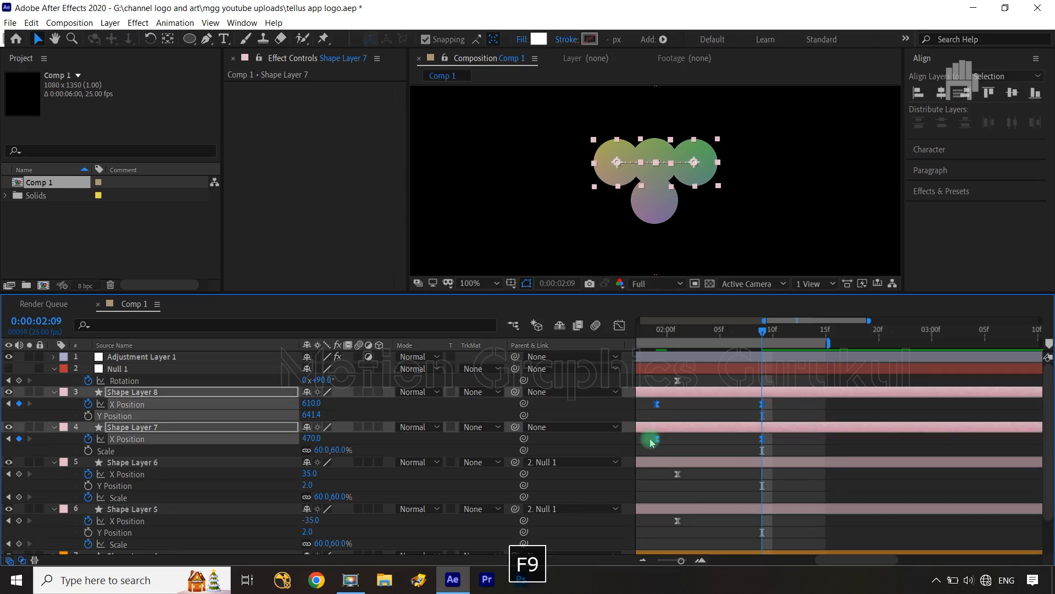
left_click(619, 325)
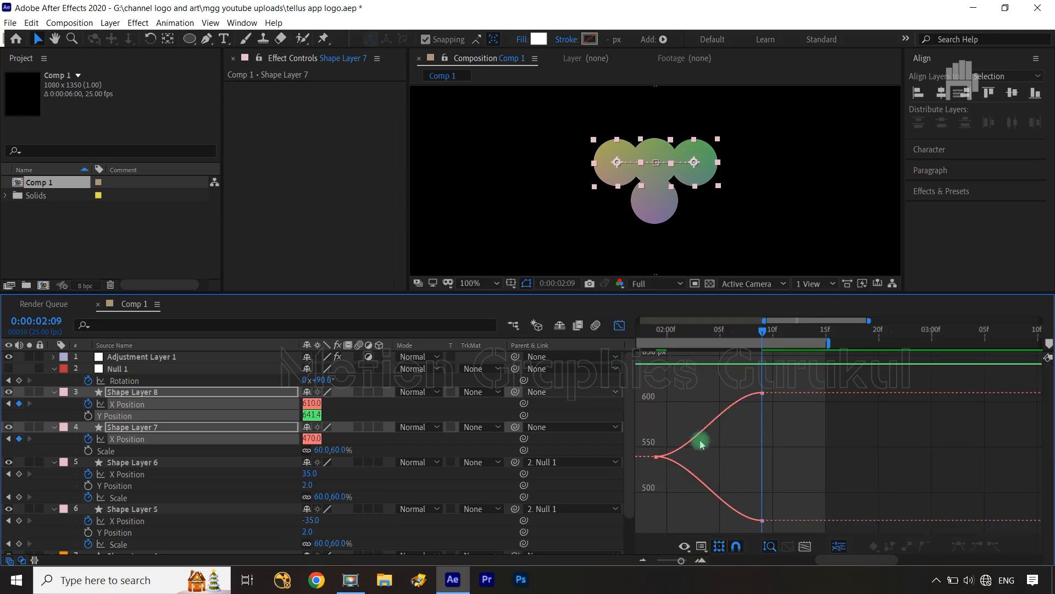
Reshape Shape Layer 7's X Position curve with a steep start at 0:00:01:24 and a long horizontal easing handle at 0:00:02:09.
left_click_drag(668, 429, 650, 494)
left_click_drag(691, 458, 663, 424)
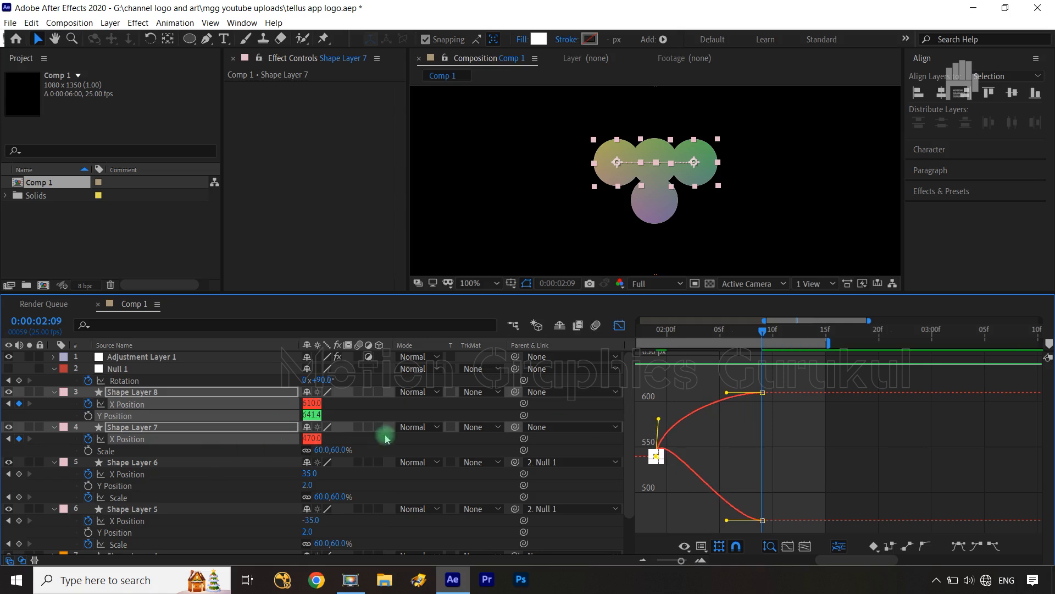
left_click(133, 453)
left_click(134, 439)
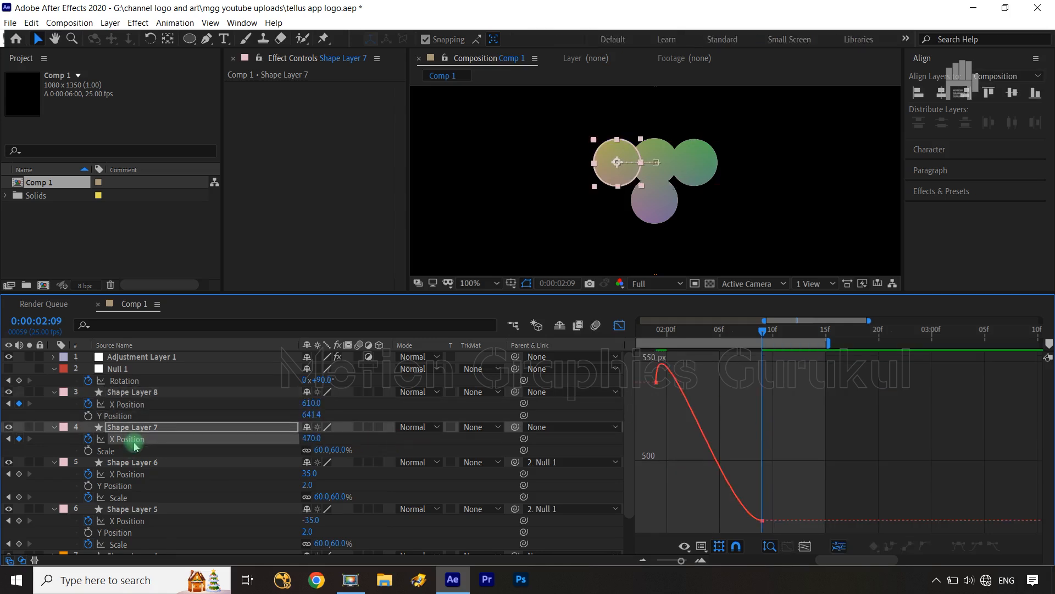
left_click_drag(668, 397, 656, 431)
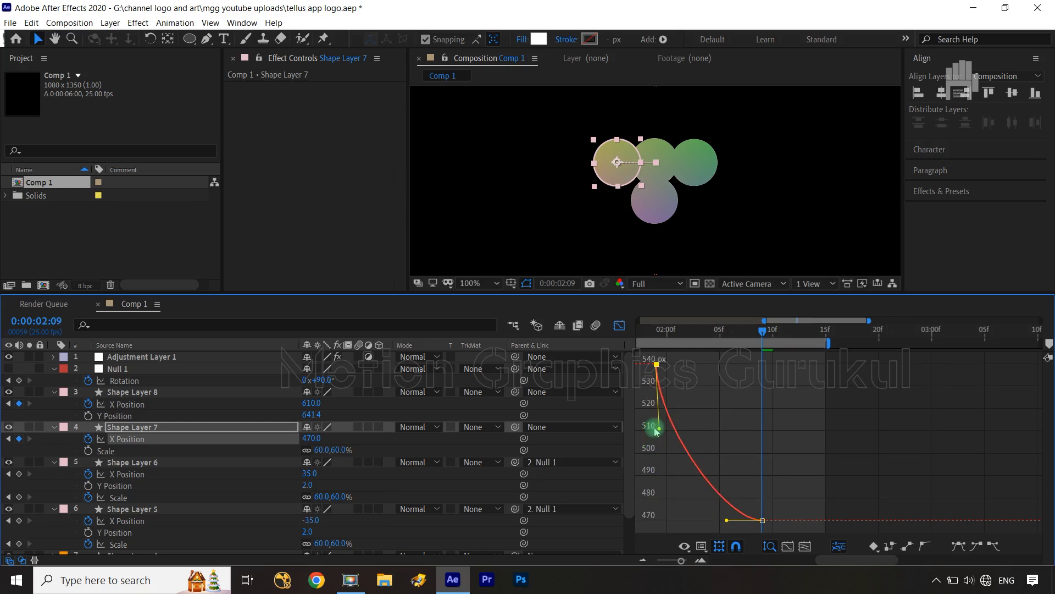
left_click_drag(727, 520, 702, 521)
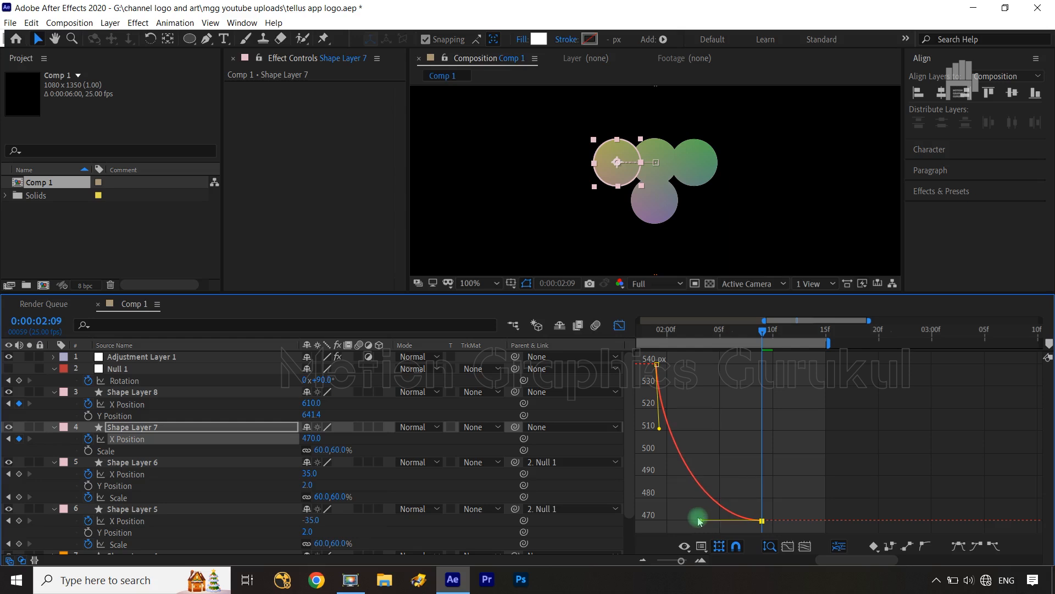
Lengthen the end easing of Shape Layer 8's X Position curve at 0:00:02:09, keep its start steep, and return to the layer bars.
left_click(132, 404)
left_click_drag(691, 491, 641, 528)
left_click_drag(725, 367, 702, 365)
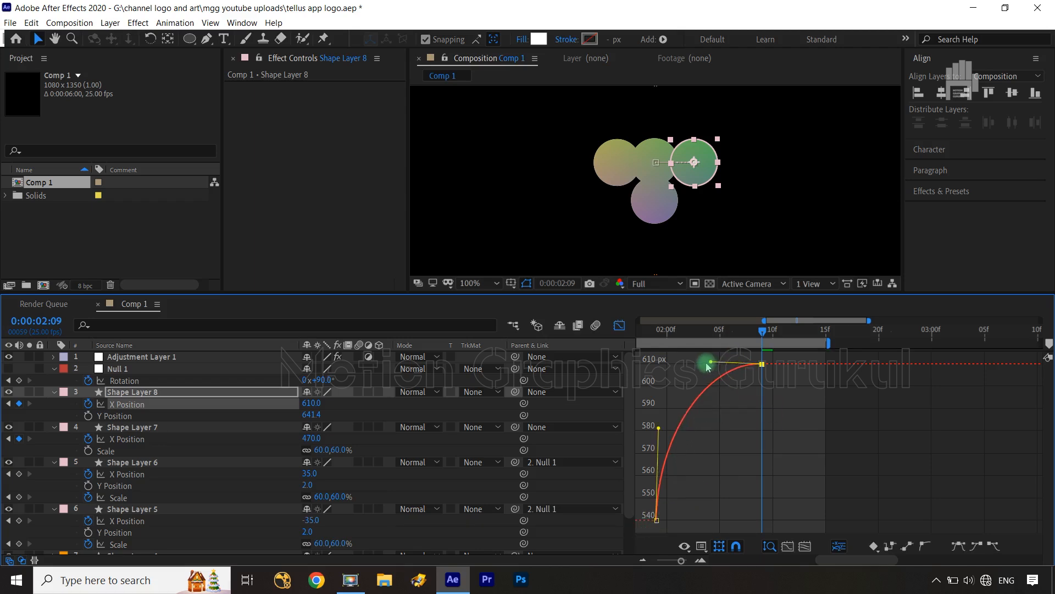
left_click(619, 325)
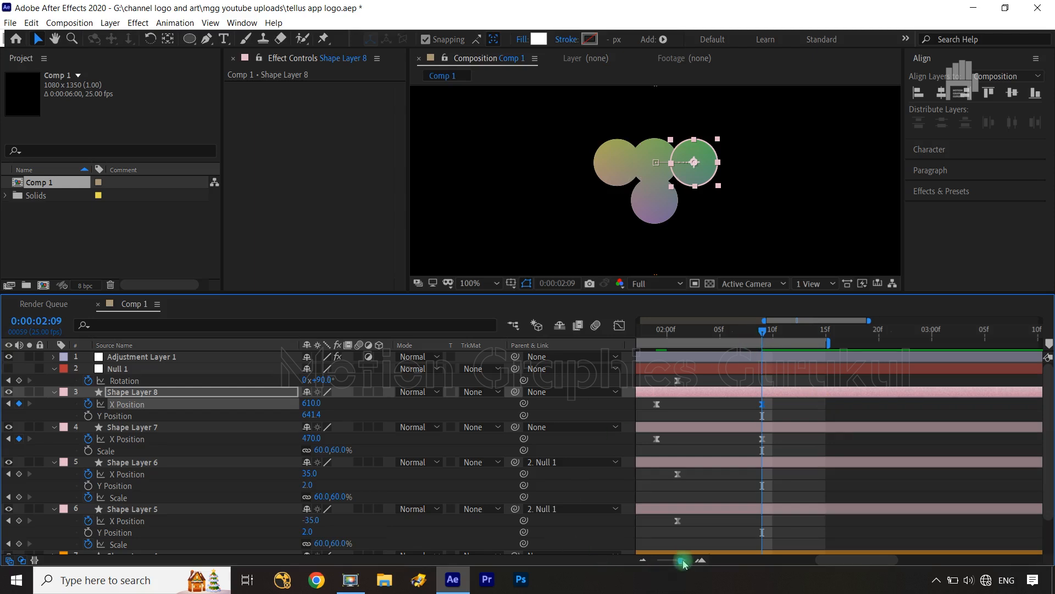
Enlarge the composition view, fit the whole frame in it, and preview the animation from 0:00:00:00.
left_click_drag(680, 560, 605, 559)
left_click_drag(648, 292, 648, 353)
left_click_drag(809, 400, 600, 446)
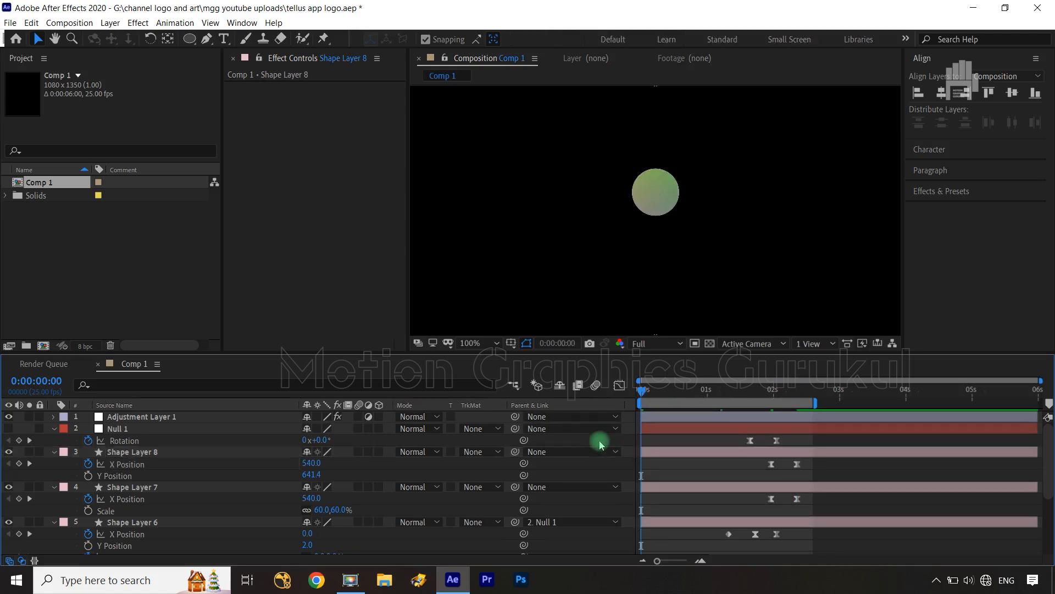
key("shift+slash")
key("space")
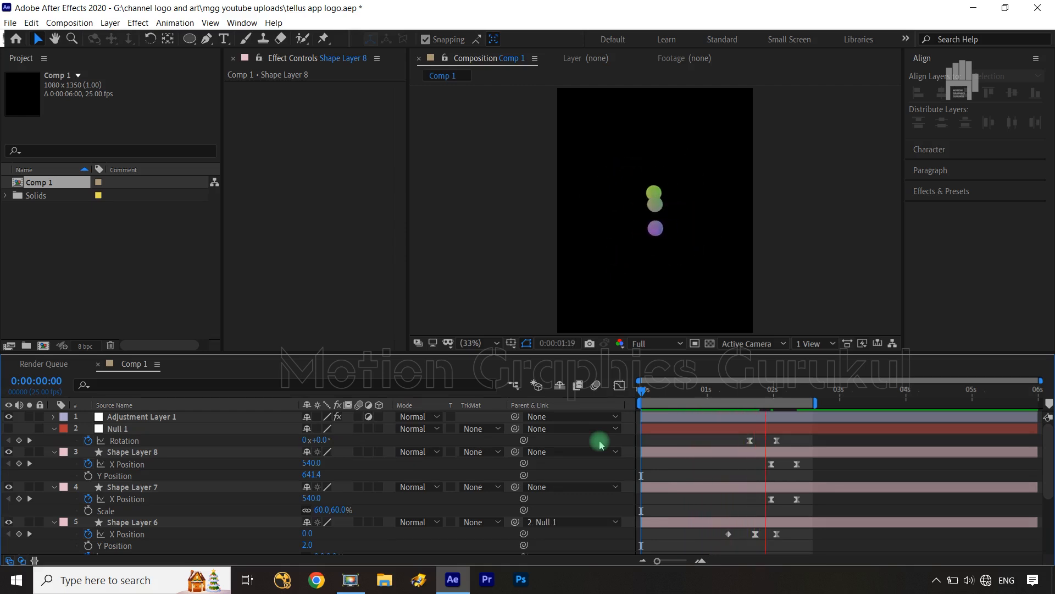
key("space")
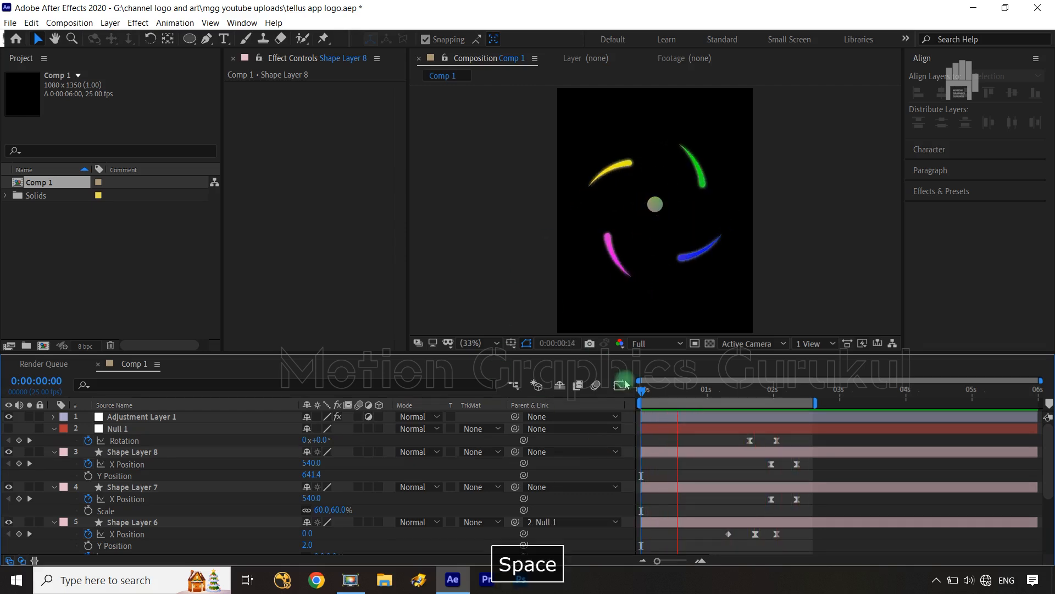
Trim the in points of Shape Layers 8 and 7 to 0:00:02:01 and give both layers the Yellow label.
mouse_move(768, 399)
left_mouse_down()
mouse_move(778, 403)
mouse_move(768, 399)
left_mouse_up()
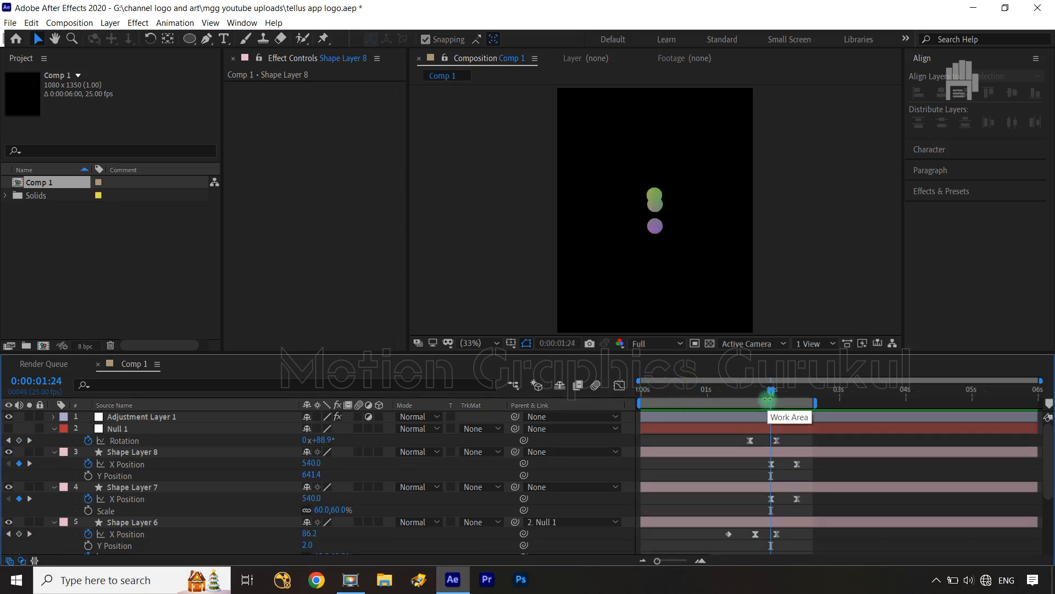
key("ctrl+Right")
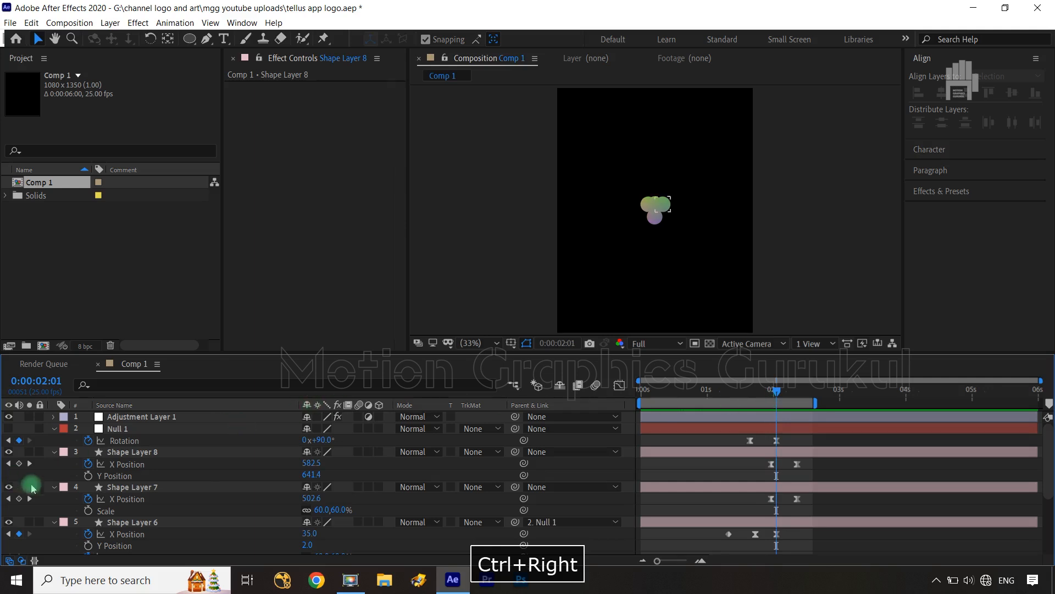
left_click(157, 451)
left_click(148, 487, "ctrl")
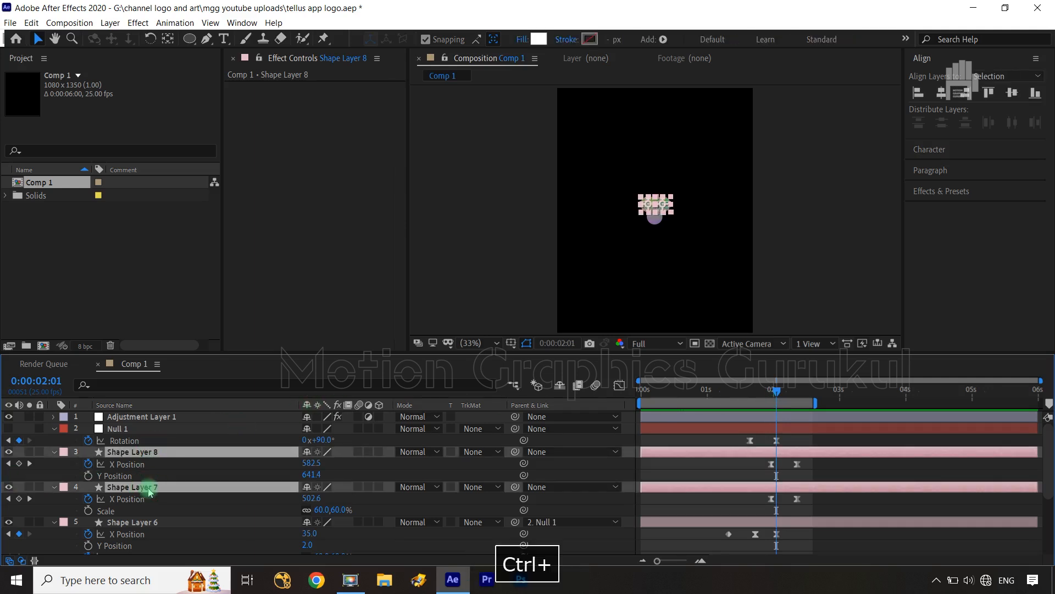
key("alt+bracketleft")
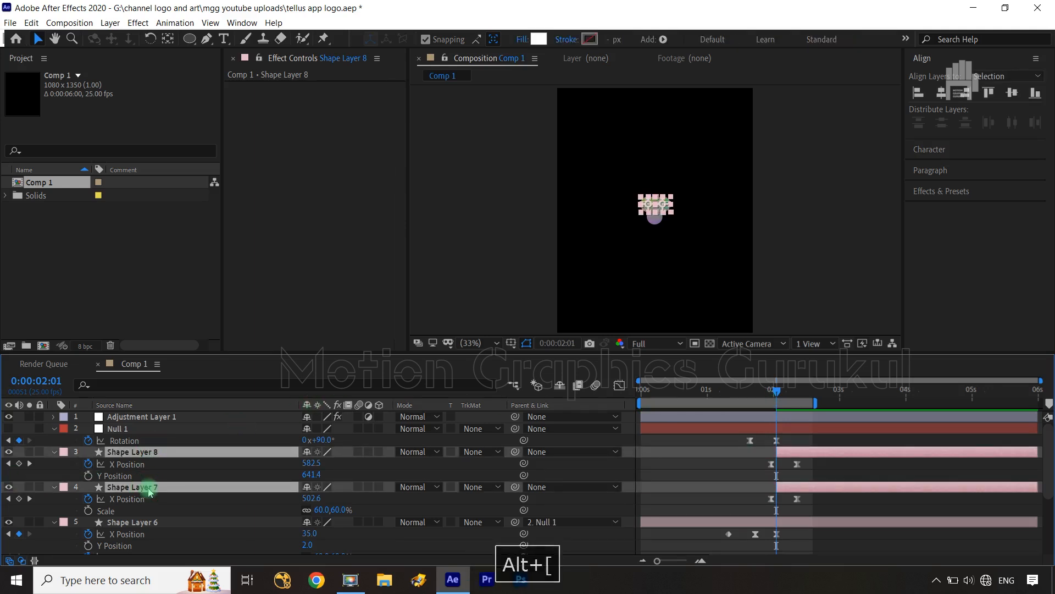
left_click(64, 455)
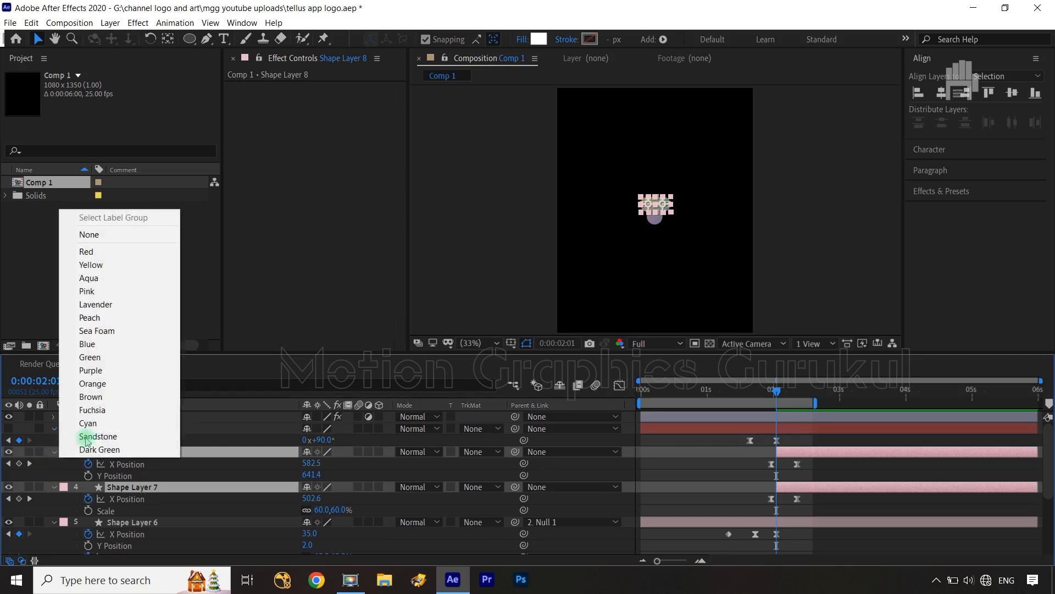
left_click(92, 272)
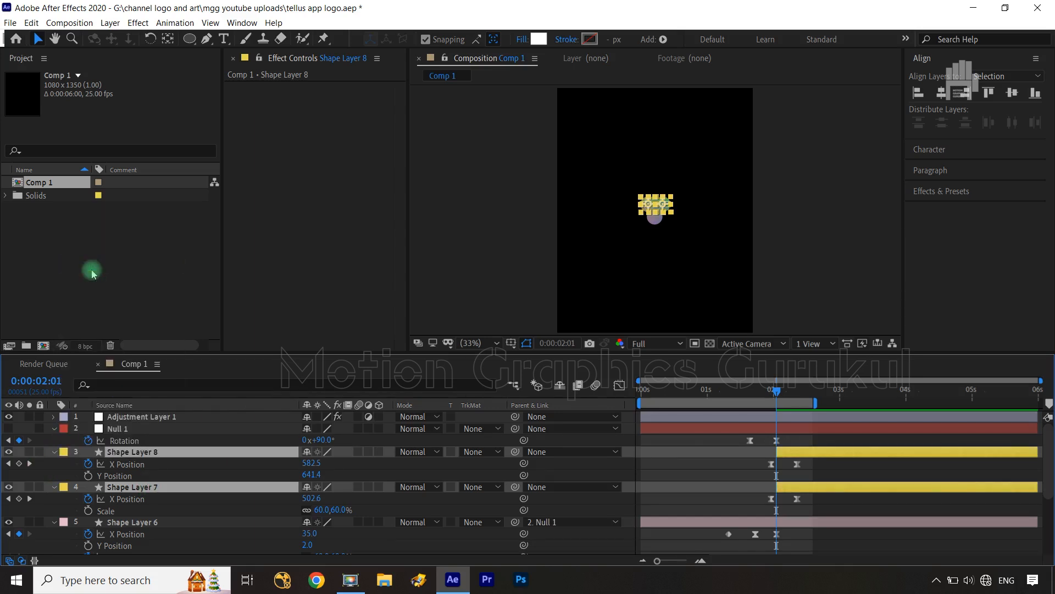
Preview the animation from the first frame to check the trimmed circle layers.
key("Home")
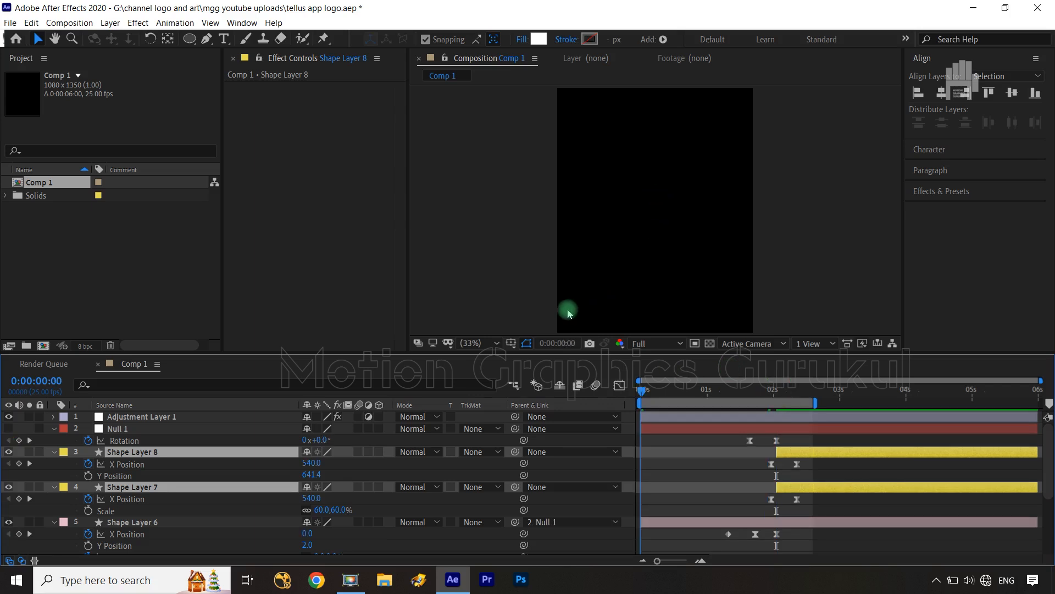
left_click(590, 468)
key("space")
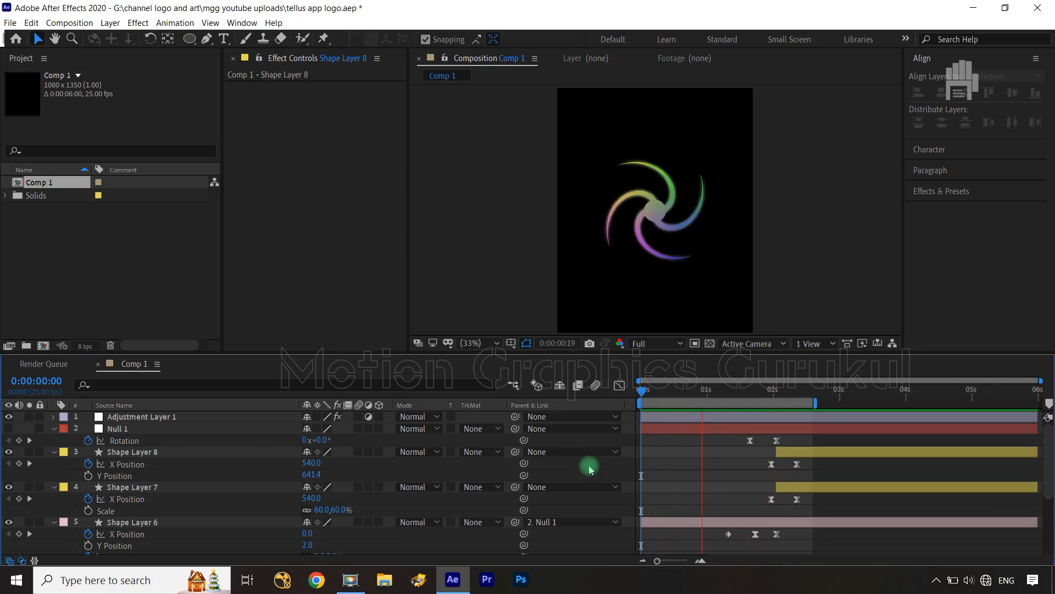
key("space")
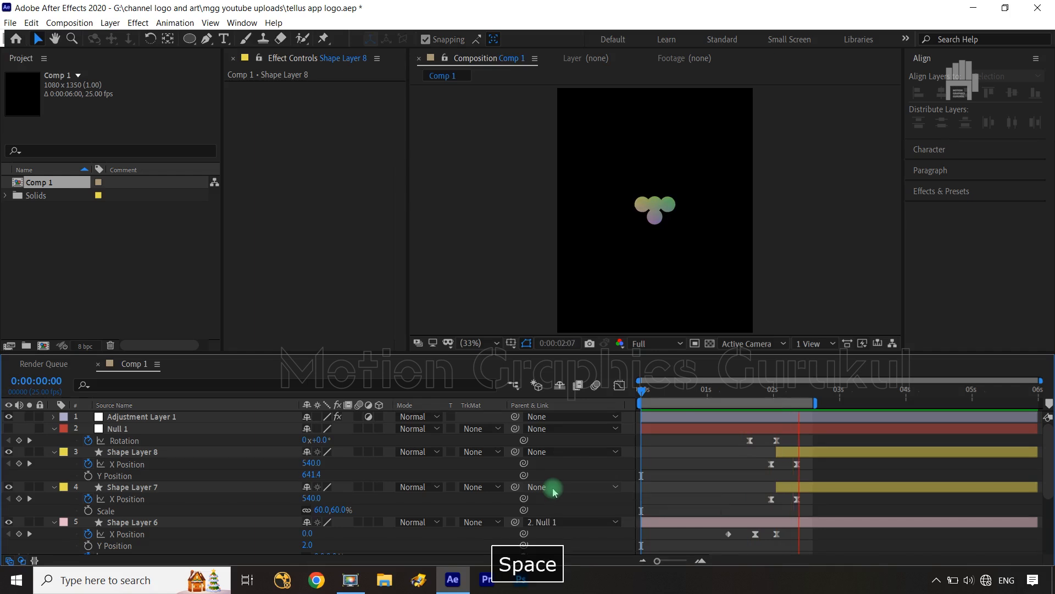
Add a new adjustment layer and place it directly below Adjustment Layer 1.
left_click(166, 417)
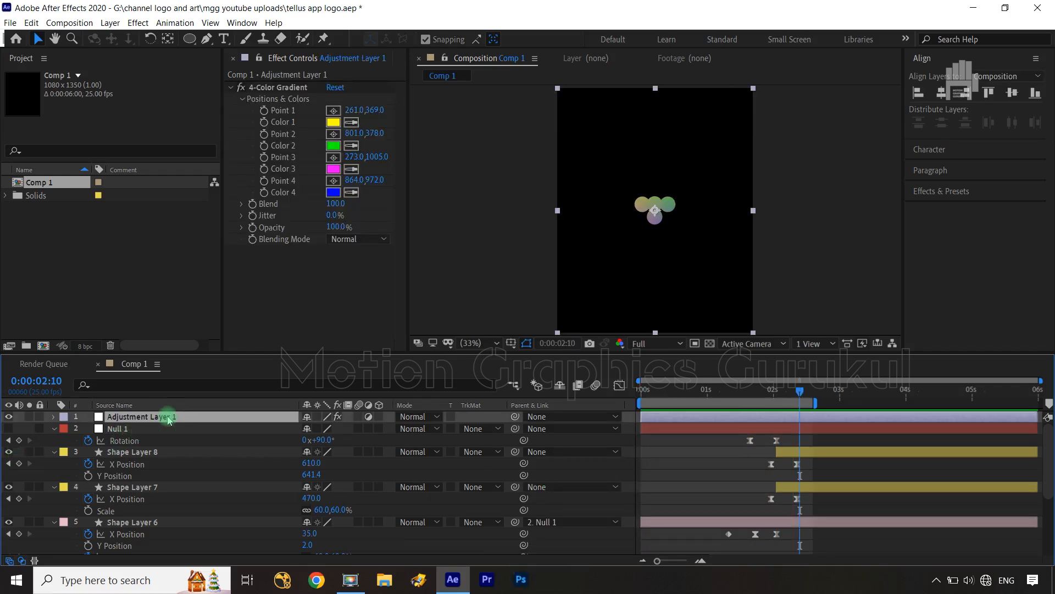
key("ctrl+alt+y")
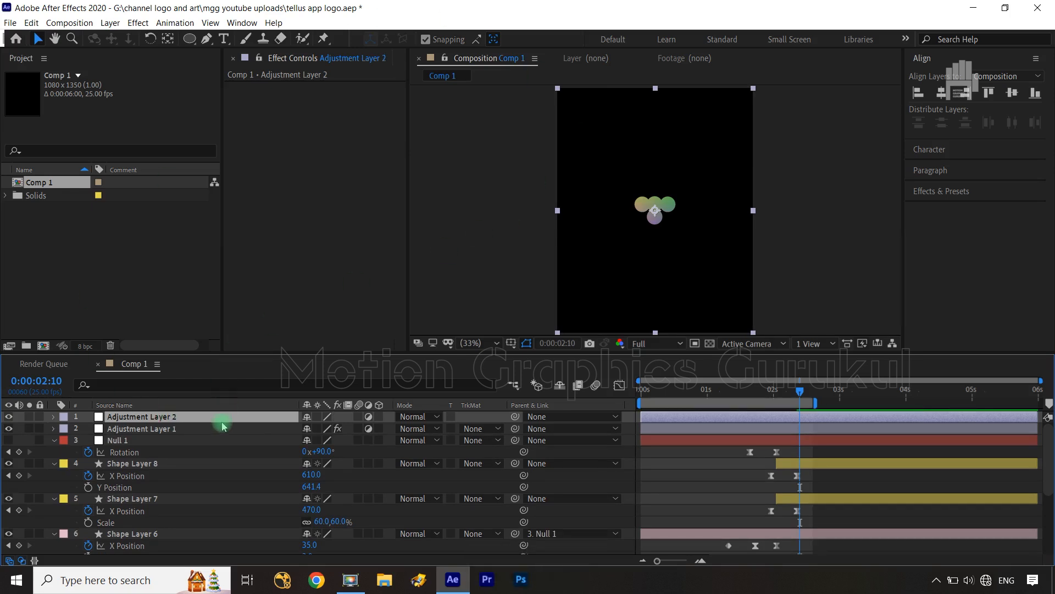
left_click_drag(217, 421, 217, 437)
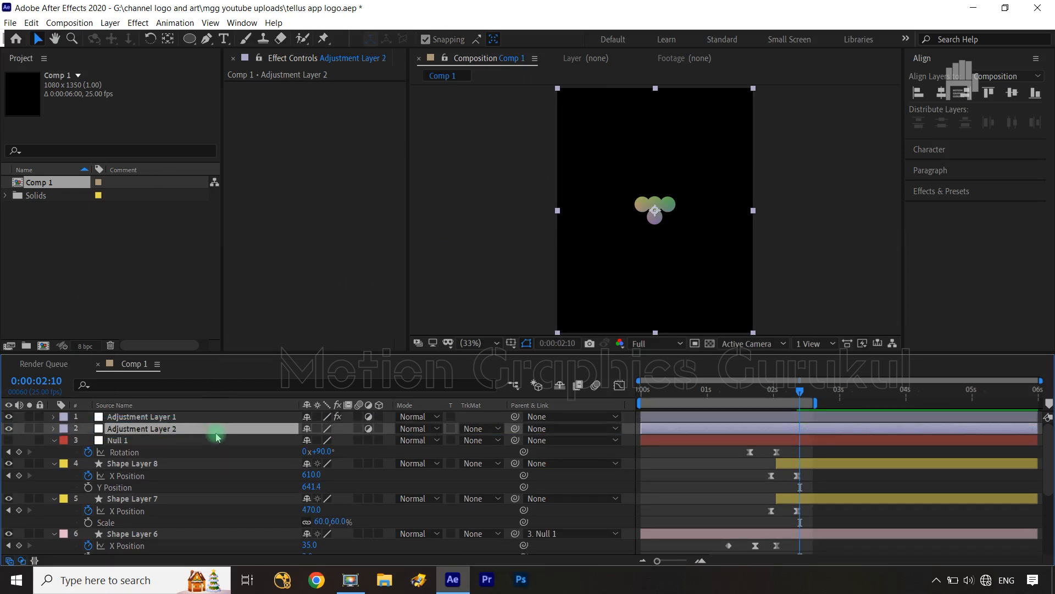
Apply Gaussian Blur to Adjustment Layer 2 and set its Blurriness to 50.
left_click(138, 23)
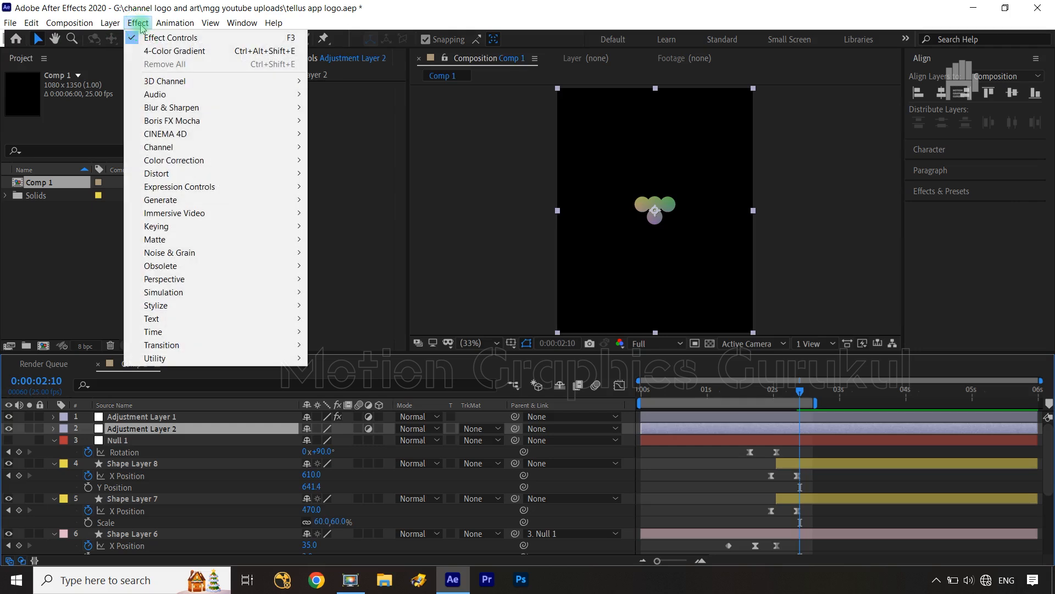
mouse_move(186, 108)
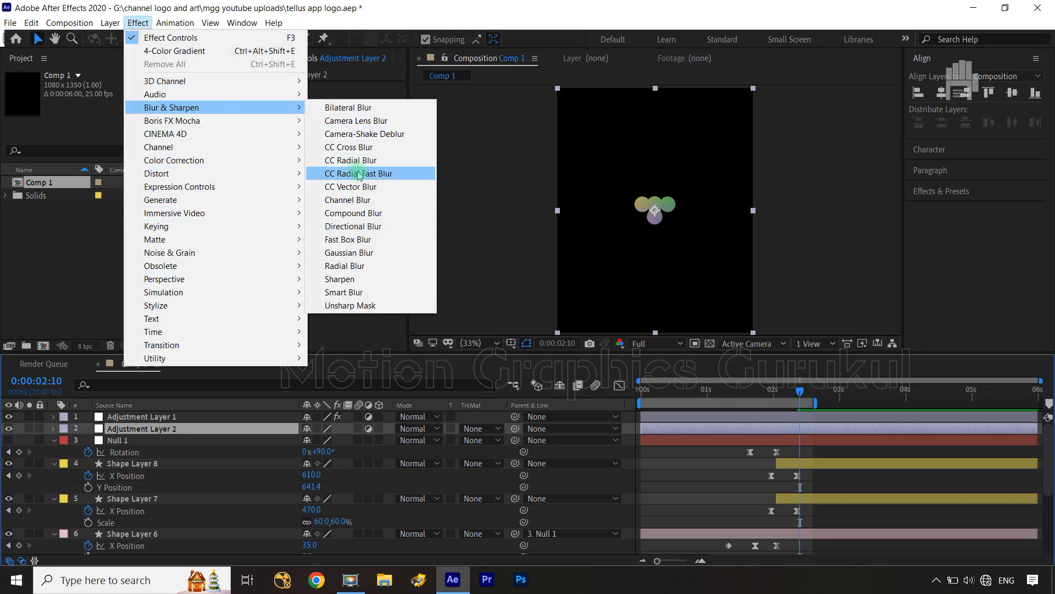
left_click(348, 252)
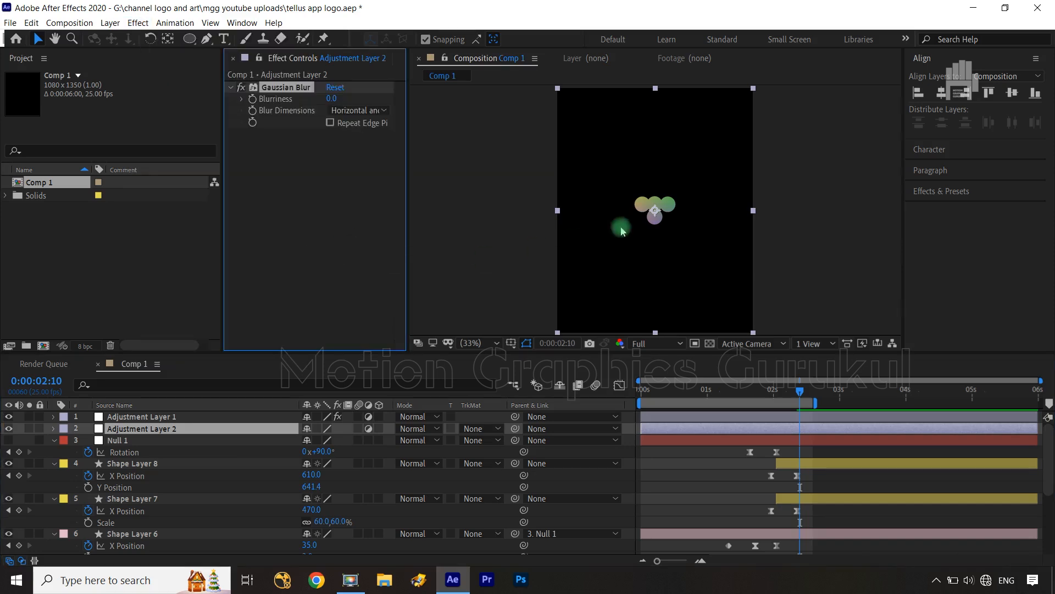
key("slash")
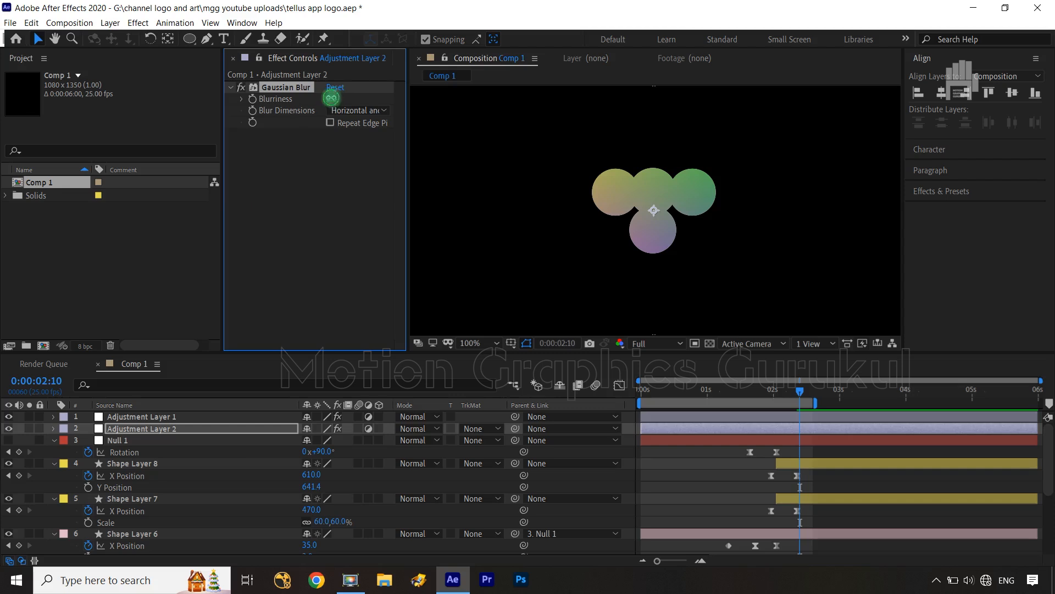
type("50")
left_click(348, 177)
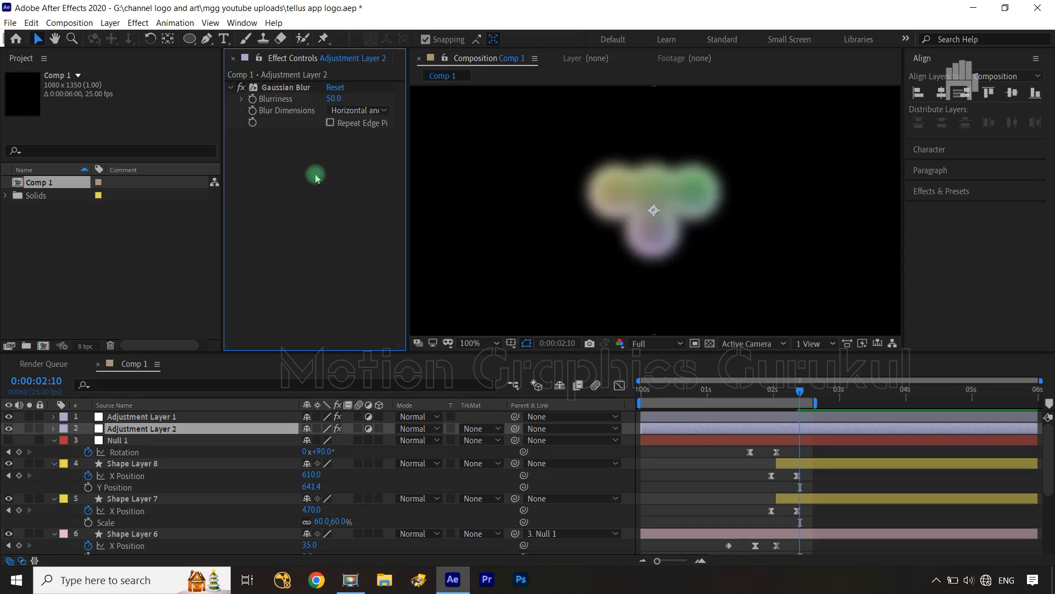
Apply the Levels effect to Adjustment Layer 2 and set its Channel to Alpha.
left_click(139, 23)
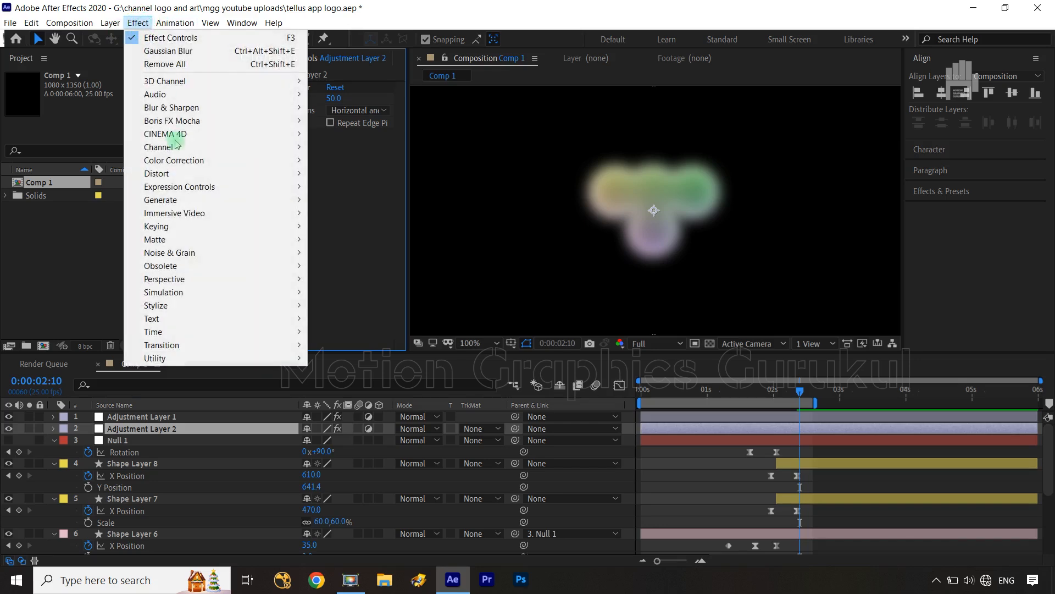
mouse_move(181, 159)
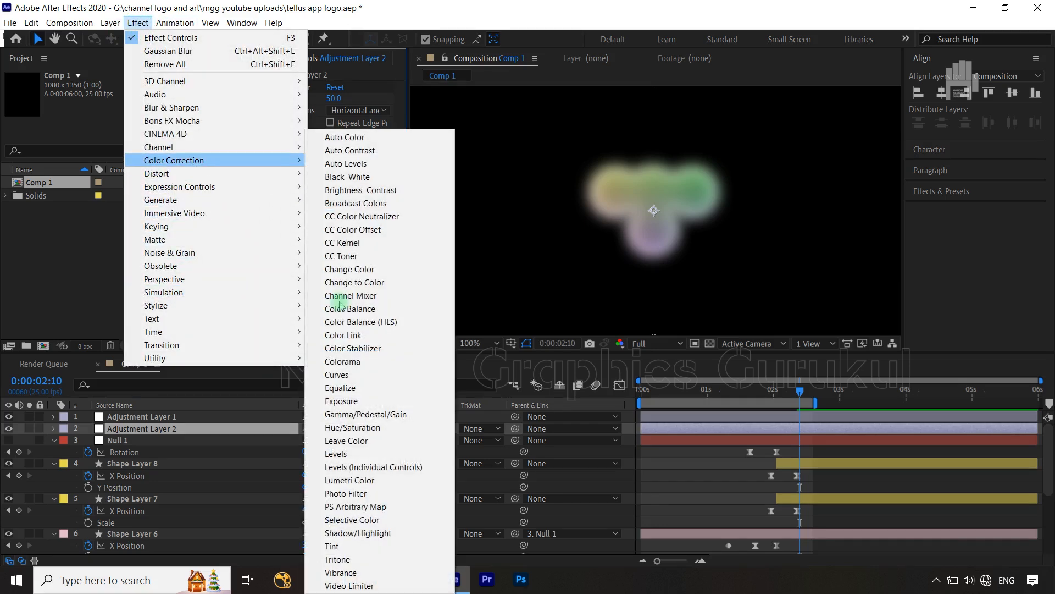
left_click(336, 455)
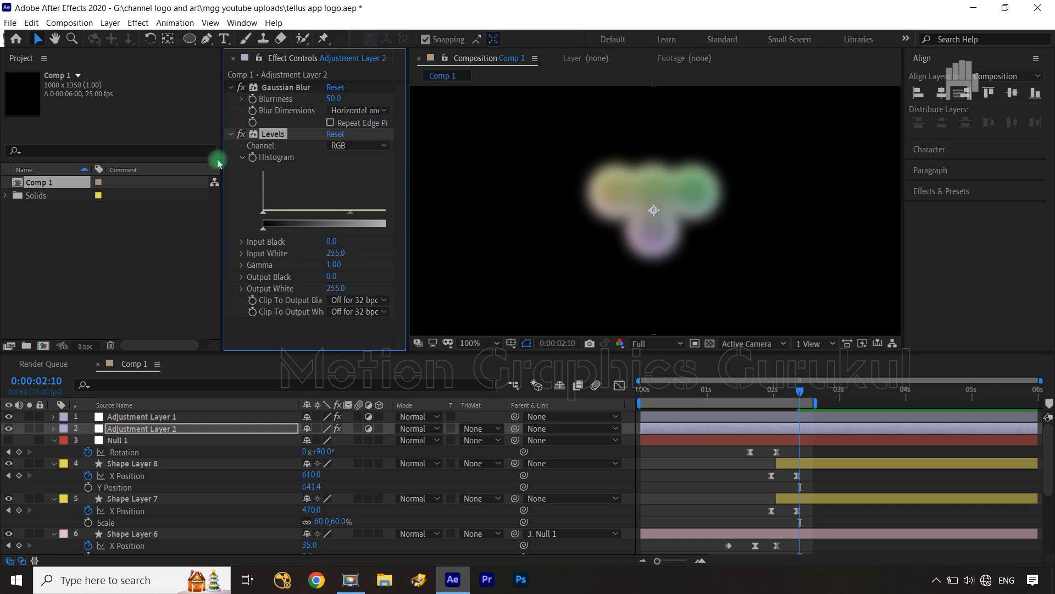
left_click_drag(406, 179, 489, 187)
left_click(427, 147)
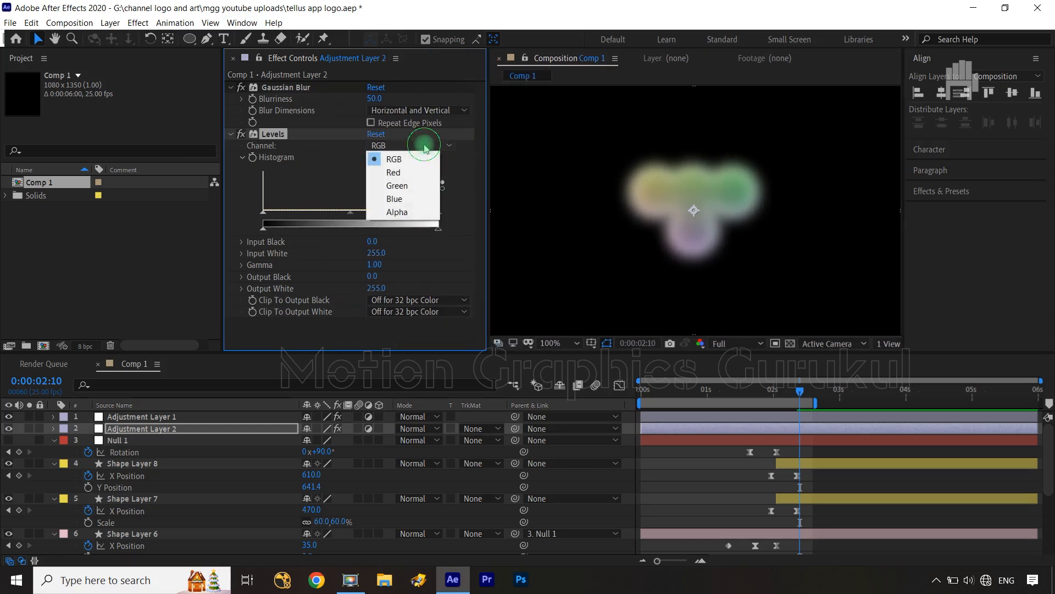
left_click(409, 214)
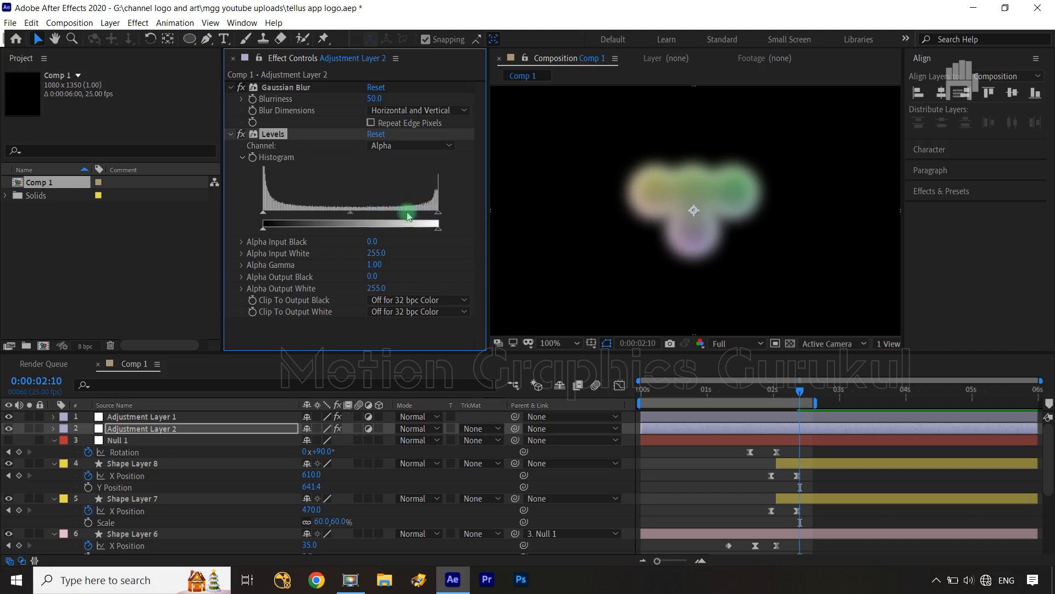
Set the Levels Alpha Input Black to 192.1, Alpha Input White to 203.4 and Alpha Output White to 443.7.
left_click_drag(438, 216, 378, 219)
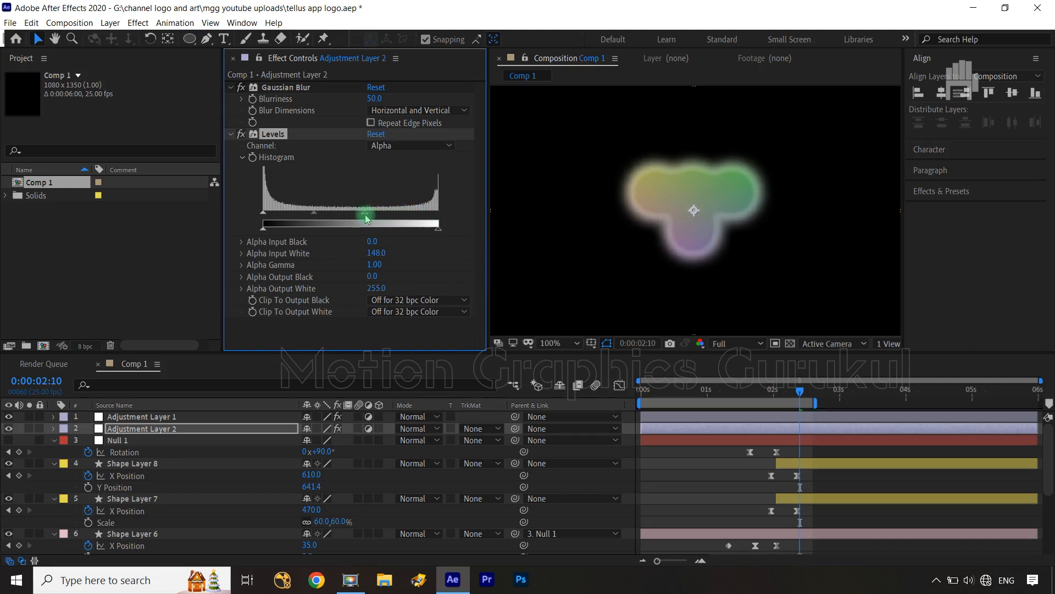
left_click_drag(268, 216, 341, 216)
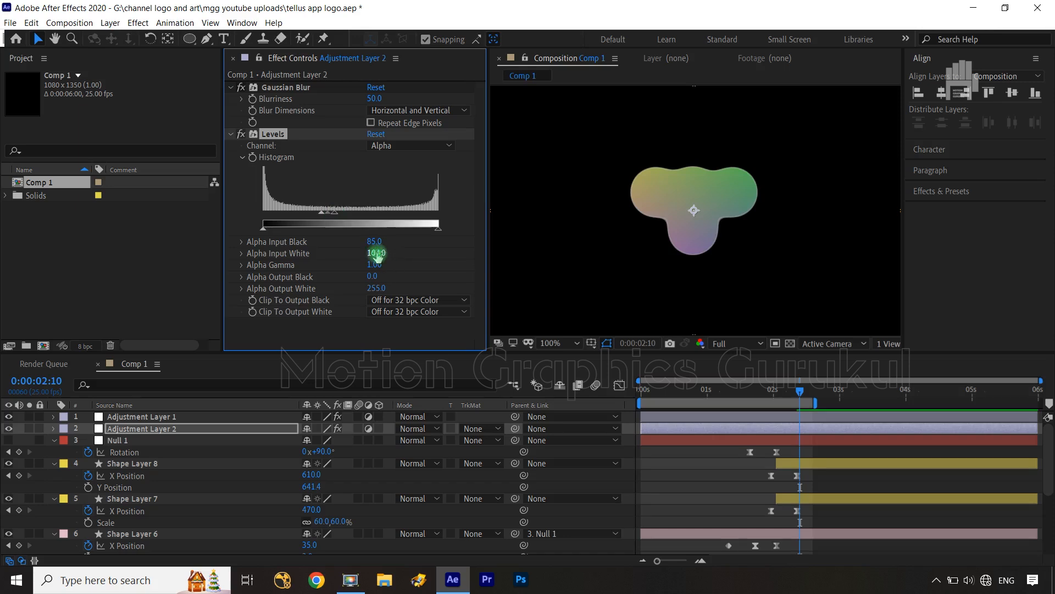
left_click_drag(394, 253, 370, 254)
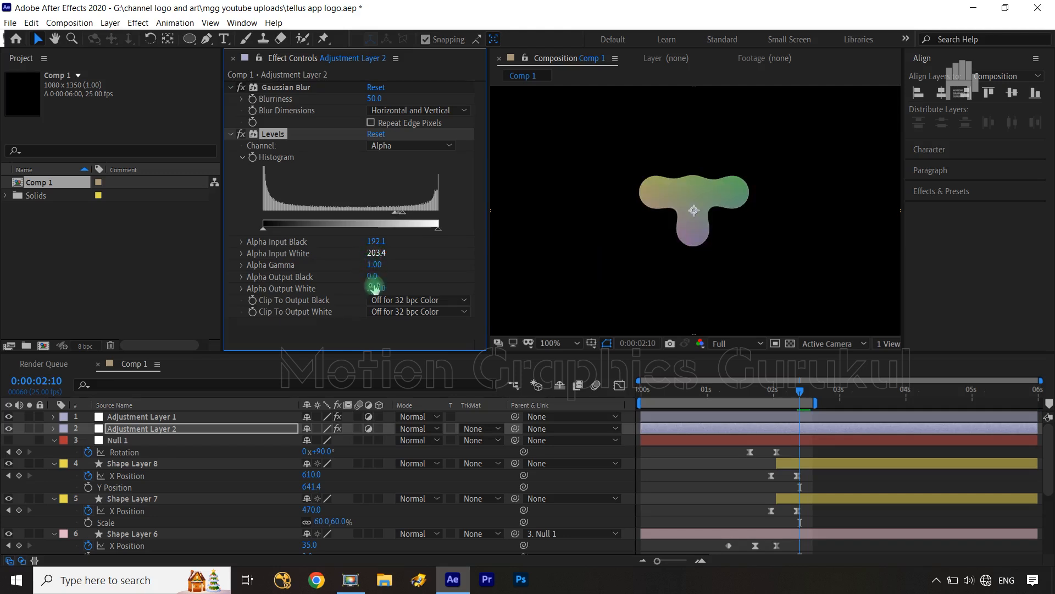
left_click_drag(378, 289, 419, 278)
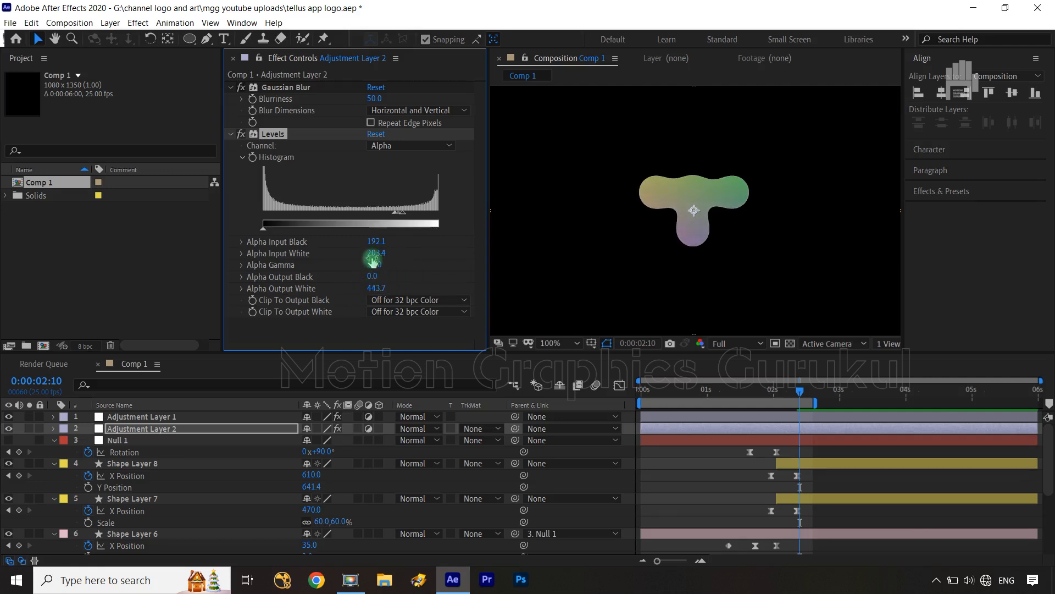
Adjust Adjustment Layer 2's Levels to Alpha Input Black 179.3 and Alpha Input White 246.8, and reduce its Gaussian Blur Blurriness to 29.4.
mouse_move(376, 243)
left_mouse_down()
mouse_move(357, 246)
mouse_move(395, 241)
mouse_move(358, 252)
mouse_move(377, 254)
left_mouse_up()
left_click_drag(371, 99, 291, 108)
left_click_drag(370, 96, 343, 101)
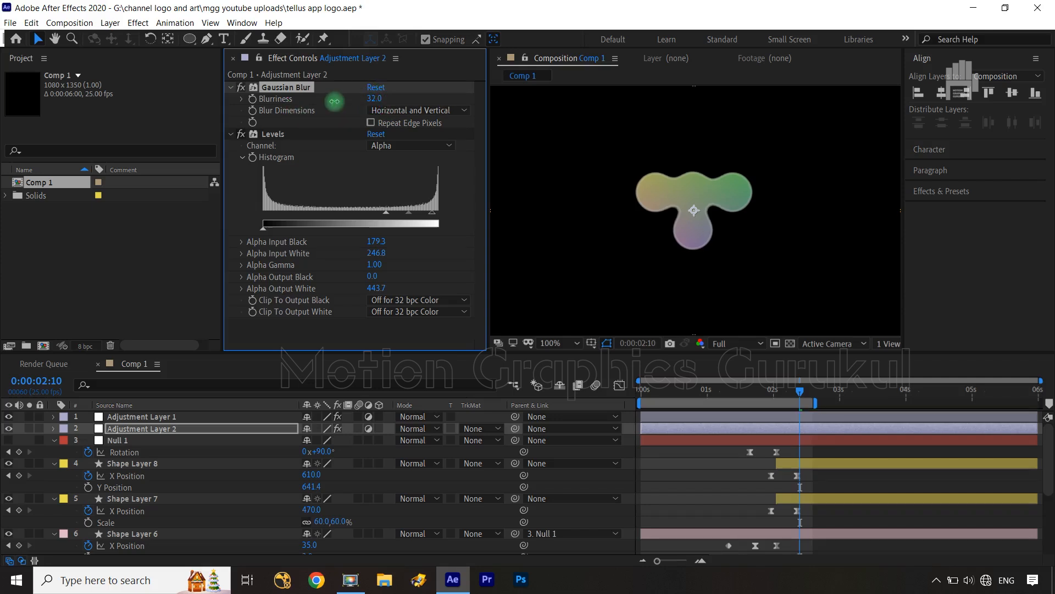
left_click(374, 100)
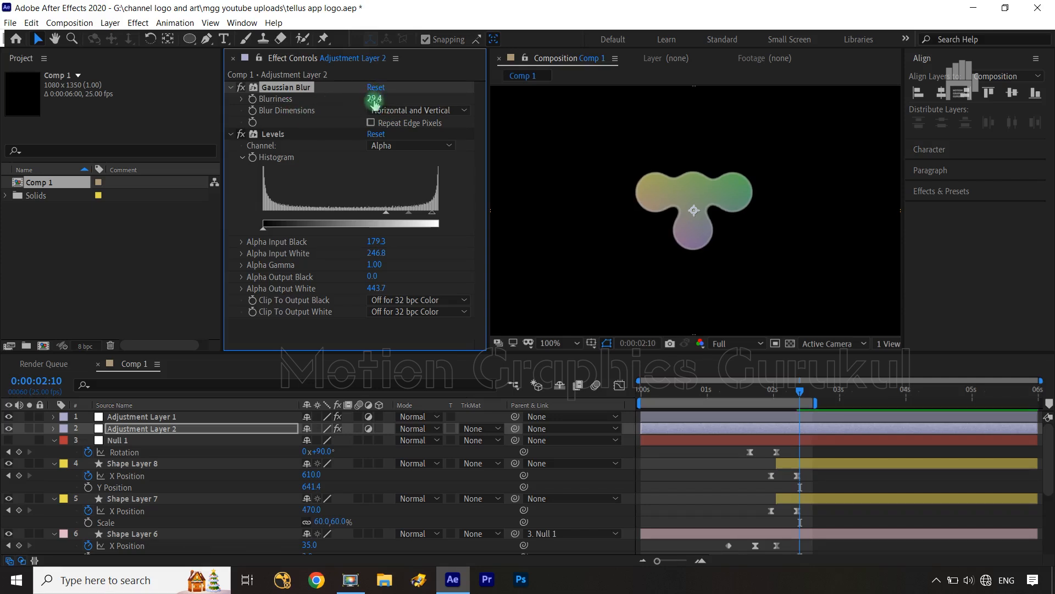
Fine-tune the Levels on Adjustment Layer 2 to Alpha Input Black 171.7 and Alpha Input White 269.7.
left_click_drag(370, 252, 391, 253)
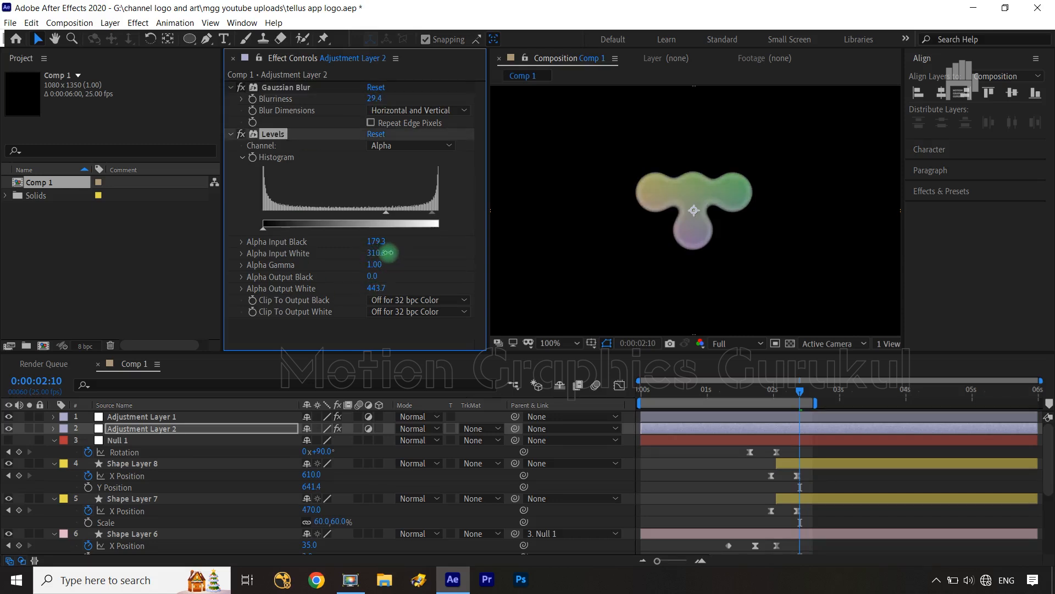
left_click(376, 245)
mouse_move(387, 241)
left_mouse_down()
mouse_move(370, 241)
mouse_move(380, 255)
mouse_move(363, 252)
left_mouse_up()
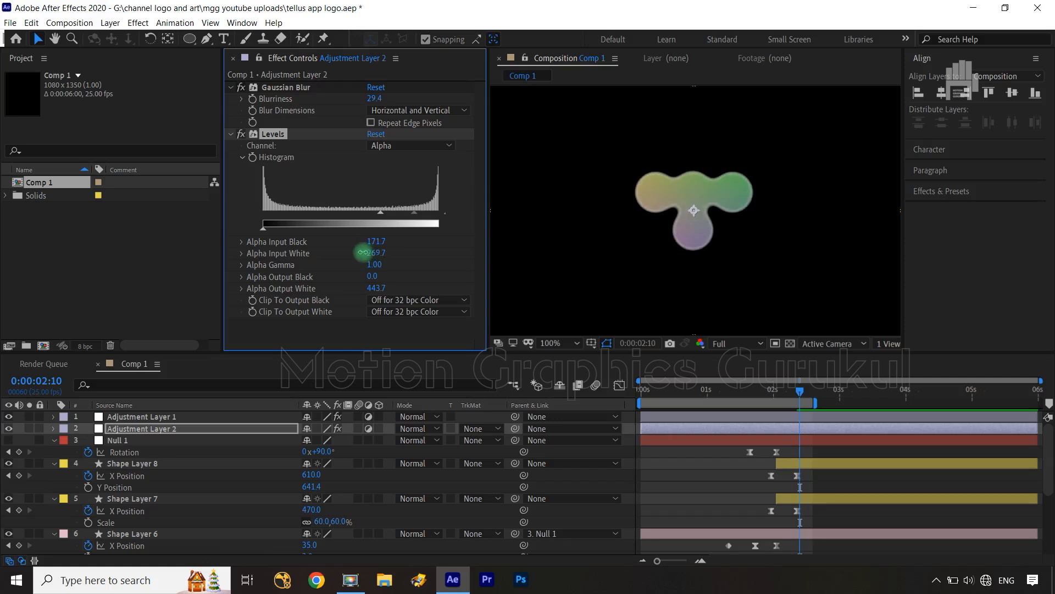
left_click(411, 267)
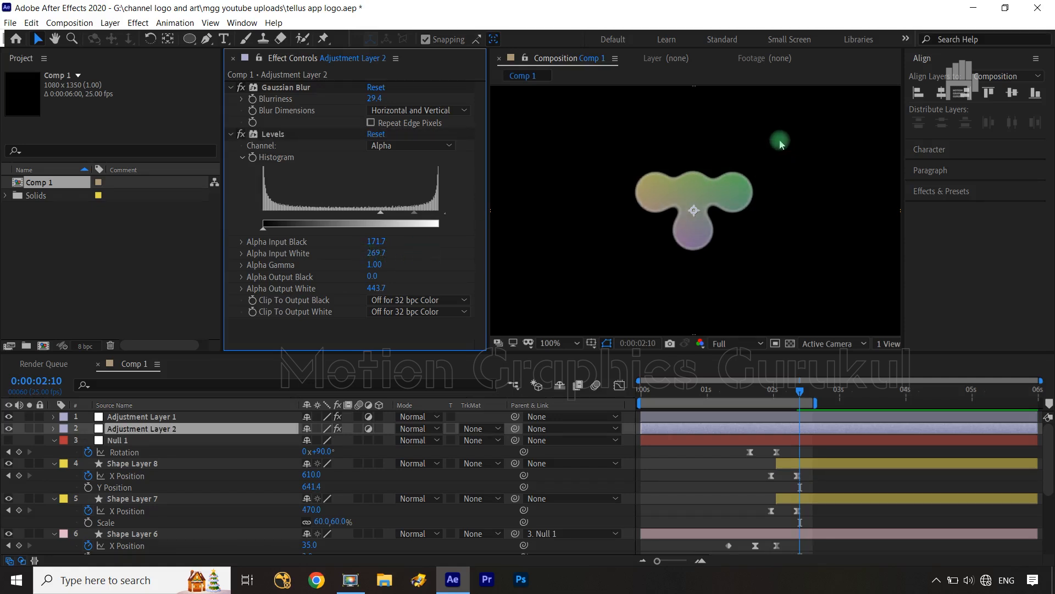
Preview the animation from the start with the whole composition in view to check the liquid blending.
key("shift+slash")
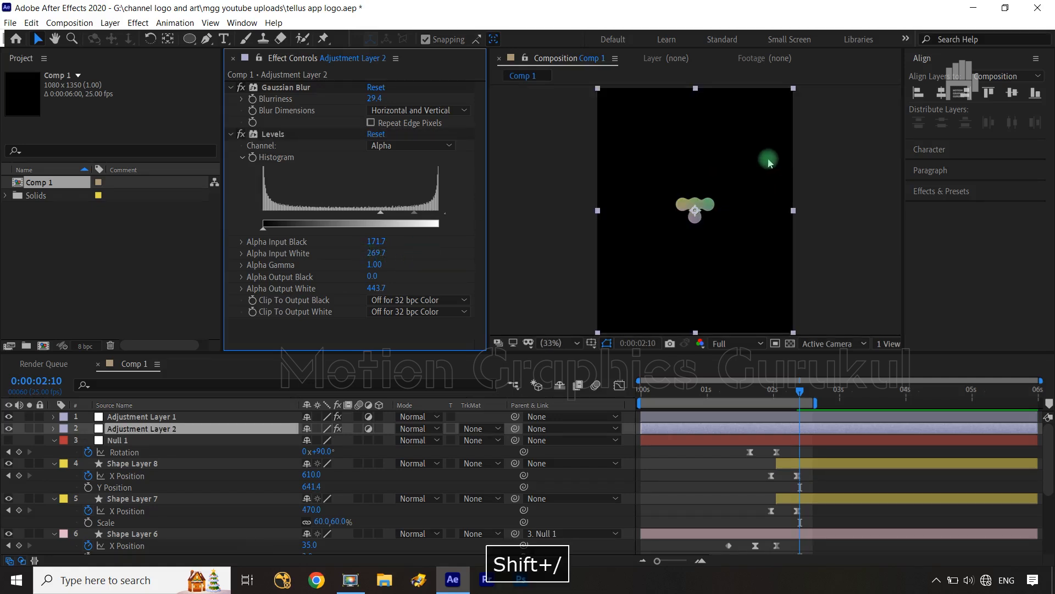
left_click(584, 484)
left_click(768, 399)
left_click_drag(801, 400, 637, 399)
left_click(589, 454)
key("space")
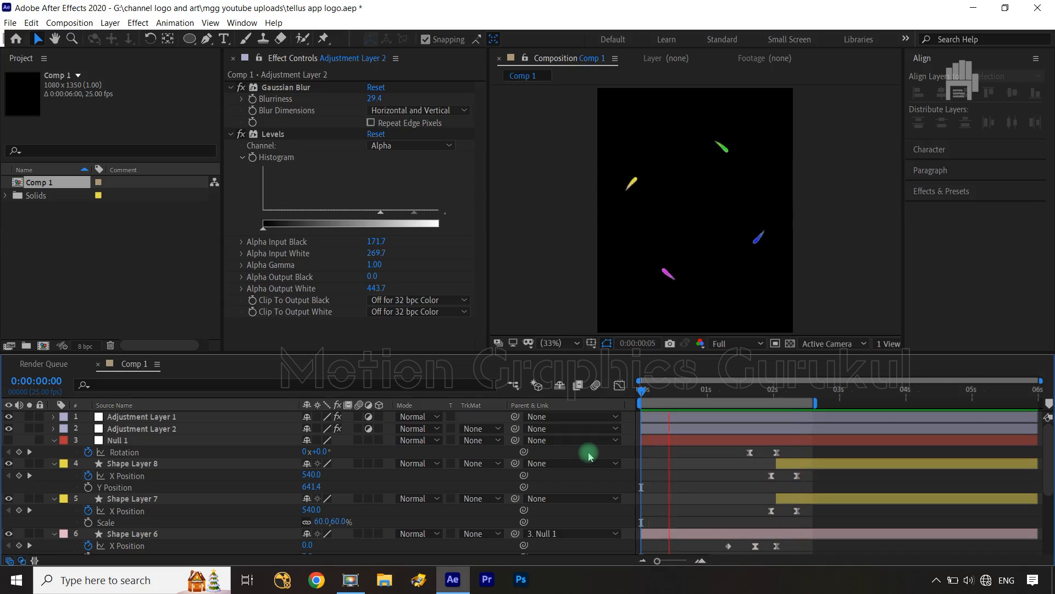
key("shift+slash")
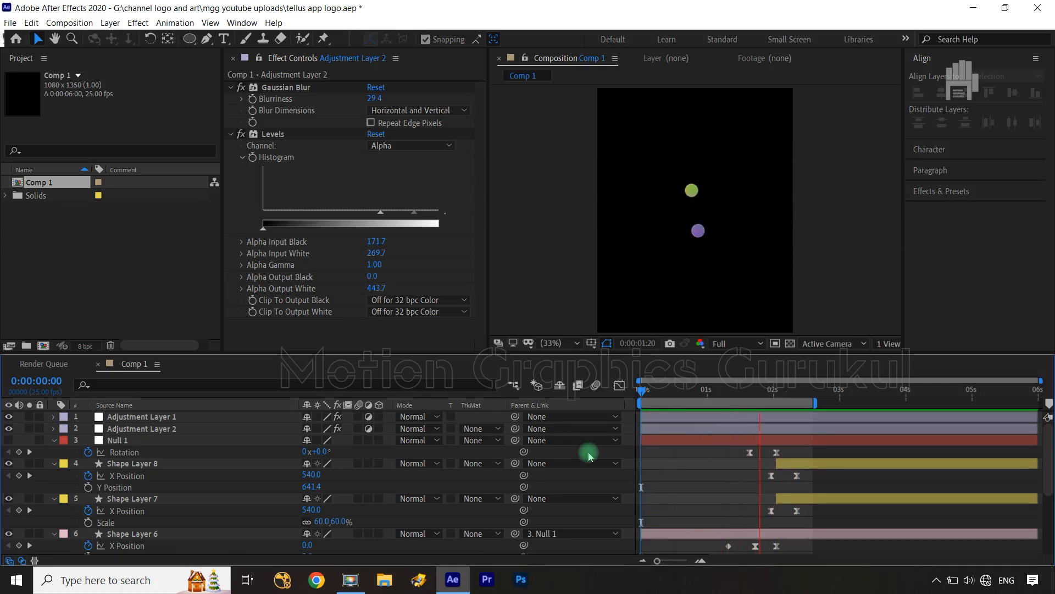
key("shift+slash")
key("space")
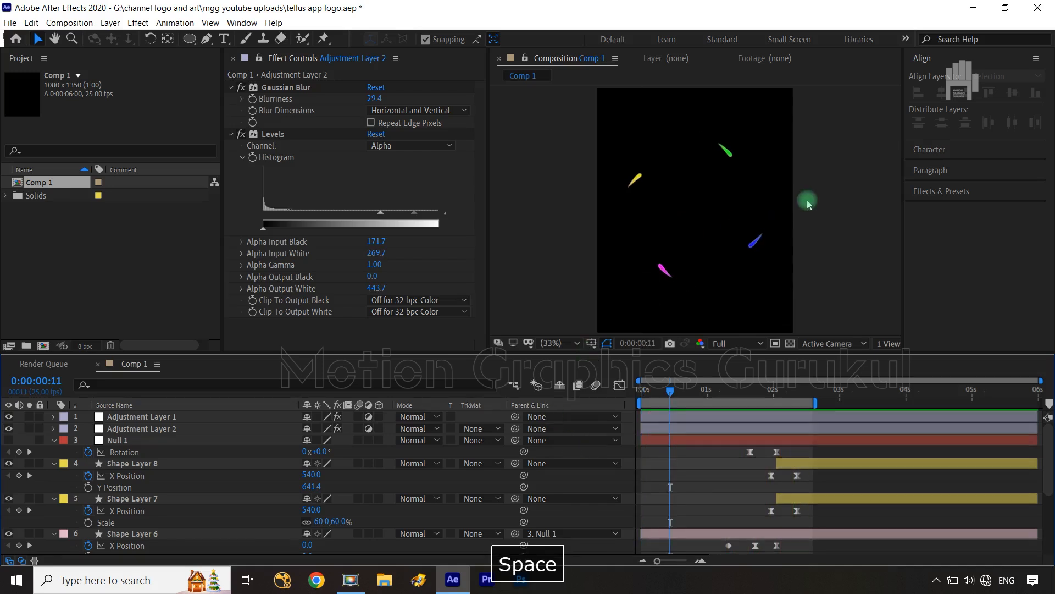
Widen the composition viewer and collapse the expanded properties of Null 1 and the shape layers in the timeline.
left_click_drag(488, 242, 434, 240)
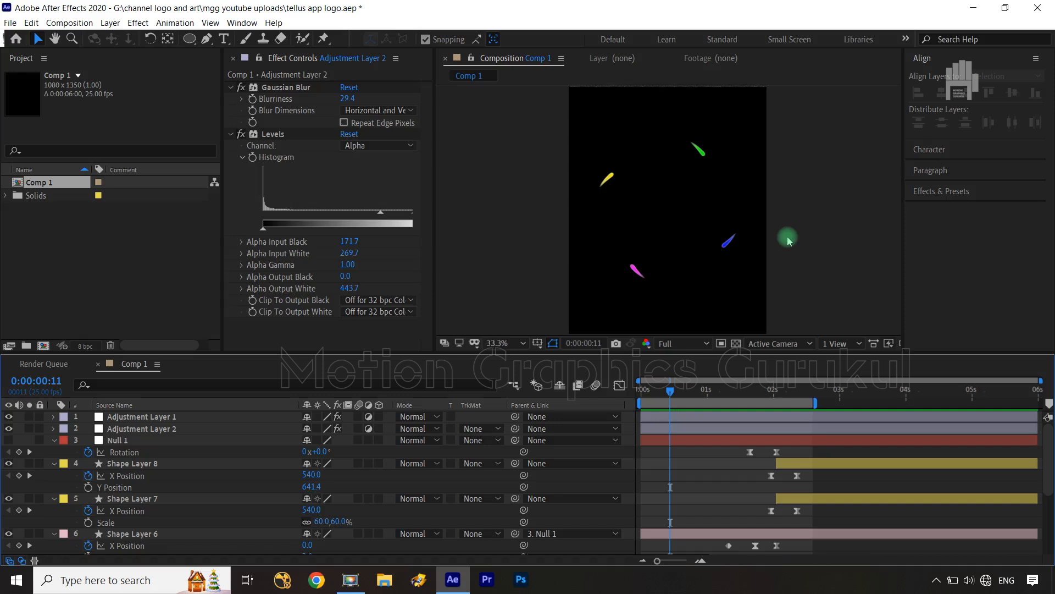
scroll(788, 241, "up", 2)
scroll(788, 240, "down", 1)
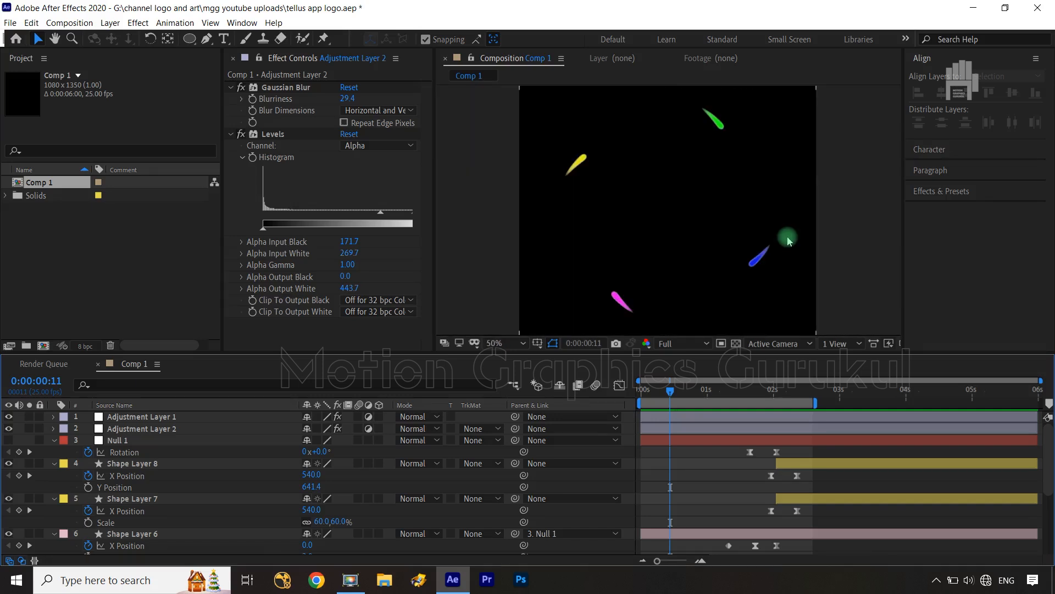
scroll(788, 241, "down", 2)
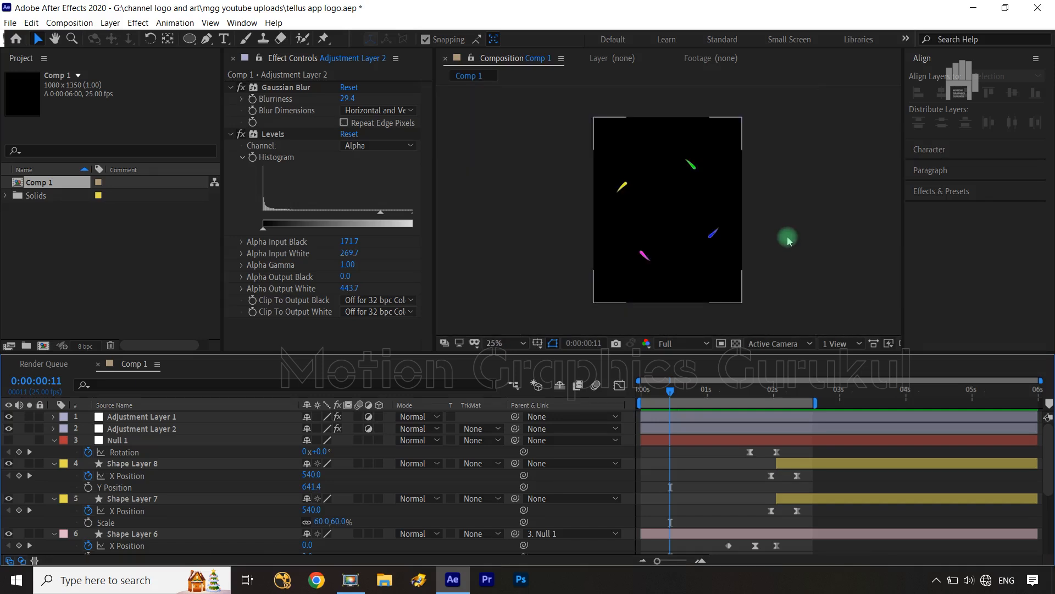
left_click(53, 440)
left_click(53, 486)
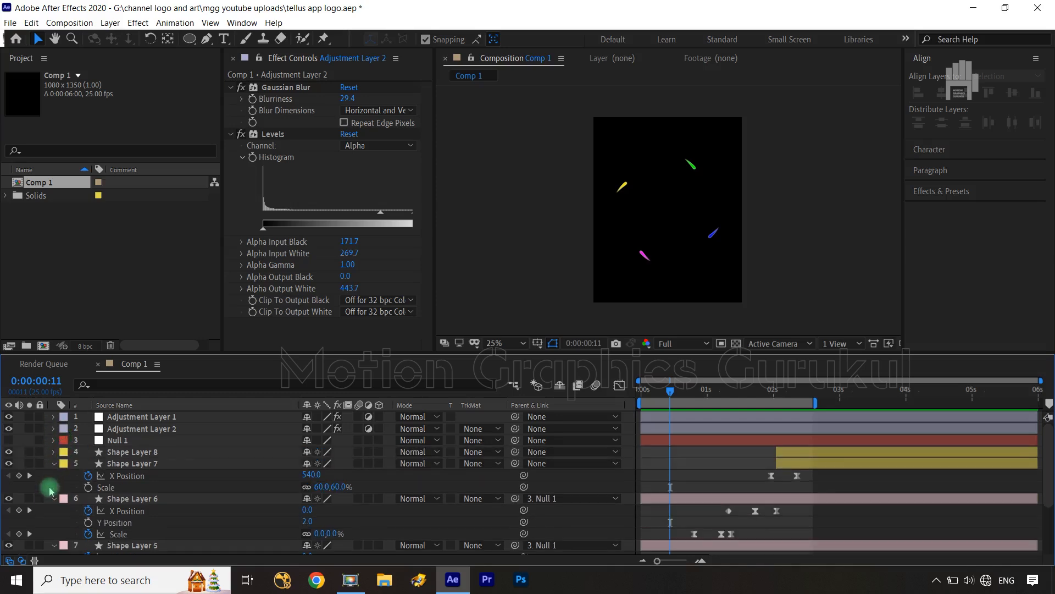
left_click(53, 451)
left_click(53, 475)
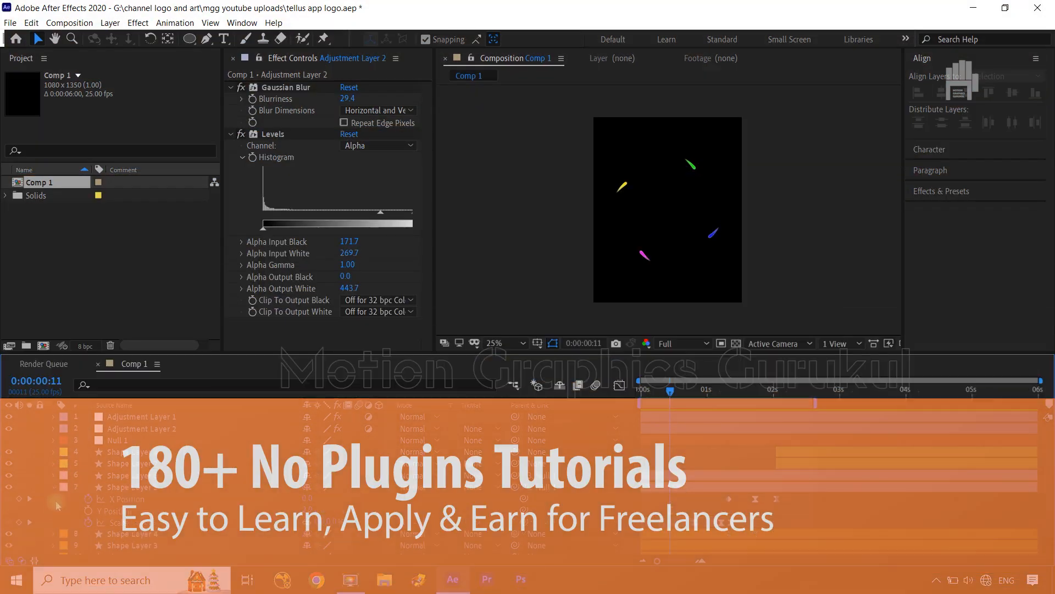
left_click(53, 486)
left_click(142, 537)
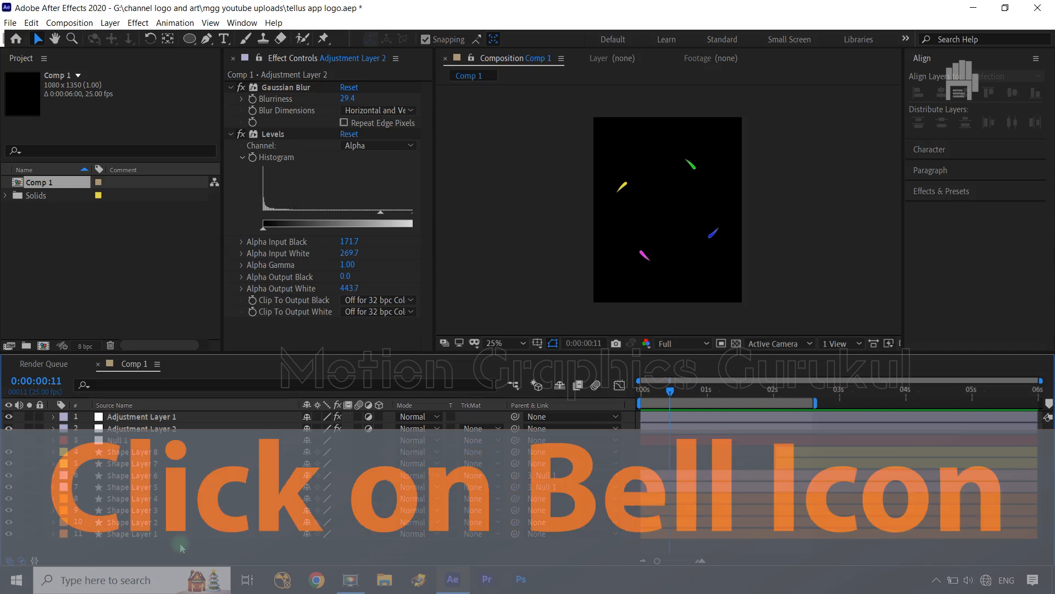
Try a full-size white solid as a background beneath all layers of Comp 1 and delete it.
left_click(687, 428)
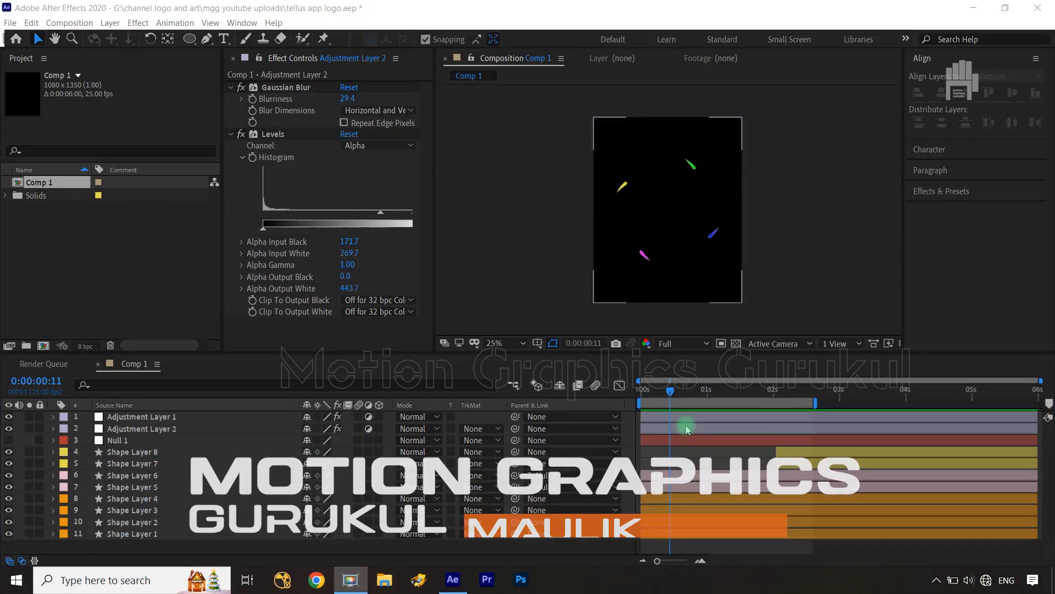
left_click(436, 548)
key("ctrl+y")
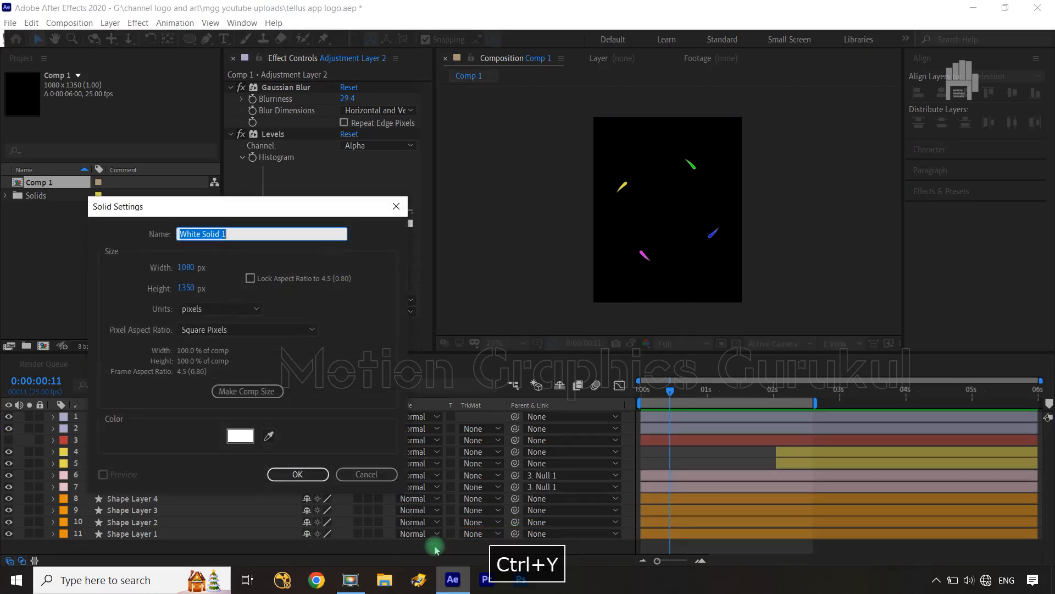
left_click(298, 474)
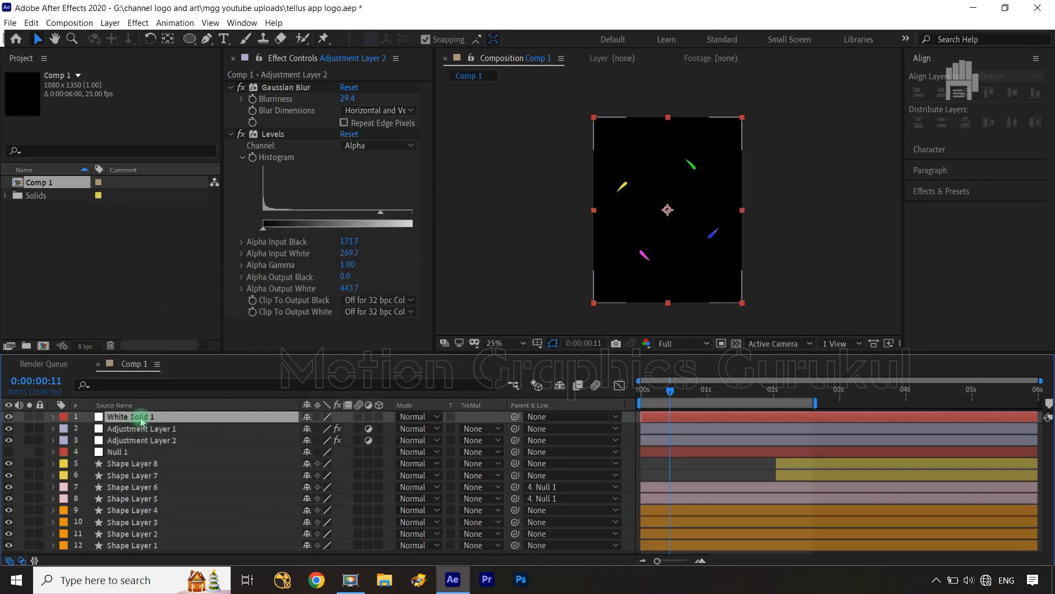
left_click_drag(155, 422, 177, 553)
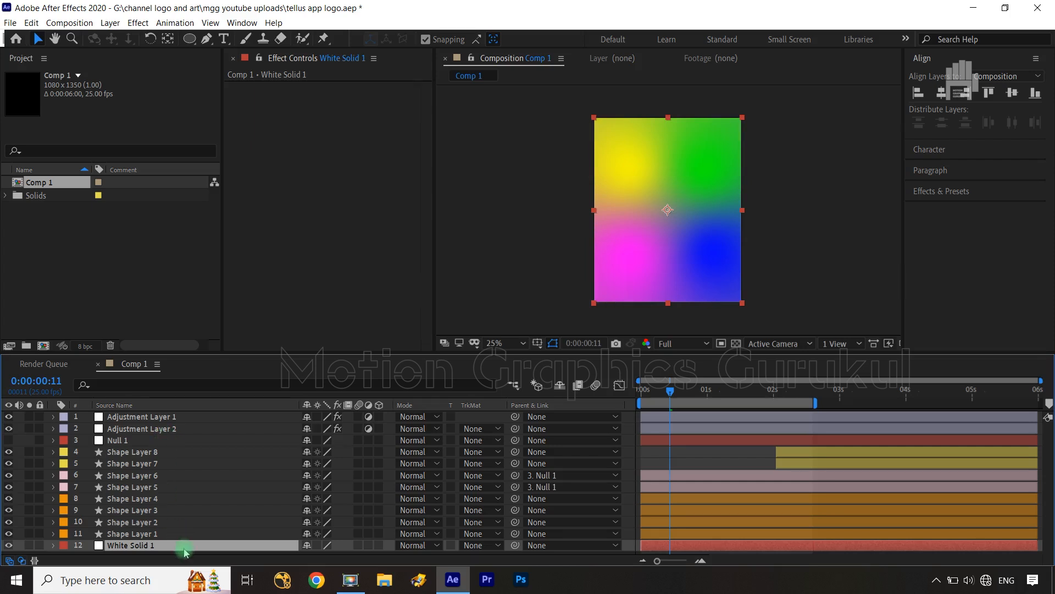
key("Delete")
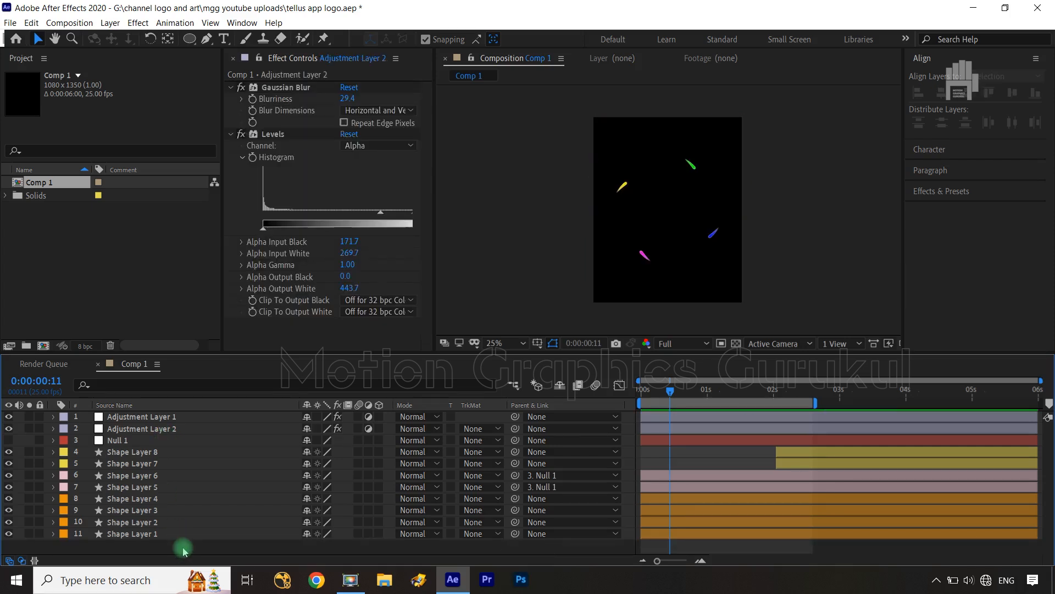
Create composition Comp 2 at 1080 x 1350 px, 25 fps and 6 seconds, and add a full-size white solid.
key("ctrl+n")
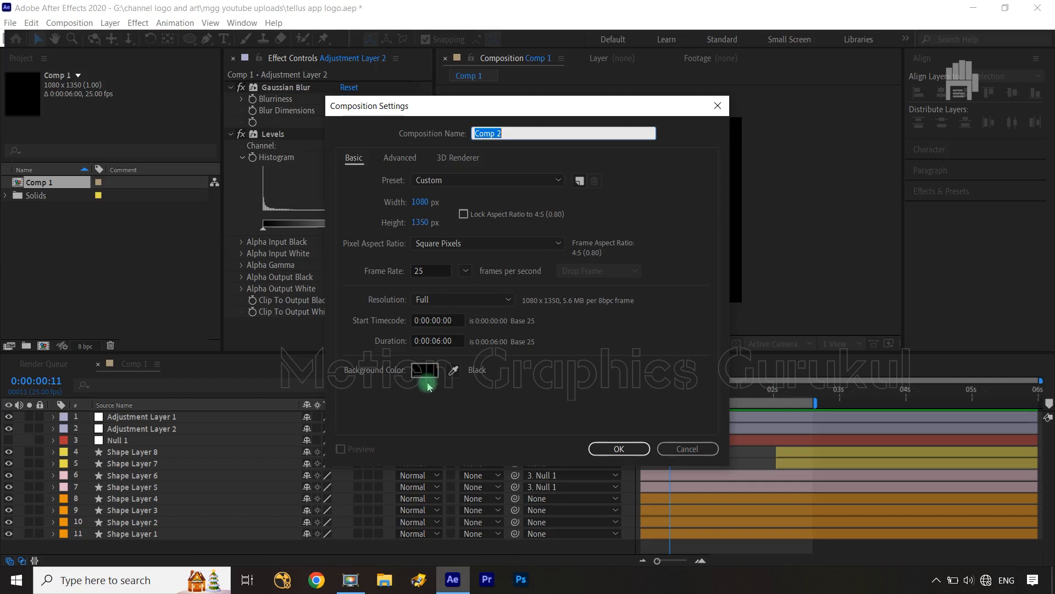
left_click(620, 450)
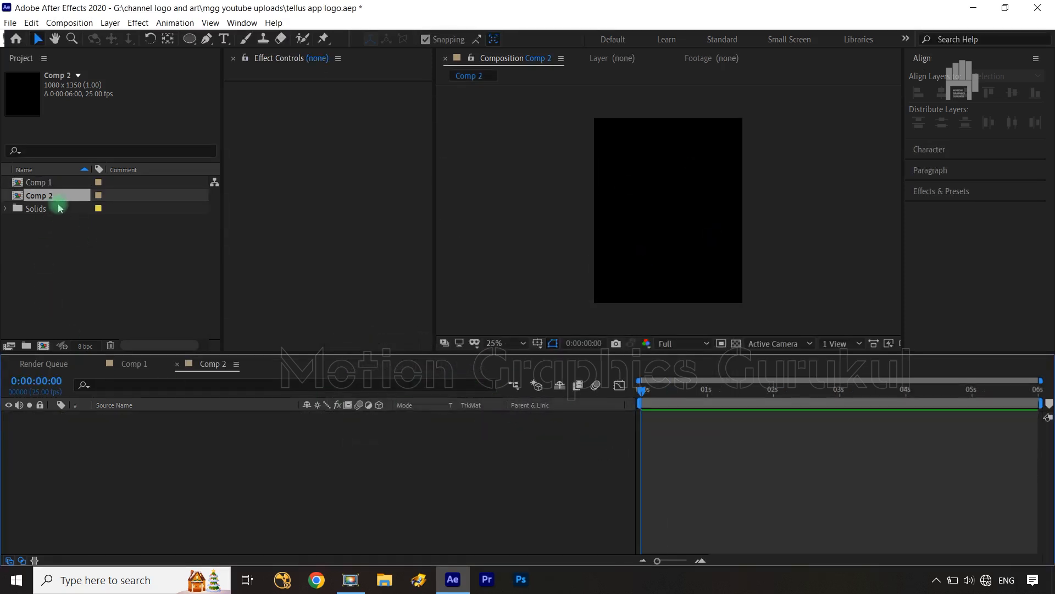
key("ctrl+y")
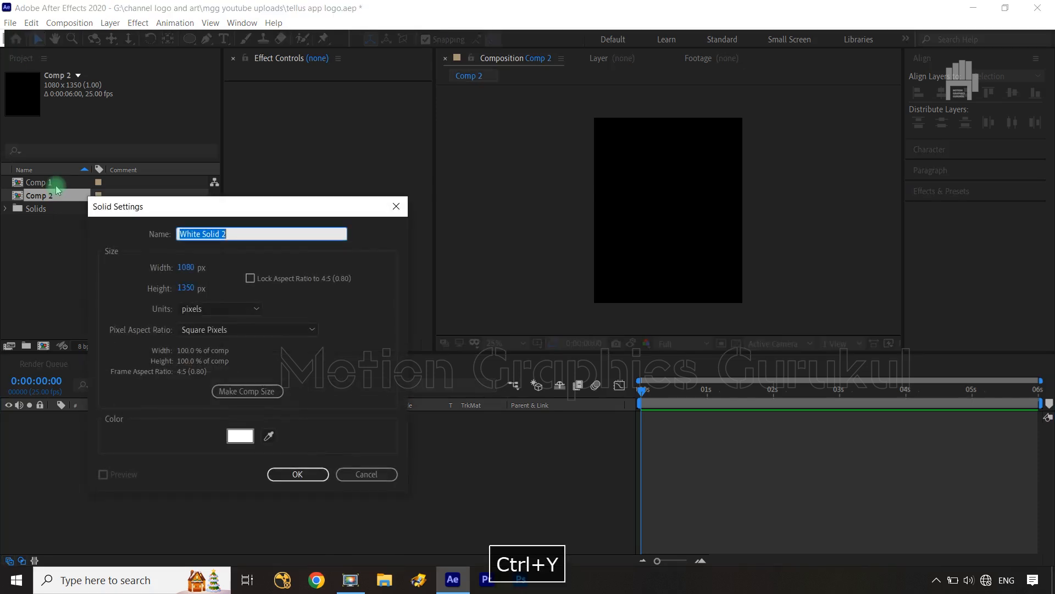
left_click(300, 474)
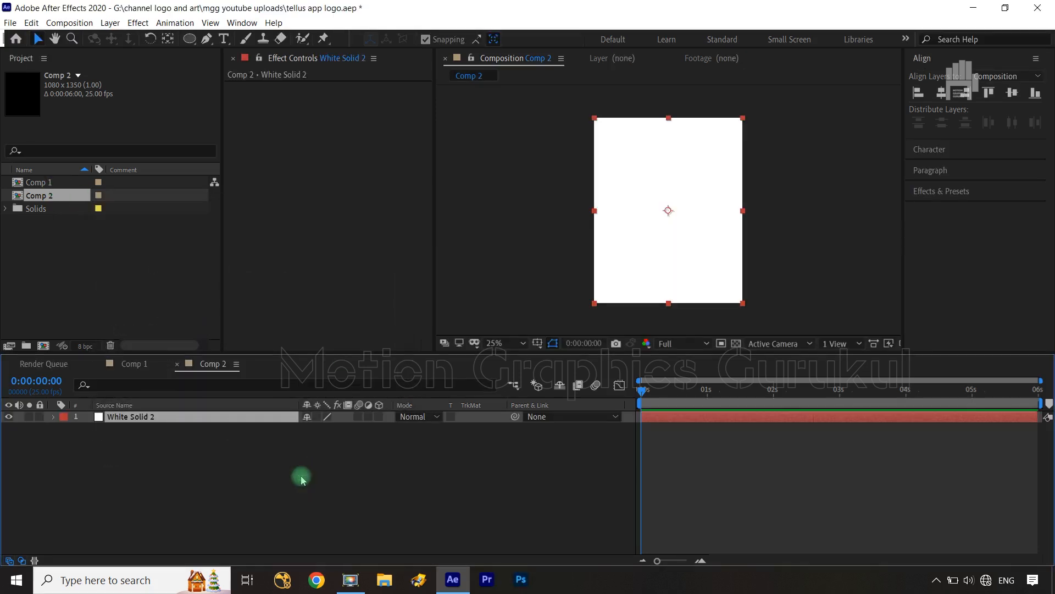
Apply the Gradient Ramp effect to White Solid 2 and set its Start Color to blue 3C04FF.
left_click(138, 22)
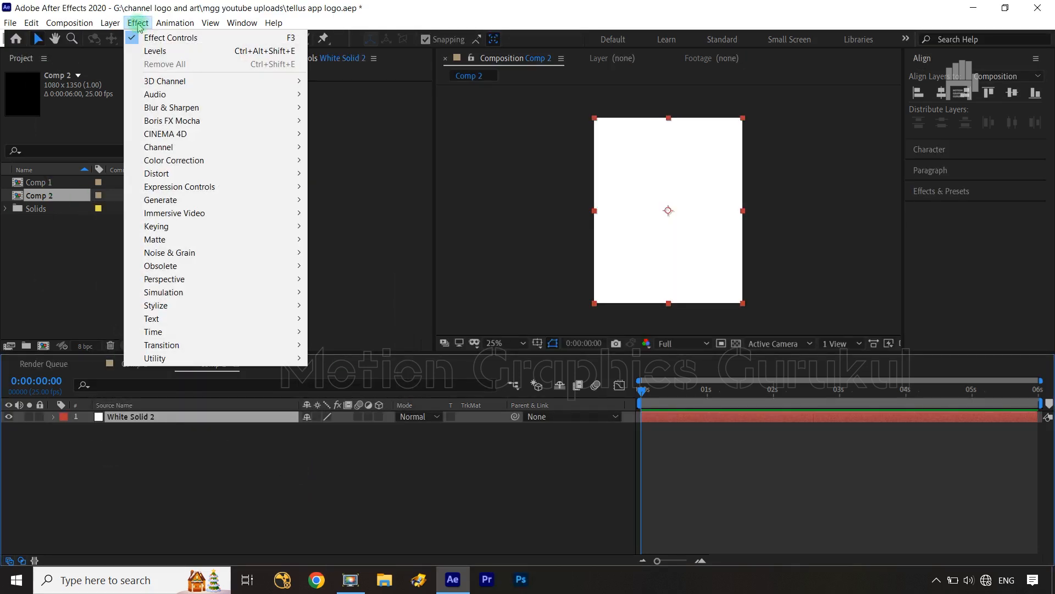
mouse_move(195, 201)
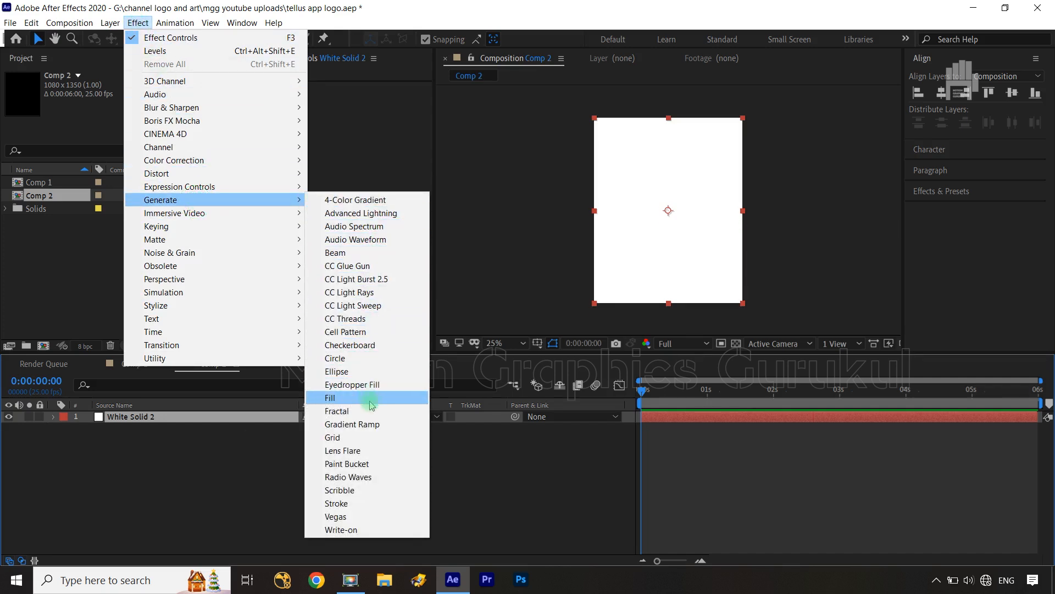
left_click(372, 424)
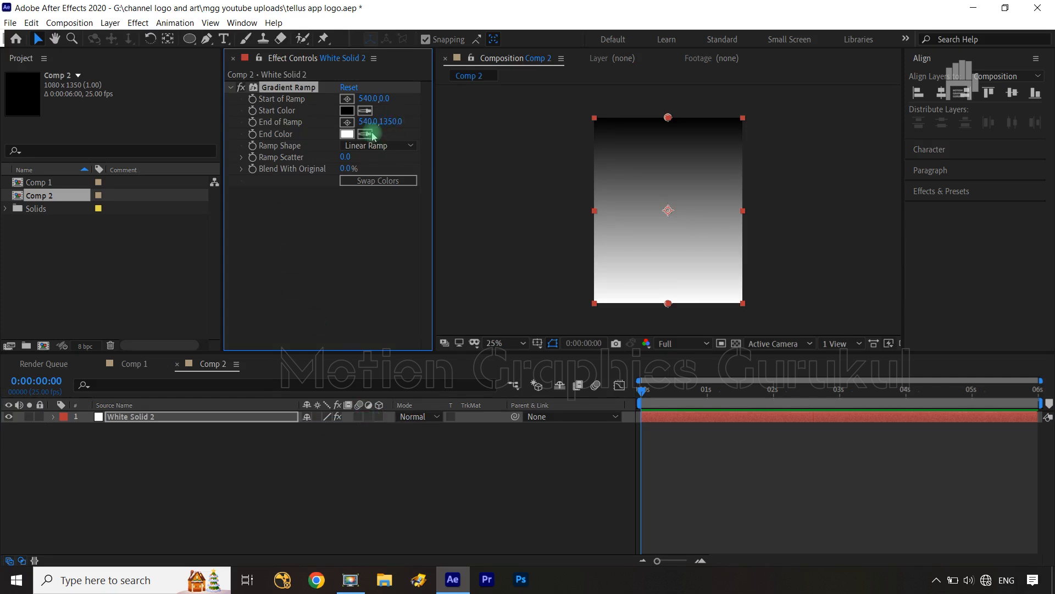
left_click(347, 112)
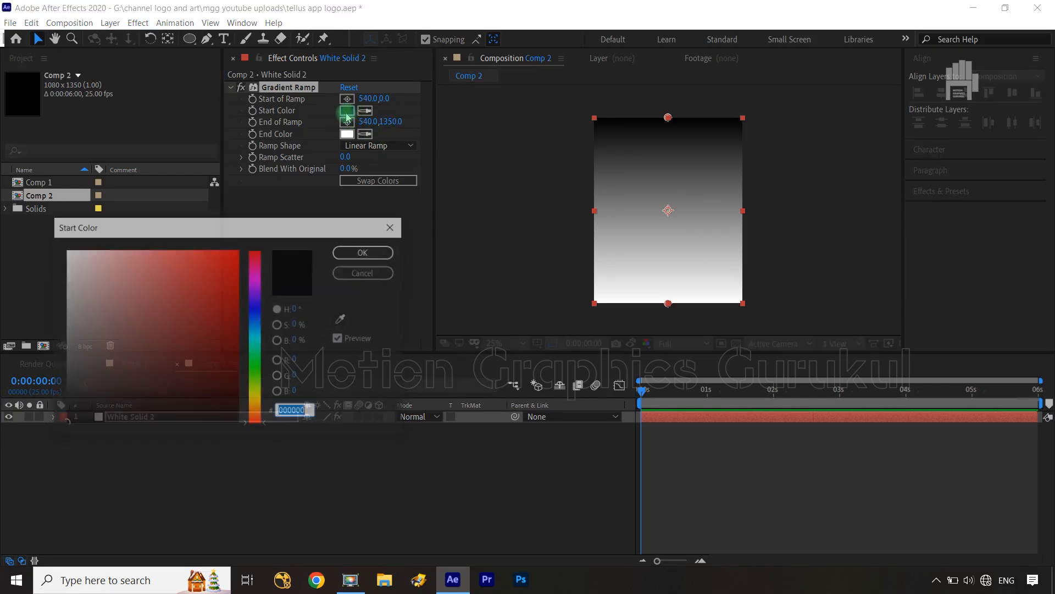
left_click(257, 304)
left_click_drag(217, 292, 236, 249)
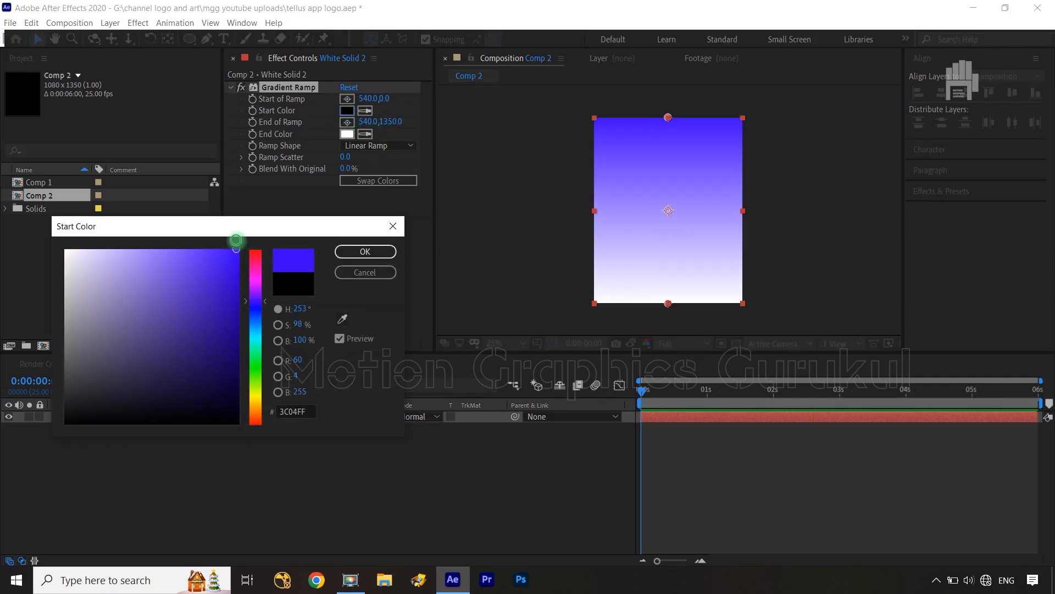
left_click(354, 263)
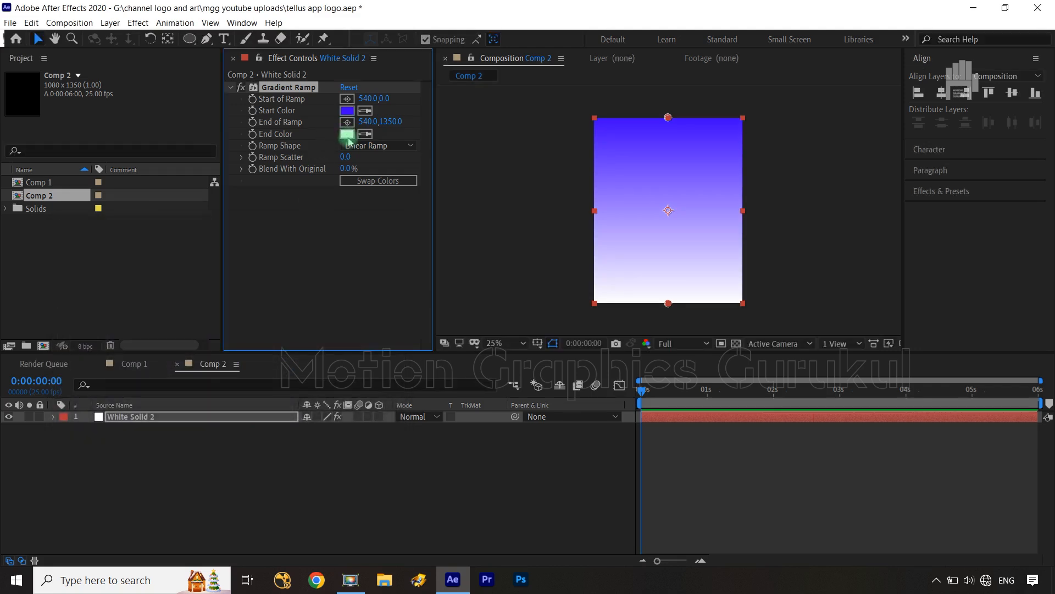
Set the Gradient Ramp's End Color to magenta F915FF.
left_click(347, 134)
left_click(258, 281)
left_click_drag(184, 299, 223, 226)
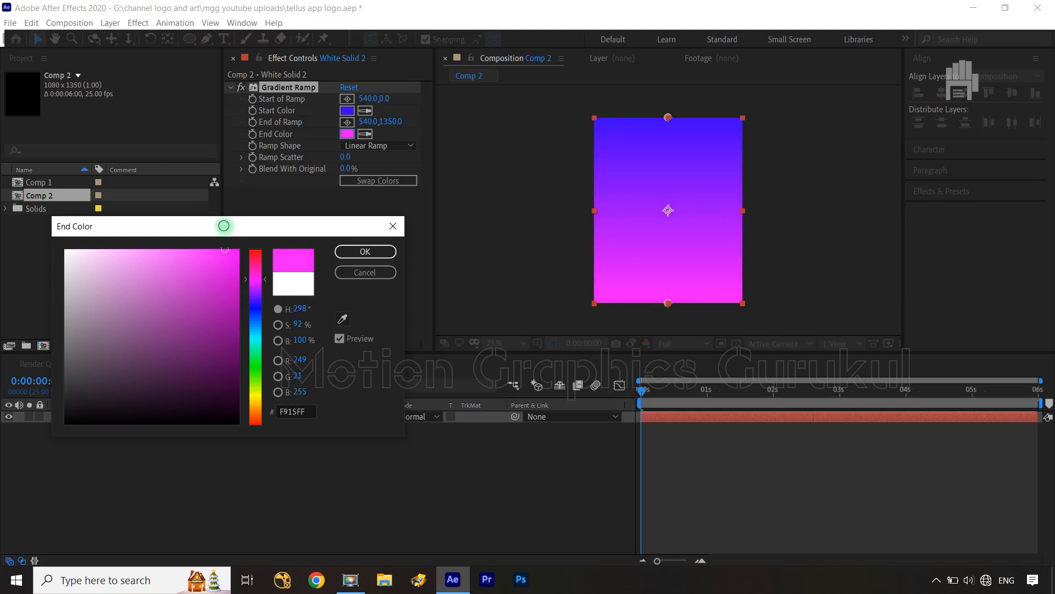
left_click(365, 252)
left_click(466, 484)
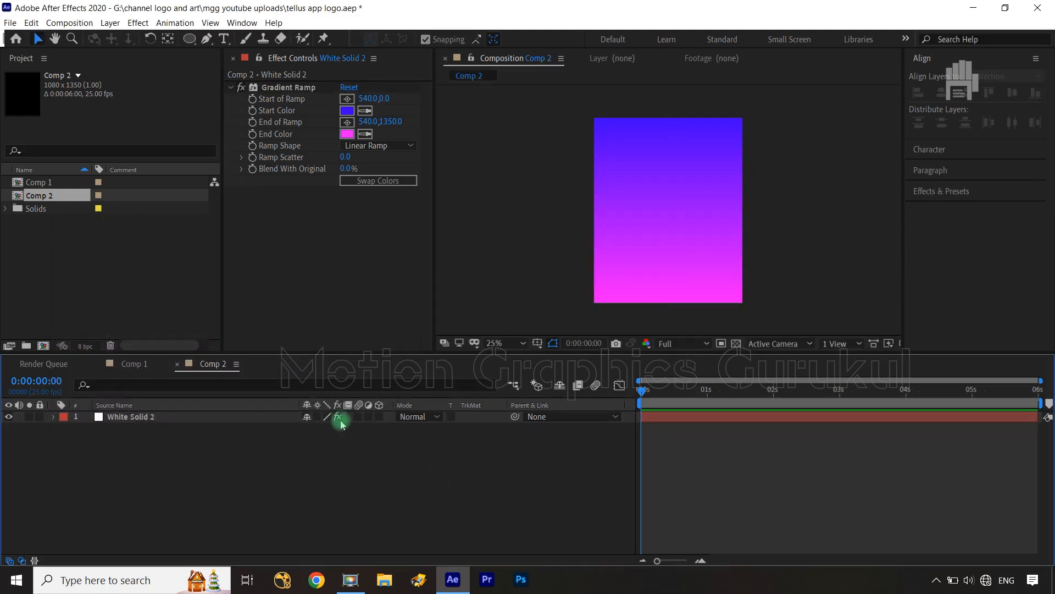
Angle the gradient diagonally by moving Start of Ramp to about -796, -256 and End of Ramp to about 796, 1142.
left_click(199, 415)
scroll(633, 198, "down", 1)
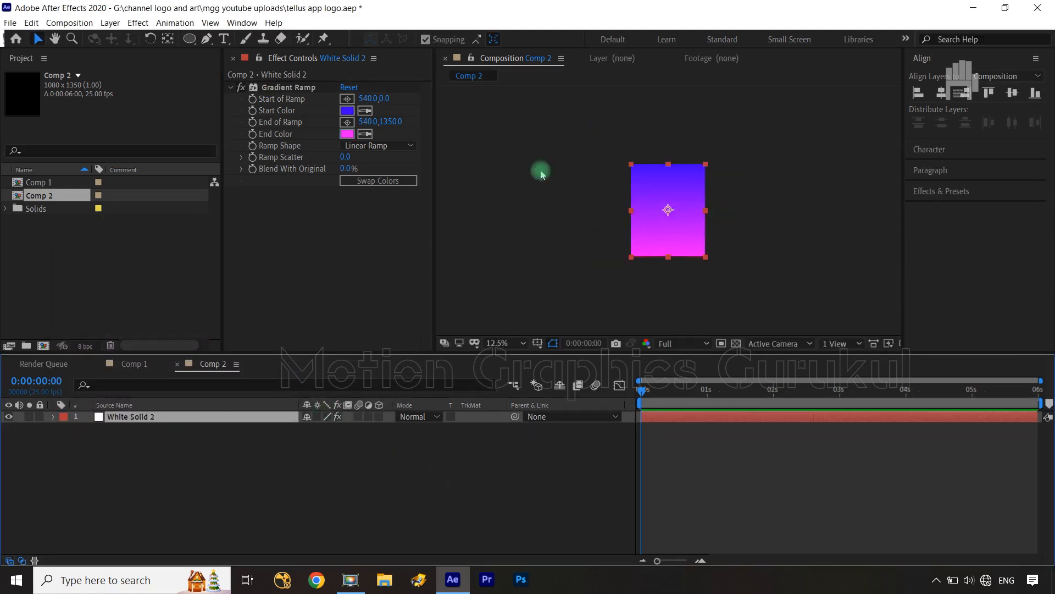
left_click(280, 91)
left_click_drag(668, 165, 576, 146)
left_click_drag(670, 257, 687, 243)
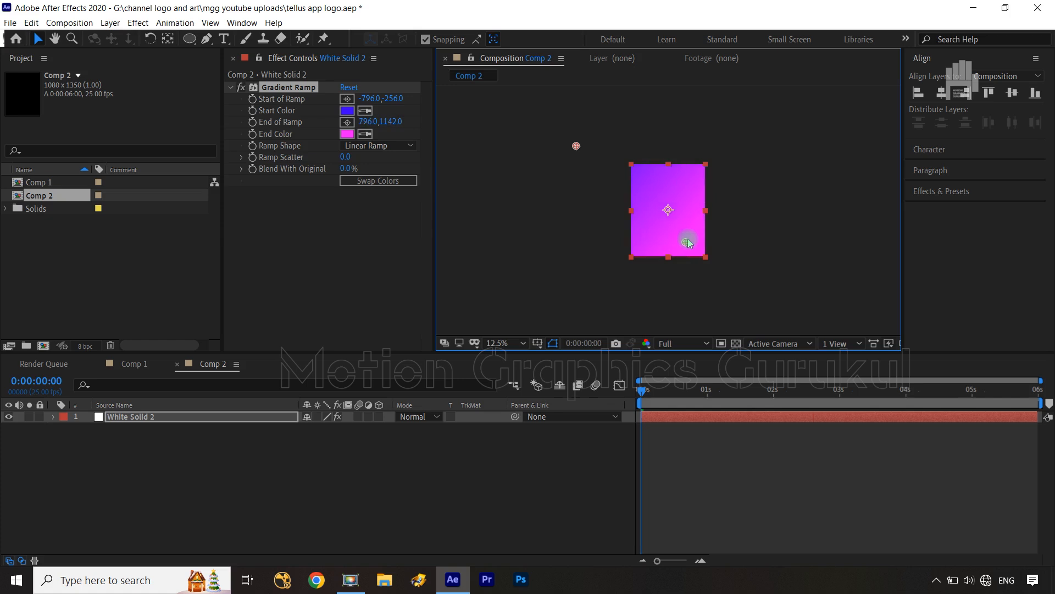
left_click(472, 474)
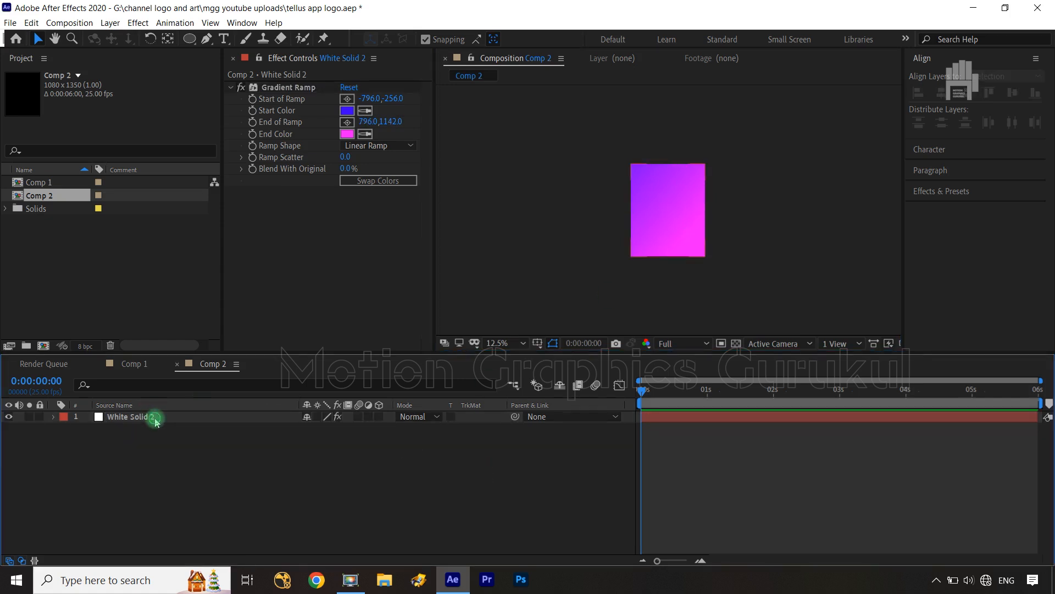
Keyframe Gradient Ramp's points at 0 seconds, and at 4 seconds move Start of Ramp to about 1892, -368 and End of Ramp to about 228, 1142.
left_click(155, 420)
left_click(252, 101)
left_click(253, 121)
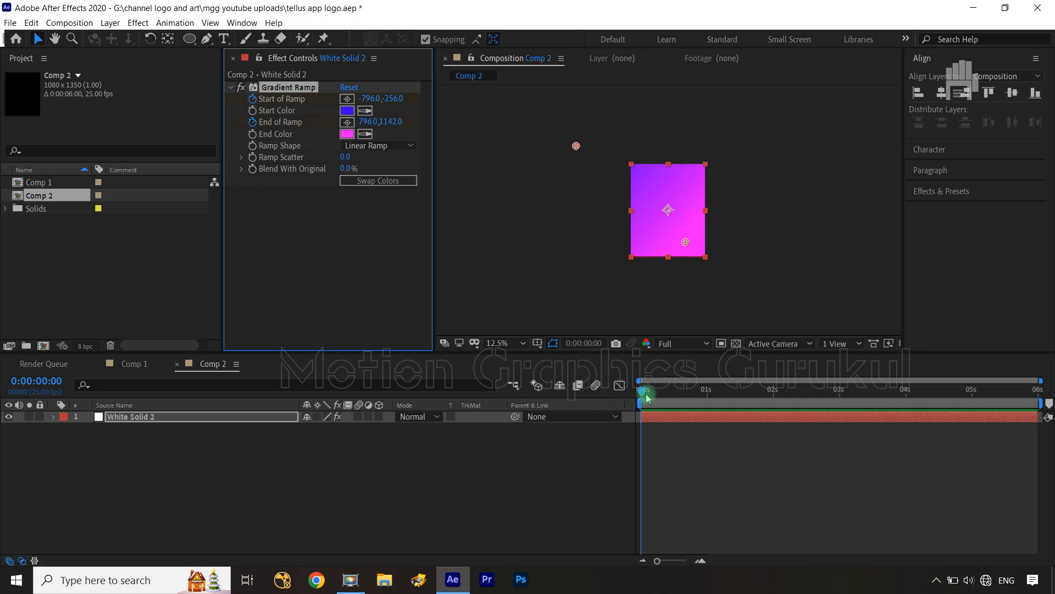
left_click_drag(648, 396, 908, 396)
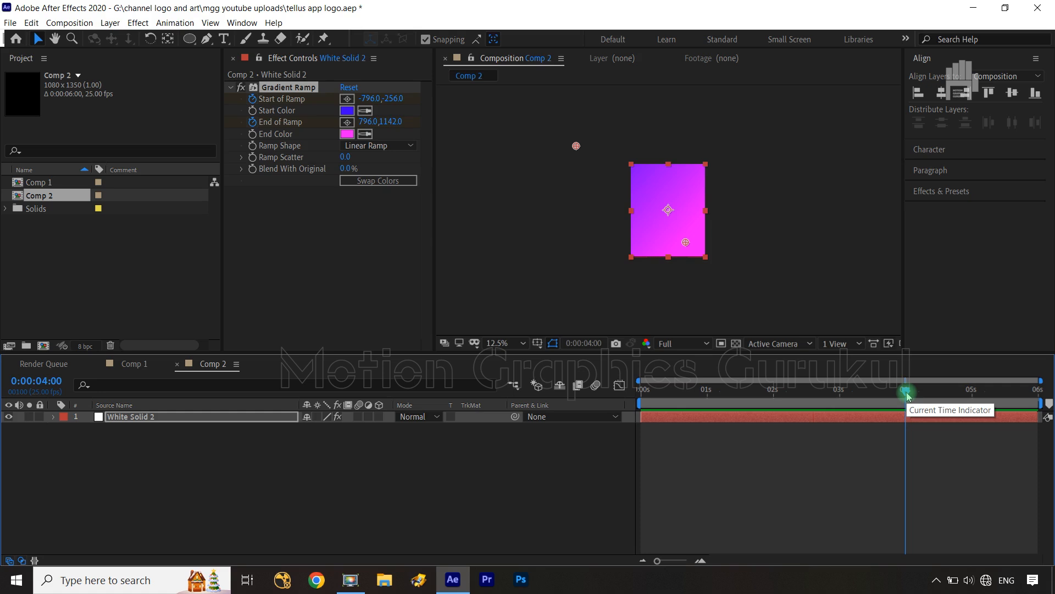
left_click_drag(576, 146, 720, 141)
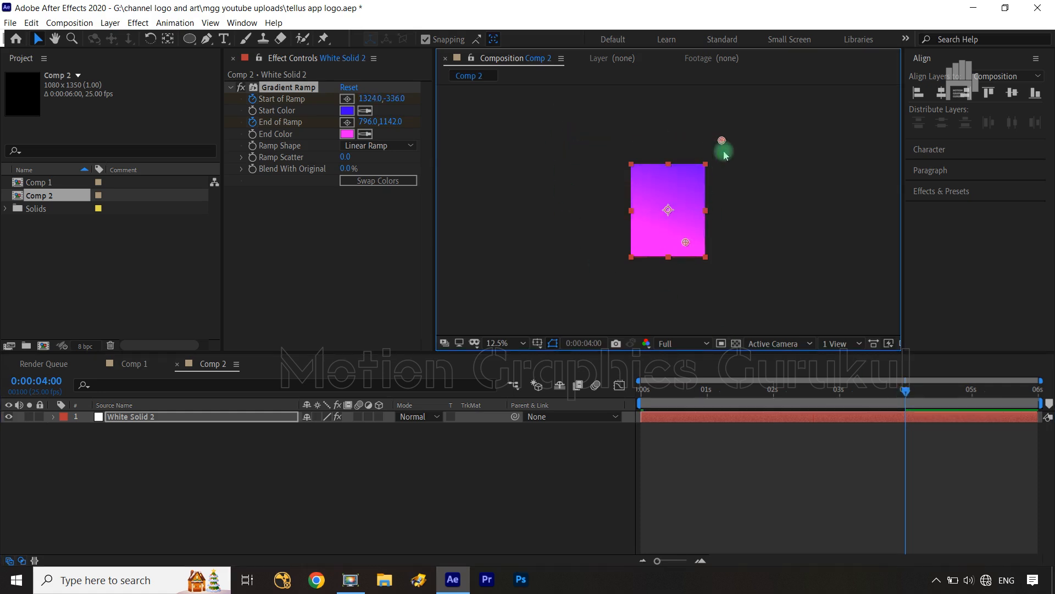
left_click_drag(723, 141, 763, 140)
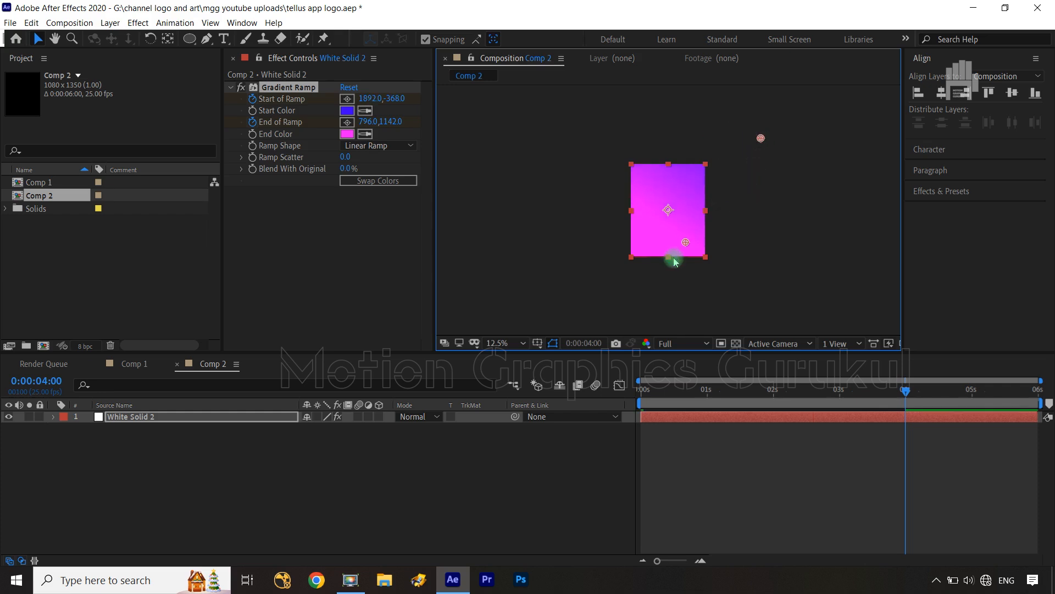
left_click_drag(686, 244, 647, 244)
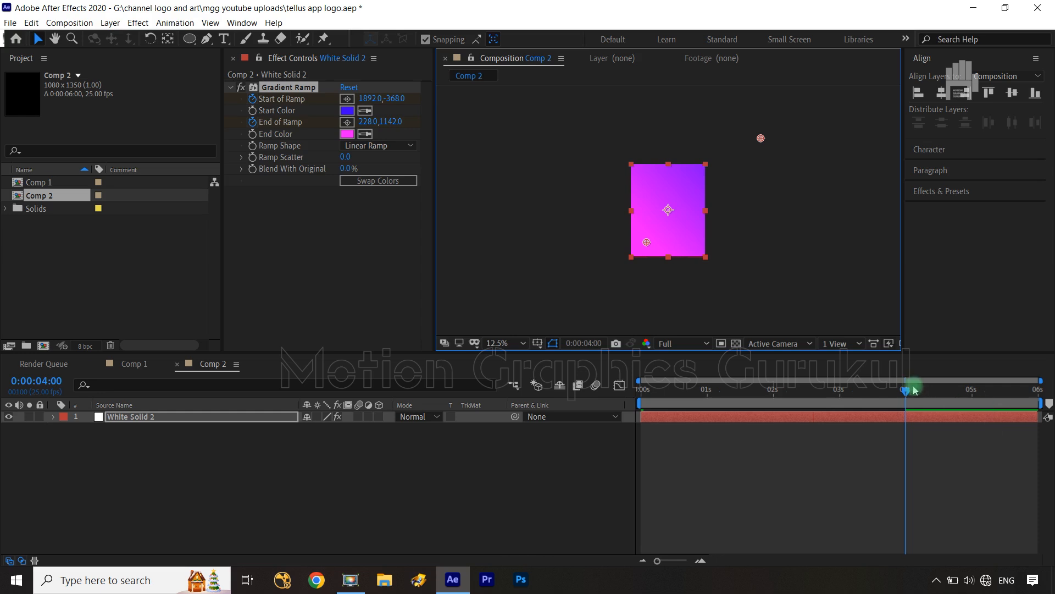
Add Comp 1 as a layer above White Solid 2 in Comp 2 and scale it to 173%.
left_click_drag(903, 391, 624, 401)
key("shift+/")
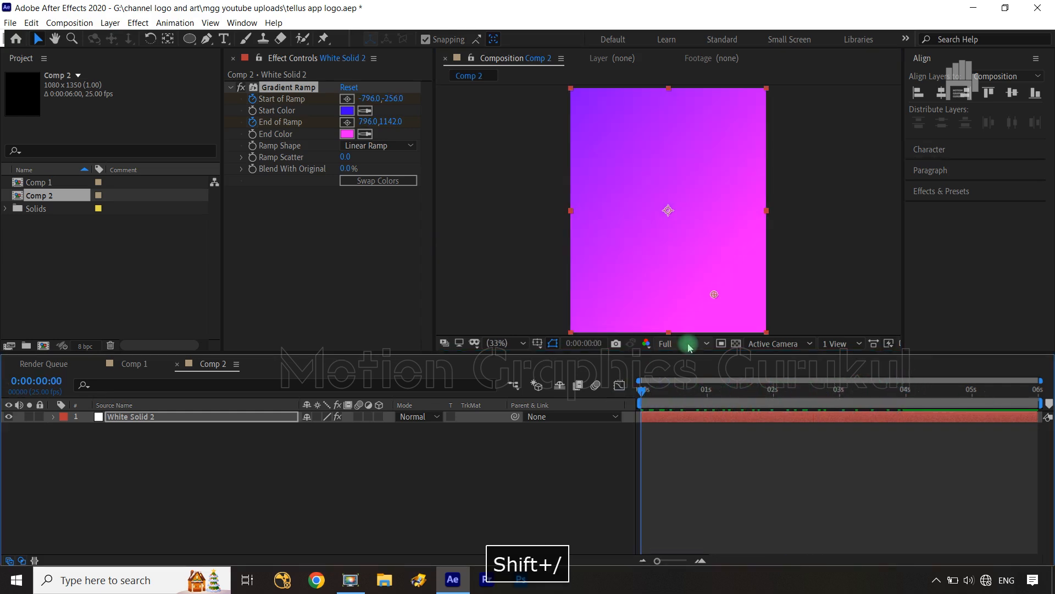
left_click(555, 493)
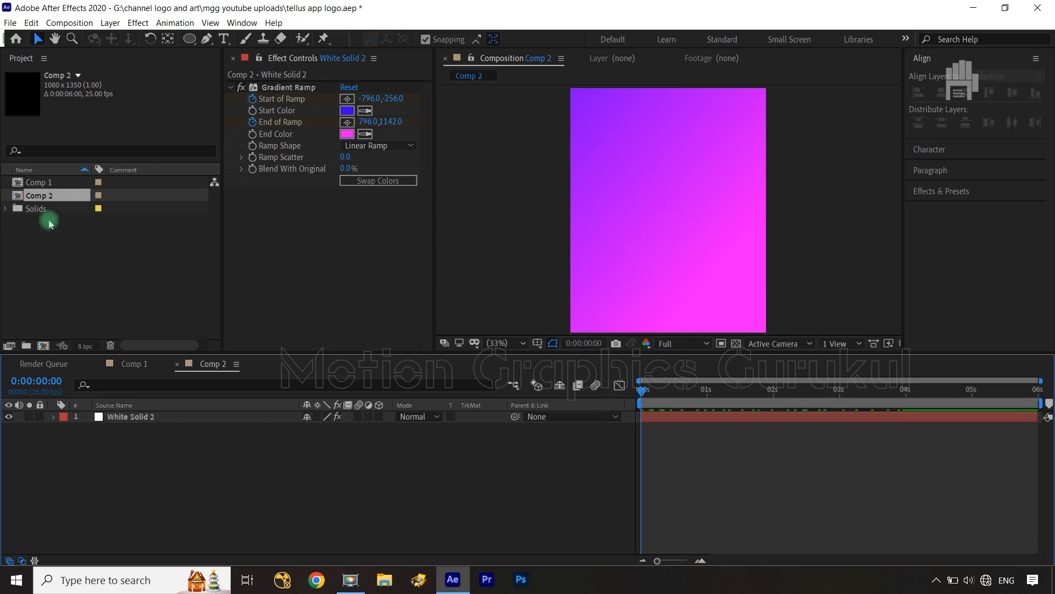
left_click_drag(44, 186, 157, 417)
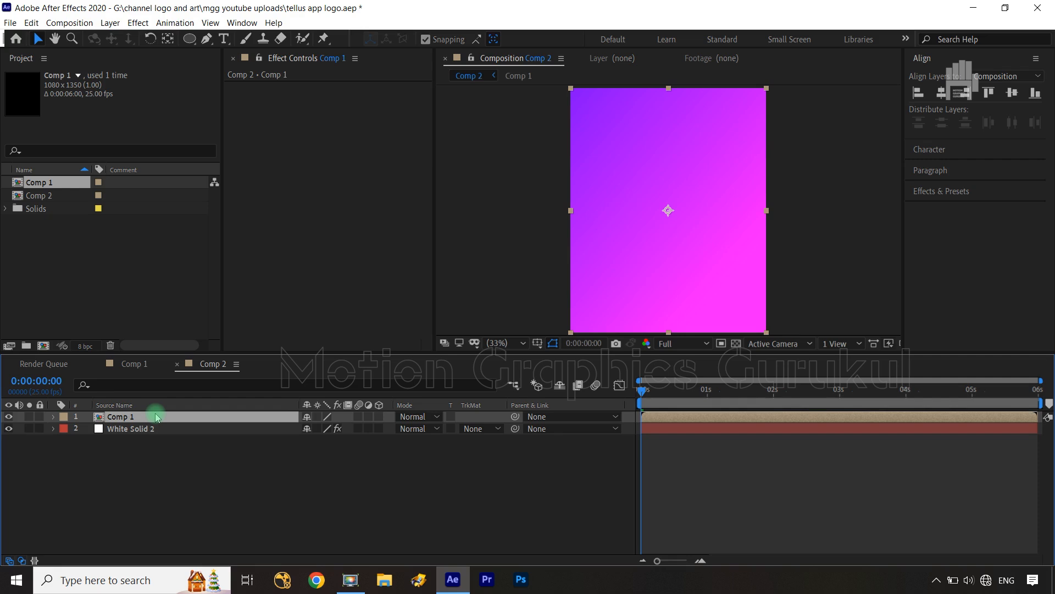
left_click_drag(644, 392, 831, 413)
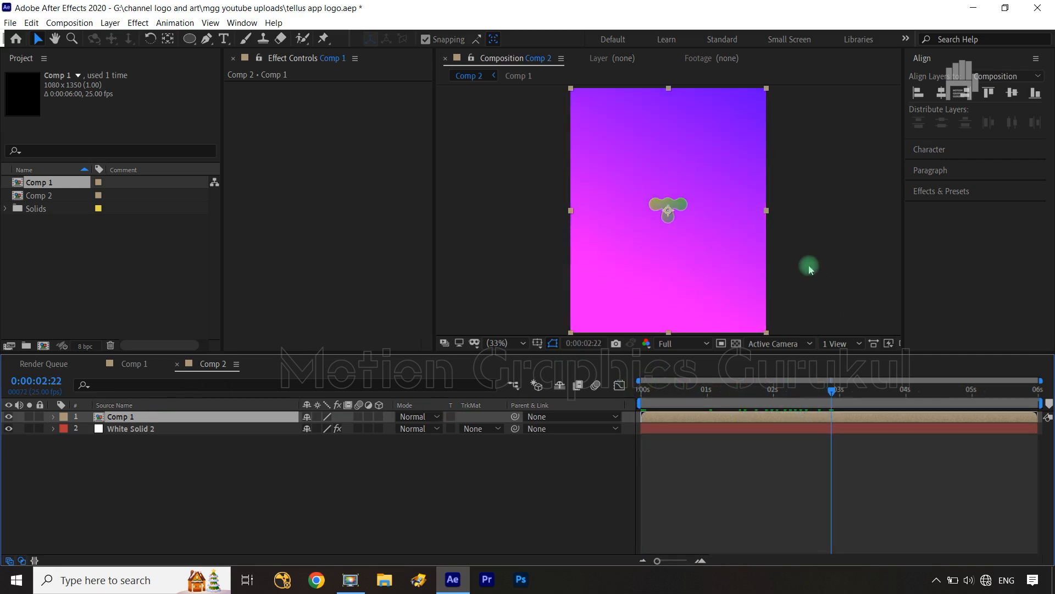
key("s")
left_click_drag(353, 428, 398, 431)
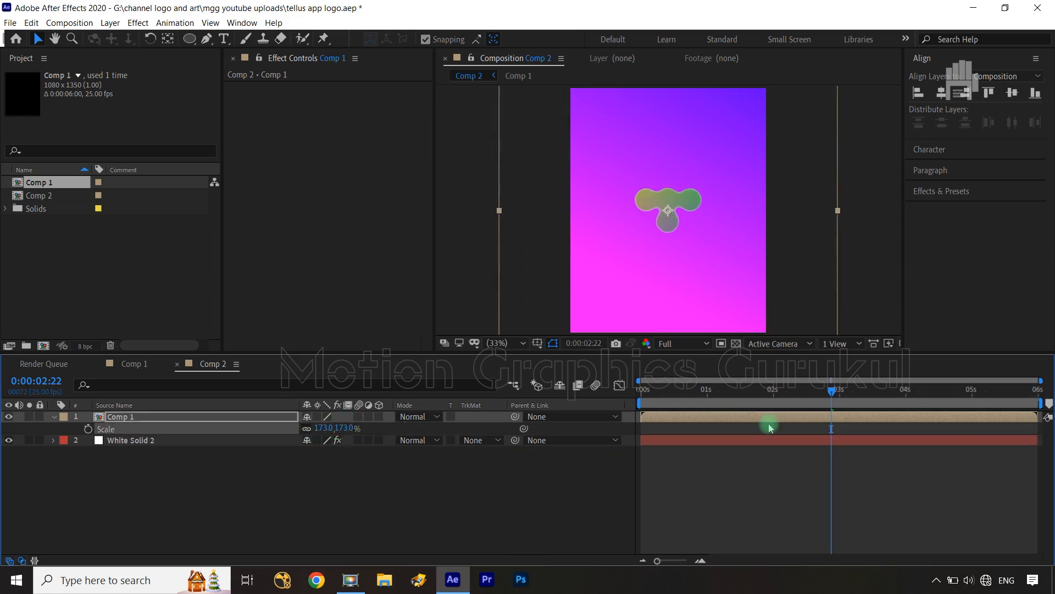
End Comp 2's work area at 0:00:02:09.
left_click_drag(833, 393, 799, 393)
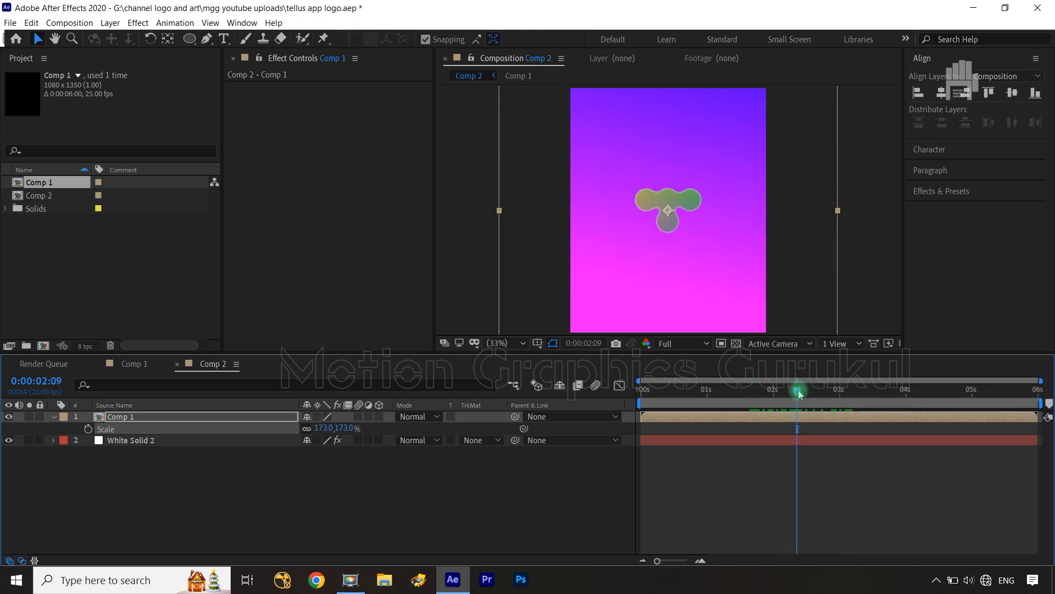
key("n")
left_click(271, 434)
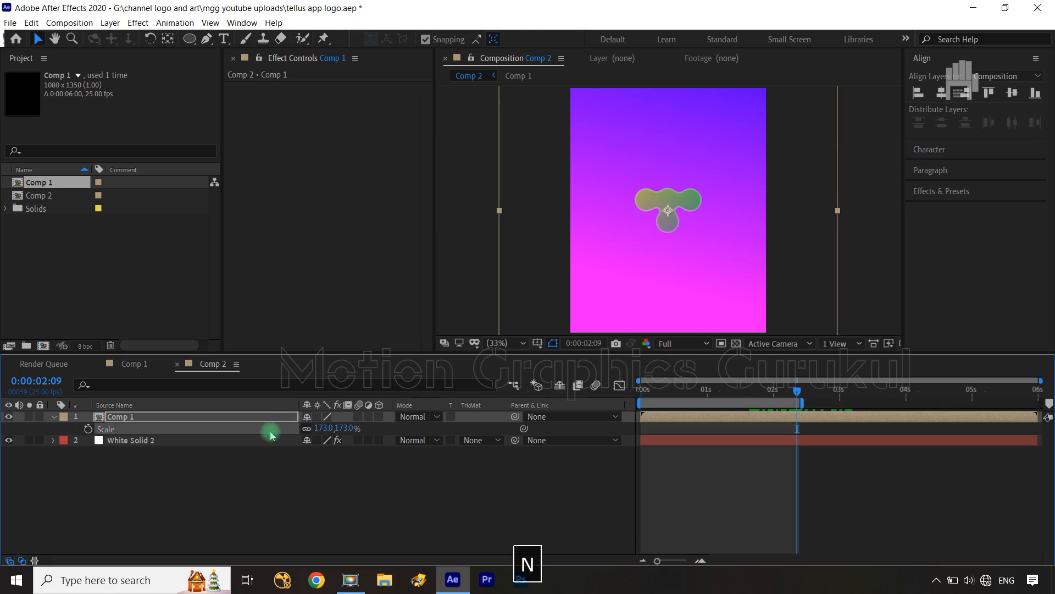
Move White Solid 2's final Start of Ramp and End of Ramp keyframes to 0:00:02:13 and preview the animation.
left_click(219, 440)
key("u")
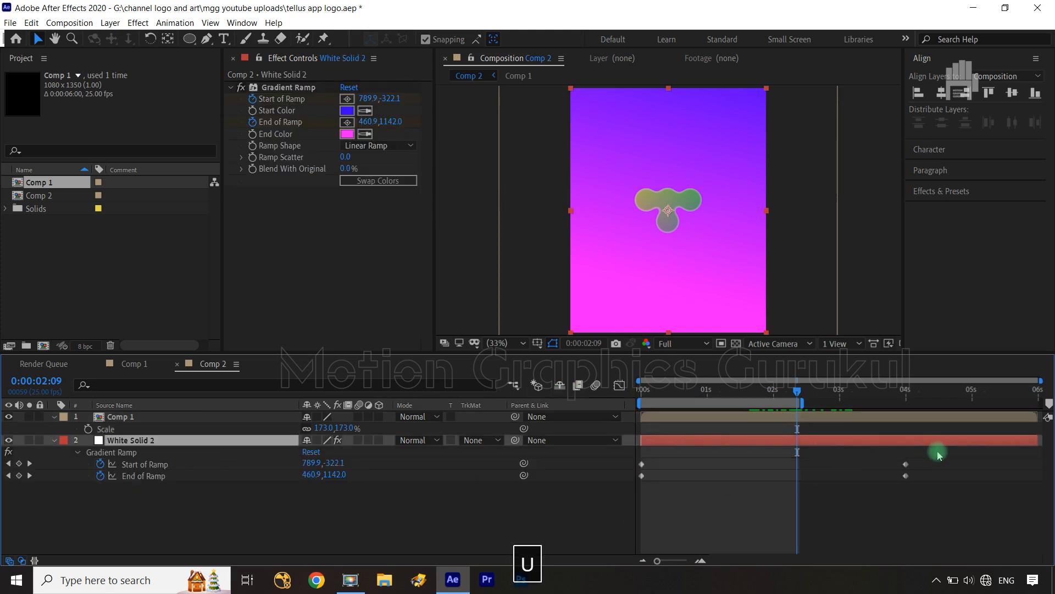
left_click_drag(939, 454, 869, 505)
left_click_drag(905, 464, 809, 471)
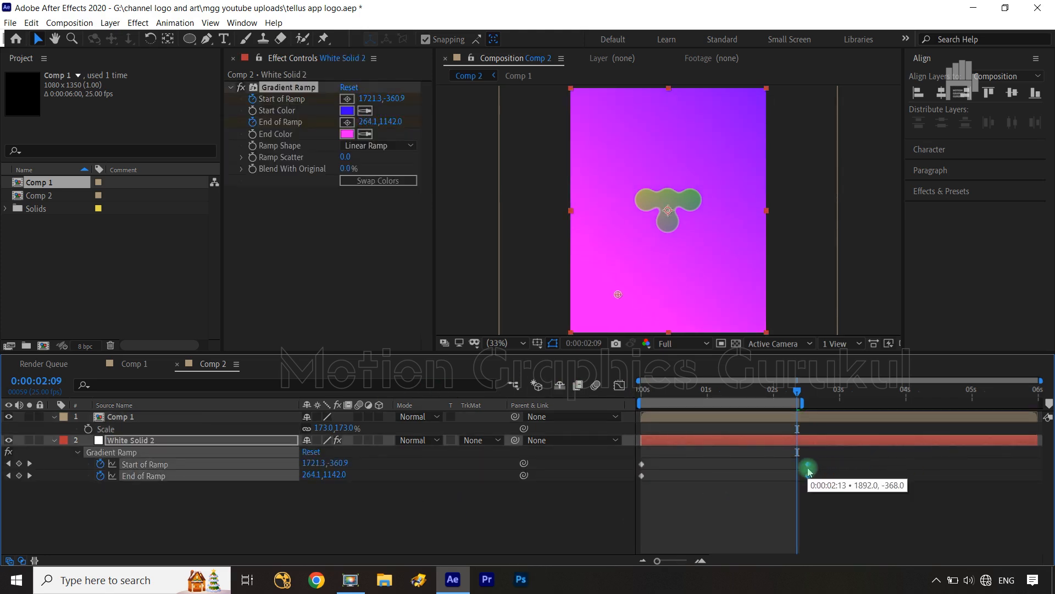
left_click_drag(799, 392, 609, 407)
left_click(546, 514)
key("space")
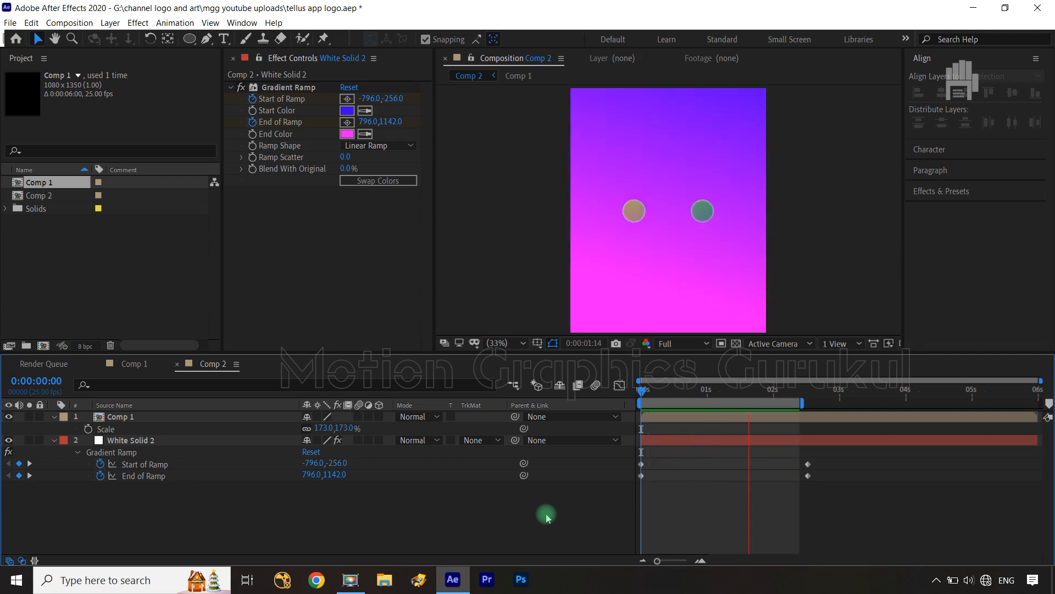
key("space")
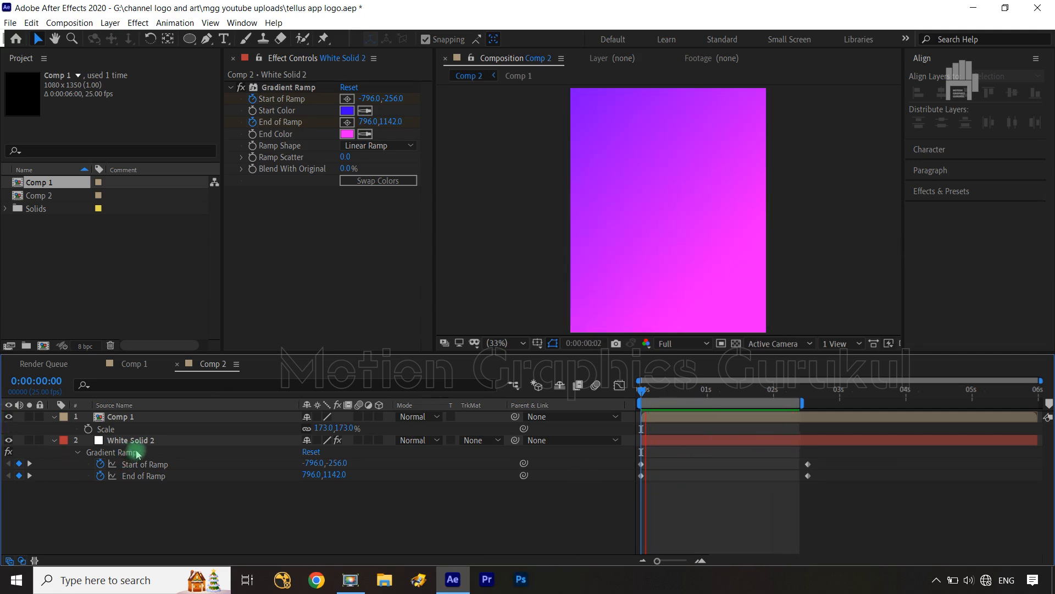
Darken the Gradient Ramp's Start Color to 100145 and its End Color to a very dark magenta, and preview the result.
left_click(348, 110)
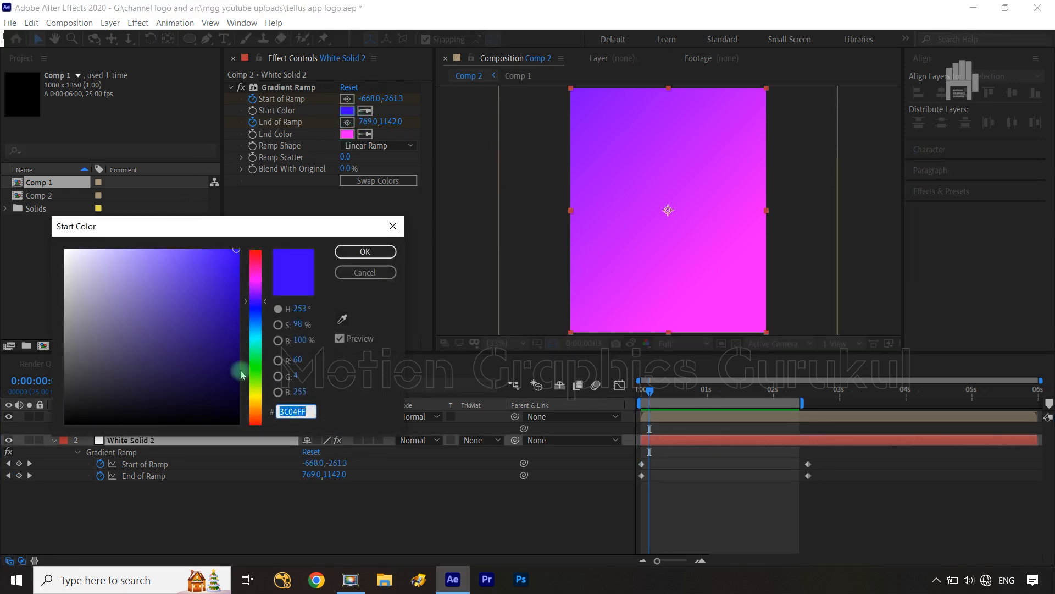
left_click(237, 376)
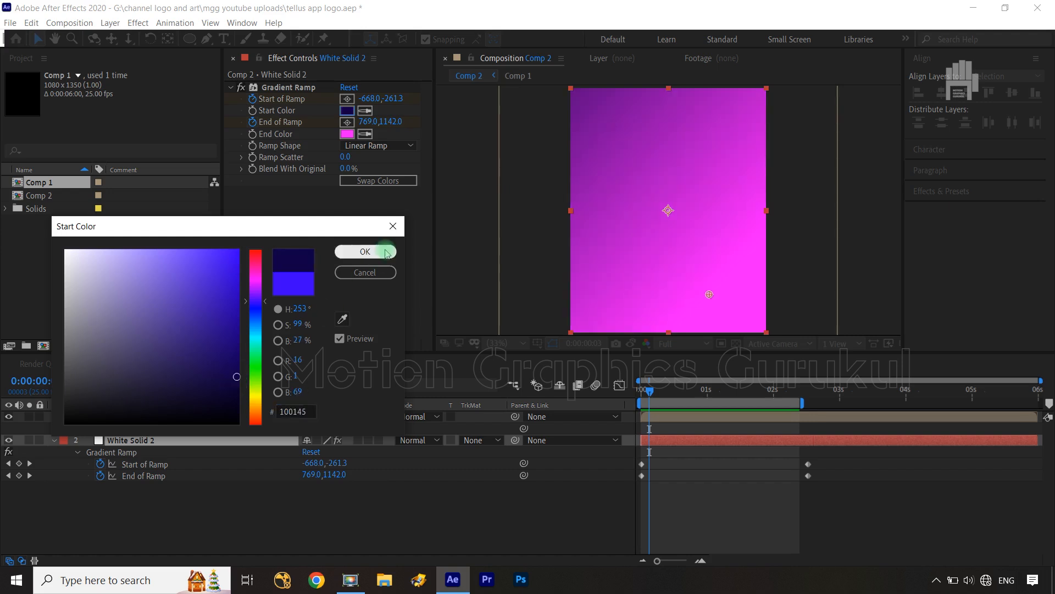
left_click(365, 252)
left_click(348, 134)
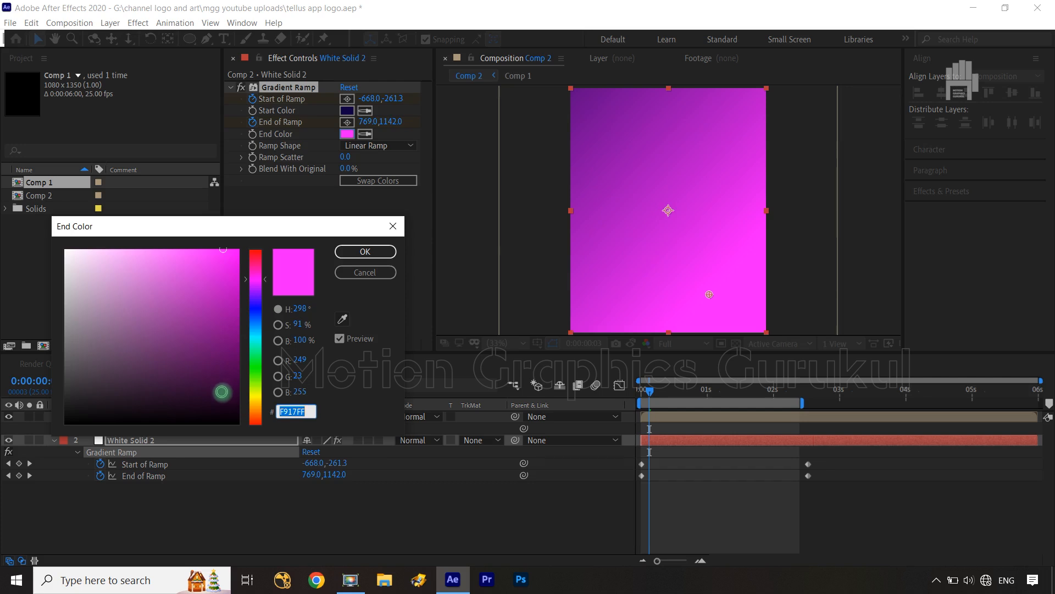
left_click(221, 391)
left_click(365, 252)
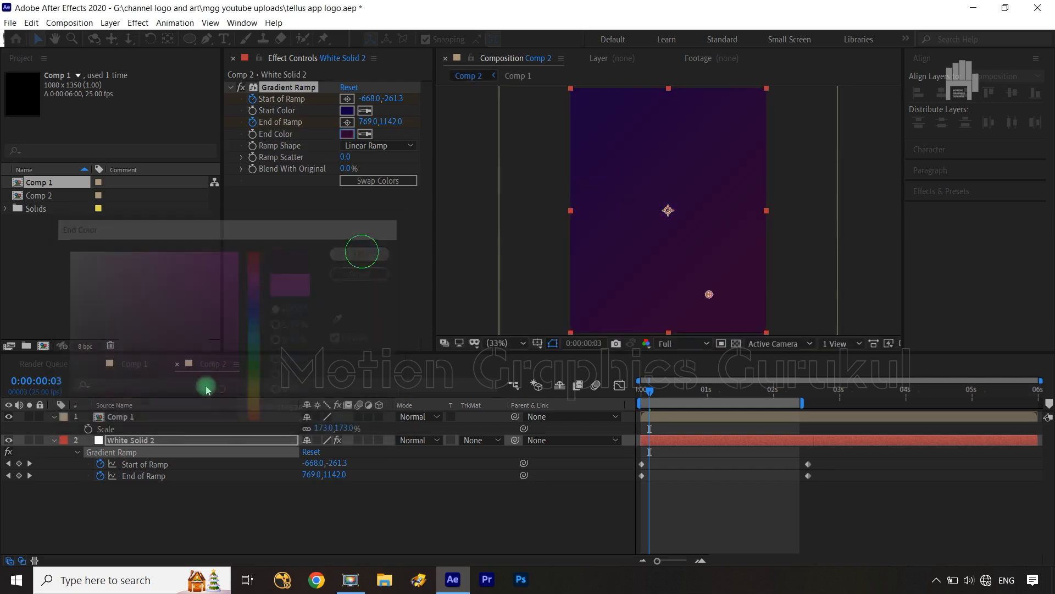
left_click(415, 528)
left_click_drag(648, 395, 625, 389)
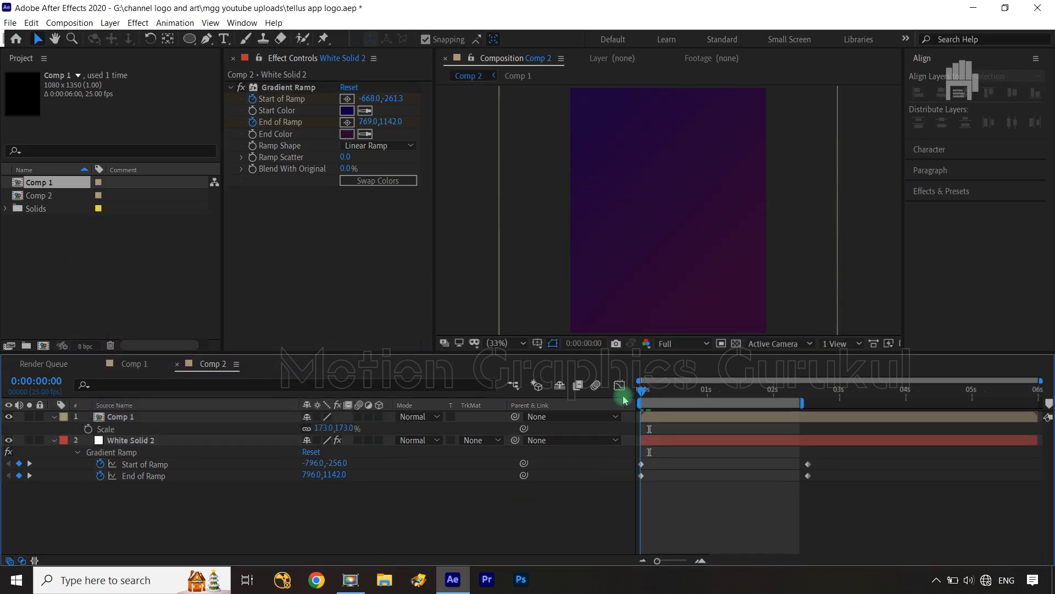
key("space")
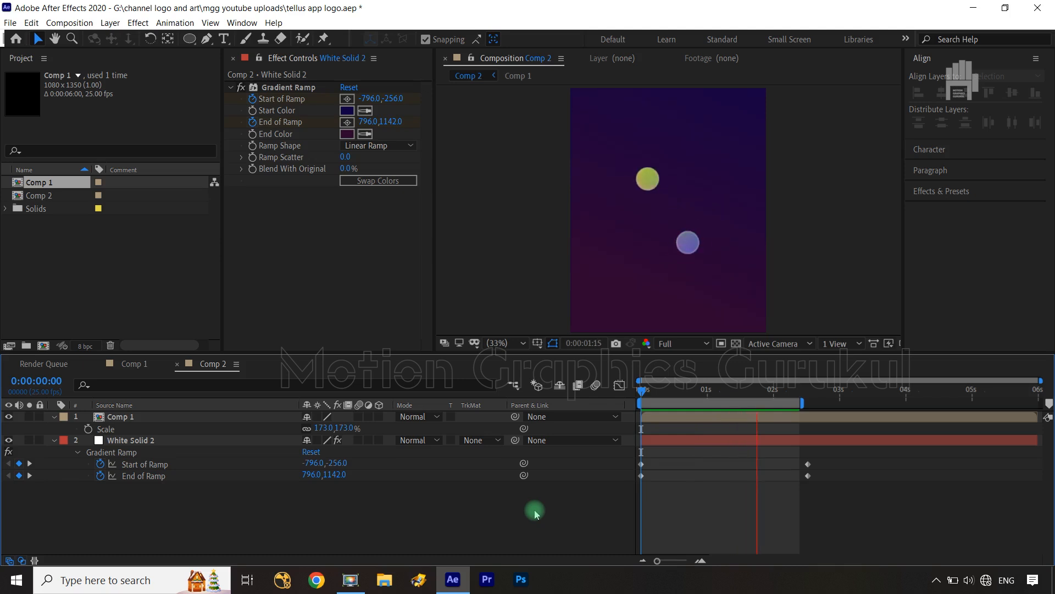
key("space")
Add an adjustment layer above Comp 1 and apply the Glow effect to it.
left_click(641, 389)
left_click(455, 514)
key("ctrl+alt+y")
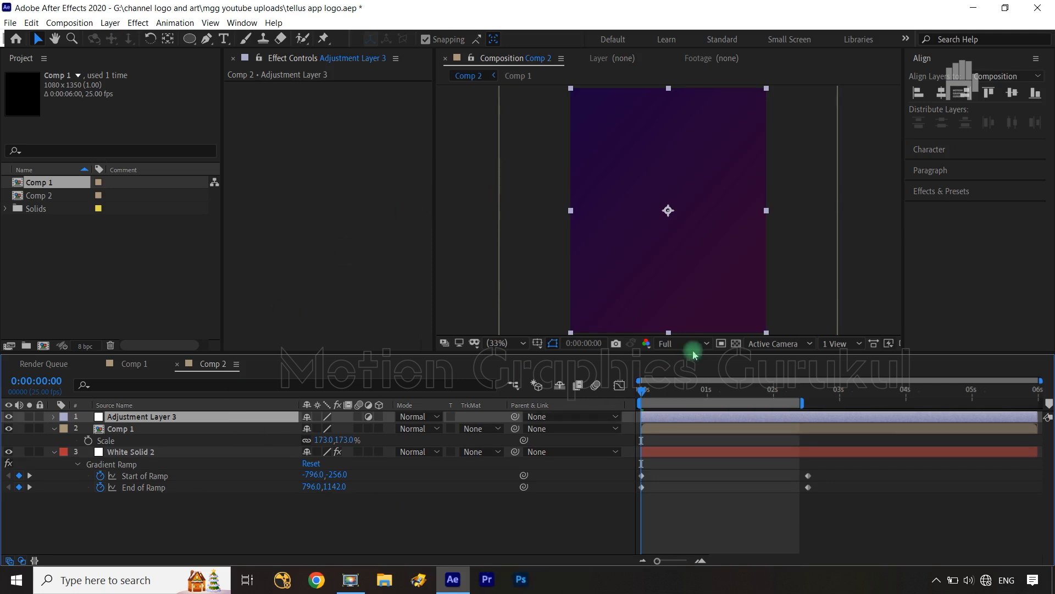
left_click_drag(645, 394, 789, 392)
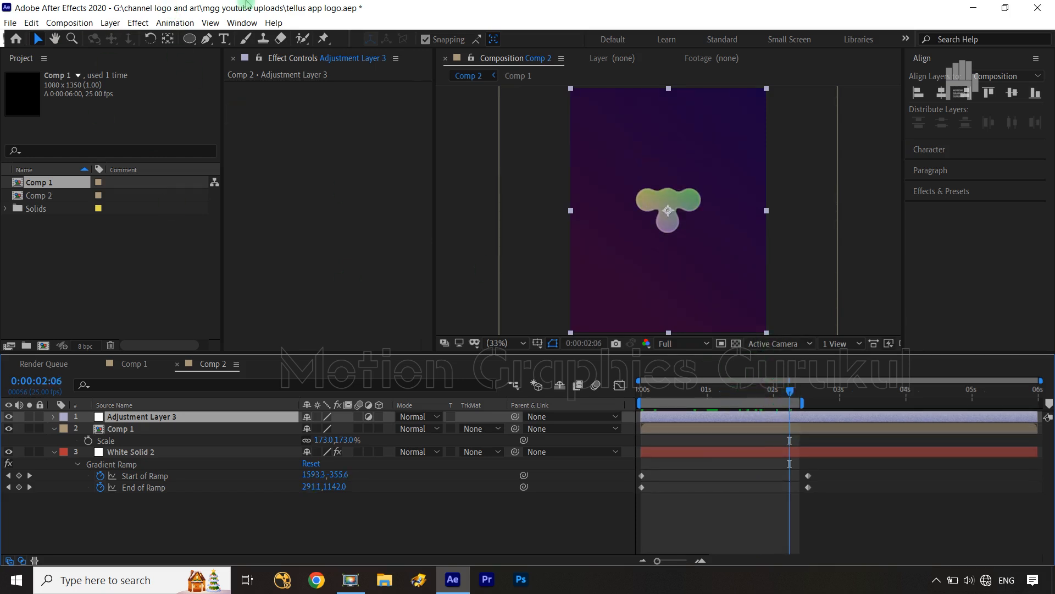
left_click(137, 23)
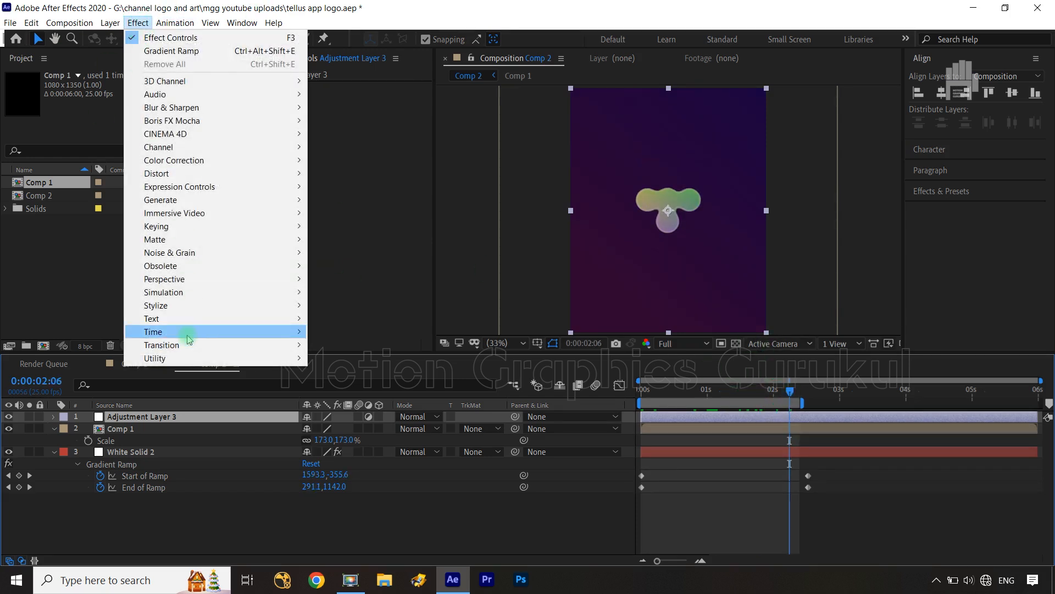
mouse_move(174, 312)
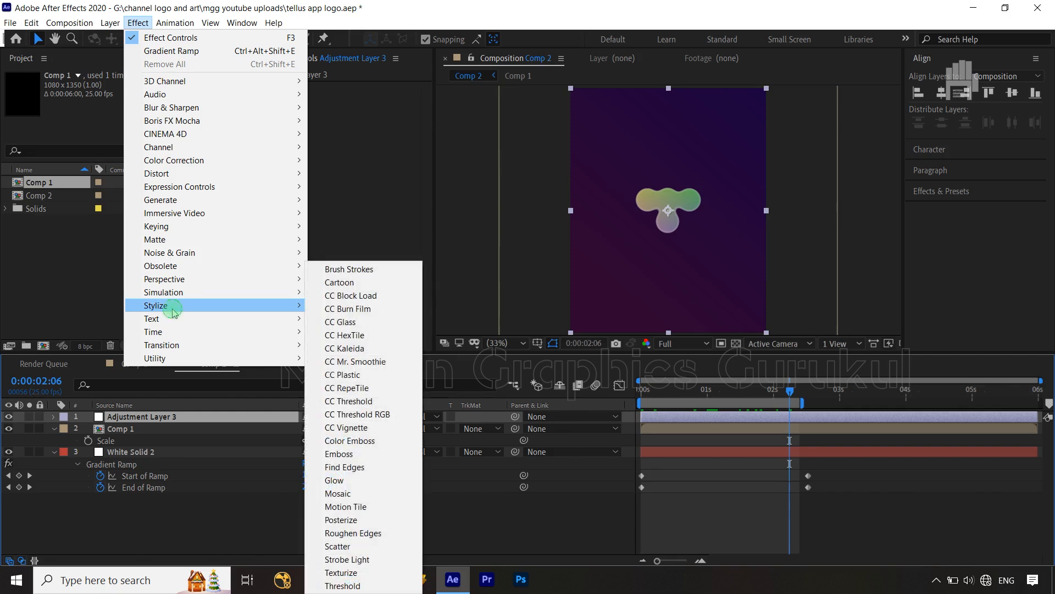
left_click(343, 481)
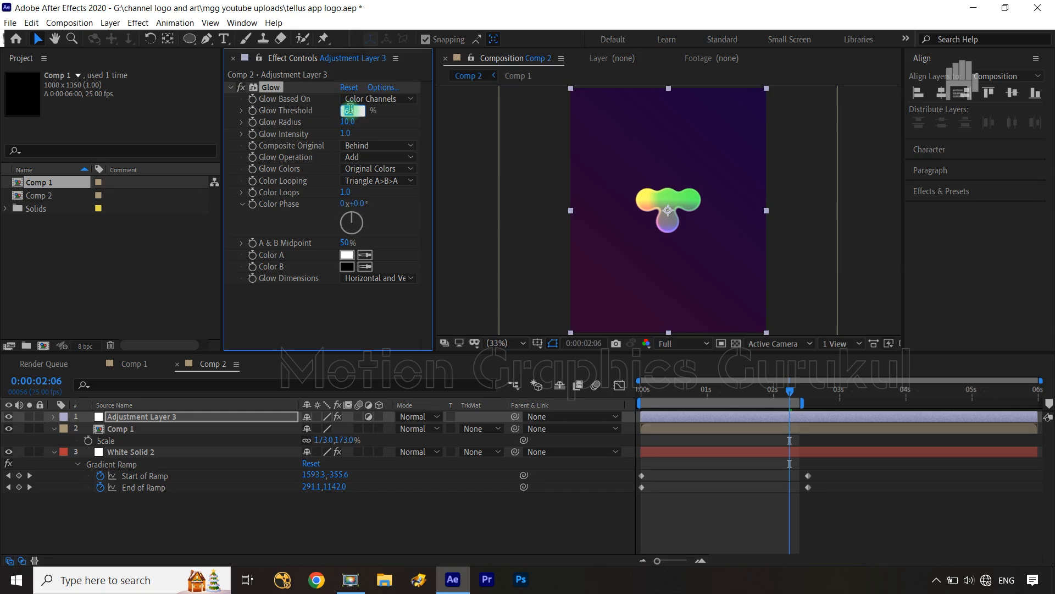
left_click(350, 109)
key("Return")
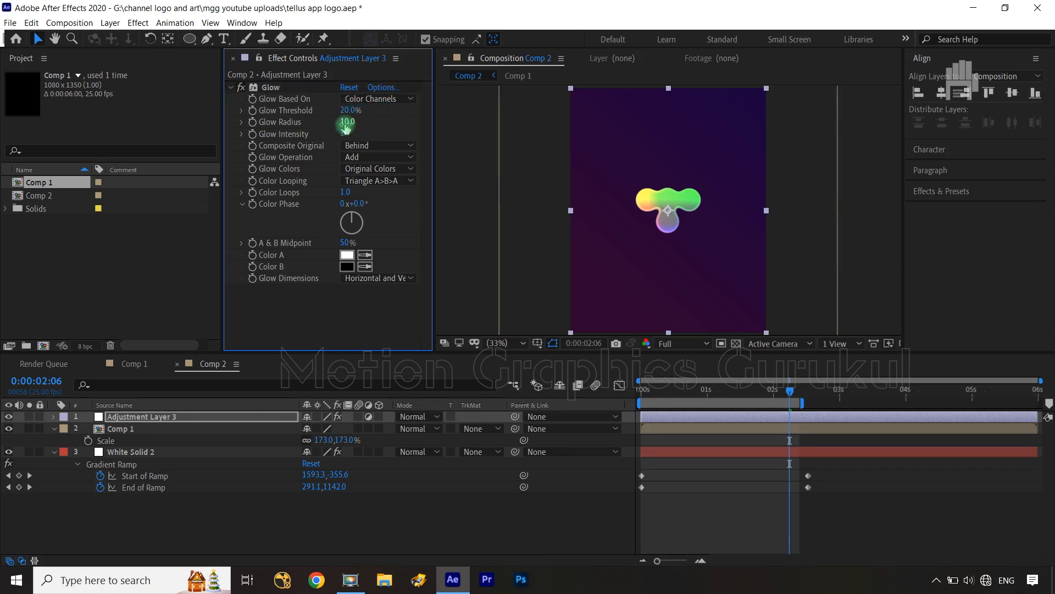
left_click(385, 122)
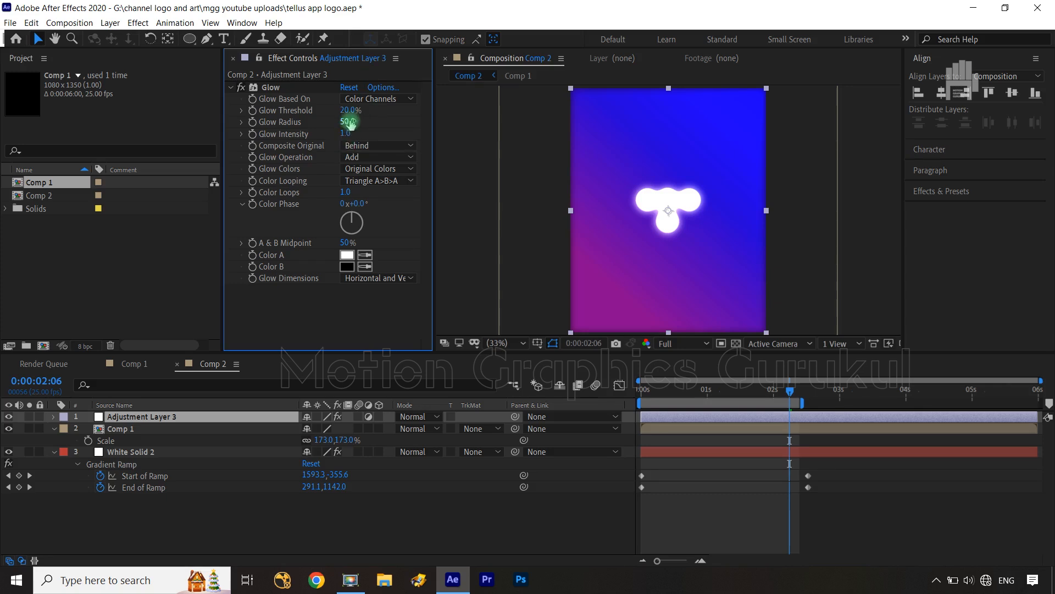
type("6")
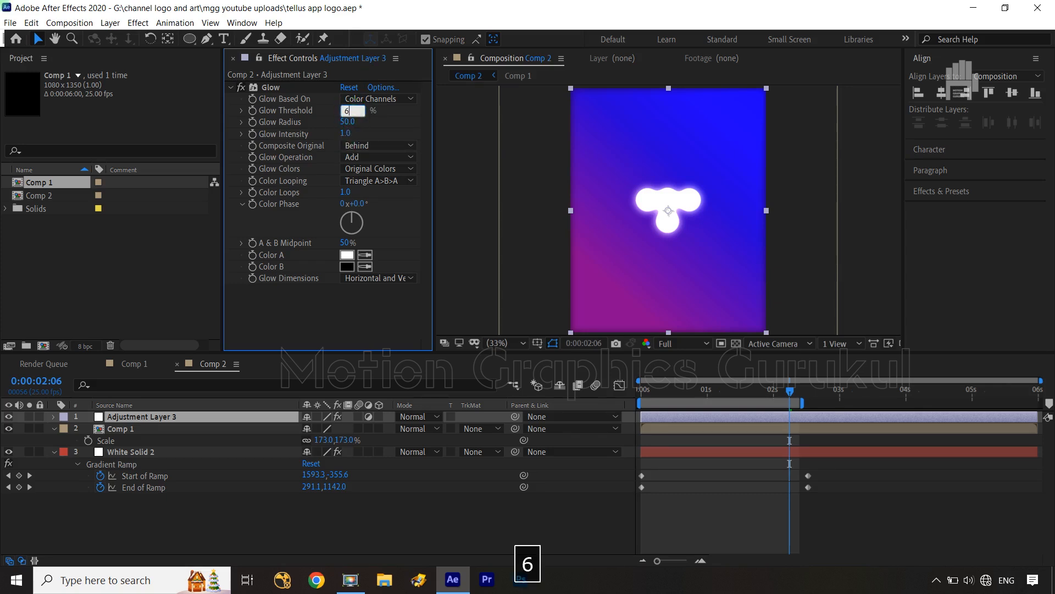
left_click(349, 87)
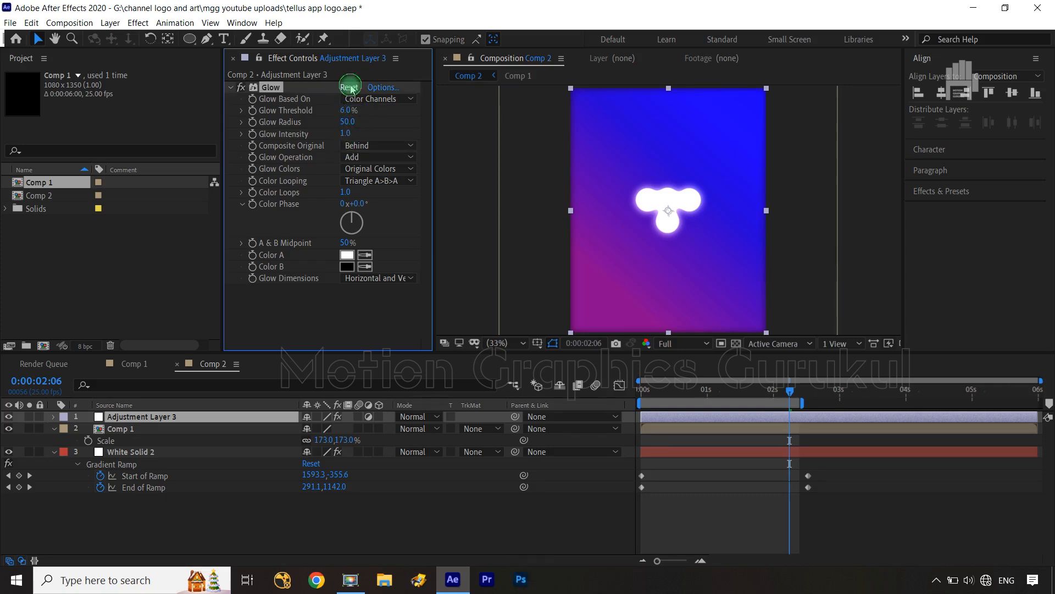
Preview the glowing animation from the start and inspect the swirling shape at about 0:00:00:20.
left_click(564, 506)
left_click(791, 392)
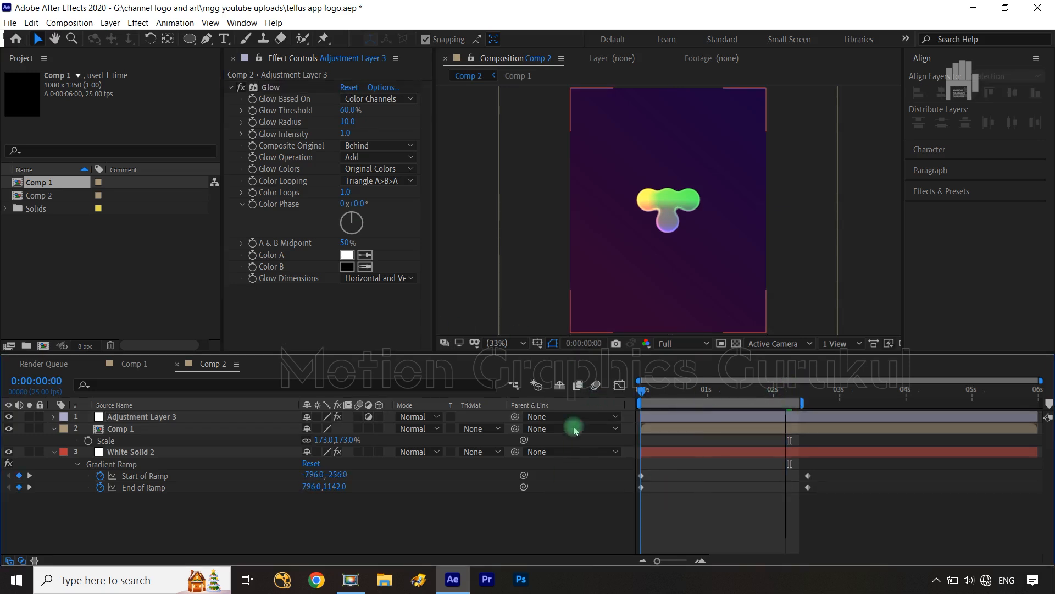
key("space")
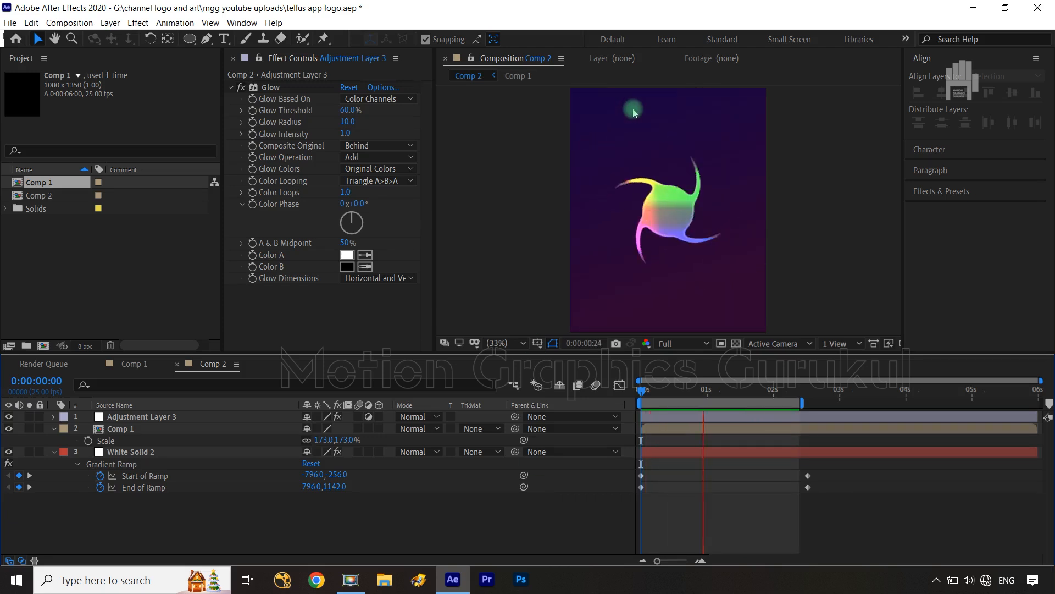
key("space")
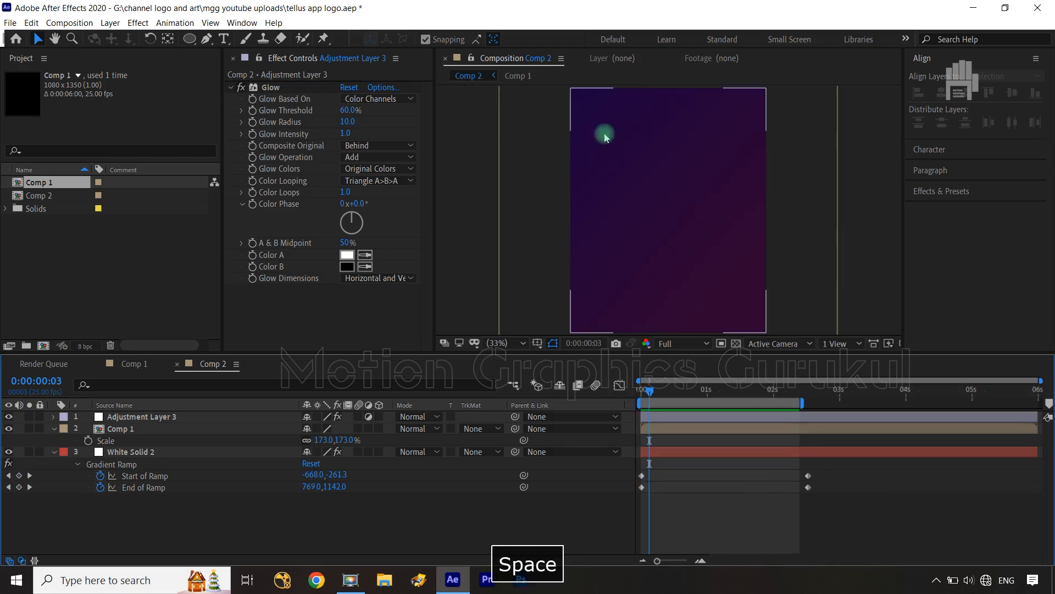
left_click(653, 389)
left_click_drag(655, 396, 692, 405)
key("ctrl+Right")
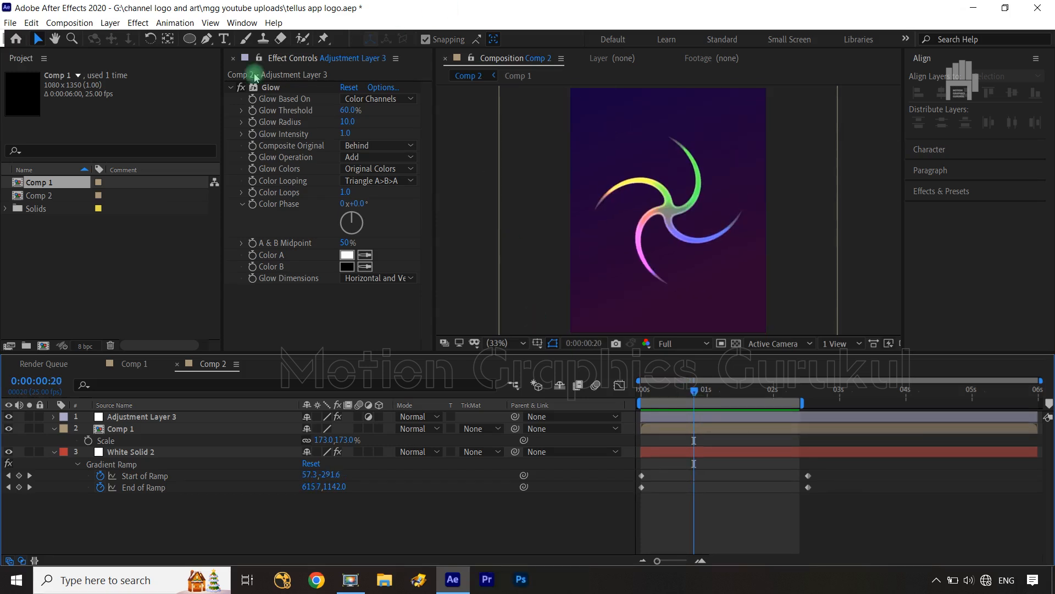
Enable keyframing for Adjustment Layer 3's Glow Threshold and Glow Radius at 0:00:00:20 and reveal the layer's keyframes.
left_click(253, 112)
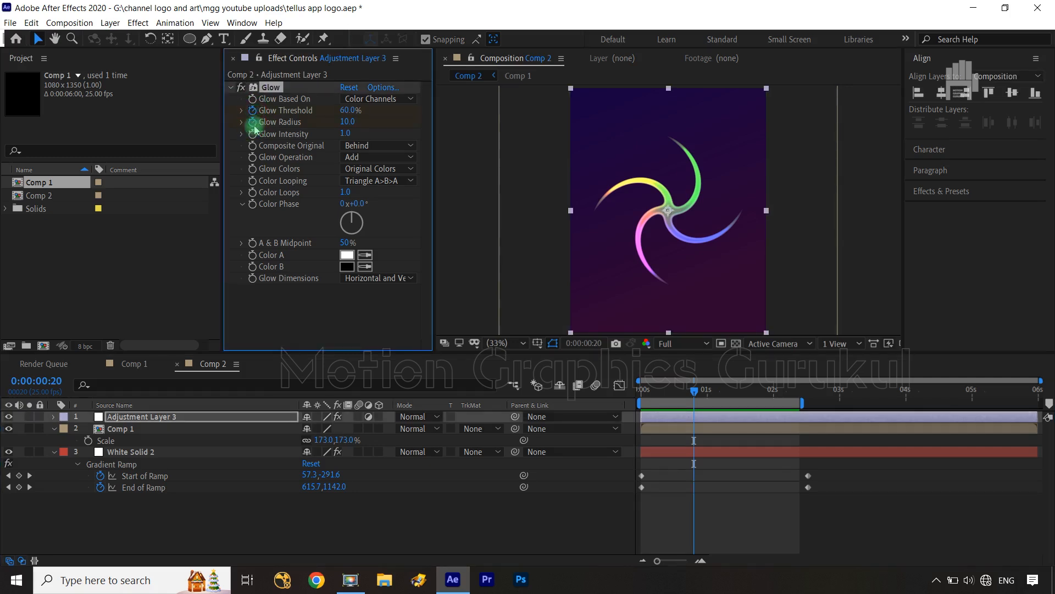
left_click(176, 420)
key("u")
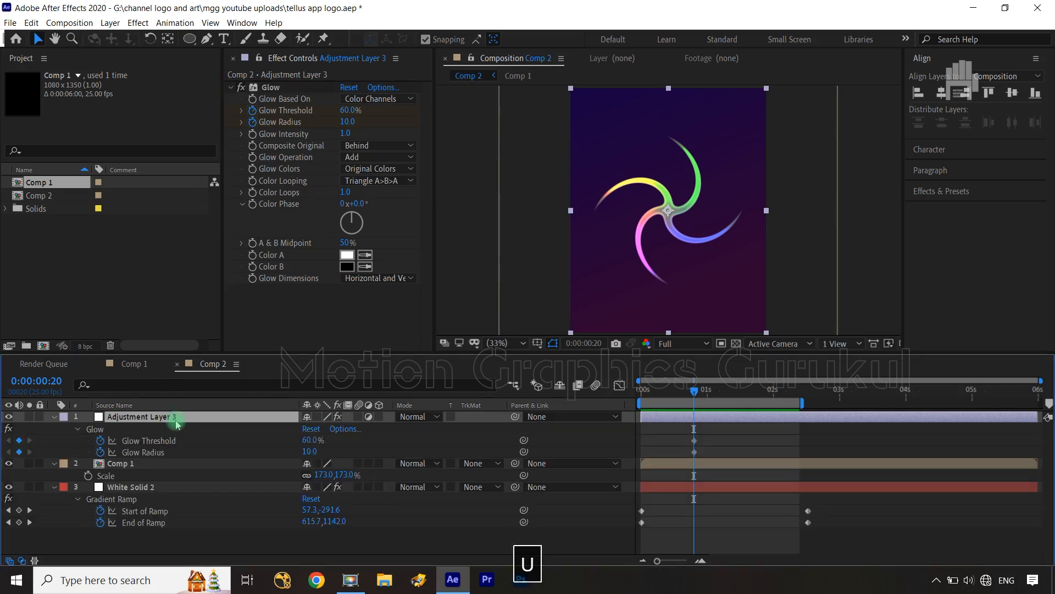
Add glow keyframes at 0:00:01:01 with Glow Threshold set to 20% and Glow Radius to 50.
key("ctrl+Right")
key("ctrl+Right")
key("ctrl+Right")
key("ctrl+Right")
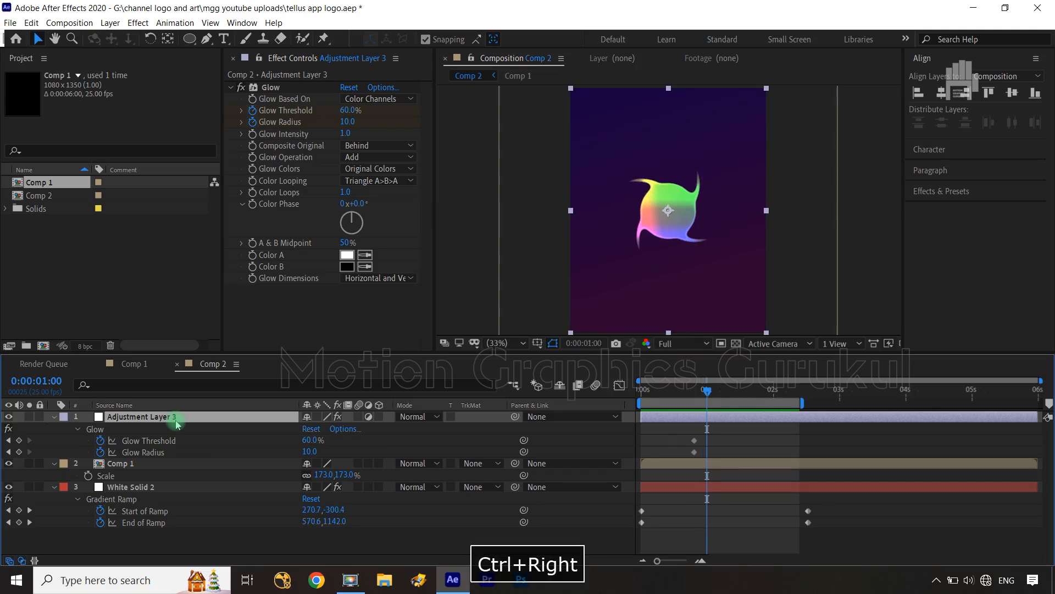
key("ctrl+Right")
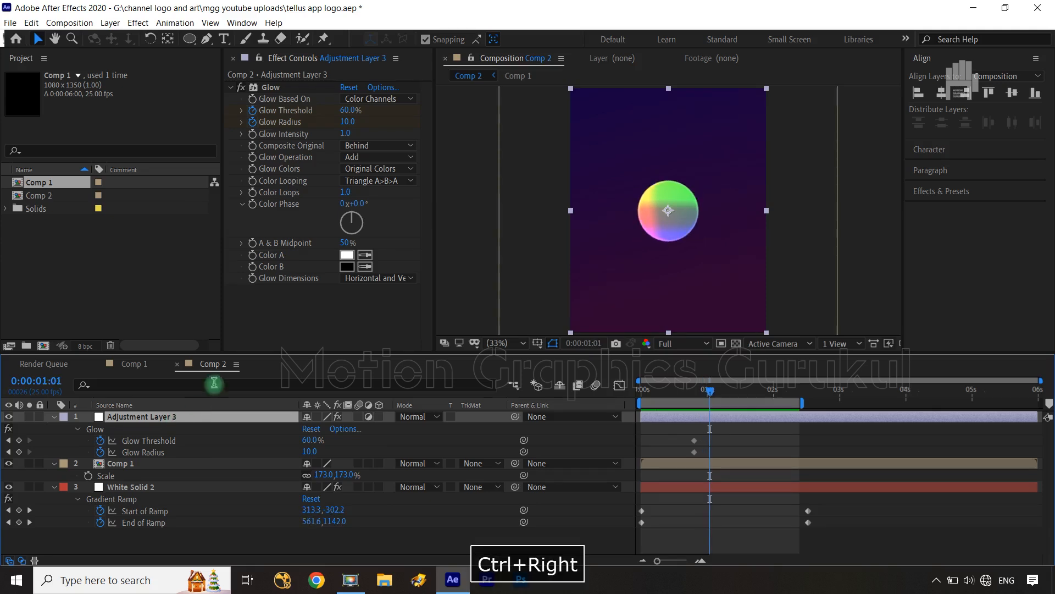
left_click(344, 111)
type("20")
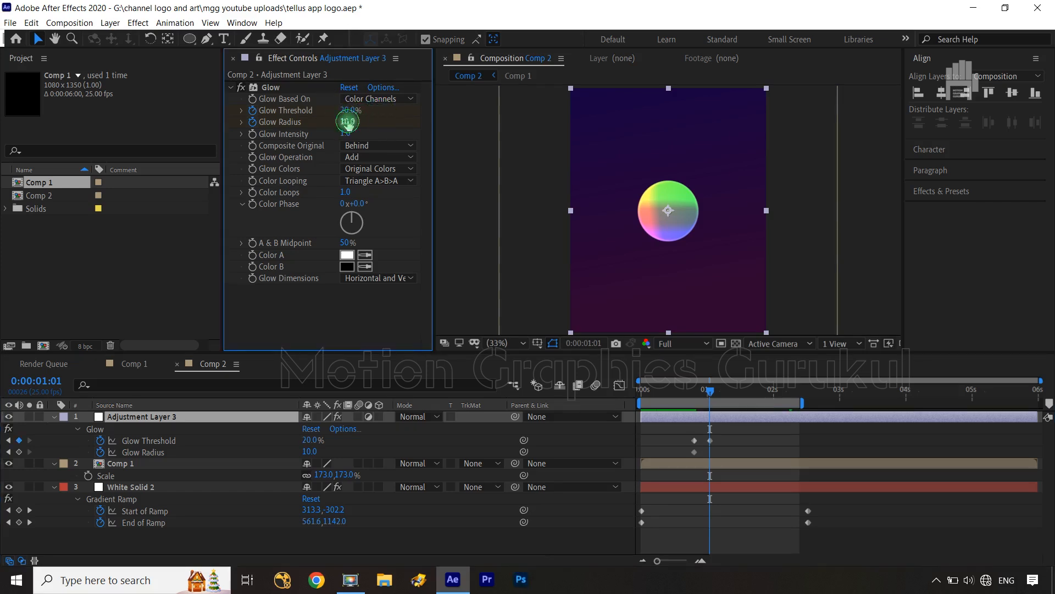
left_click(349, 122)
type("50")
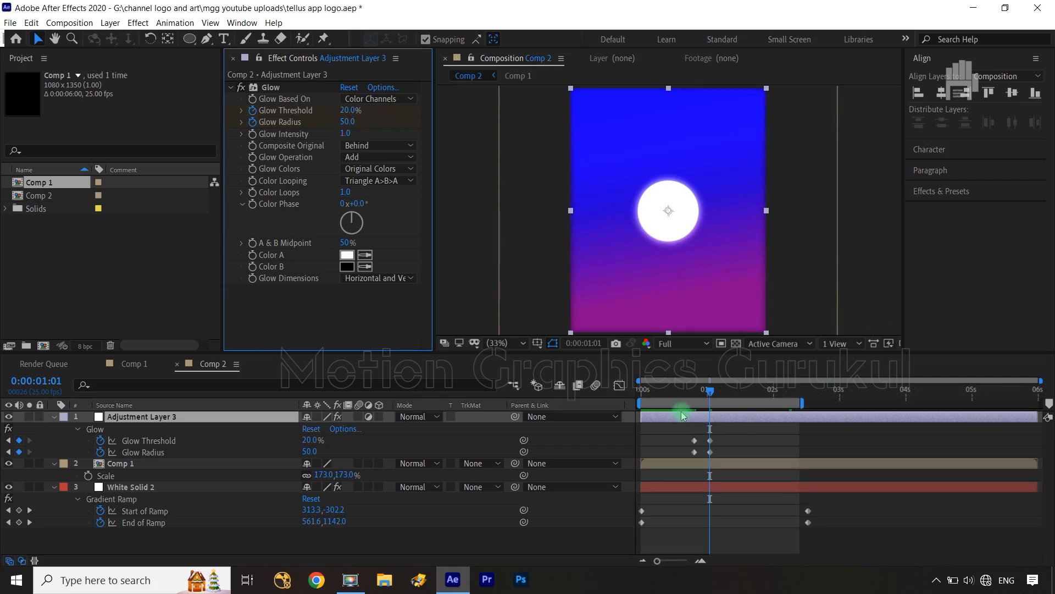
Copy the first pair of Glow Threshold and Glow Radius keyframes to 0:00:01:06.
key("ctrl+Right")
key("ctrl+Right")
key("ctrl+Right")
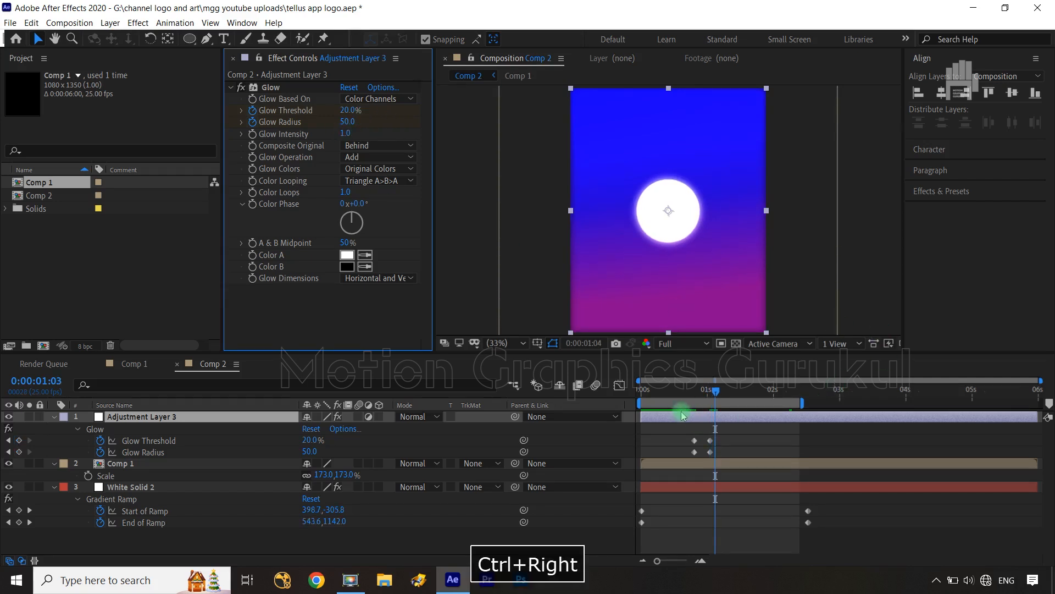
key("ctrl+Right")
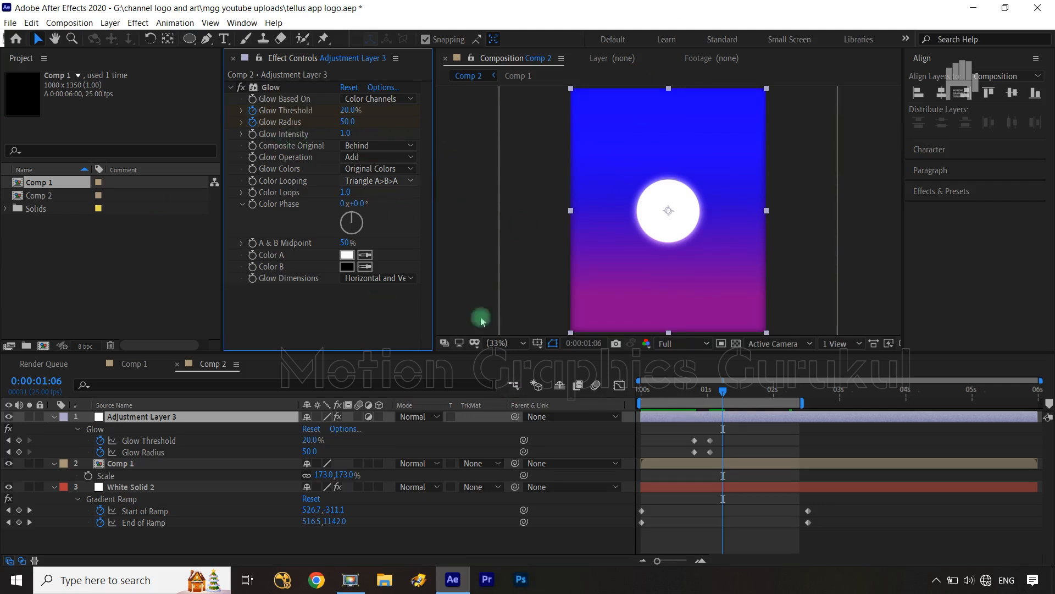
left_click_drag(701, 434, 683, 460)
key("ctrl+c")
key("ctrl+v")
Ease all three Glow Threshold keyframes in the Graph Editor, shaping the value curve into a smooth U.
left_click(622, 386)
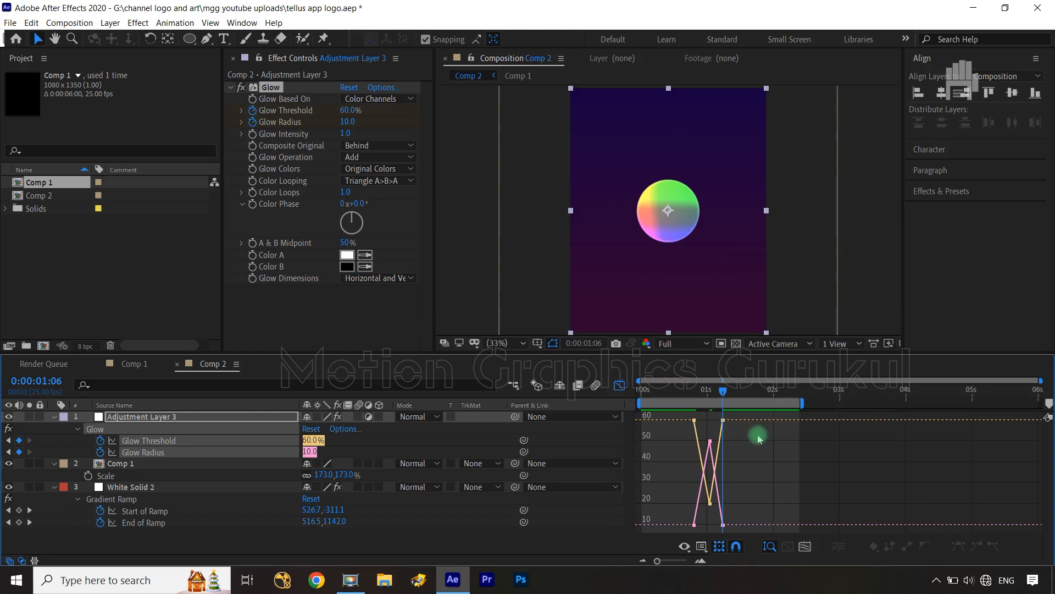
left_click(723, 420)
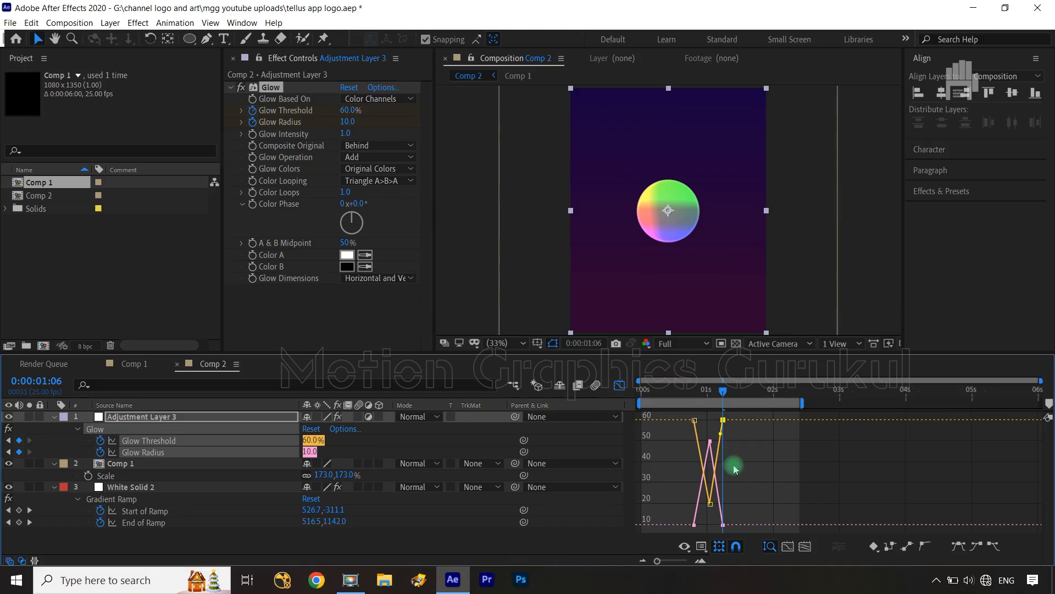
mouse_move(721, 434)
left_mouse_down()
mouse_move(729, 456)
mouse_move(680, 411)
mouse_move(694, 448)
left_mouse_up()
key("ctrl+z")
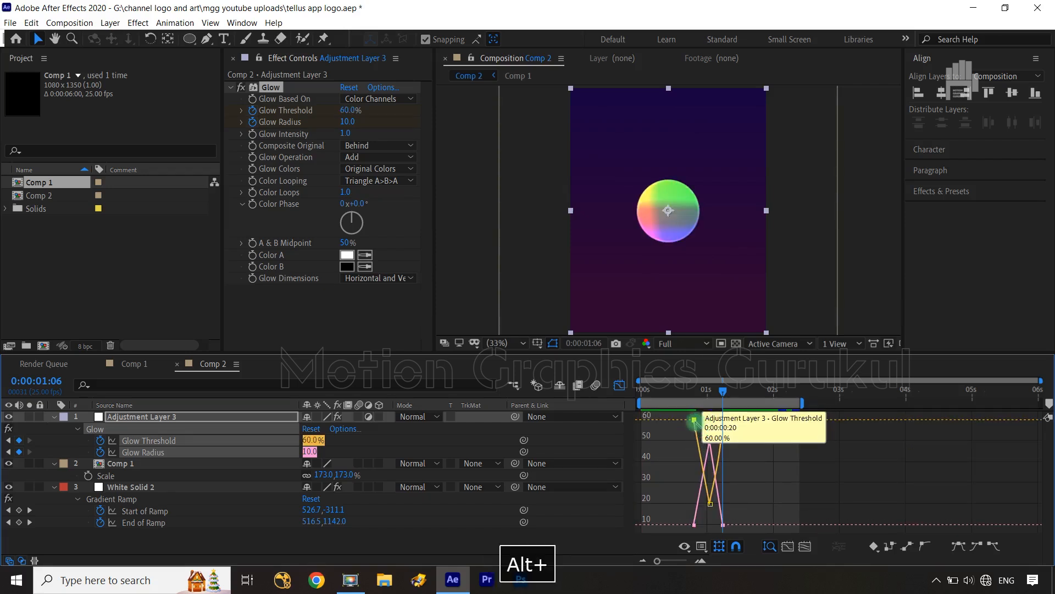
left_click(694, 419)
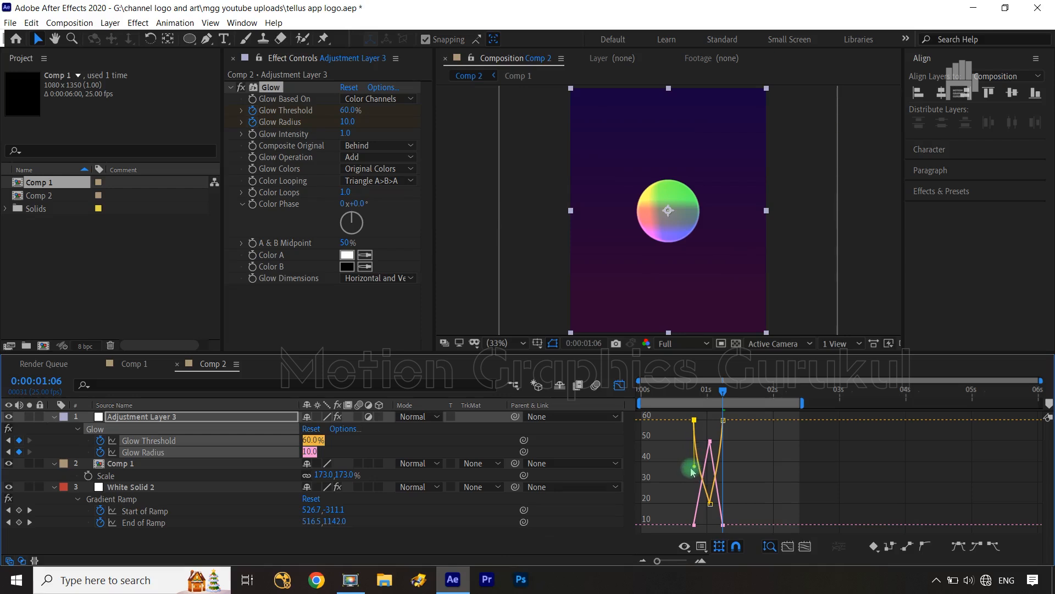
left_click(710, 503)
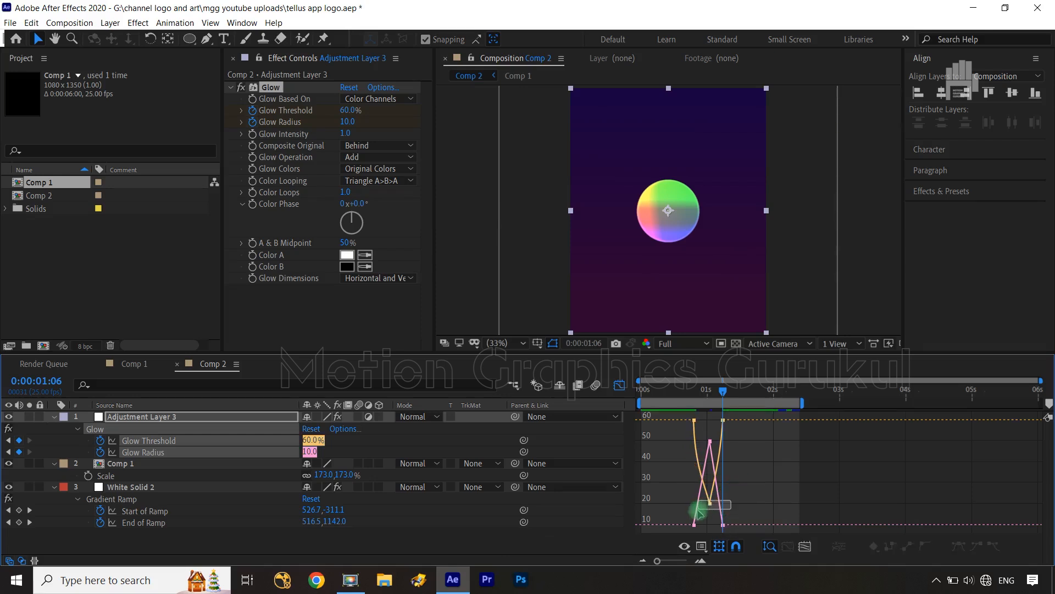
left_click(728, 505, "alt")
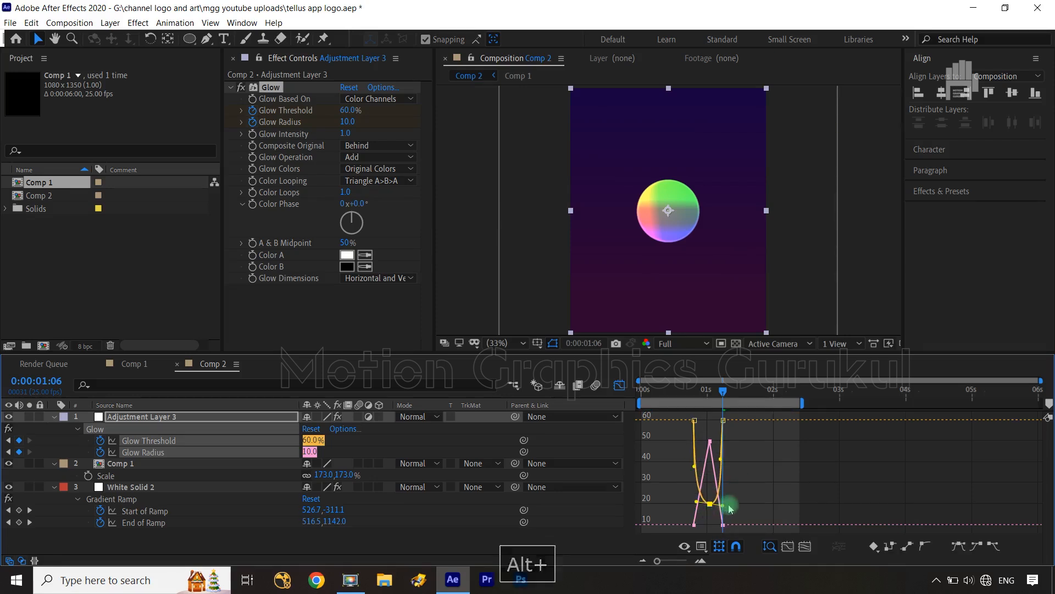
Ease all three Glow Radius keyframes into a smooth arch in the Graph Editor and return to the layer timeline.
left_click_drag(737, 515, 711, 537)
left_click(724, 524, "alt")
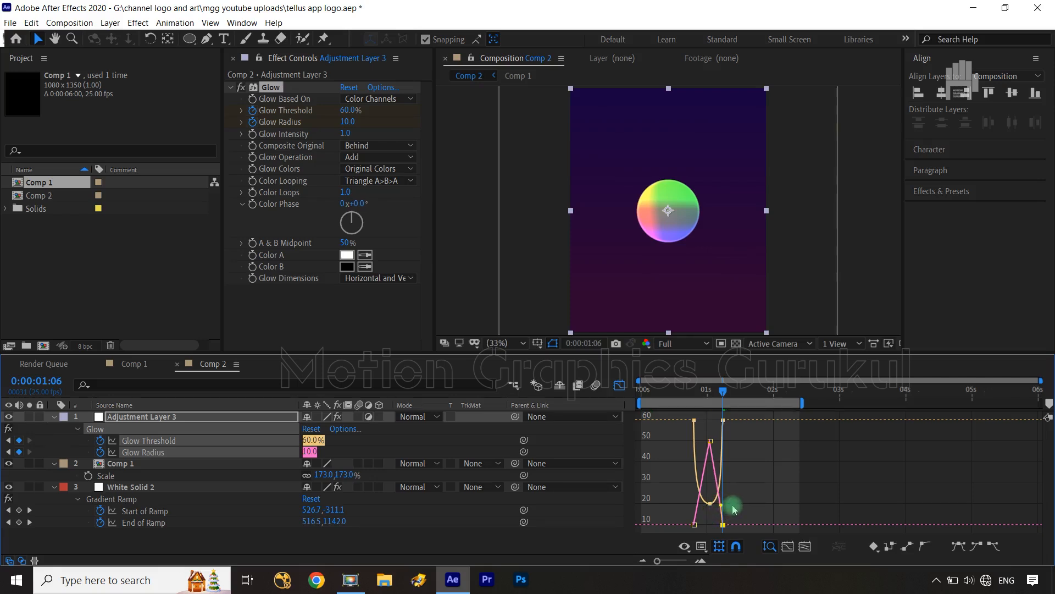
left_click(690, 524)
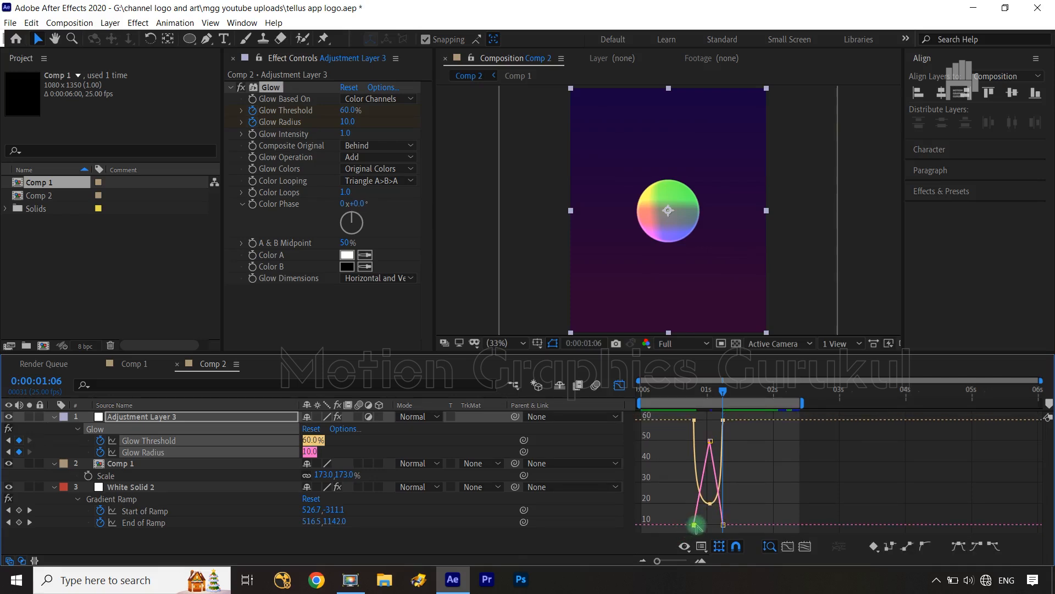
left_click(695, 505, "alt")
left_click(694, 525)
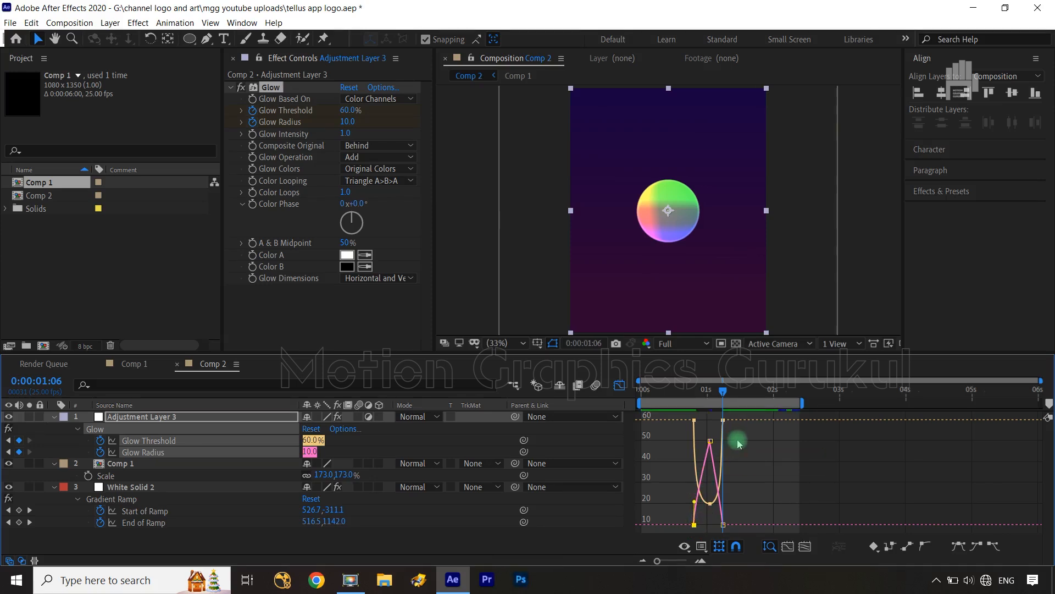
left_click_drag(710, 441, 727, 444)
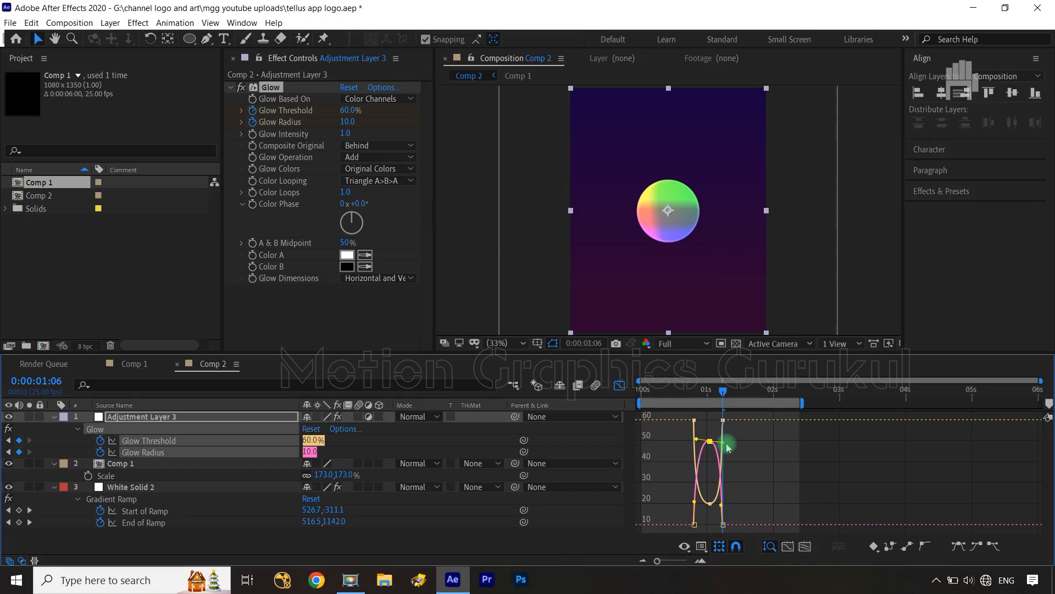
left_click(619, 385)
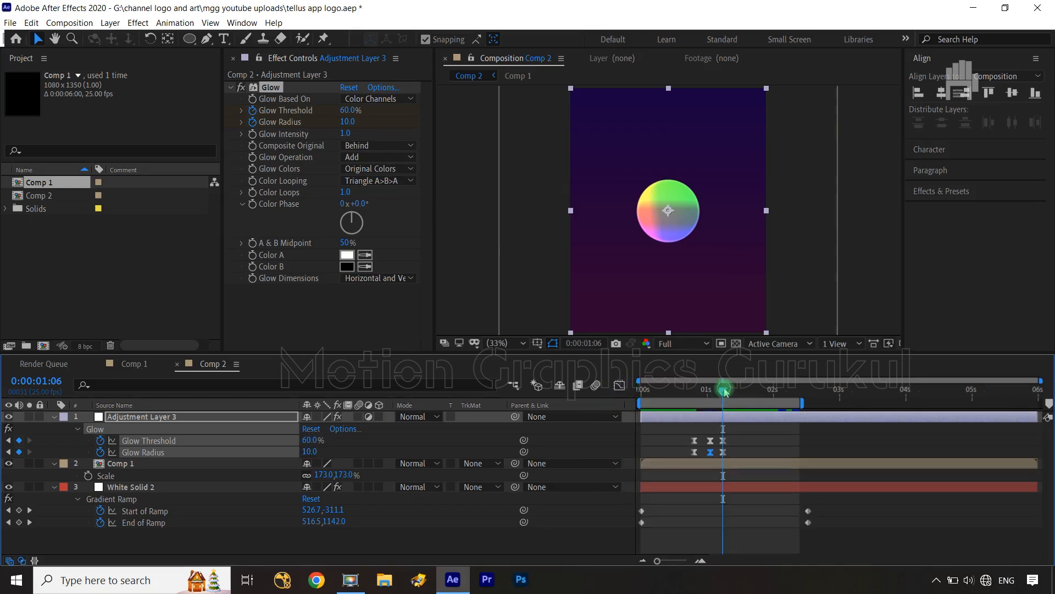
Preview the animated glow pulse from the start of the composition.
key("Home")
left_click(599, 541)
key("space")
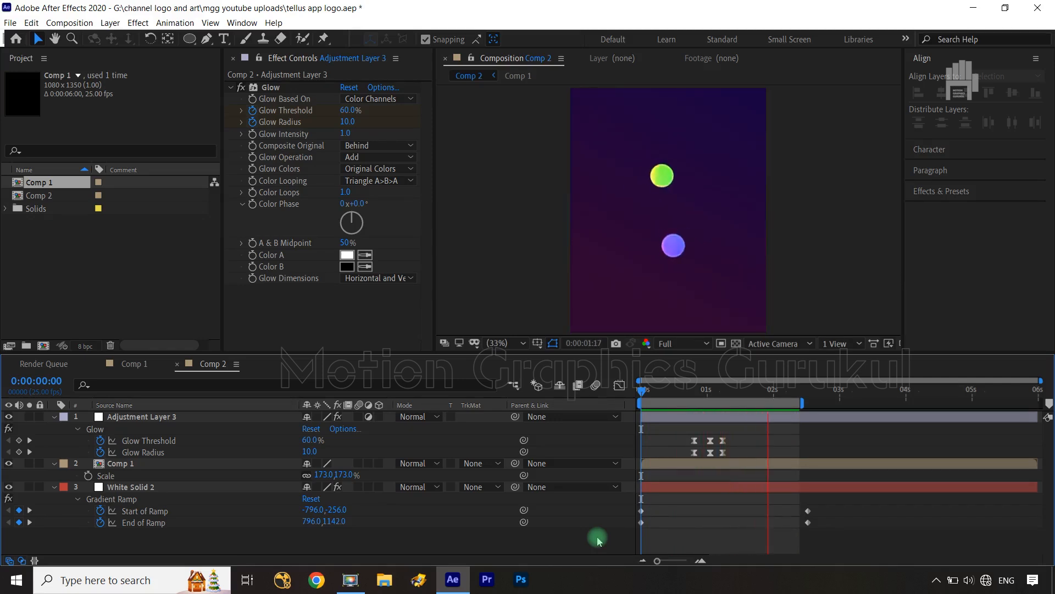
key("space")
Duplicate all the Glow Threshold and Glow Radius keyframes so that the second glow peak falls at 0:00:02:01.
left_click(657, 390)
left_click_drag(671, 395, 688, 459)
key("ctrl+c")
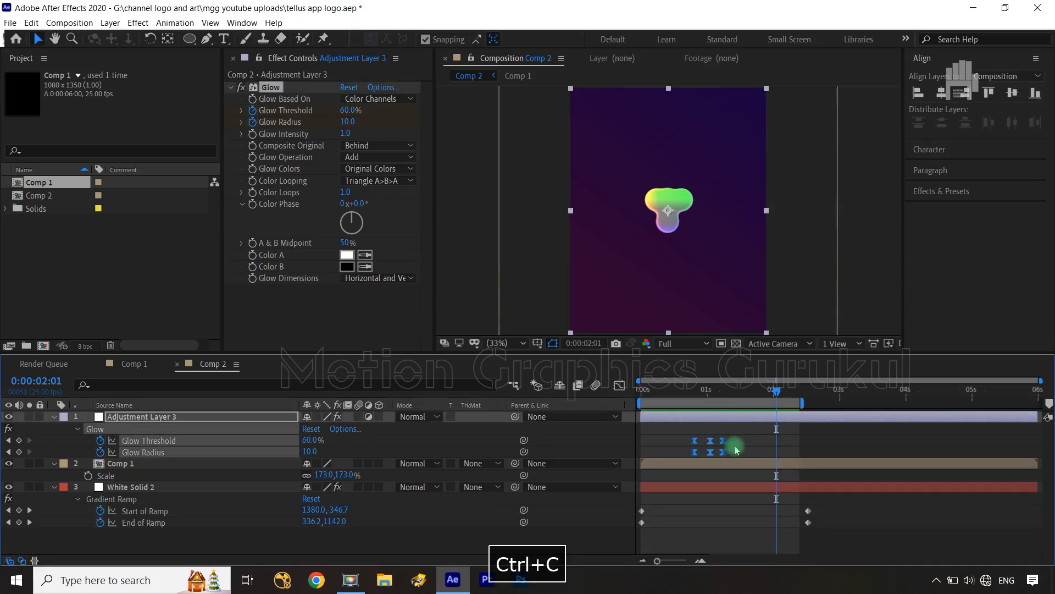
key("ctrl+v")
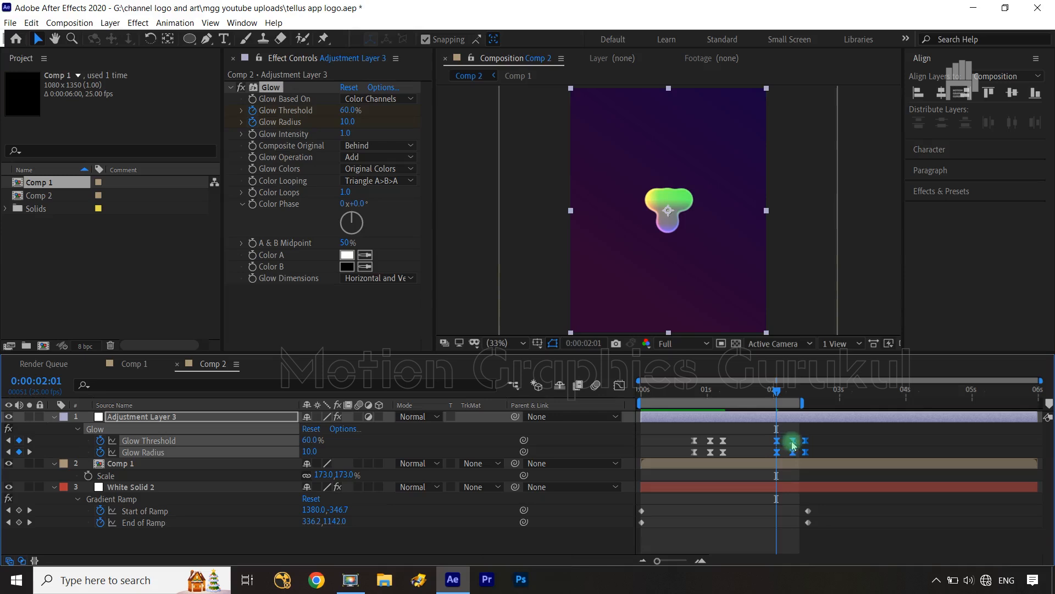
left_click_drag(792, 446, 777, 442)
Extend the work area slightly past the second set of glow keyframes and preview the animation from the start.
left_click_drag(804, 405, 823, 404)
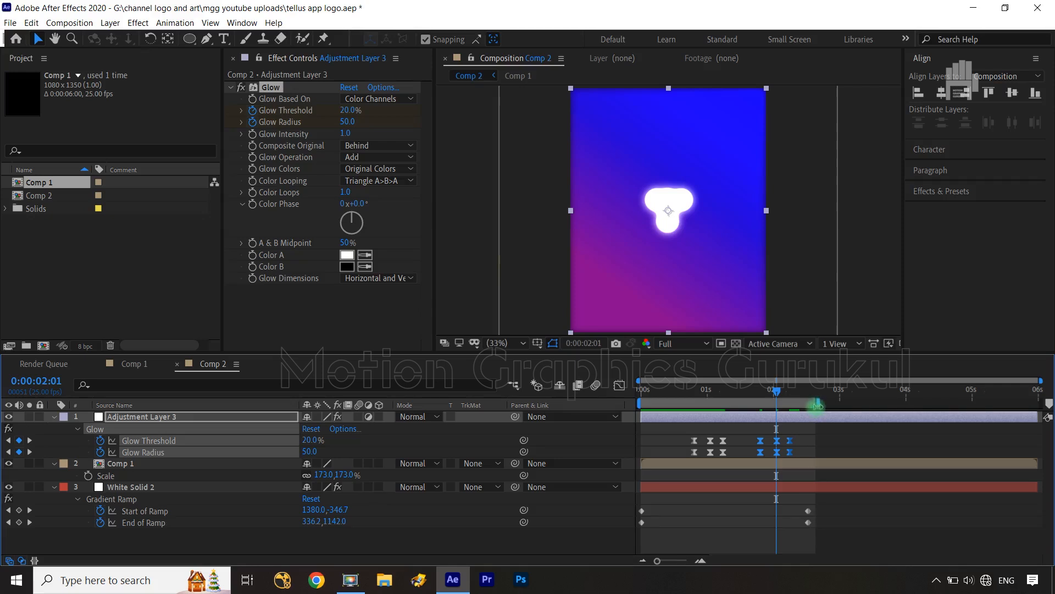
left_click_drag(787, 397, 643, 393)
left_click(565, 537)
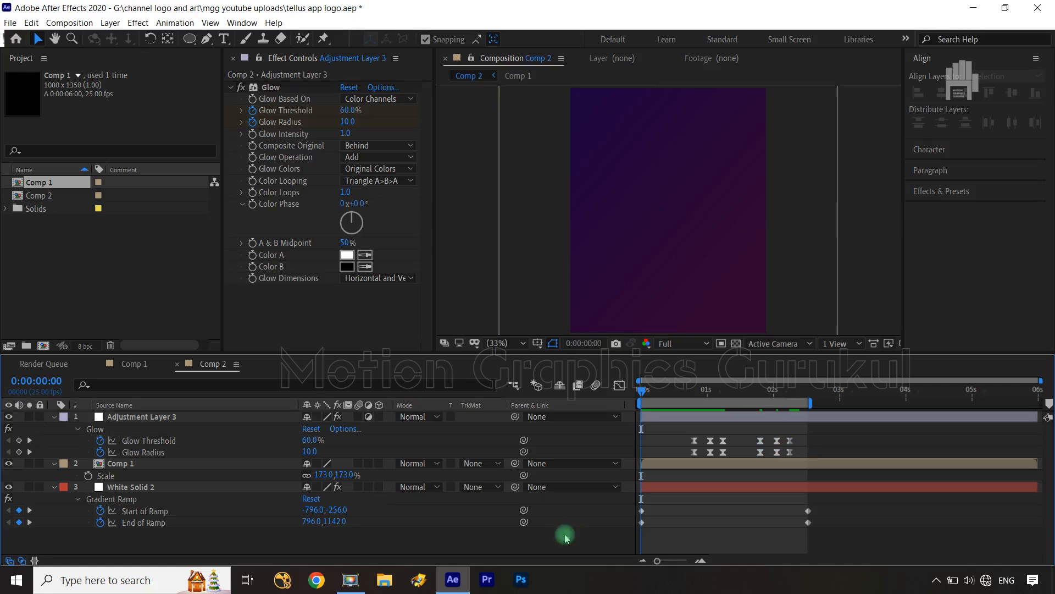
key("space")
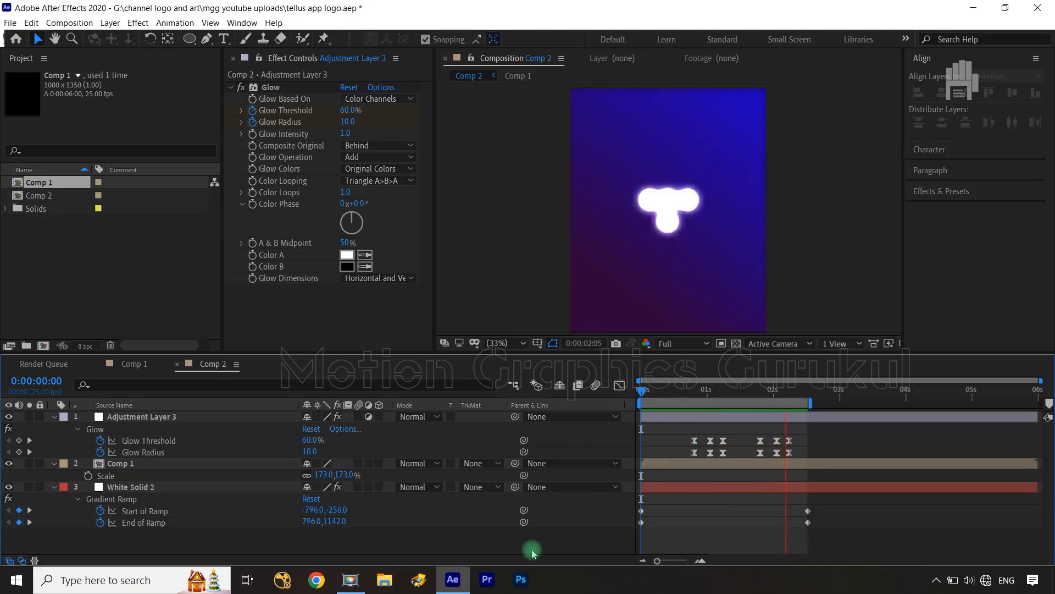
key("space")
Extend the work area to about 0:00:03:00 and keyframe Comp 1's Scale from 173% at 0:00:02:01 to 262% at 0:00:02:24.
mouse_move(823, 403)
left_mouse_down()
mouse_move(841, 403)
mouse_move(780, 393)
left_mouse_up()
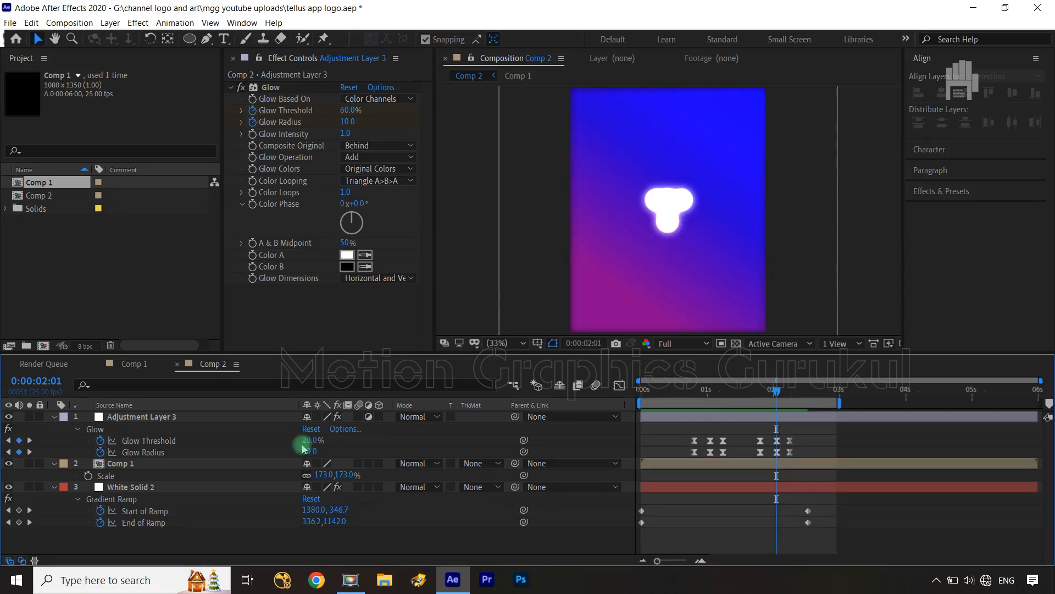
left_click(245, 464)
key("s")
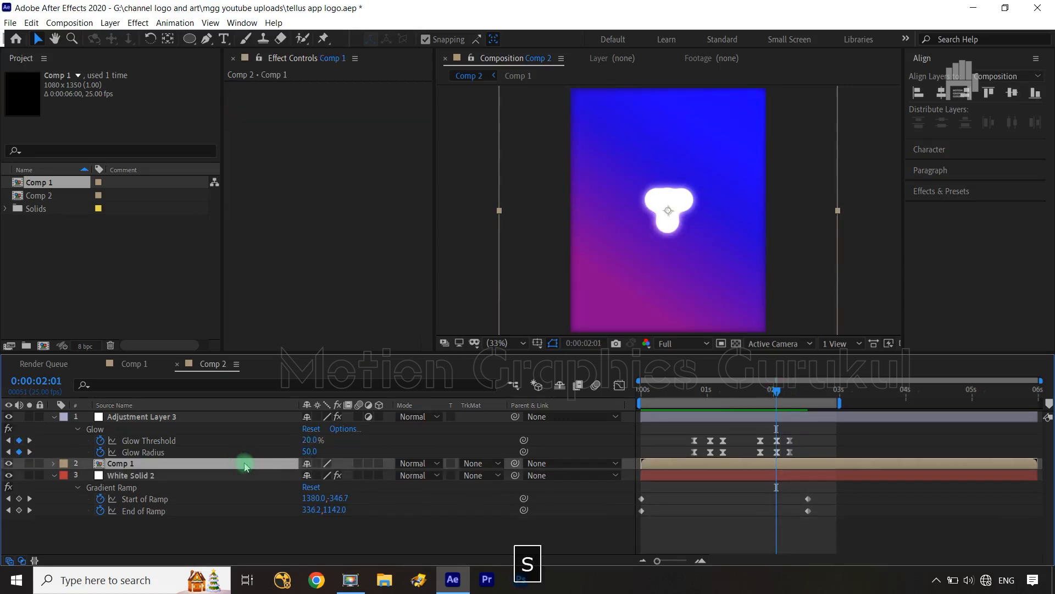
key("s")
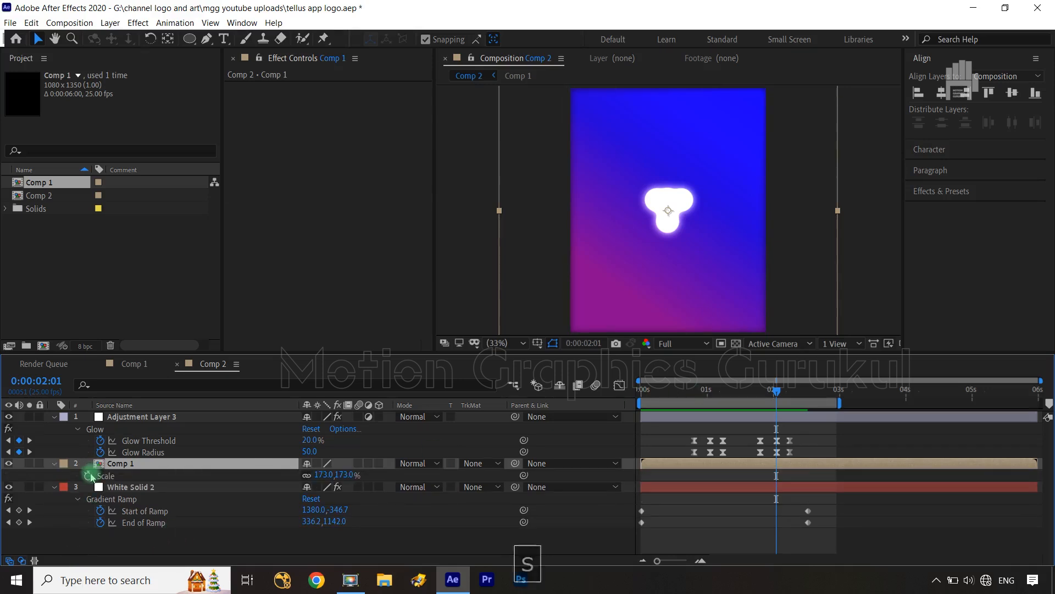
left_click(89, 475)
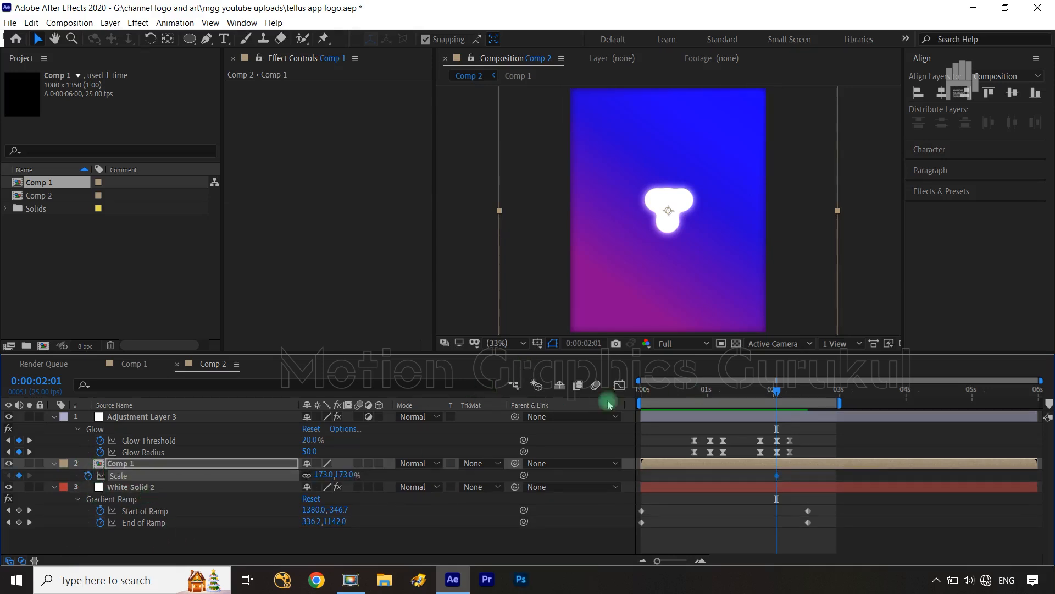
left_click_drag(776, 396, 836, 399)
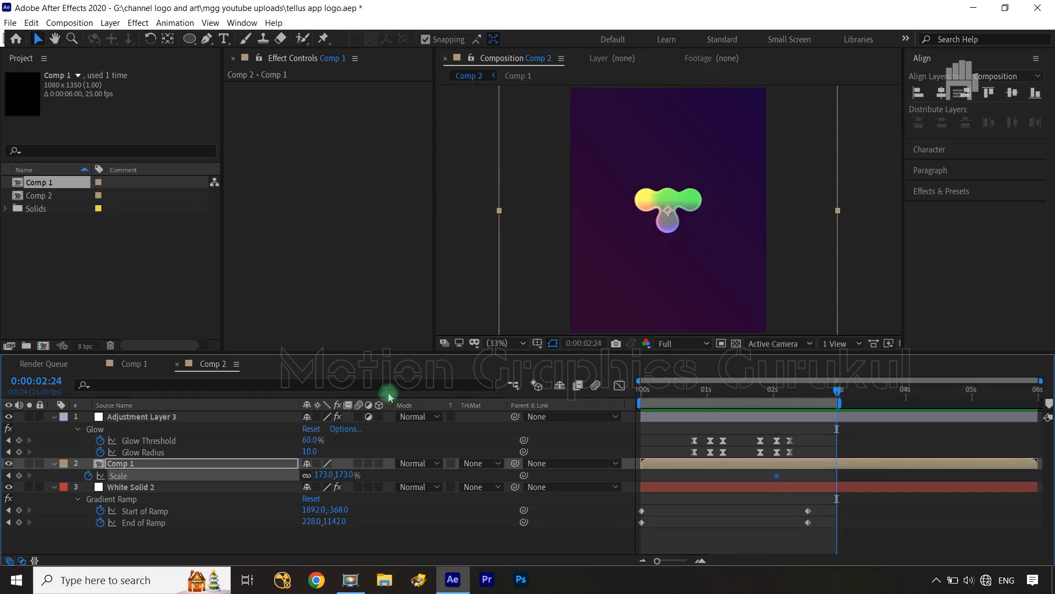
left_click_drag(357, 474, 410, 476)
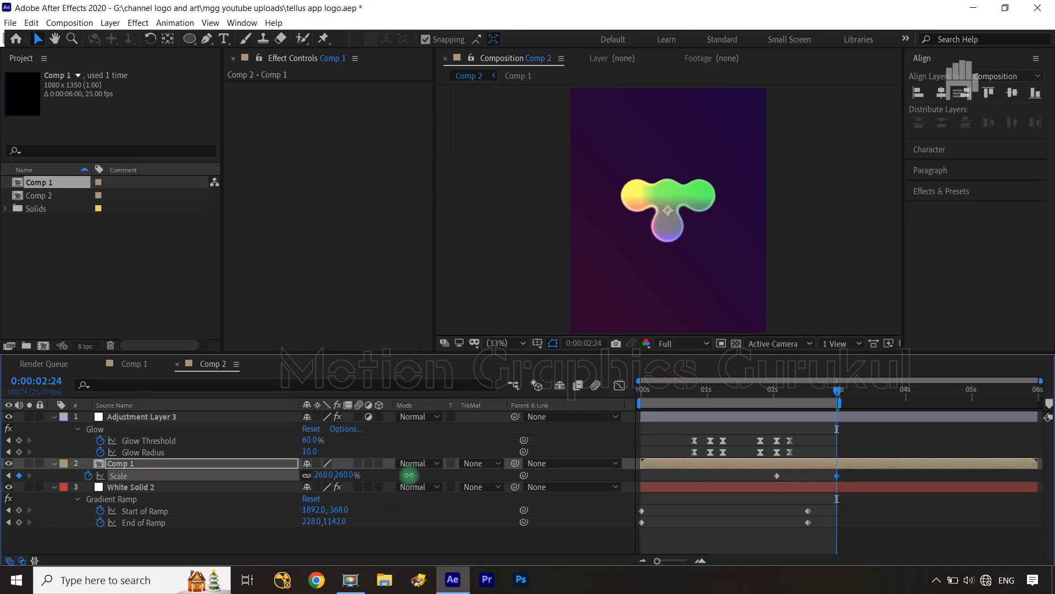
Apply Easy Ease to both of Comp 1's Scale keyframes and adjust their easing curve in the Graph Editor.
left_click_drag(861, 476, 778, 483)
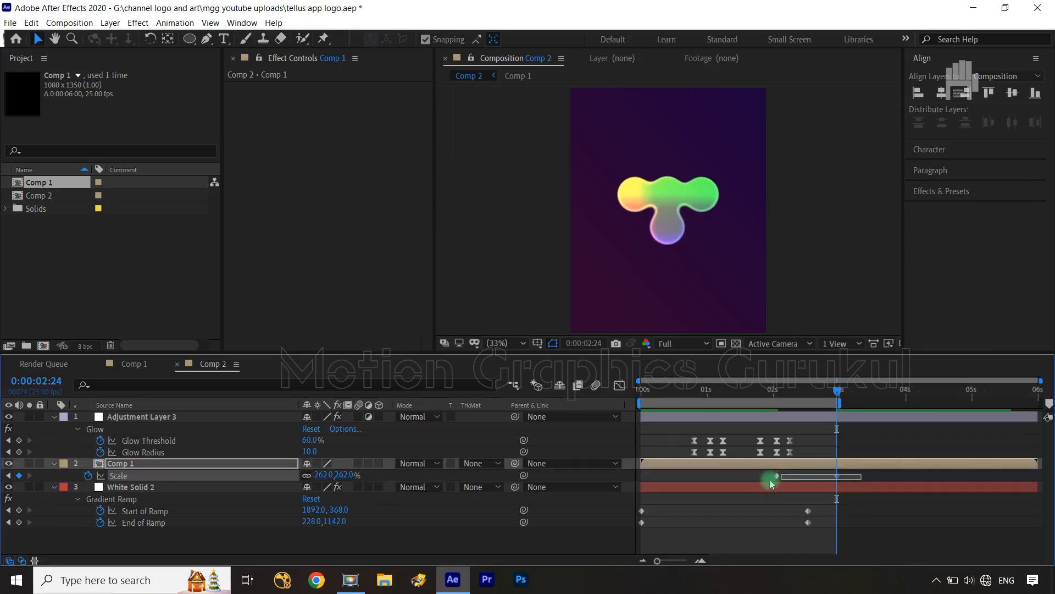
key("F9")
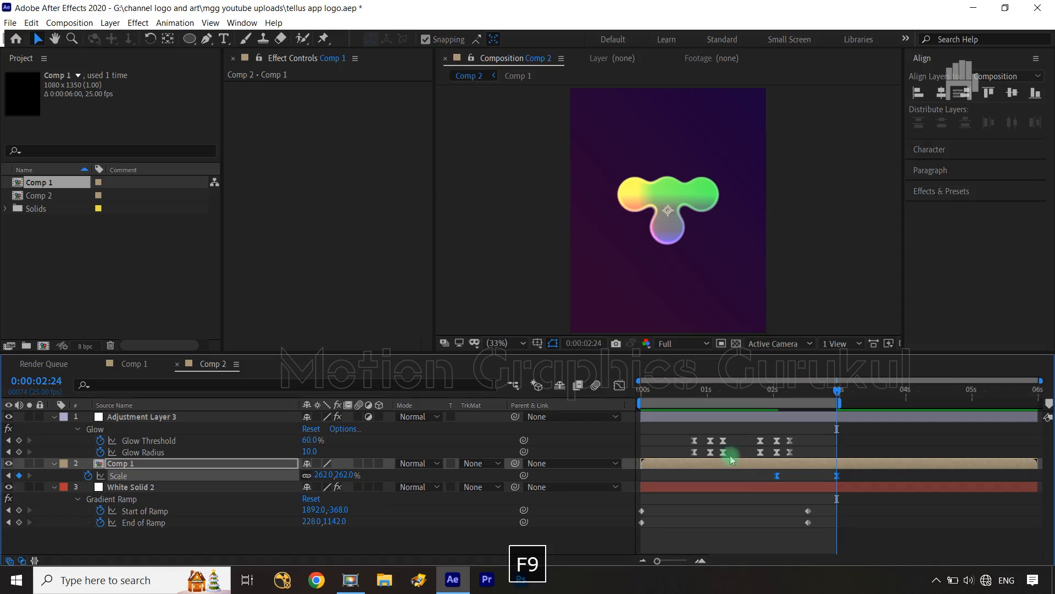
left_click(620, 385)
left_click_drag(739, 542, 840, 413)
left_click_drag(798, 527, 769, 458)
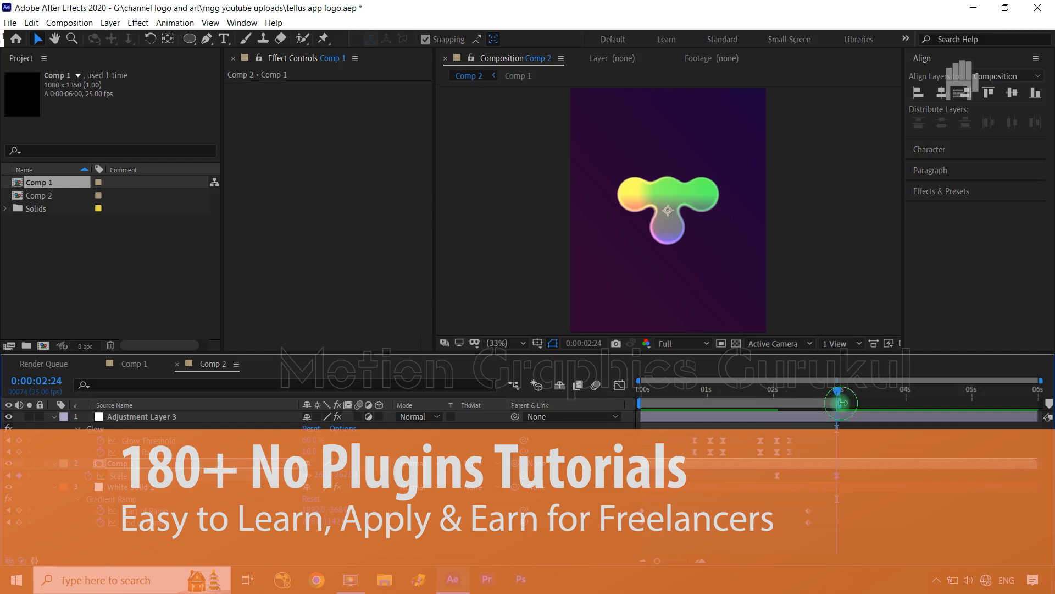
Move White Solid 2's final Start of Ramp and End of Ramp keyframes to 0:00:02:24 and preview from the start.
left_click_drag(717, 407, 600, 422)
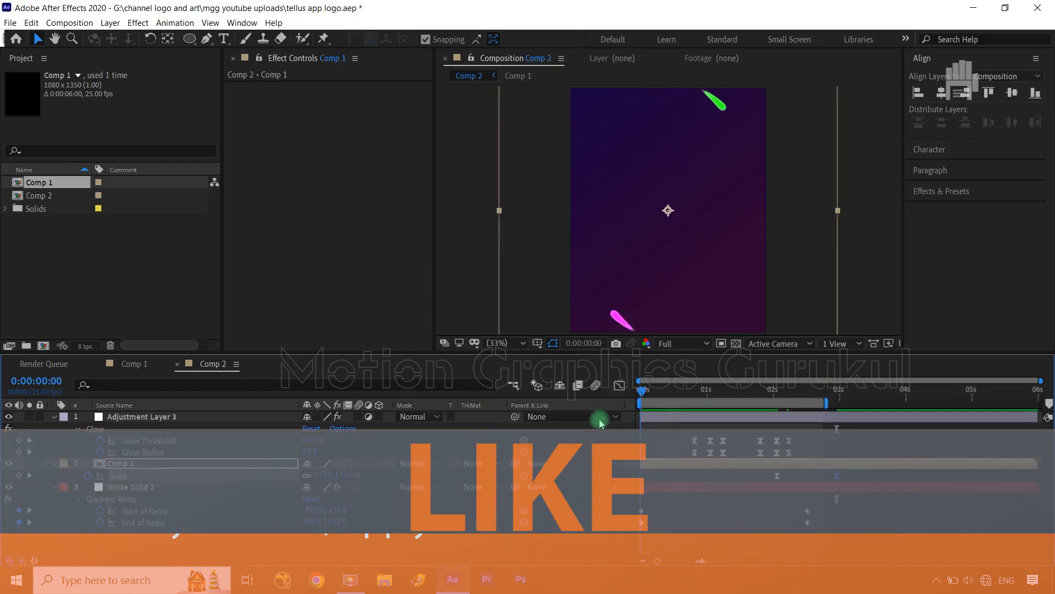
left_click_drag(785, 504, 809, 518)
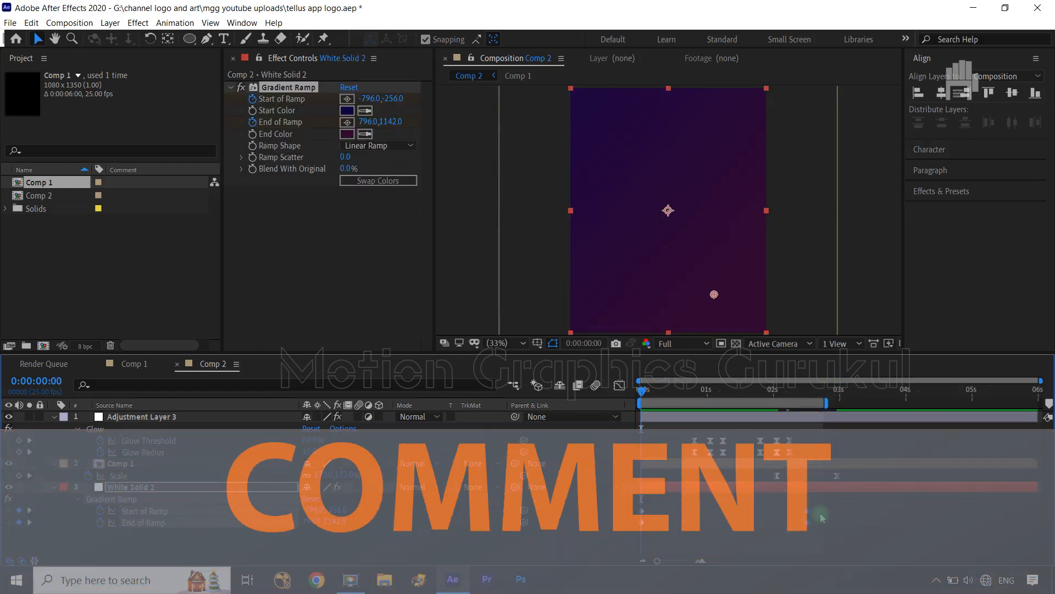
left_click(565, 550)
key("space")
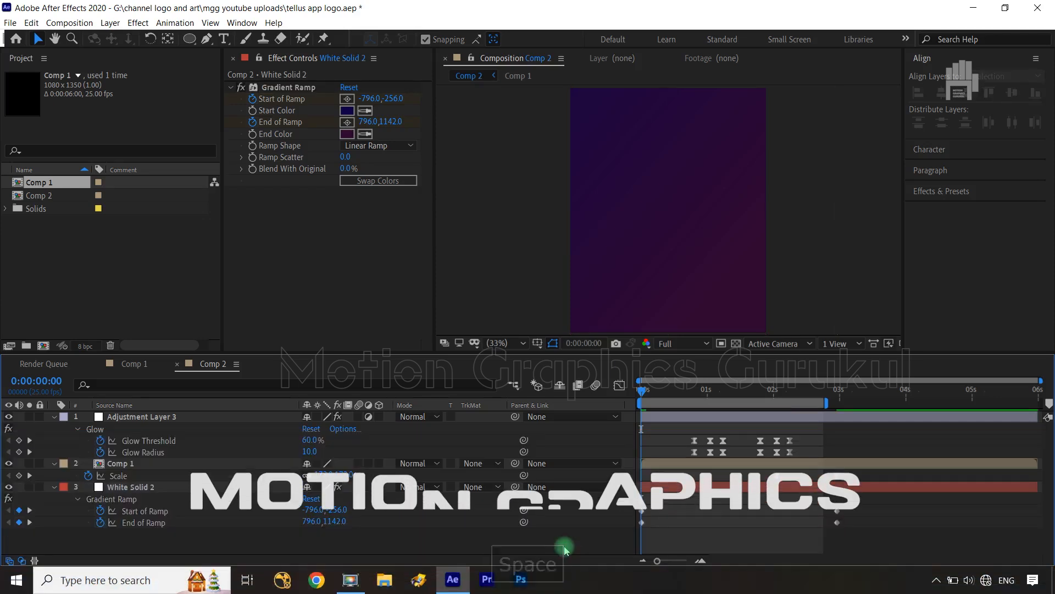